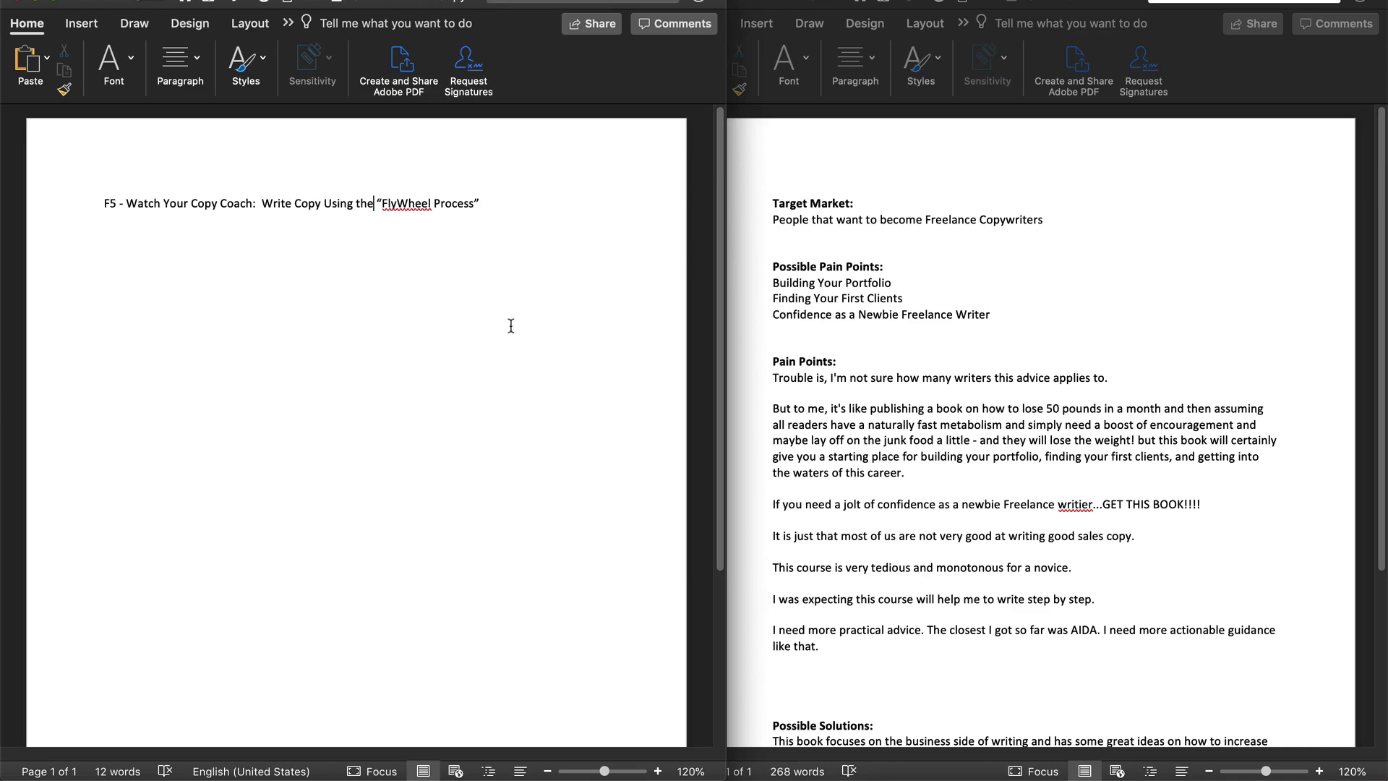
Switch to Google Chrome, open the Udemy website and narrow the browser window so the research notes stay visible beside it.
{"action": "left_click", "coordinate": [1035, 461]}
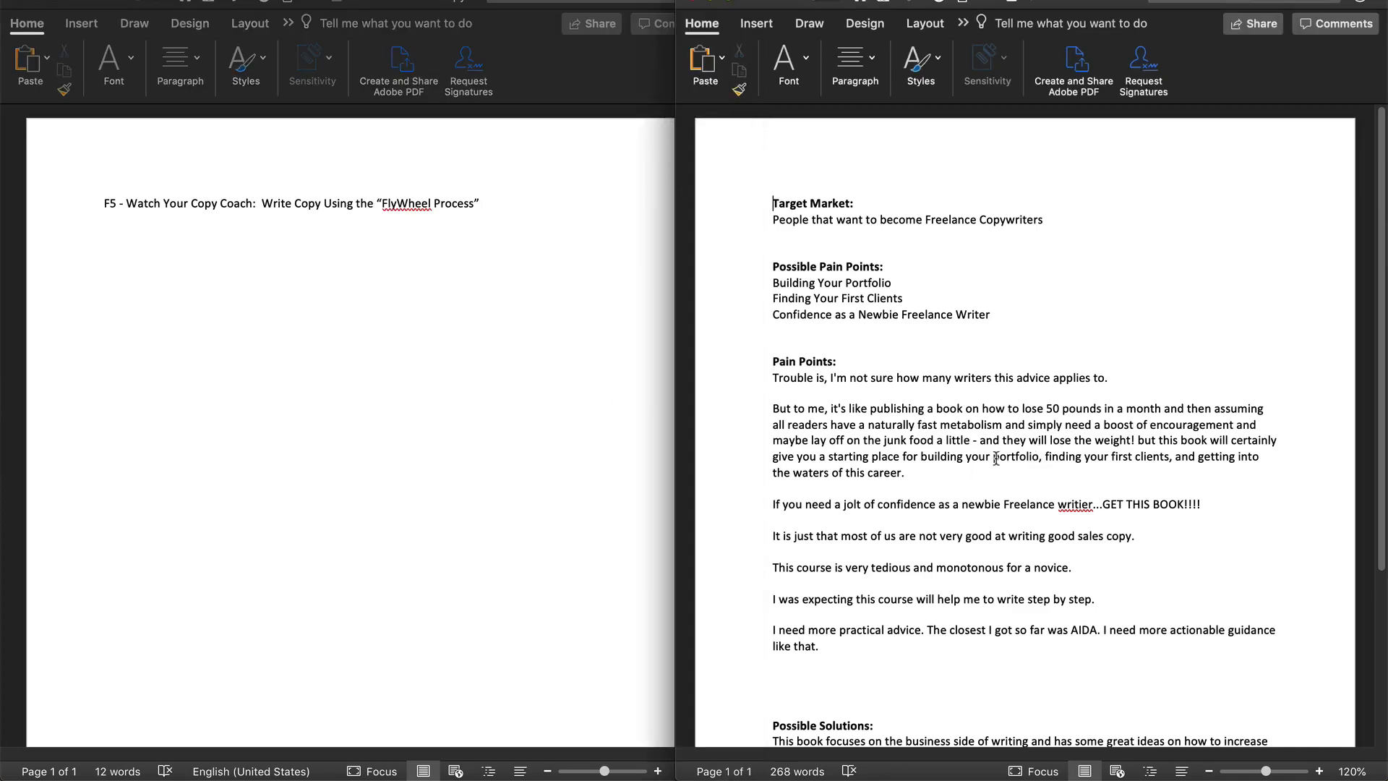
{"action": "scroll", "coordinate": [907, 491], "scroll_direction": "down", "scroll_amount": 4}
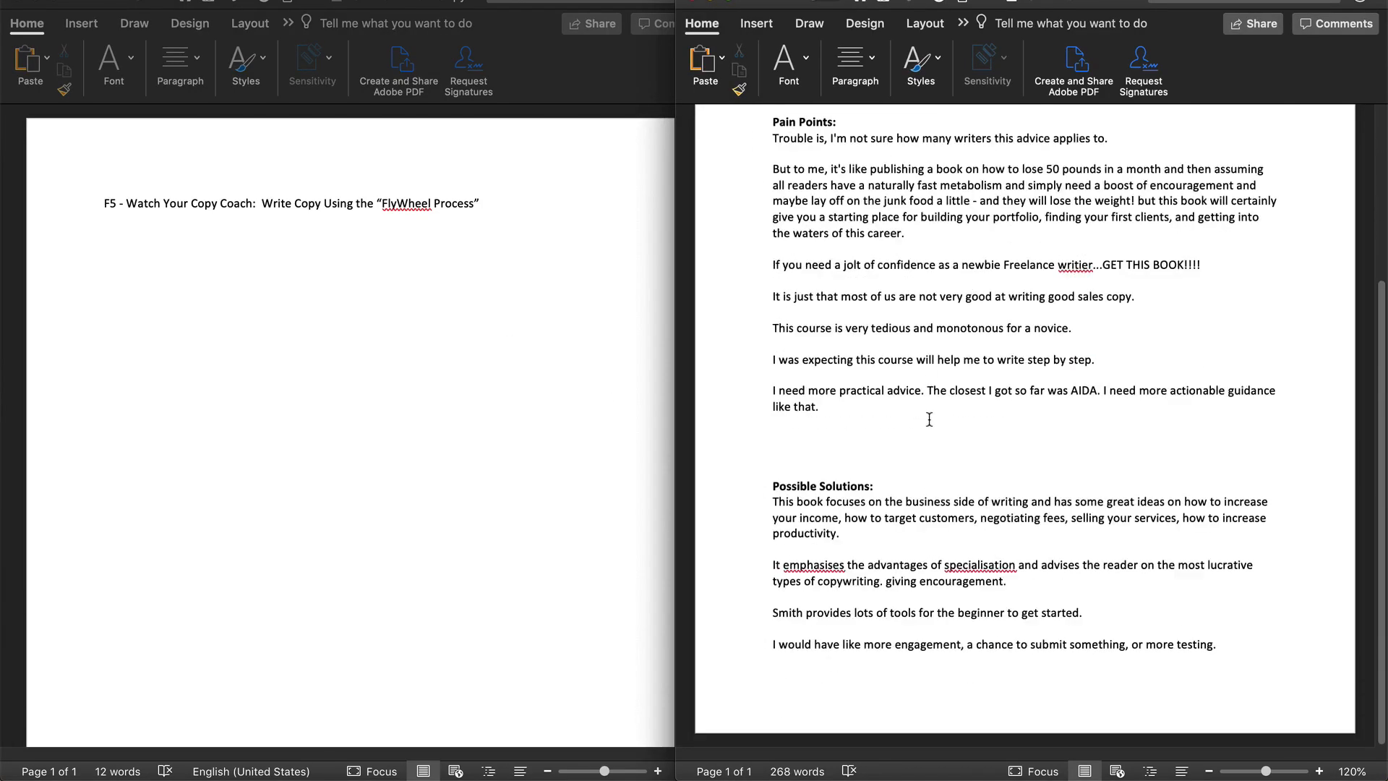
{"action": "scroll", "coordinate": [917, 394], "scroll_direction": "up", "scroll_amount": 4}
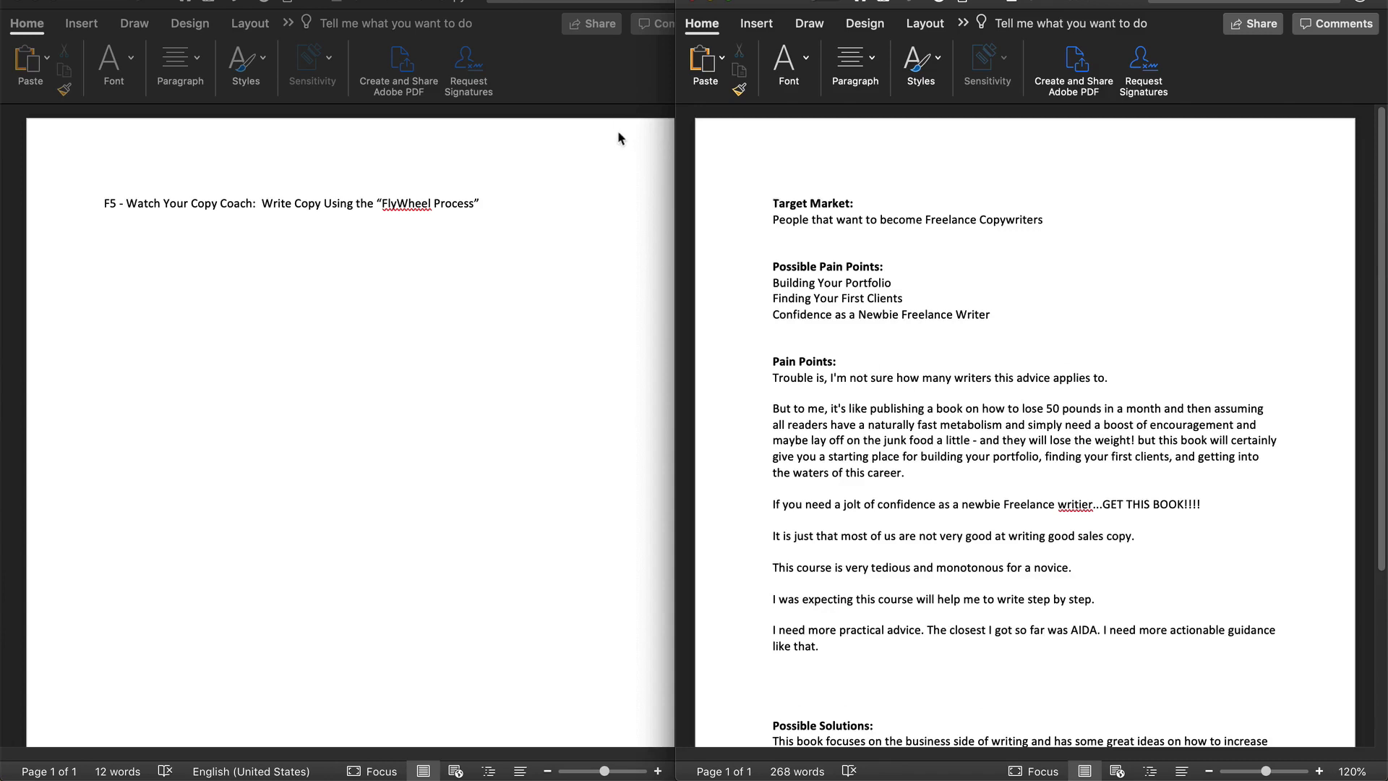
{"action": "key", "text": "super+Tab"}
{"action": "key", "text": "super+shift+Tab"}
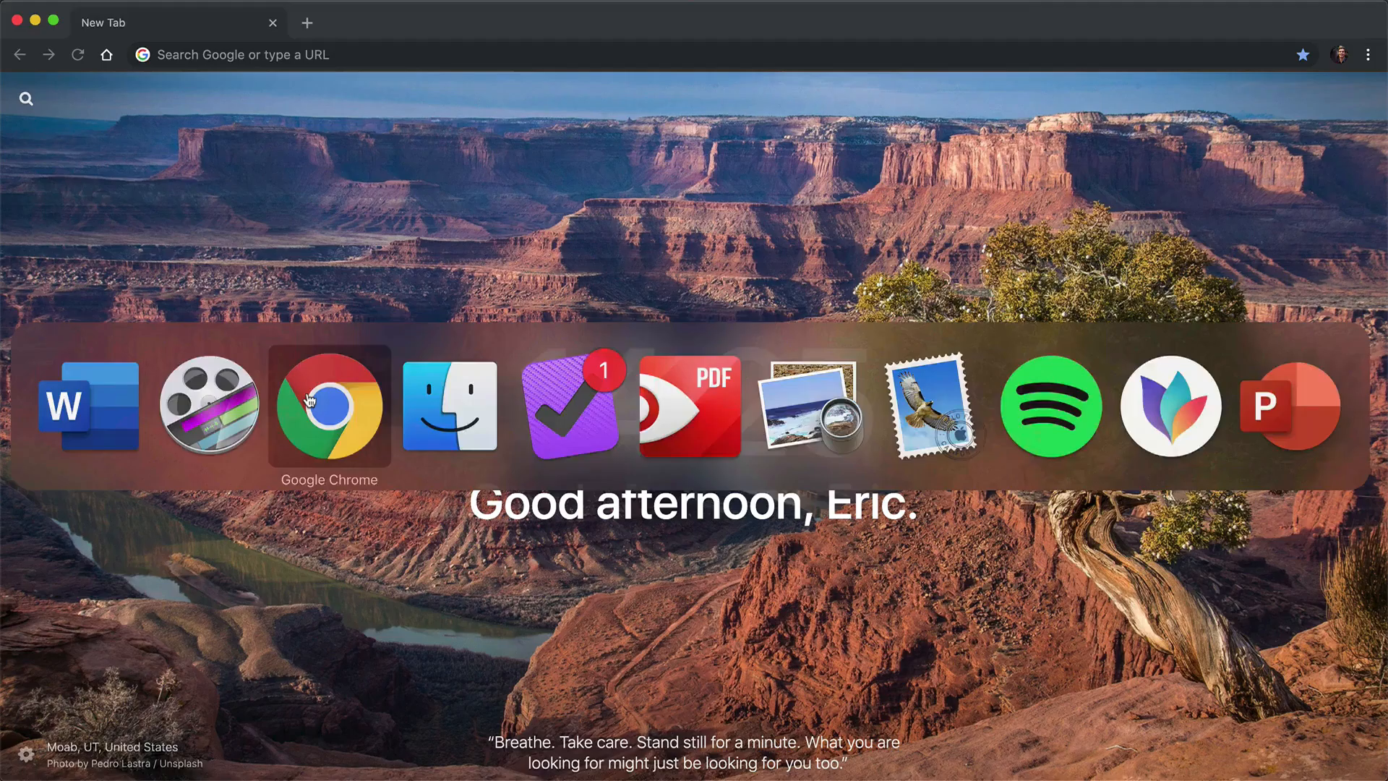
{"action": "left_click", "coordinate": [721, 53]}
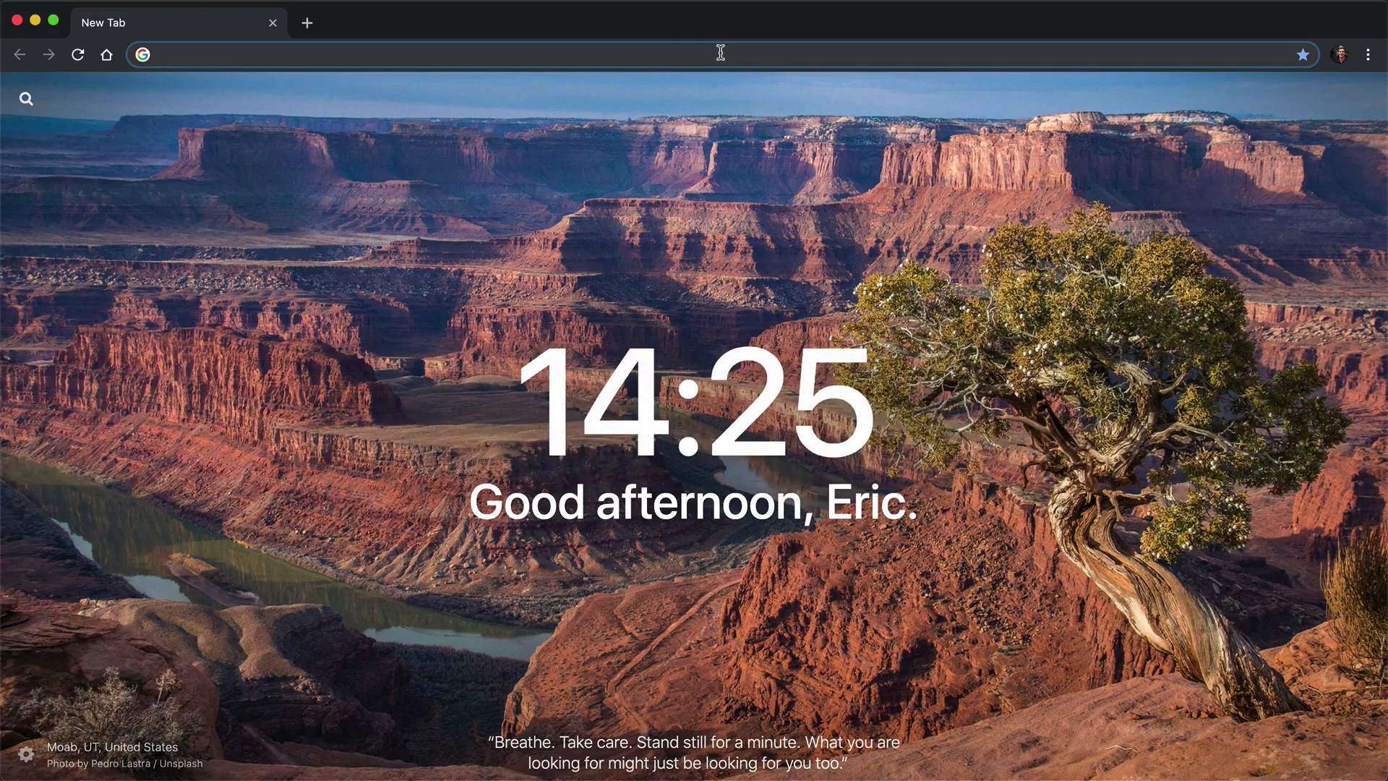
{"action": "type", "text": "udemy"}
{"action": "key", "text": "Return"}
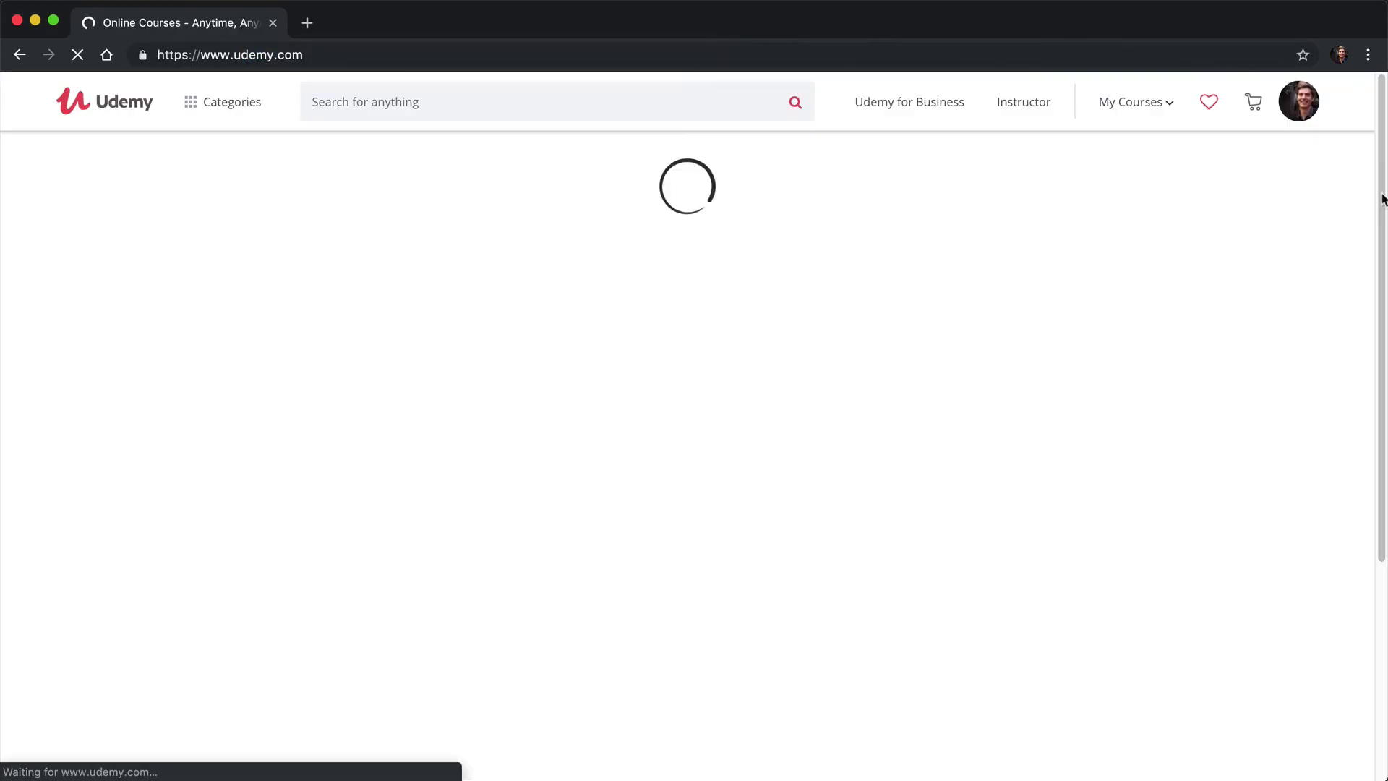
{"action": "left_click_drag", "start_coordinate": [1382, 198], "coordinate": [751, 219]}
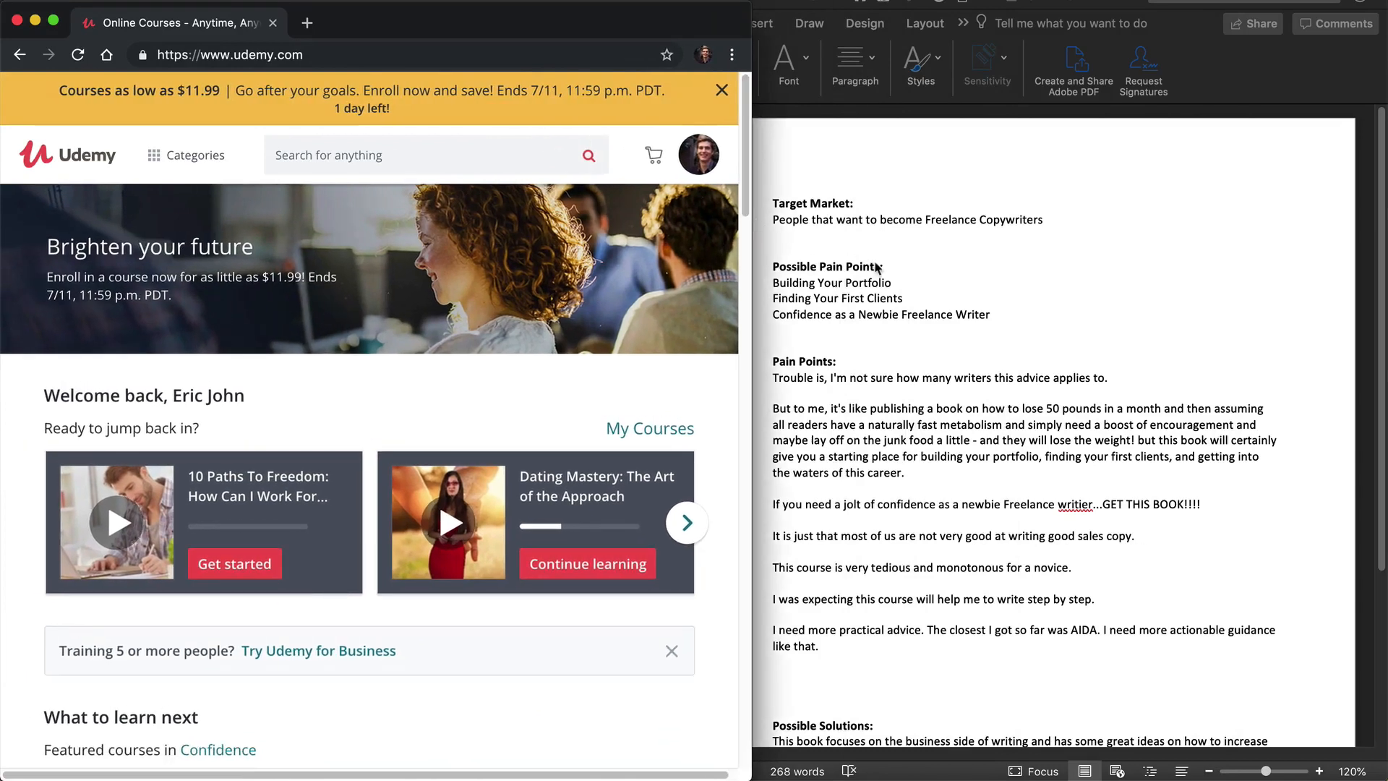
Search Udemy for "freelance copywriter".
{"action": "left_click", "coordinate": [456, 154]}
{"action": "type", "text": "f"}
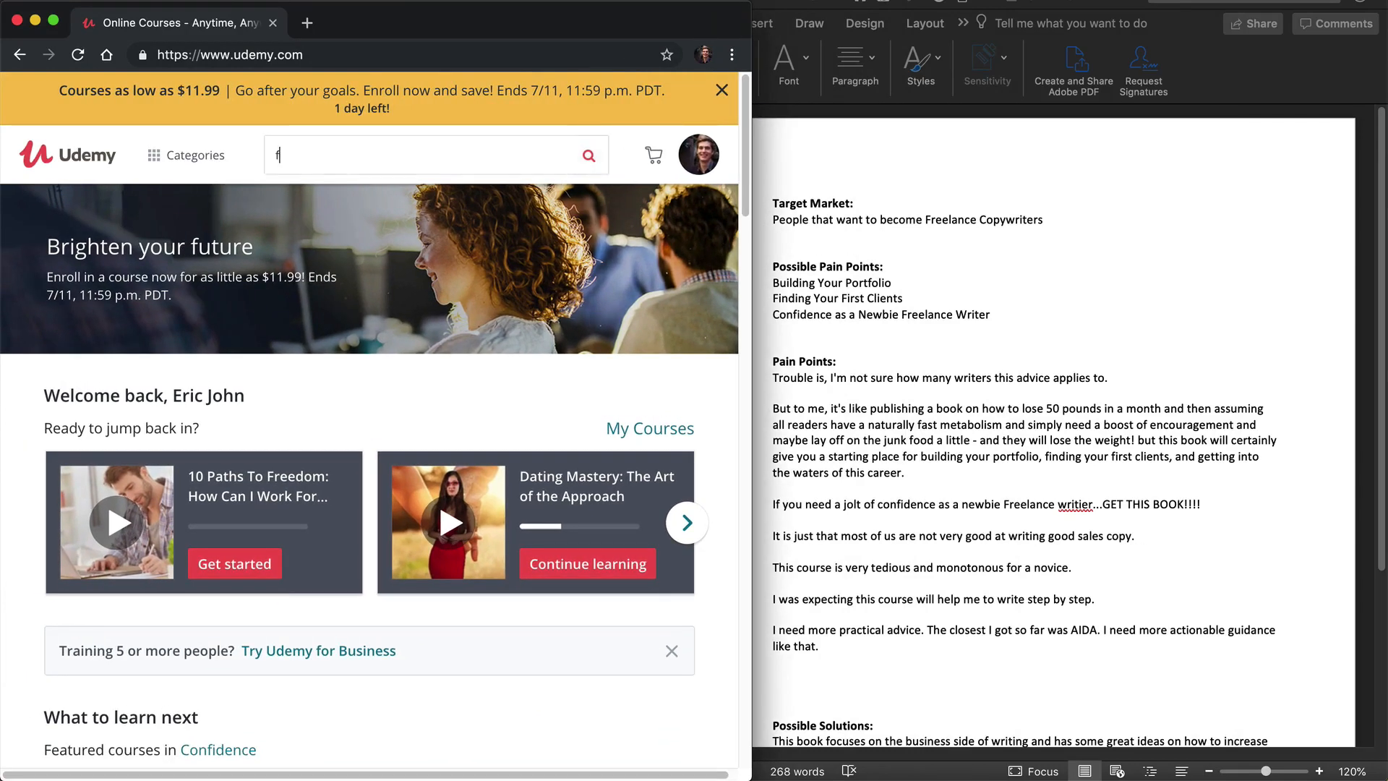
{"action": "type", "text": "reelance copy"}
{"action": "key", "text": "BackSpace"}
{"action": "type", "text": "p"}
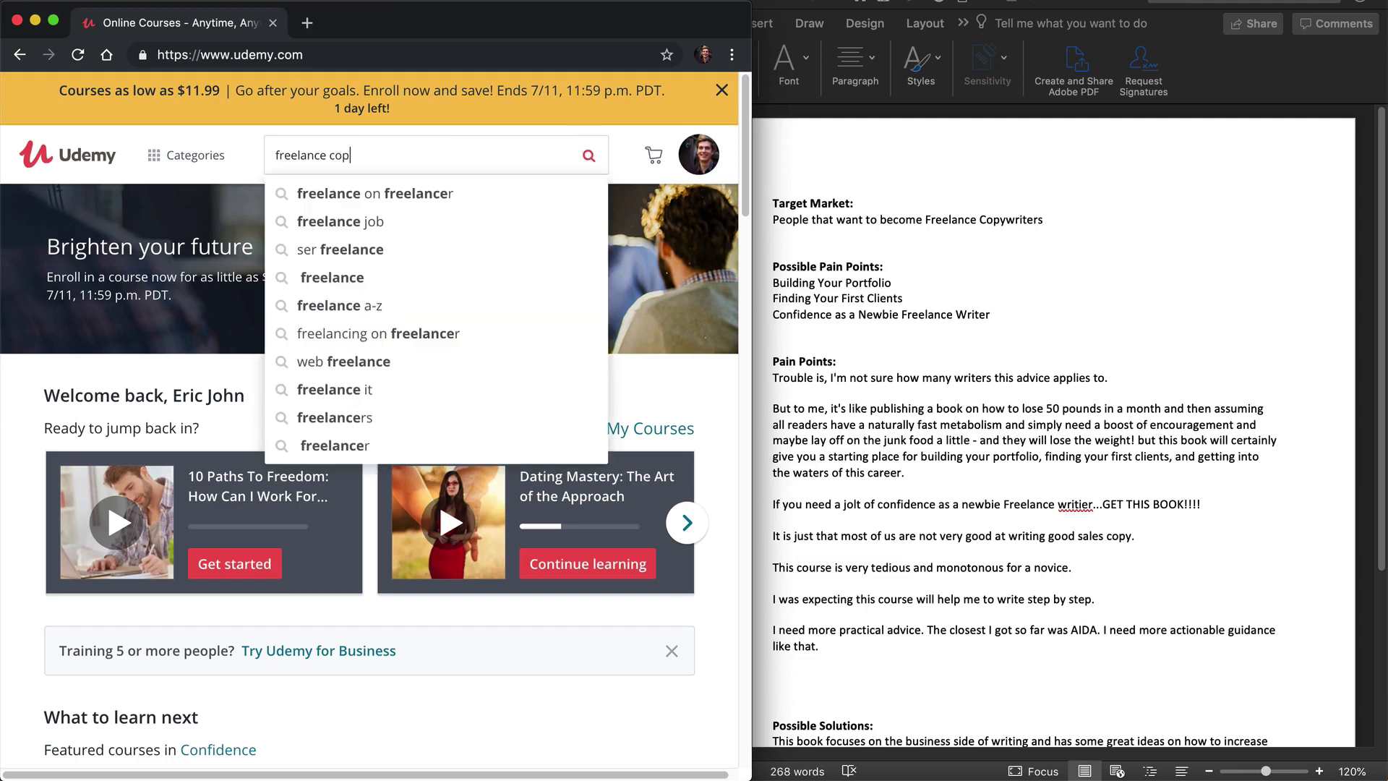
{"action": "type", "text": "ywriter"}
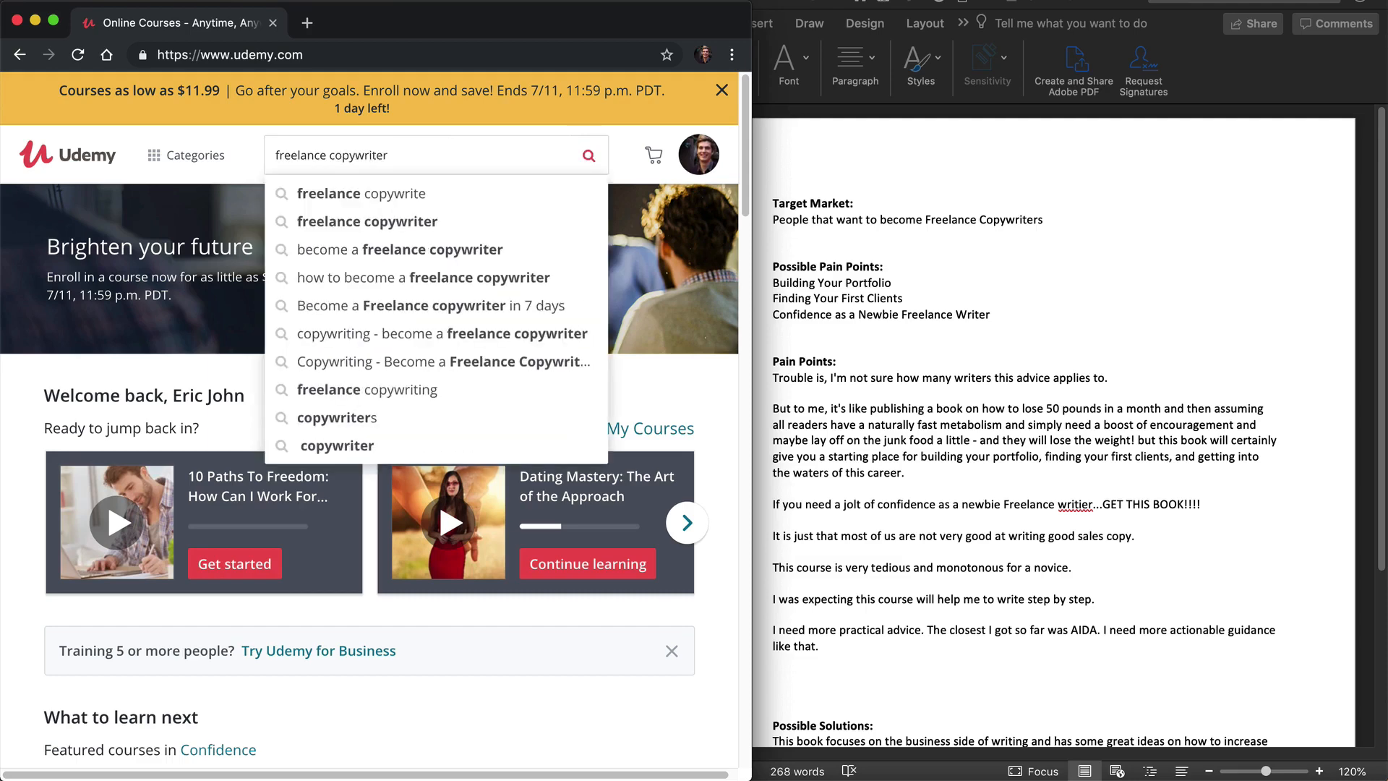
{"action": "key", "text": "Return"}
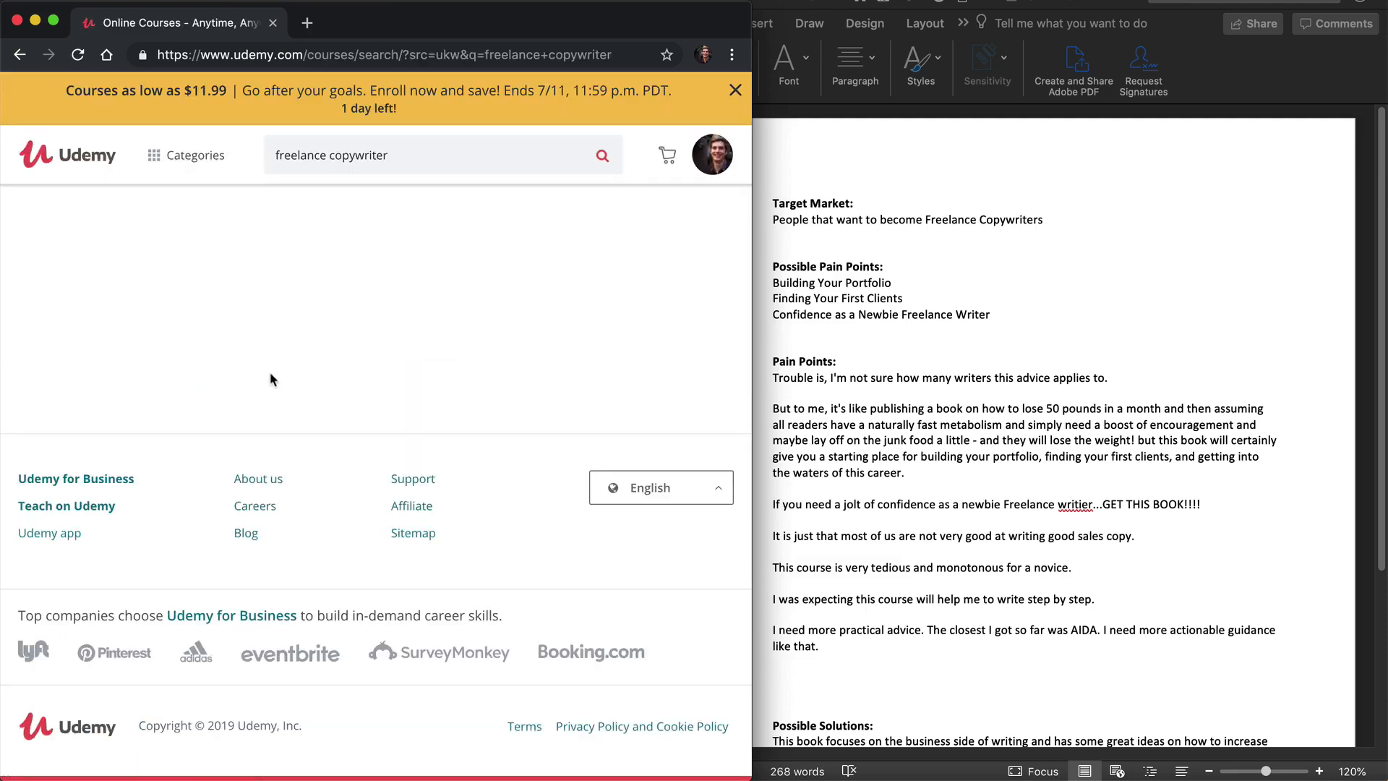
Open the course "Copywriting - Become a Freelance Copywriter, your own boss" at its student feedback and widen the browser window.
{"action": "scroll", "coordinate": [300, 378], "scroll_direction": "down", "scroll_amount": 10}
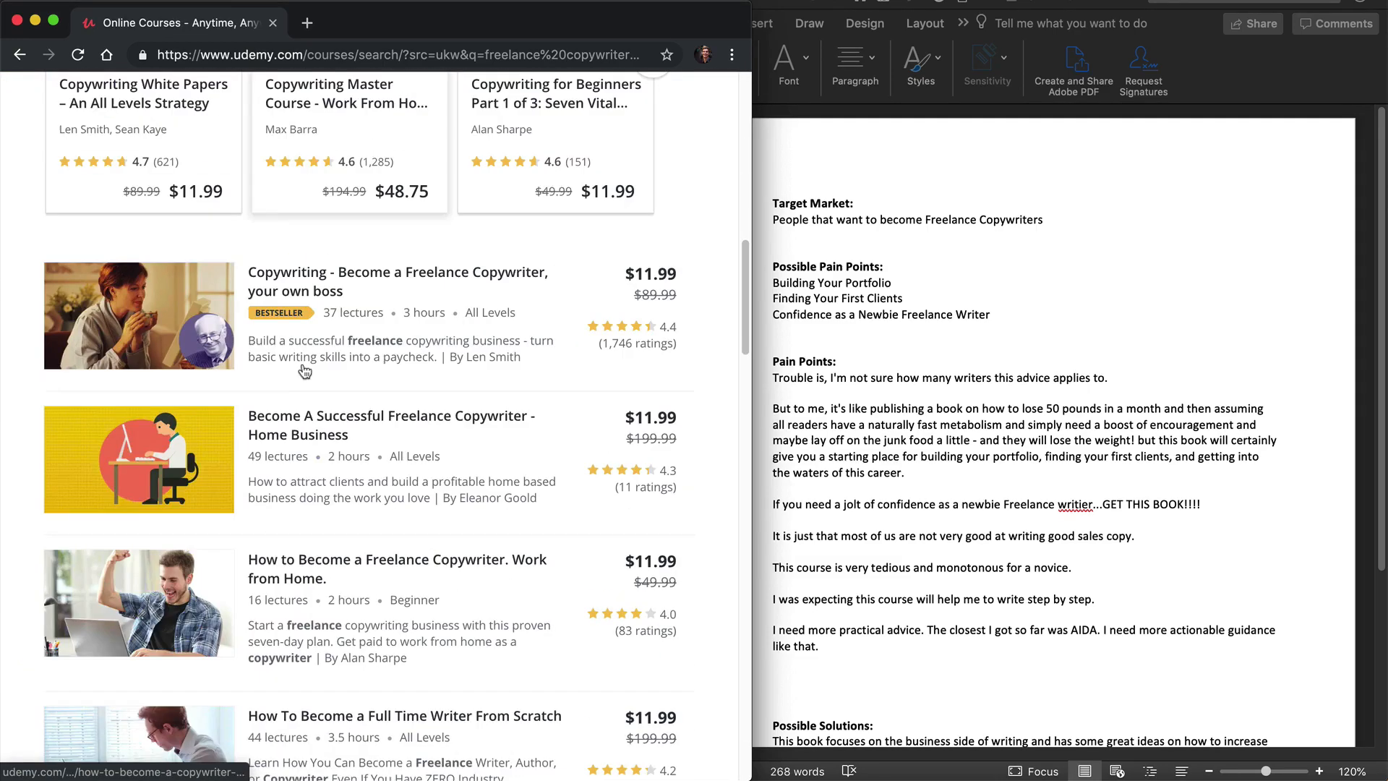
{"action": "left_click", "coordinate": [605, 349]}
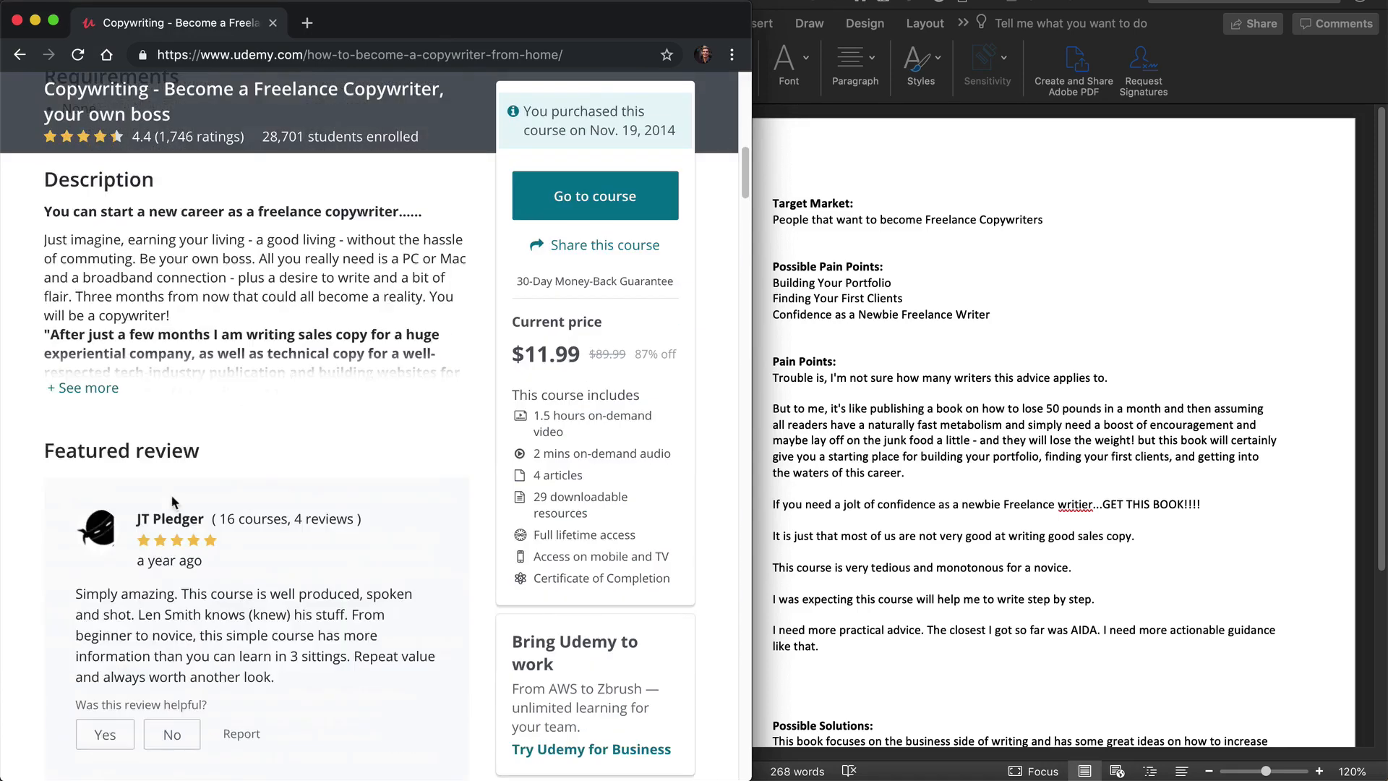
{"action": "scroll", "coordinate": [174, 502], "scroll_direction": "down", "scroll_amount": 15}
{"action": "scroll", "coordinate": [174, 504], "scroll_direction": "down", "scroll_amount": 15}
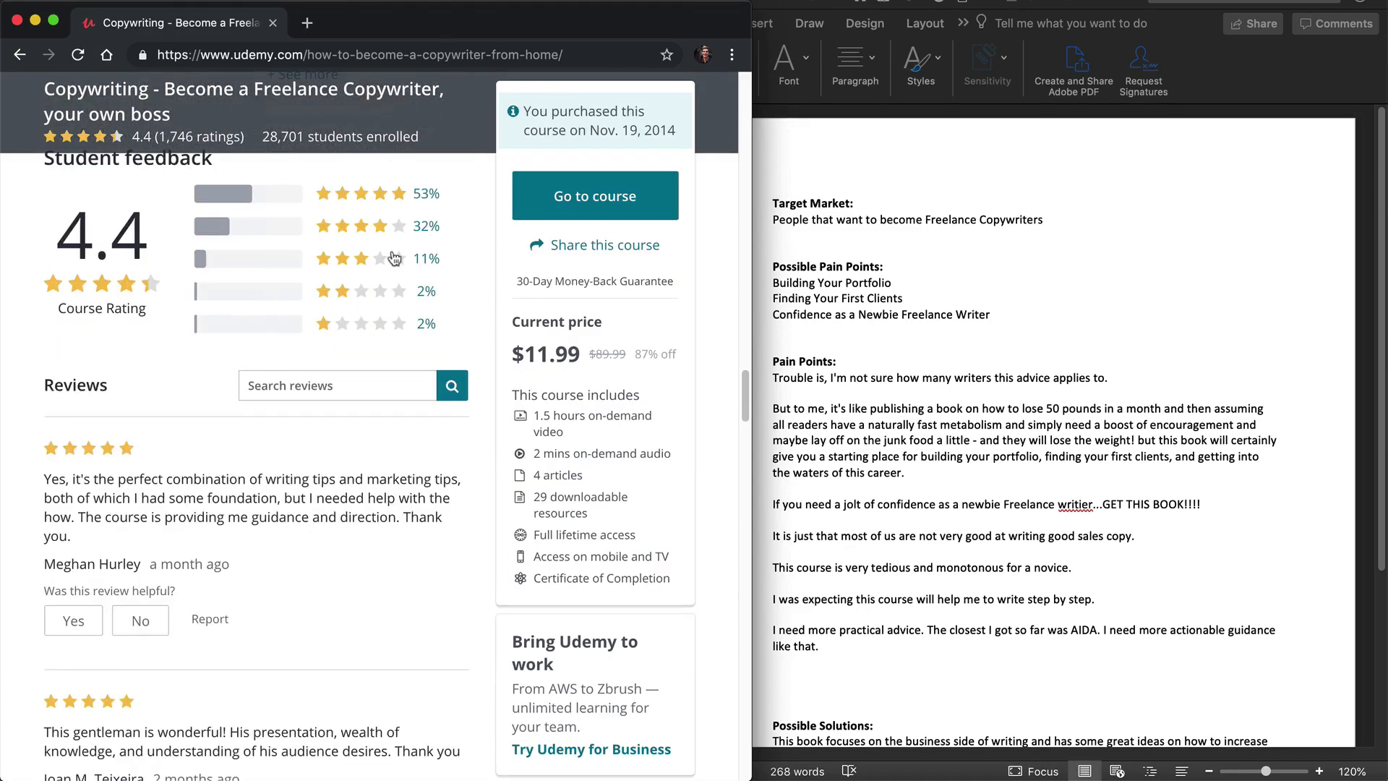
{"action": "left_click_drag", "start_coordinate": [754, 307], "coordinate": [1208, 308]}
Read through the course's student reviews, loading more of them, to look for pain points and solutions.
{"action": "scroll", "coordinate": [558, 389], "scroll_direction": "up", "scroll_amount": 10}
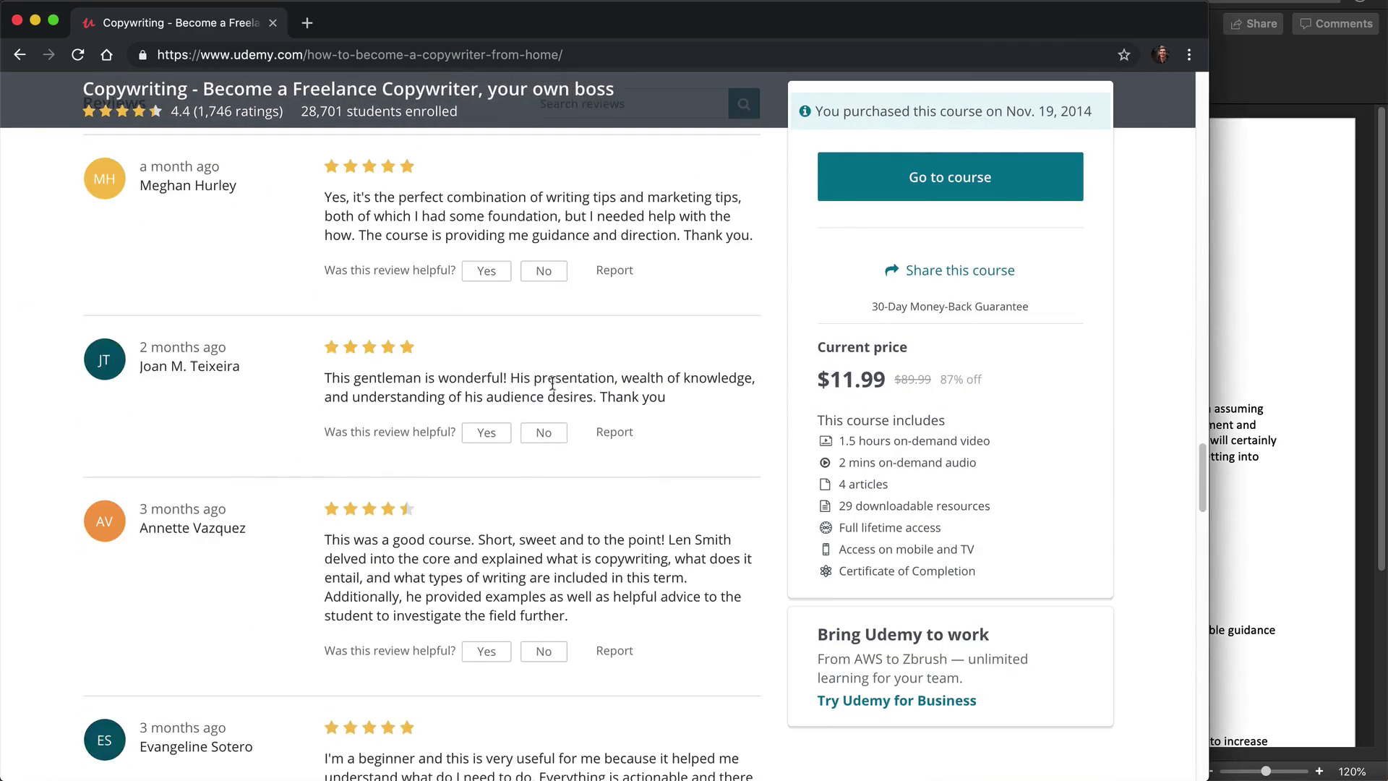
{"action": "scroll", "coordinate": [559, 554], "scroll_direction": "down", "scroll_amount": 15}
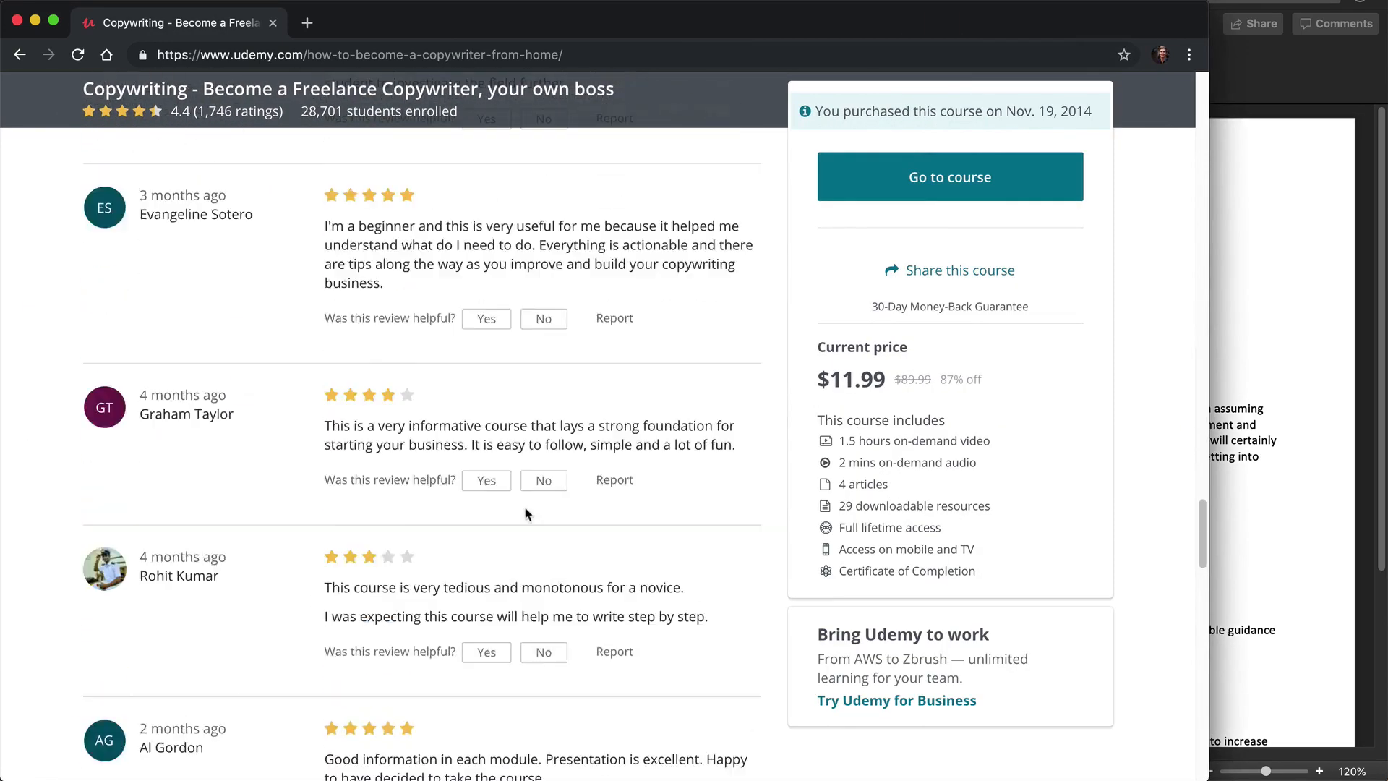
{"action": "scroll", "coordinate": [477, 477], "scroll_direction": "up", "scroll_amount": 4}
{"action": "left_click", "coordinate": [470, 470]}
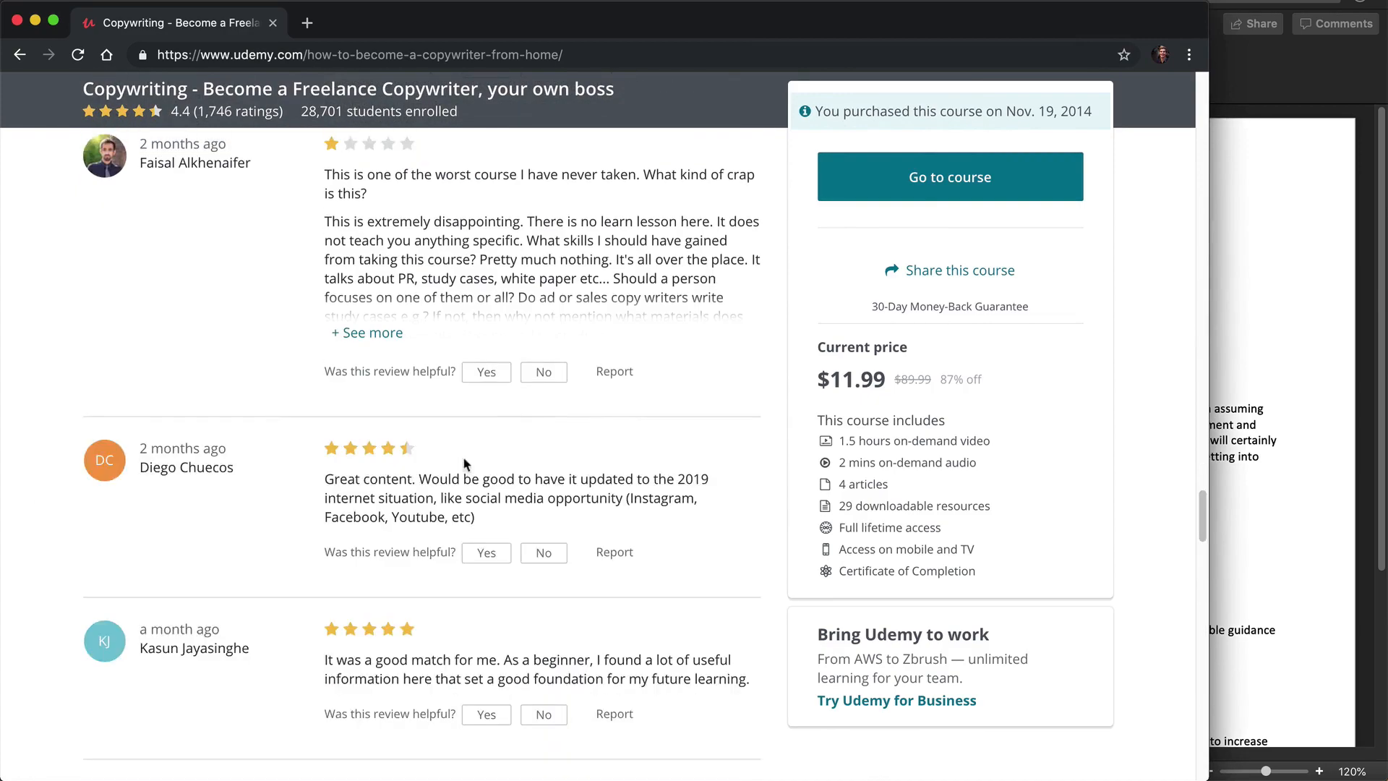
{"action": "scroll", "coordinate": [435, 456], "scroll_direction": "down", "scroll_amount": 15}
{"action": "scroll", "coordinate": [443, 475], "scroll_direction": "up", "scroll_amount": 8}
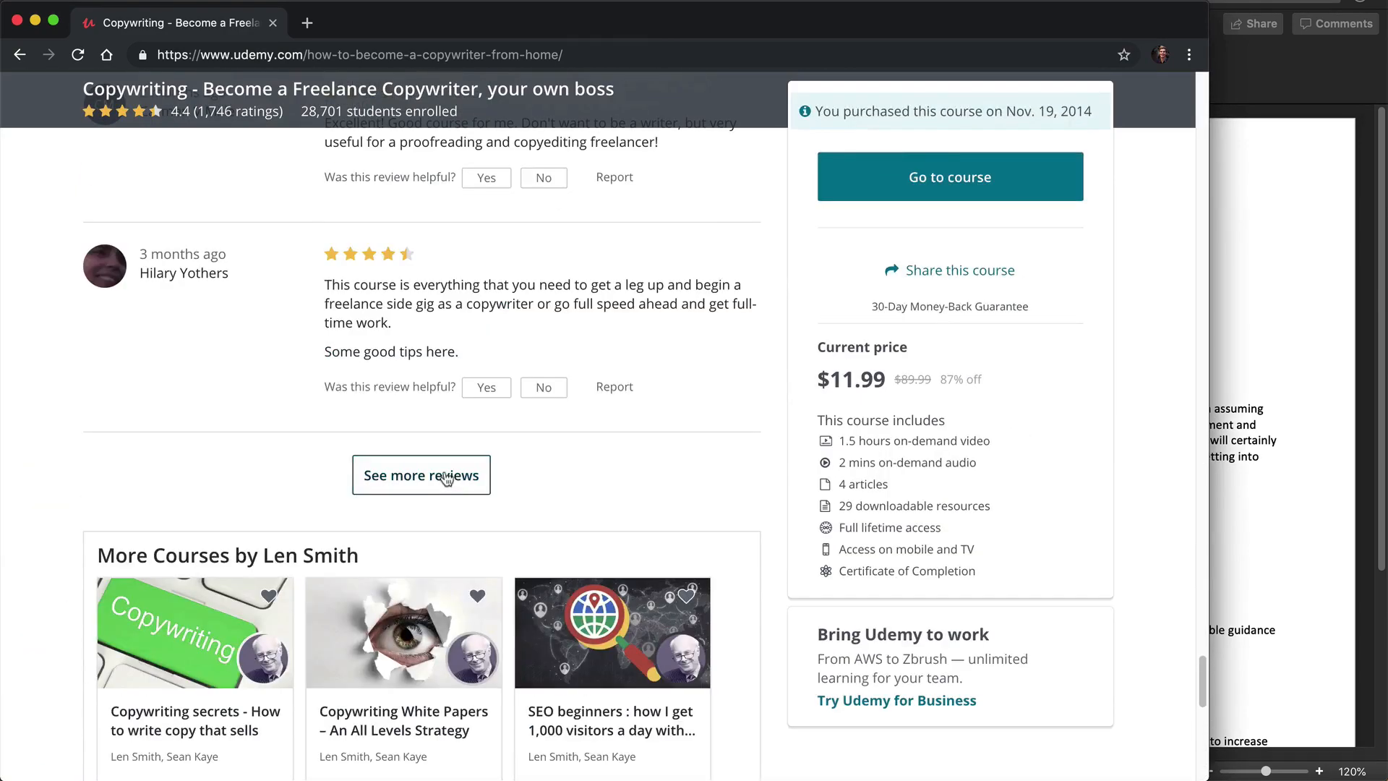
{"action": "left_click", "coordinate": [449, 476]}
{"action": "scroll", "coordinate": [453, 474], "scroll_direction": "down", "scroll_amount": 12}
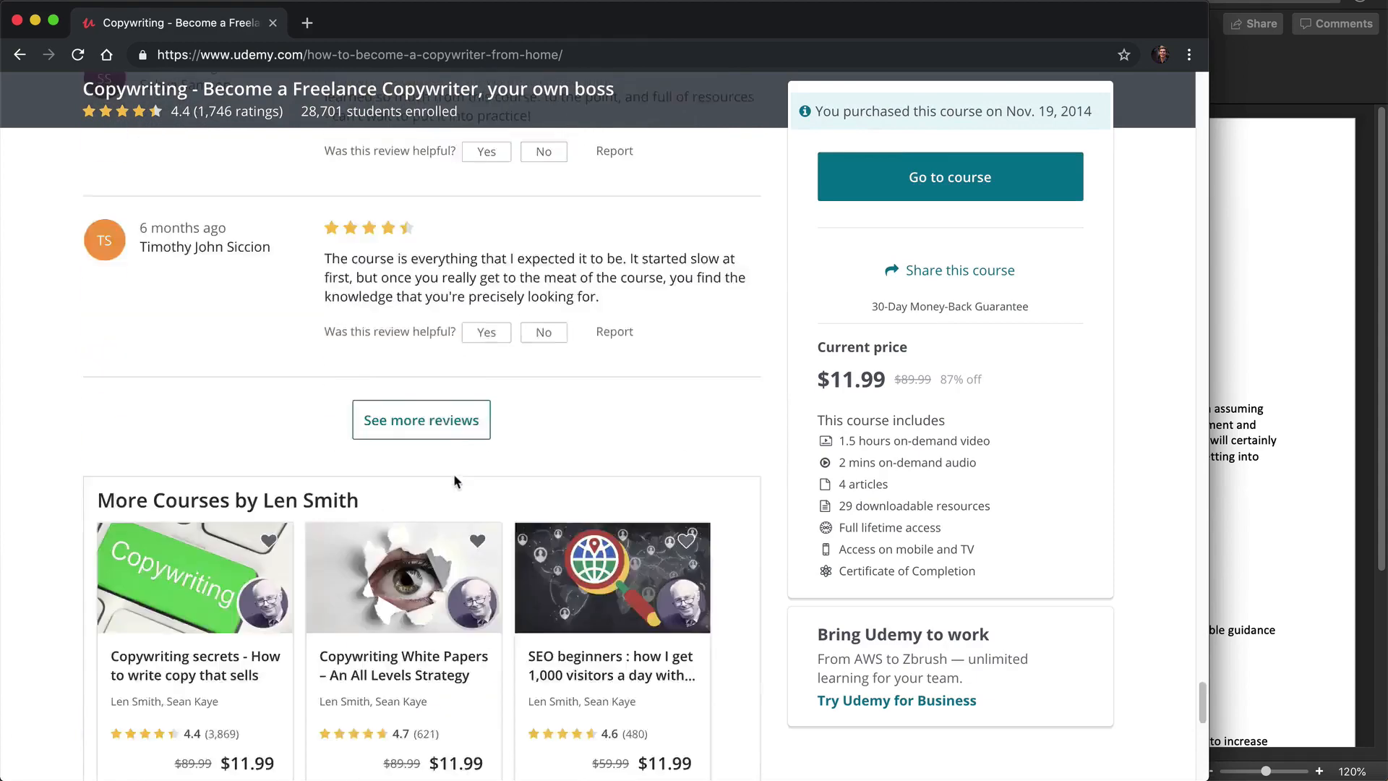
{"action": "left_click", "coordinate": [448, 234]}
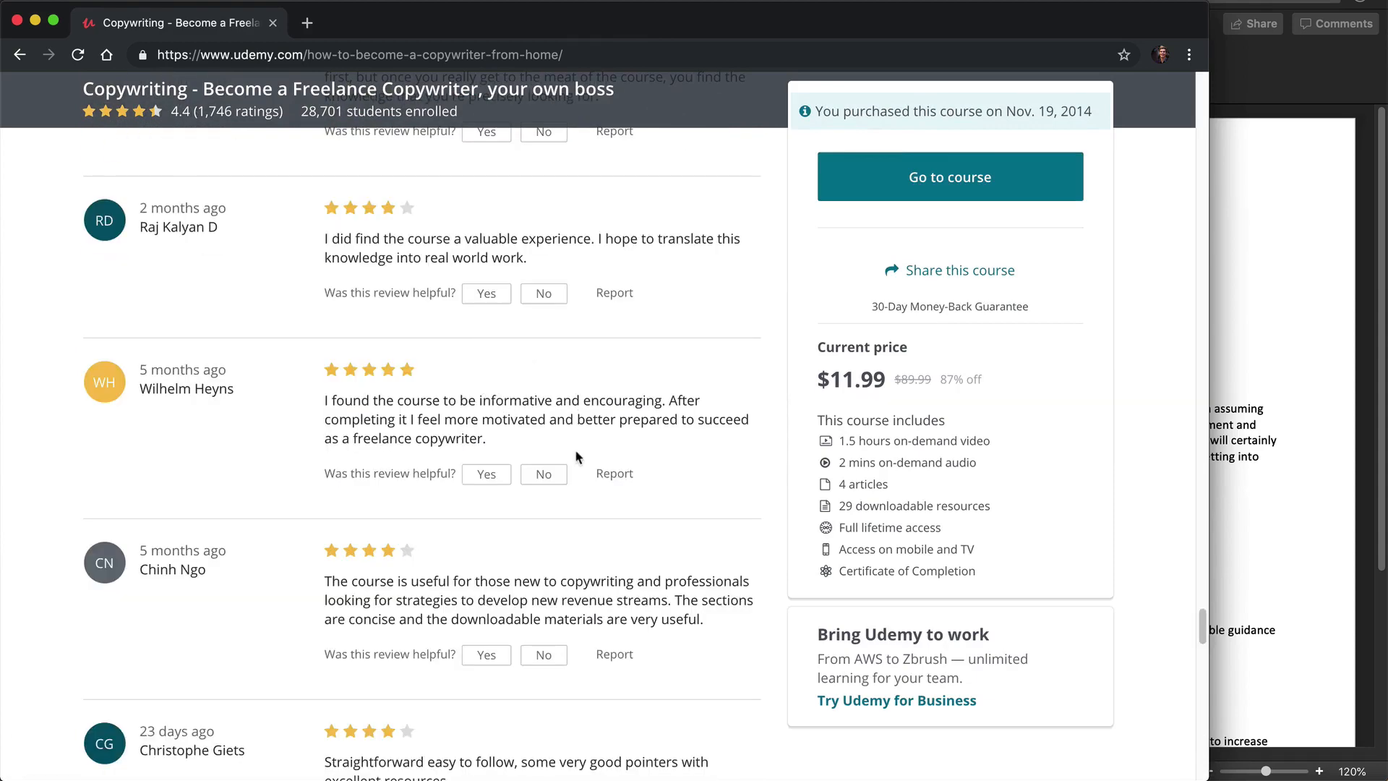
{"action": "scroll", "coordinate": [576, 452], "scroll_direction": "down", "scroll_amount": 4}
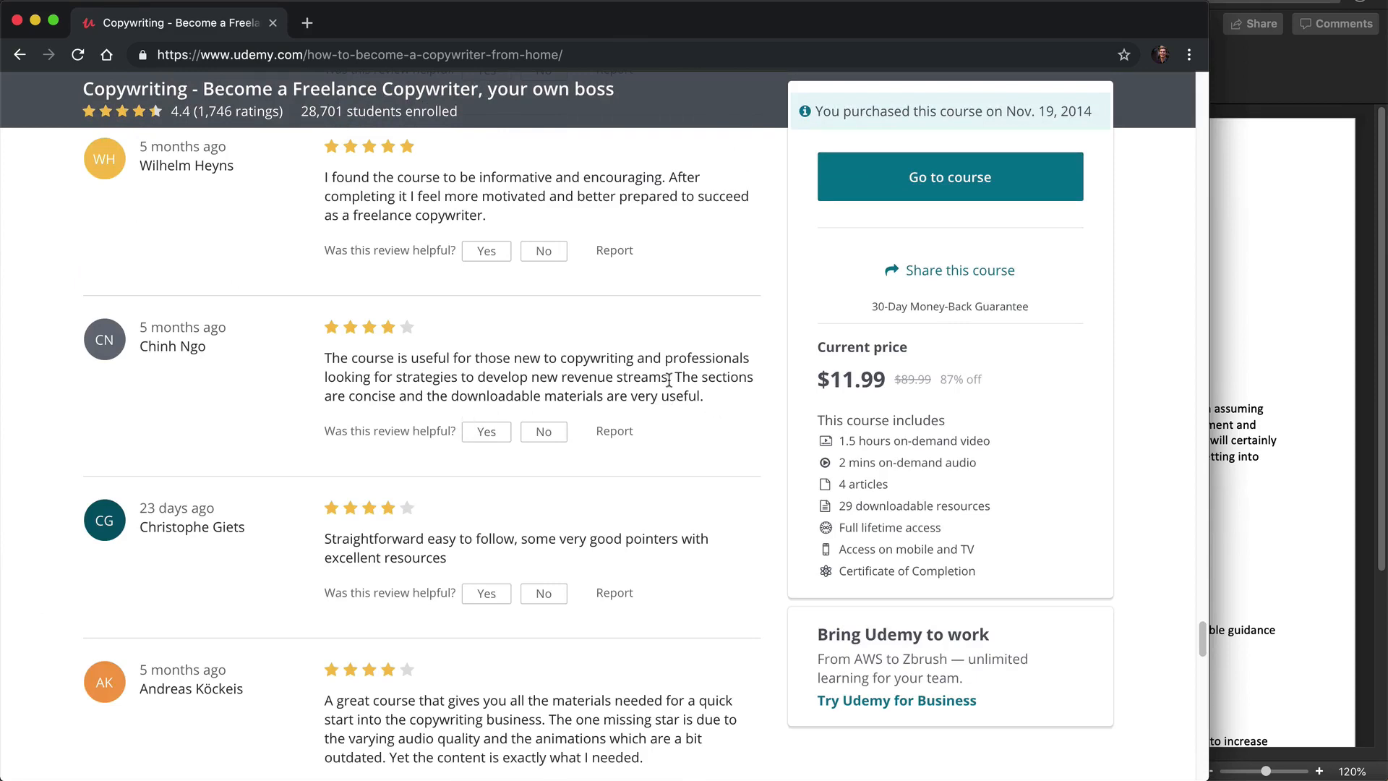
Copy the review sentence "The course is useful for those new to copywriting..." up to "revenue streams" to the end of the notes' Possible Solutions.
{"action": "left_click_drag", "start_coordinate": [668, 380], "coordinate": [326, 360]}
{"action": "key", "text": "super+c"}
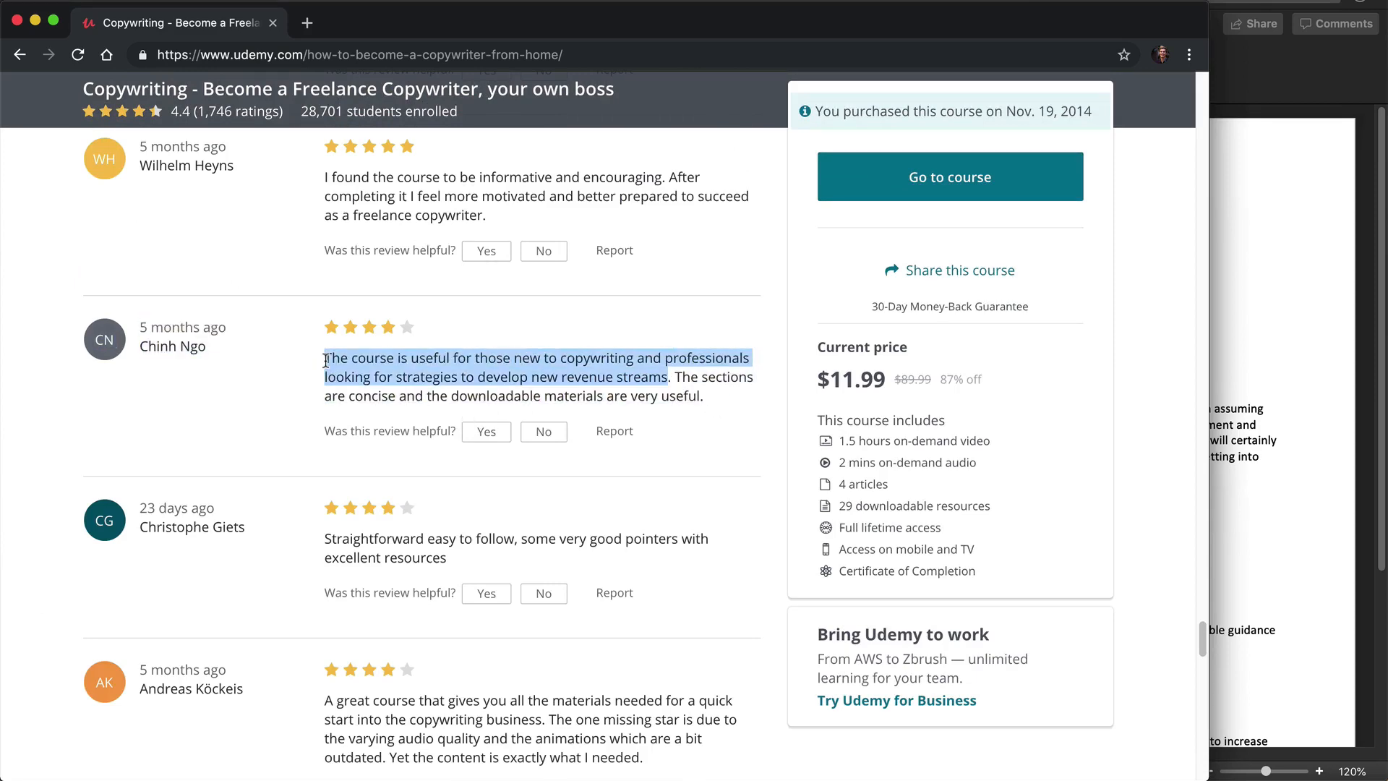
{"action": "left_click", "coordinate": [1330, 510]}
{"action": "scroll", "coordinate": [1186, 539], "scroll_direction": "down", "scroll_amount": 5}
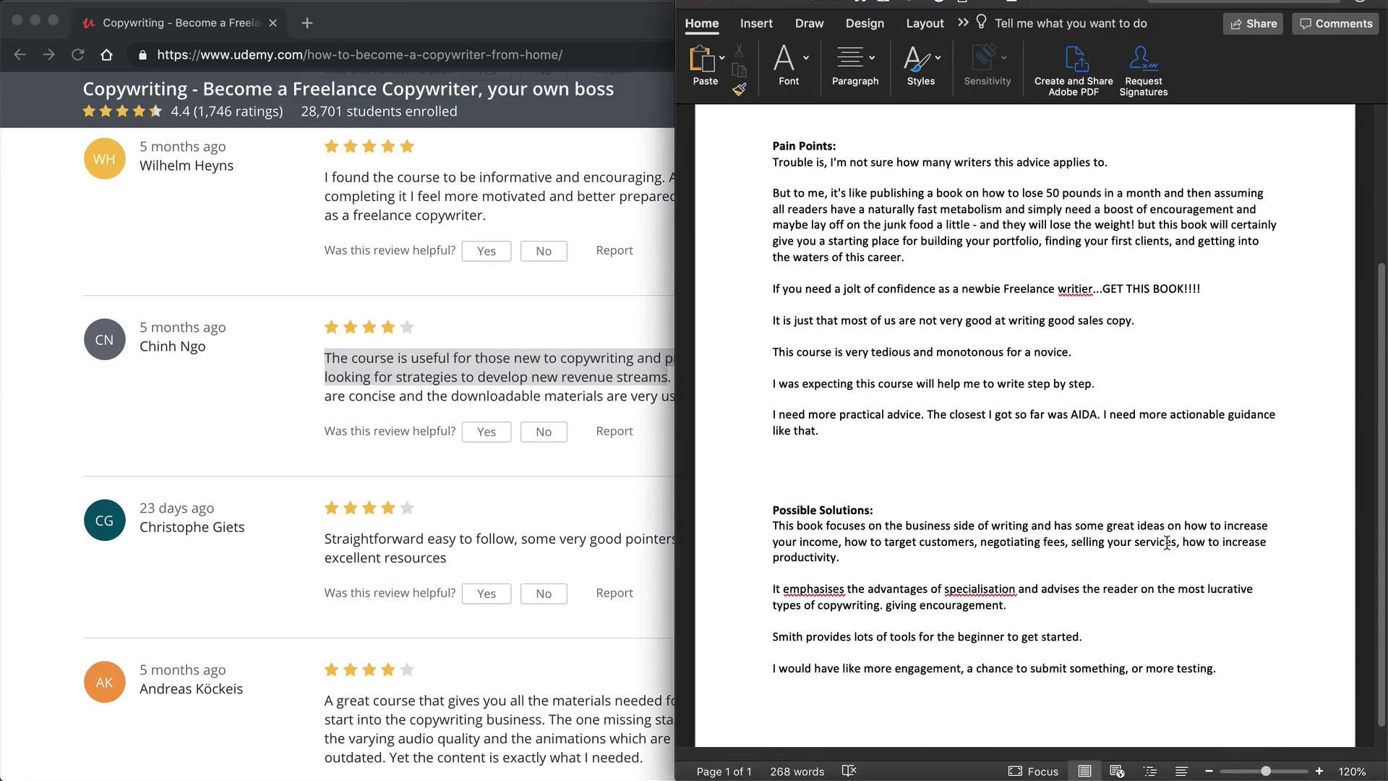
{"action": "key", "text": "super+Return"}
{"action": "key", "text": "super+v"}
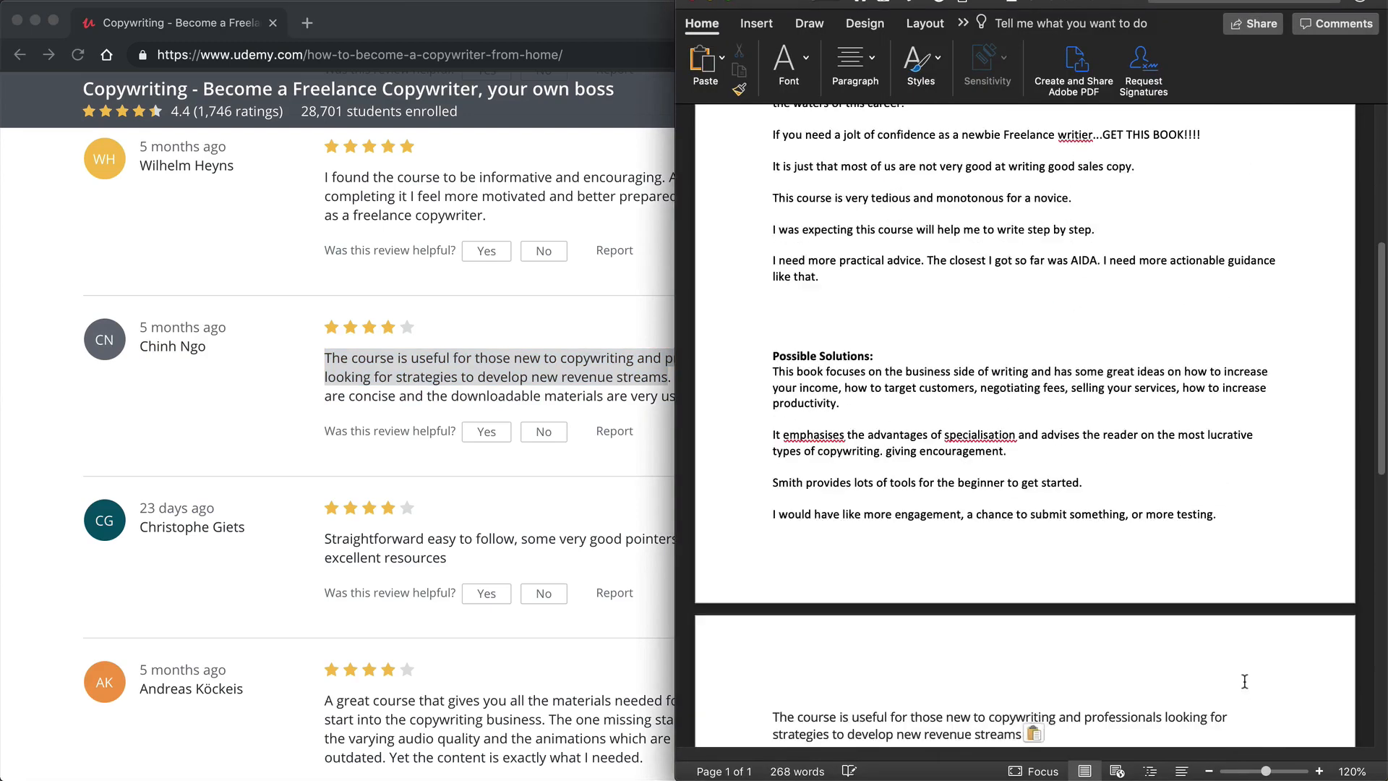
Add the review sentence "A great course that gives you all the materials needed..." to Possible Solutions and load more reviews.
{"action": "left_click", "coordinate": [626, 519]}
{"action": "scroll", "coordinate": [533, 548], "scroll_direction": "down", "scroll_amount": 5}
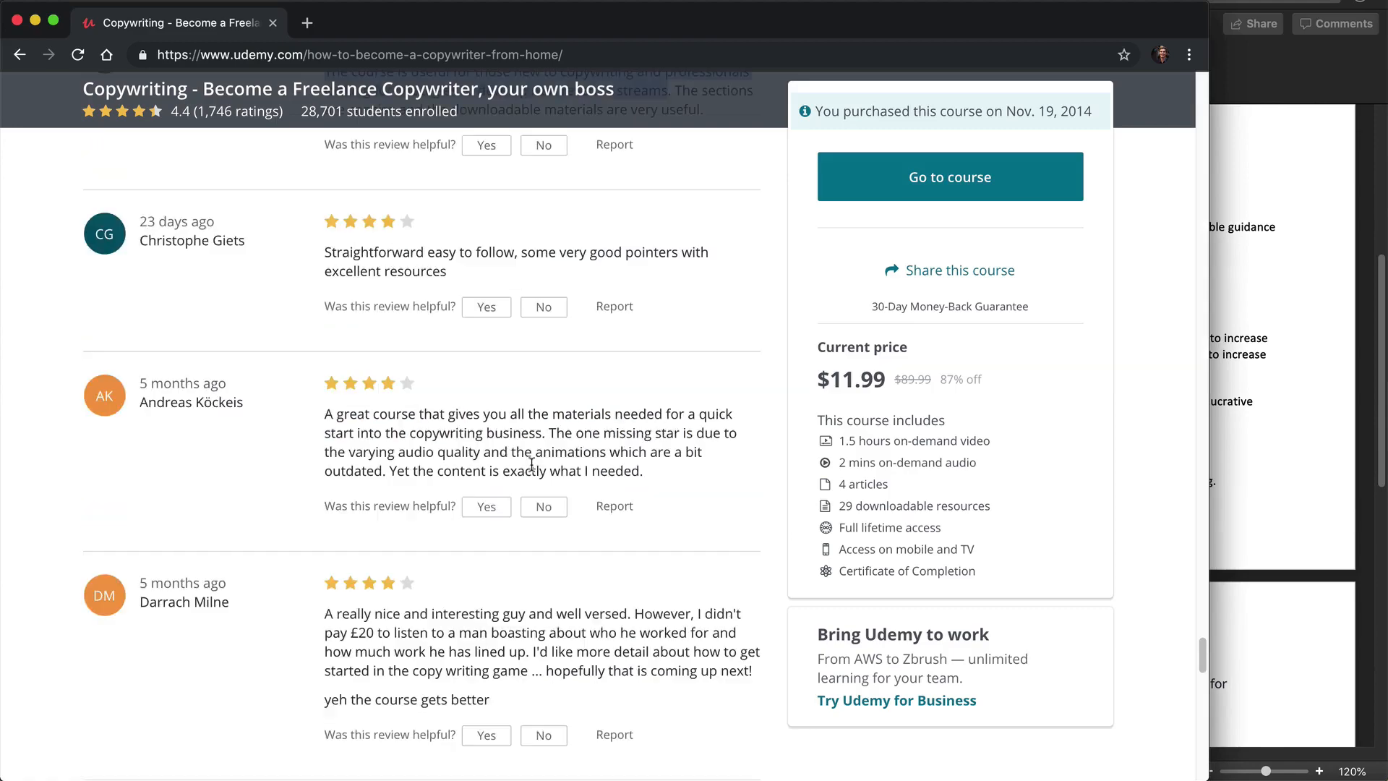
{"action": "left_click_drag", "start_coordinate": [545, 374], "coordinate": [324, 354]}
{"action": "scroll", "coordinate": [424, 374], "scroll_direction": "down", "scroll_amount": 10}
{"action": "left_click", "coordinate": [422, 700]}
{"action": "scroll", "coordinate": [663, 555], "scroll_direction": "down", "scroll_amount": 8}
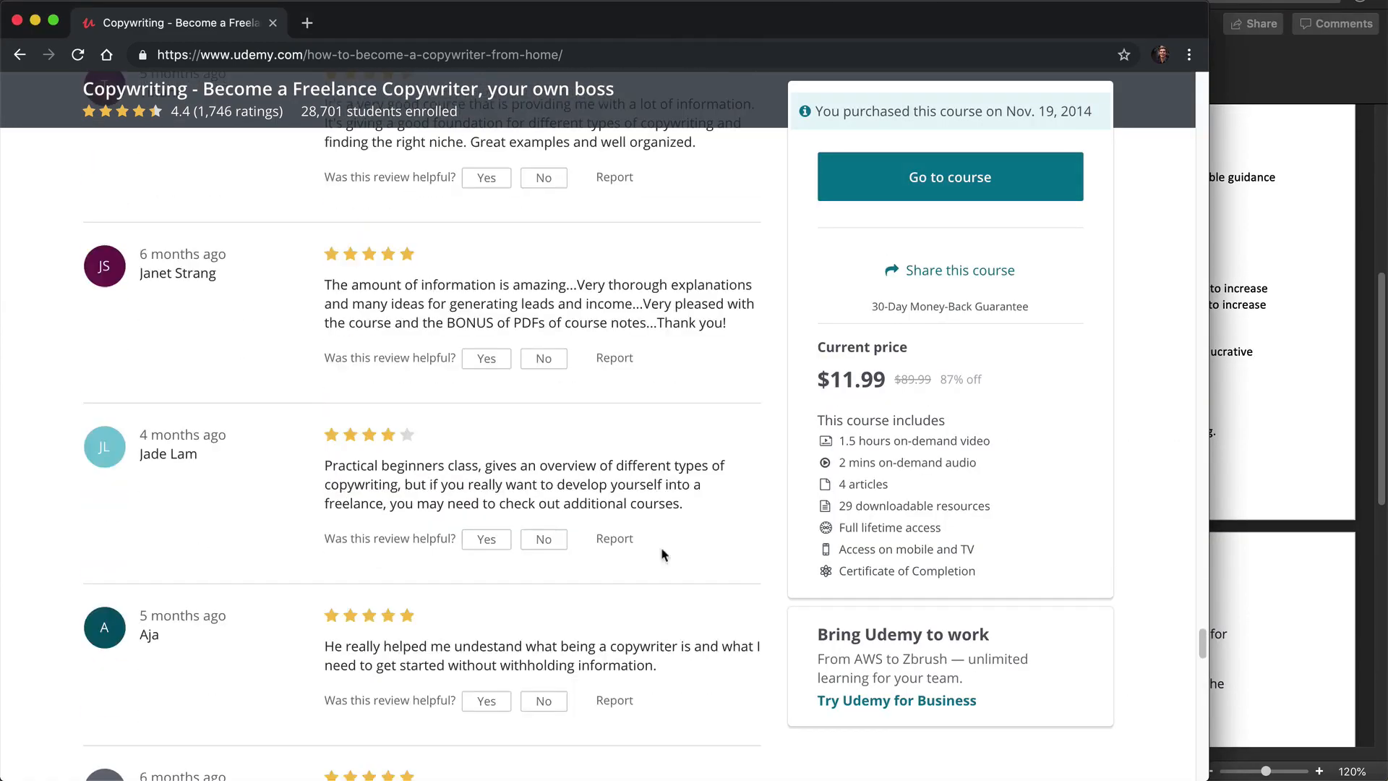
Copy "if you really want to develop yourself into a freelance, you may need to check out additional courses" into the notes' Pain Points.
{"action": "scroll", "coordinate": [514, 504], "scroll_direction": "down", "scroll_amount": 1}
{"action": "left_click_drag", "start_coordinate": [431, 414], "coordinate": [683, 434]}
{"action": "key", "text": "super+c"}
{"action": "left_click", "coordinate": [1261, 448]}
{"action": "scroll", "coordinate": [858, 464], "scroll_direction": "up", "scroll_amount": 4}
{"action": "left_click", "coordinate": [858, 464]}
{"action": "key", "text": "super+v"}
Copy the review excerpt "I love the examples the instructor gives." into the Possible Solutions section of the notes.
{"action": "left_click", "coordinate": [480, 561]}
{"action": "scroll", "coordinate": [480, 560], "scroll_direction": "down", "scroll_amount": 10}
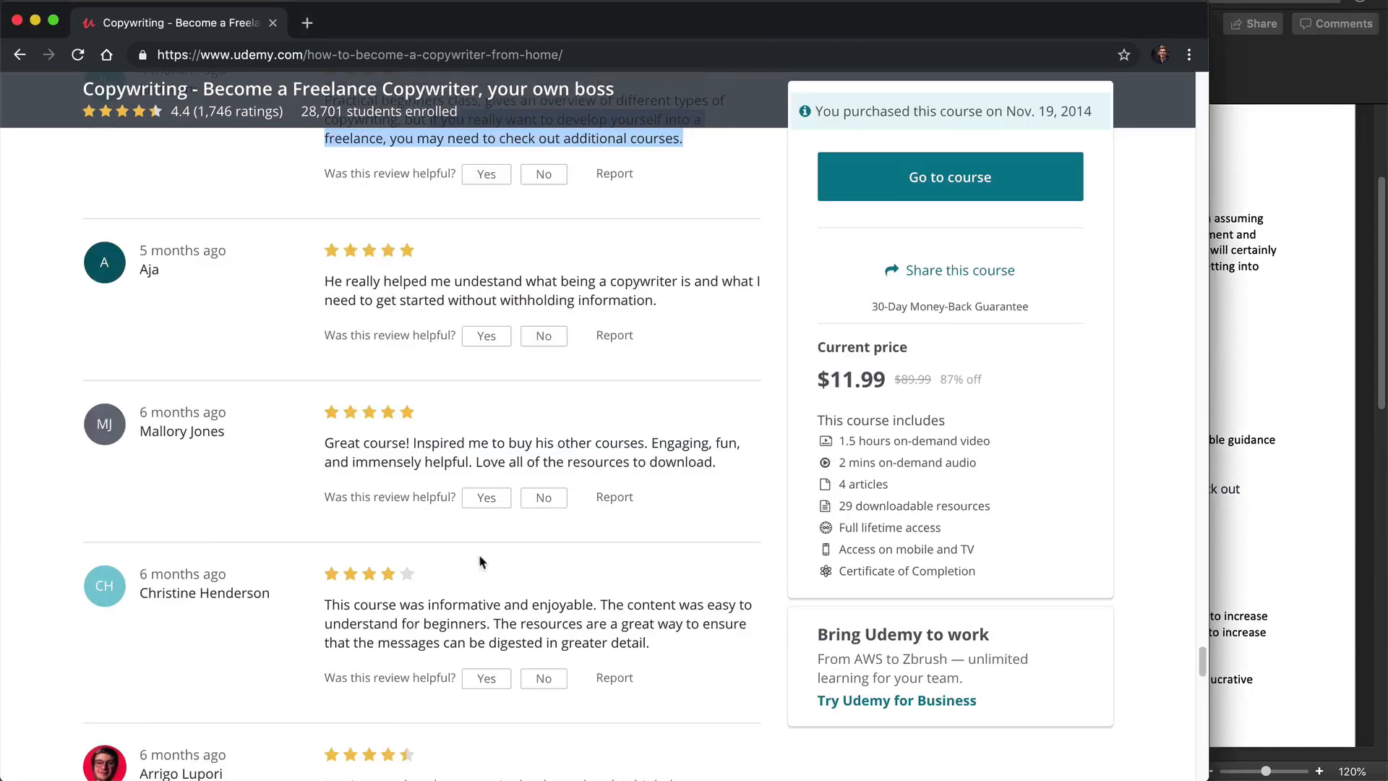
{"action": "scroll", "coordinate": [457, 471], "scroll_direction": "down", "scroll_amount": 8}
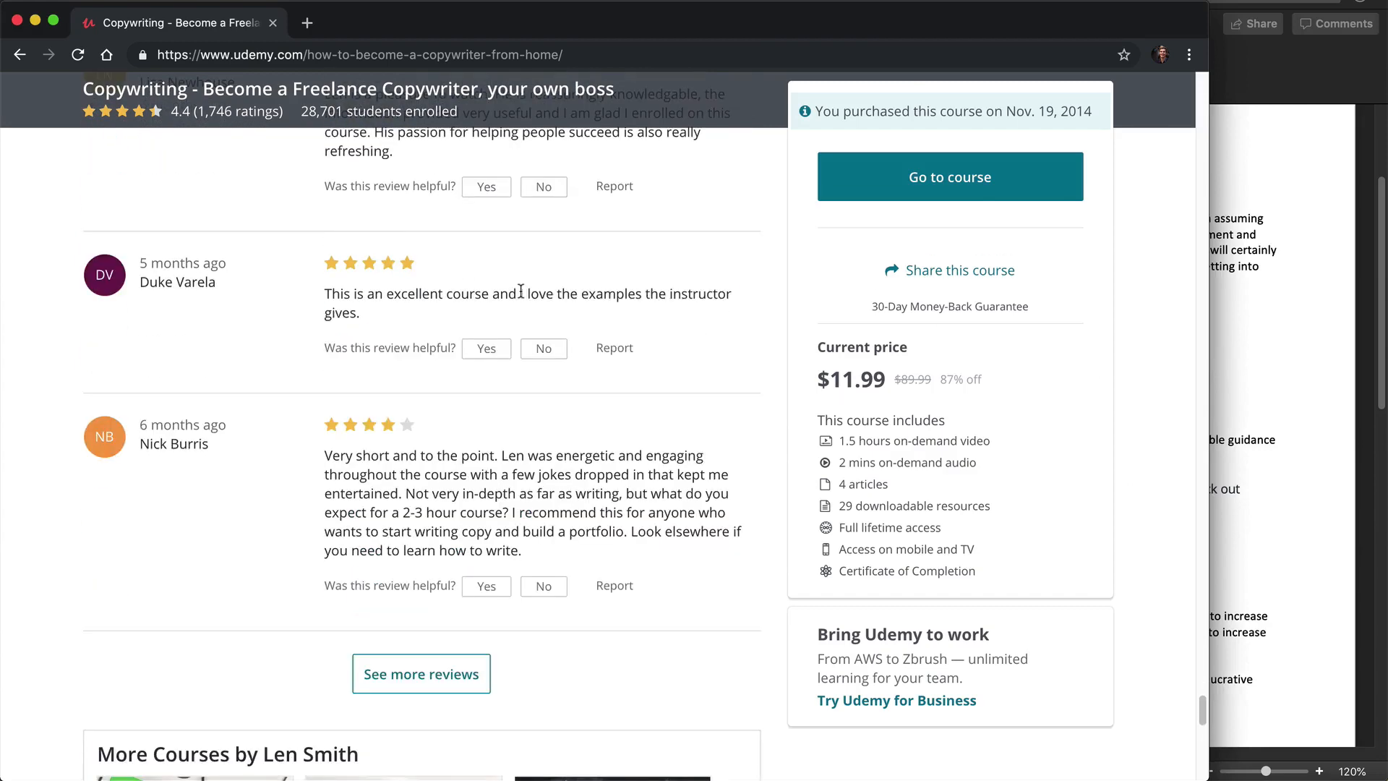
{"action": "left_click_drag", "start_coordinate": [521, 293], "coordinate": [360, 313]}
{"action": "key", "text": "super+c"}
{"action": "left_click", "coordinate": [1261, 506]}
{"action": "scroll", "coordinate": [1011, 505], "scroll_direction": "down", "scroll_amount": 3}
{"action": "left_click", "coordinate": [777, 716]}
{"action": "key", "text": "super+v"}
Copy the opening of the "Very short and to the point" review, through "engaging throughout the course", into Possible Solutions.
{"action": "left_click", "coordinate": [604, 478]}
{"action": "left_click_drag", "start_coordinate": [326, 457], "coordinate": [627, 521]}
{"action": "key", "text": "super+c"}
{"action": "left_click", "coordinate": [1290, 551]}
{"action": "key", "text": "super+v"}
Copy the review sentence "I recommend this for anyone who wants to start writing copy and build a portfolio." into the notes' Pain Points.
{"action": "left_click", "coordinate": [600, 525]}
{"action": "left_click", "coordinate": [1250, 561]}
{"action": "scroll", "coordinate": [1250, 560], "scroll_direction": "up", "scroll_amount": 3}
{"action": "left_click", "coordinate": [1250, 538]}
{"action": "key", "text": "super+v"}
Load more reviews and copy the excerpt running from "I was so lost" to "start organizing my business." into the notes' Pain Points.
{"action": "left_click", "coordinate": [421, 662]}
{"action": "scroll", "coordinate": [421, 636], "scroll_direction": "down", "scroll_amount": 20}
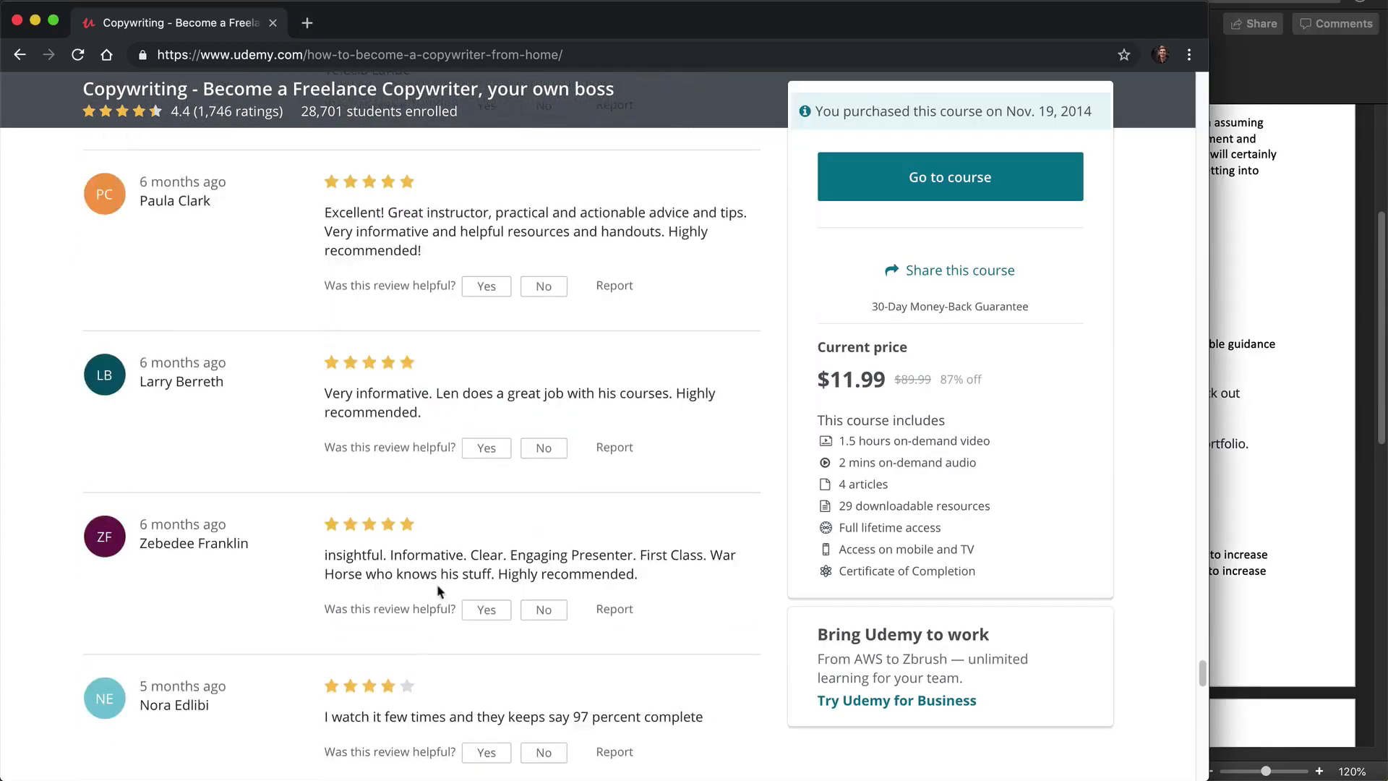
{"action": "scroll", "coordinate": [542, 521], "scroll_direction": "down", "scroll_amount": 1}
{"action": "left_click", "coordinate": [464, 690]}
{"action": "left_click_drag", "start_coordinate": [585, 529], "coordinate": [510, 548]}
{"action": "key", "text": "super+c"}
{"action": "left_click", "coordinate": [1254, 492]}
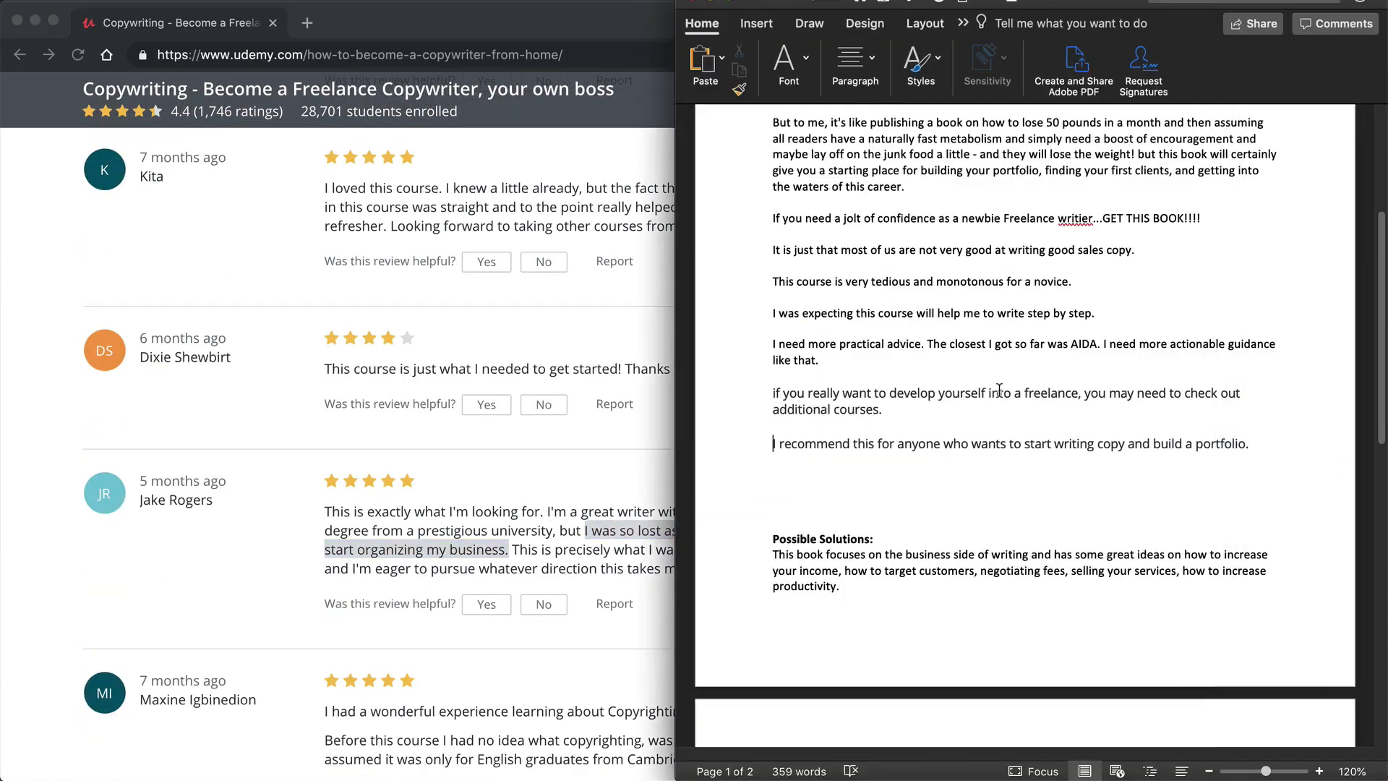
{"action": "key", "text": "super+v"}
Find the review asking for clearer explanations and copy "MORE EXPLAINATIONS PLEASE" into the notes.
{"action": "left_click", "coordinate": [578, 636]}
{"action": "scroll", "coordinate": [540, 690], "scroll_direction": "down", "scroll_amount": 4}
{"action": "scroll", "coordinate": [385, 712], "scroll_direction": "down", "scroll_amount": 15}
{"action": "scroll", "coordinate": [613, 607], "scroll_direction": "down", "scroll_amount": 4}
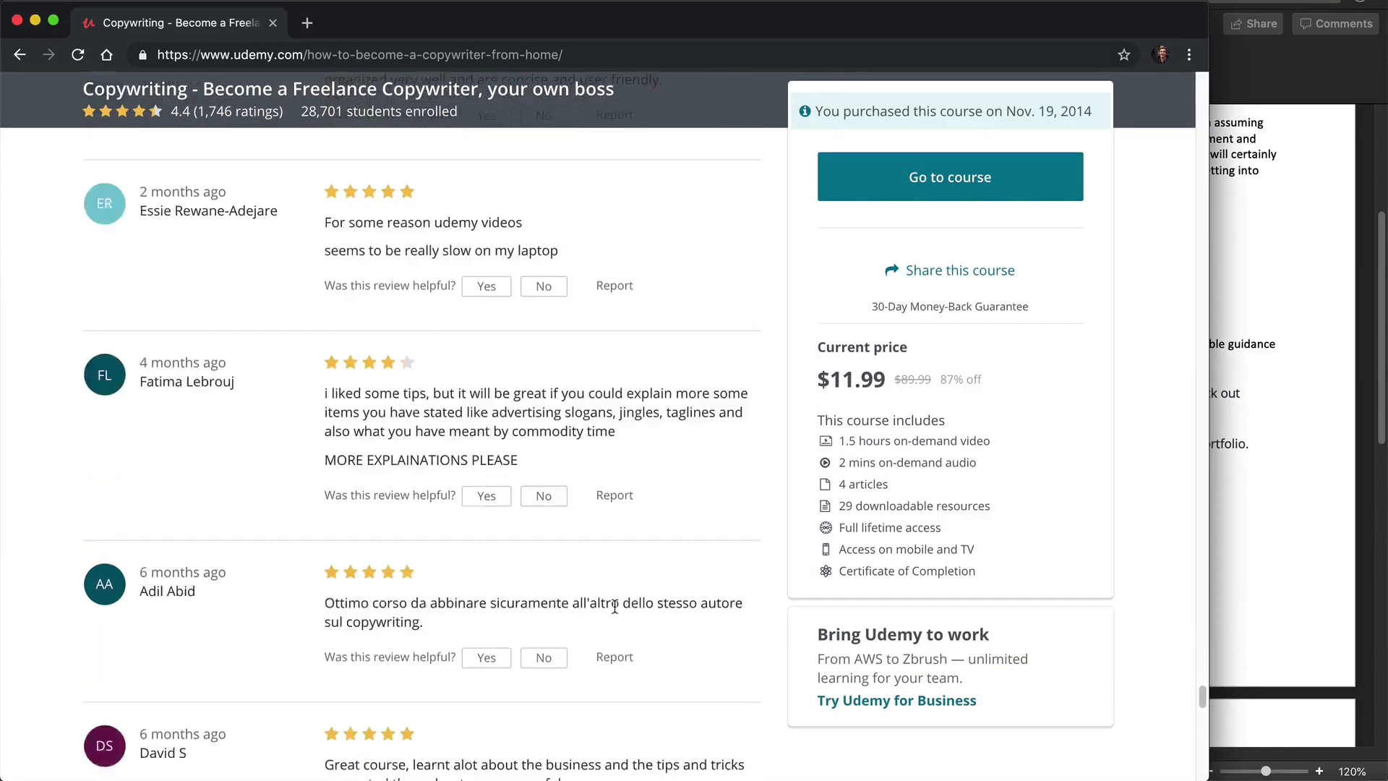
{"action": "left_click_drag", "start_coordinate": [325, 350], "coordinate": [517, 350]}
{"action": "key", "text": "super+c"}
{"action": "left_click", "coordinate": [1257, 462]}
{"action": "key", "text": "super+v"}
Load more reviews and copy the excerpt from "Just looking forward to getting more tips" to "income as a writer" into the notes' Pain Points.
{"action": "left_click", "coordinate": [564, 636]}
{"action": "scroll", "coordinate": [615, 662], "scroll_direction": "down", "scroll_amount": 10}
{"action": "left_click", "coordinate": [432, 645]}
{"action": "scroll", "coordinate": [435, 590], "scroll_direction": "down", "scroll_amount": 6}
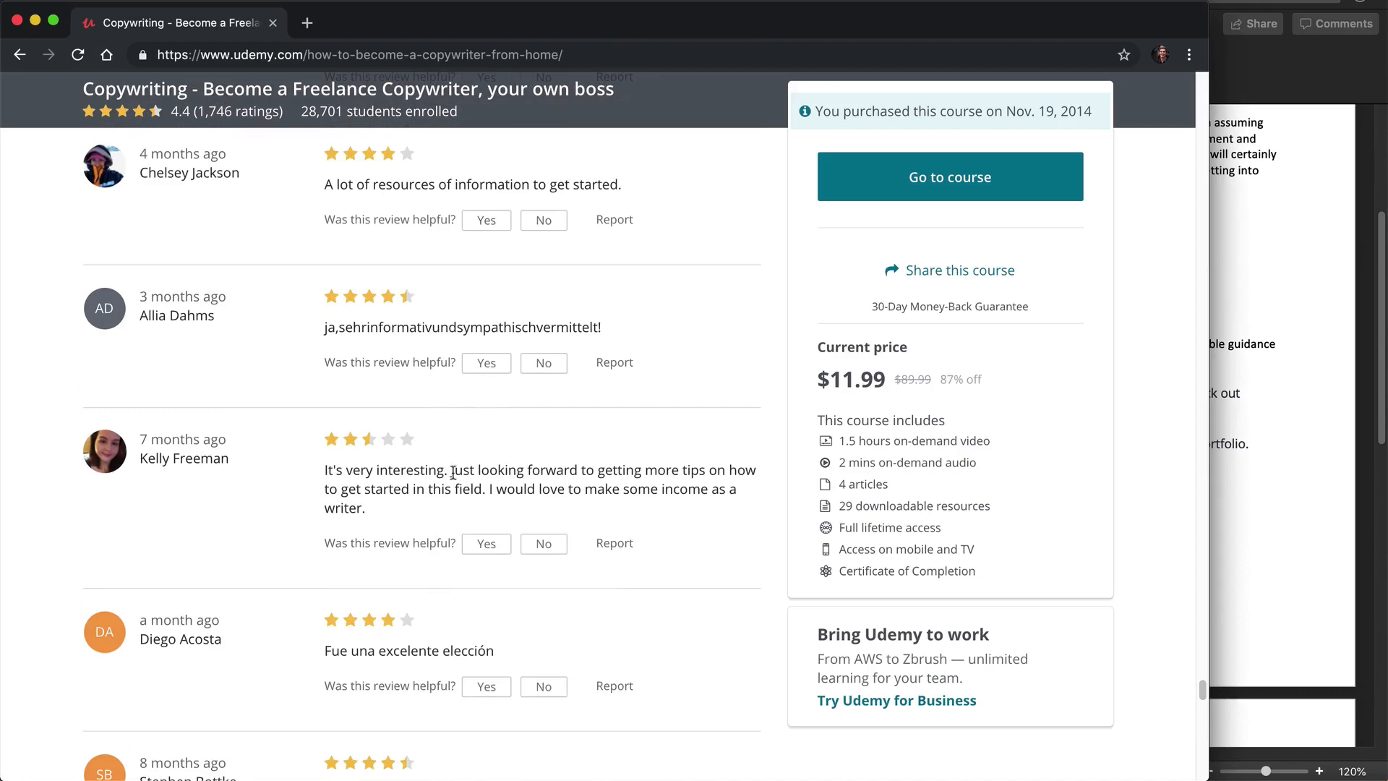
{"action": "left_click_drag", "start_coordinate": [453, 472], "coordinate": [365, 508]}
{"action": "key", "text": "super+c"}
{"action": "left_click", "coordinate": [1258, 492]}
{"action": "key", "text": "super+v"}
Copy "I'm half way through this course and i feel like I've been doing this for months!" to the end of Possible Solutions.
{"action": "left_click", "coordinate": [552, 506]}
{"action": "scroll", "coordinate": [552, 506], "scroll_direction": "down", "scroll_amount": 8}
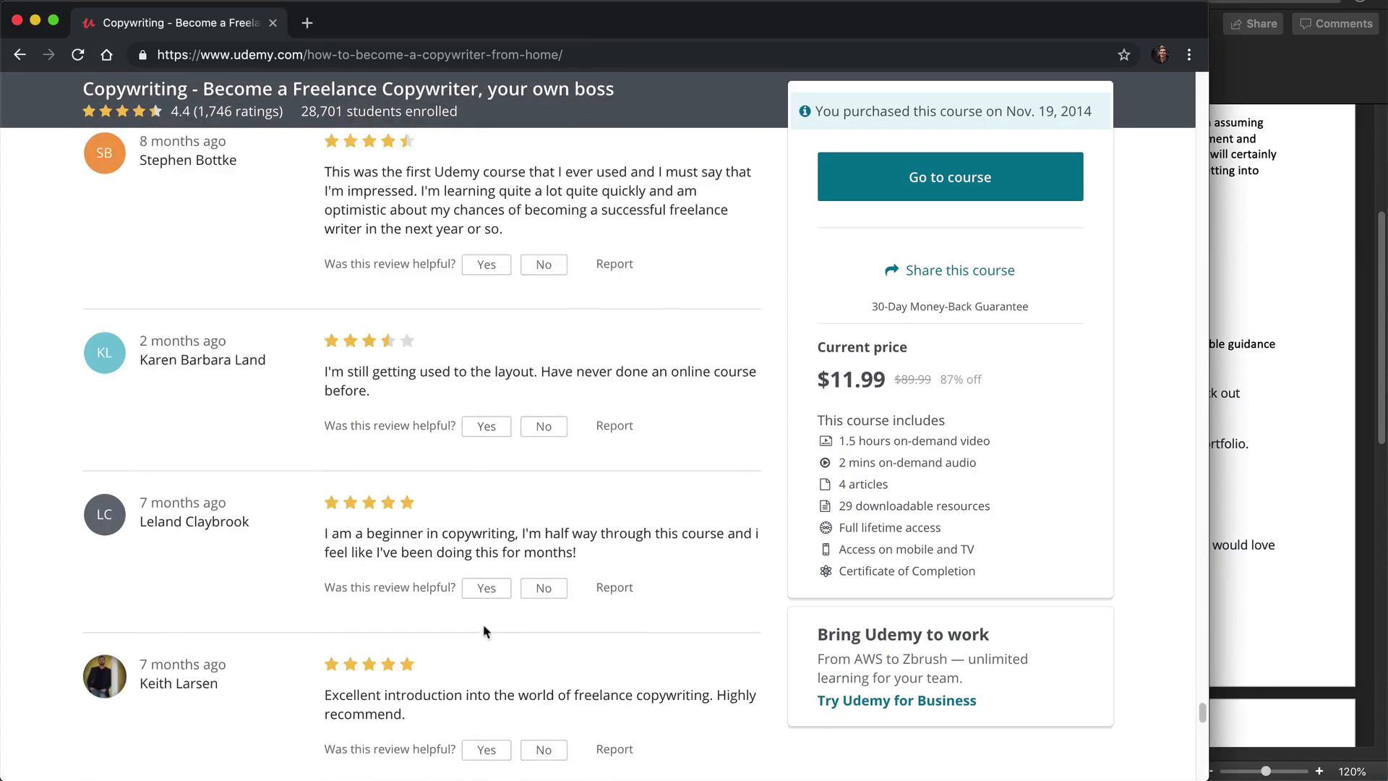
{"action": "left_click_drag", "start_coordinate": [520, 497], "coordinate": [576, 515]}
{"action": "key", "text": "super+c"}
{"action": "left_click", "coordinate": [1000, 594]}
{"action": "key", "text": "super+v"}
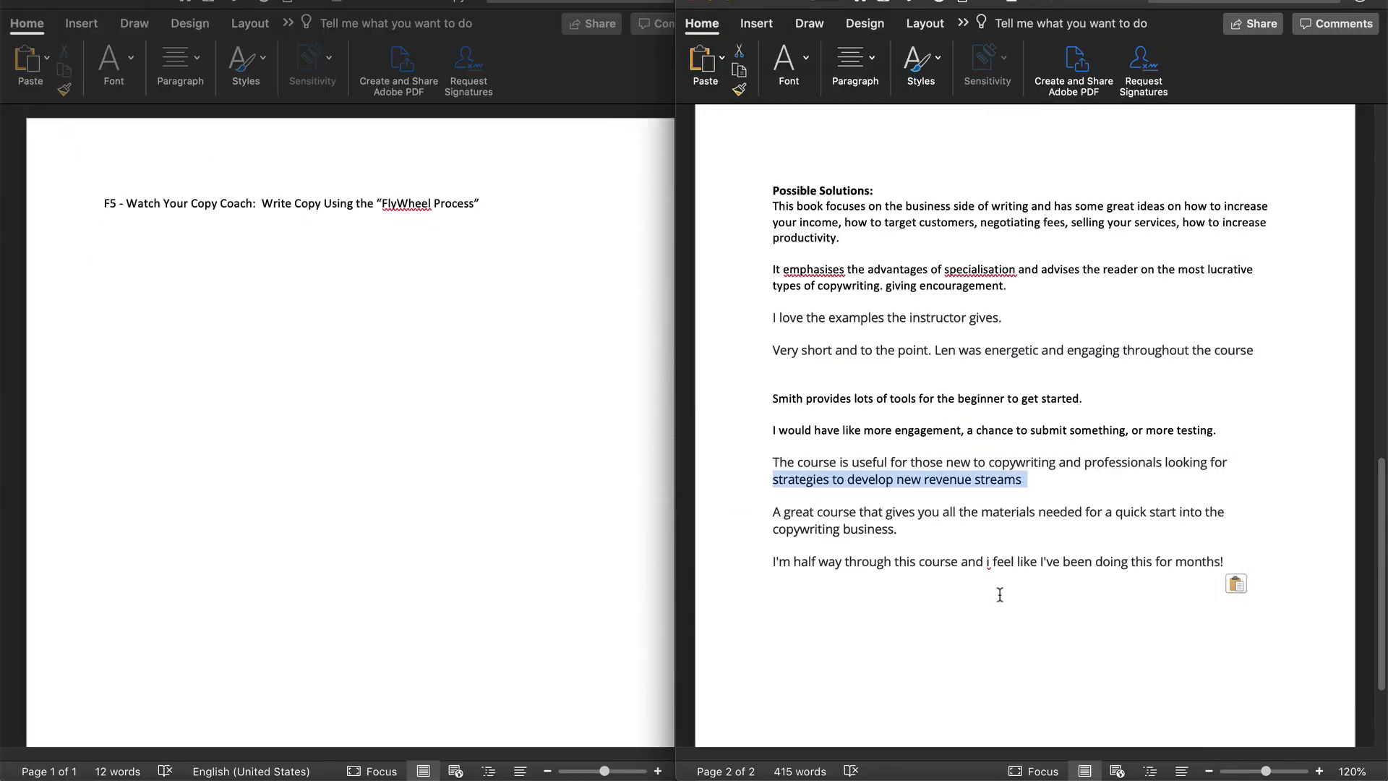
{"action": "left_click", "coordinate": [1019, 563]}
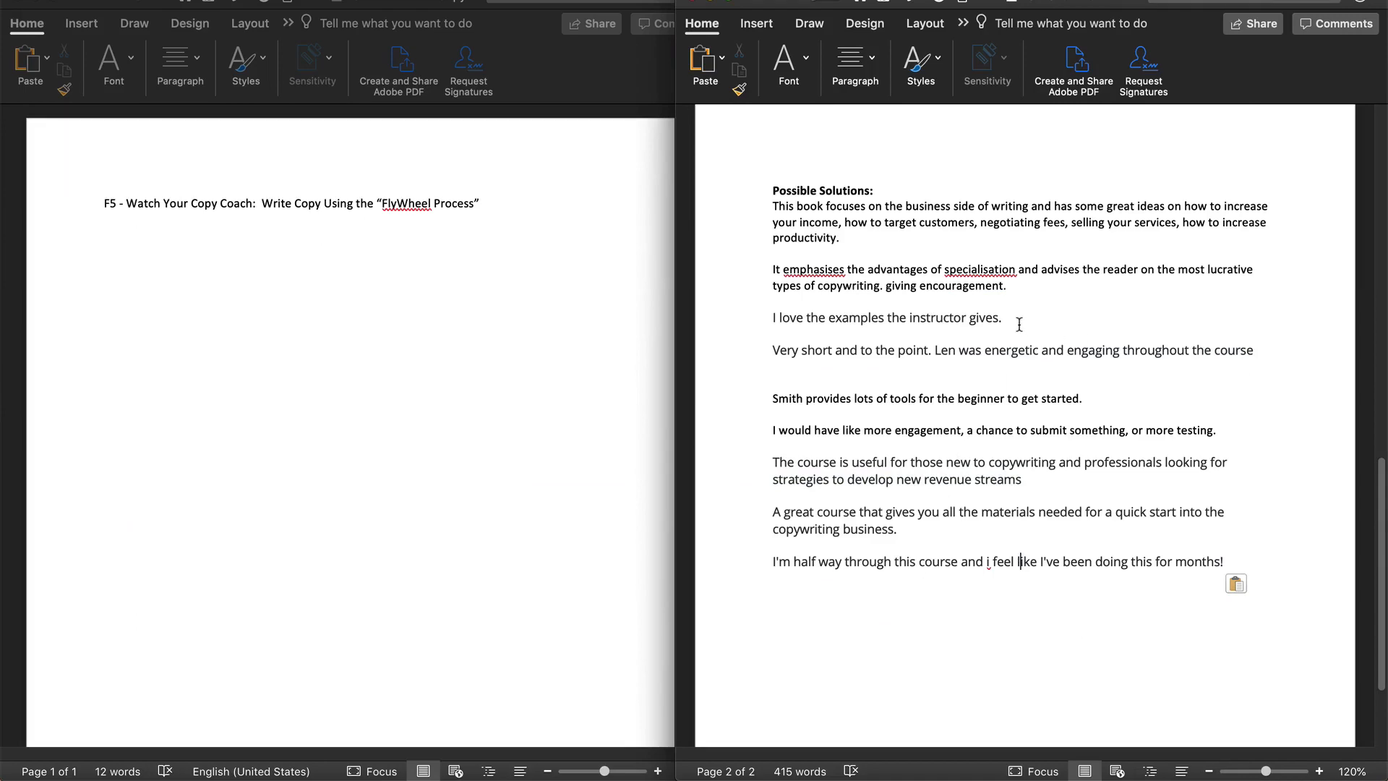
Add separate lines reading PAS, Pain, Agitate and Solution beneath the "FlyWheel Process" title in the copy draft.
{"action": "scroll", "coordinate": [1019, 324], "scroll_direction": "up", "scroll_amount": 15}
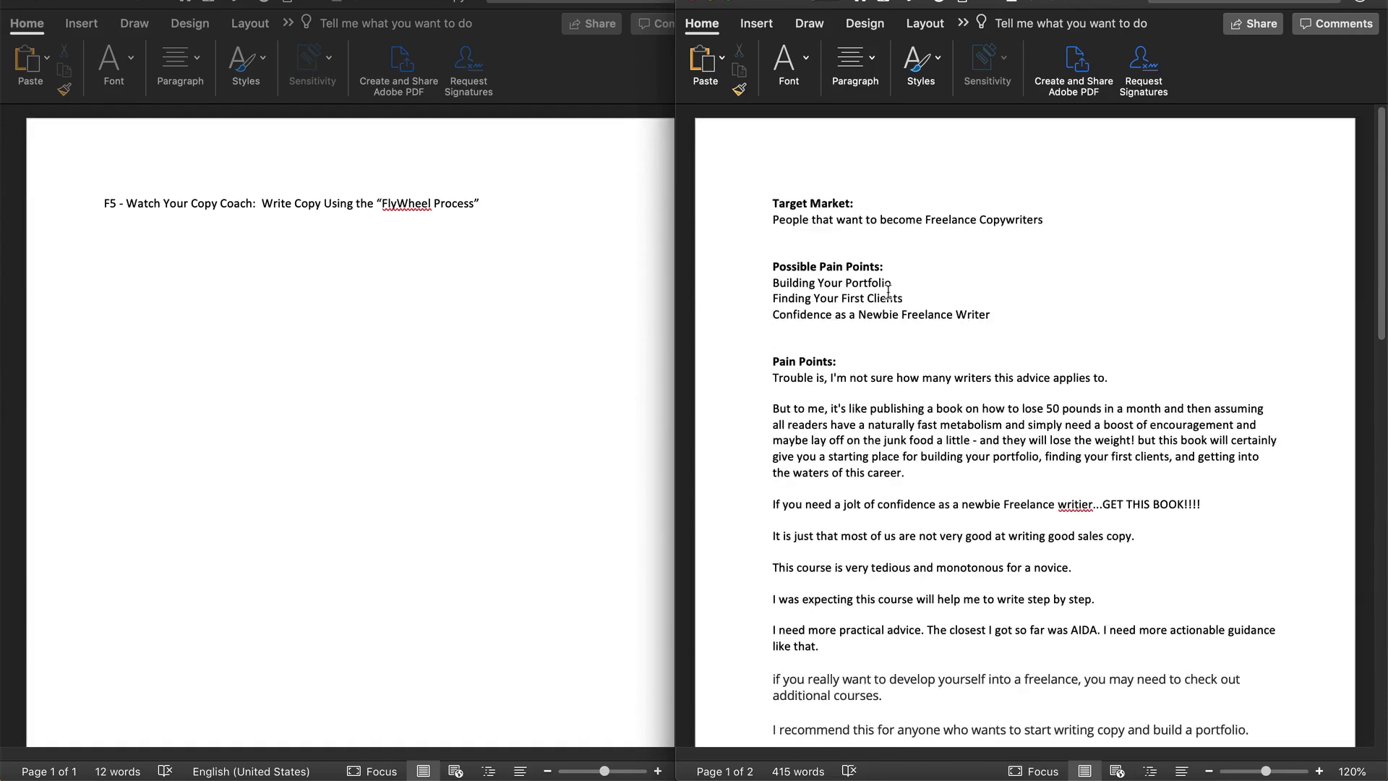
{"action": "scroll", "coordinate": [917, 336], "scroll_direction": "down", "scroll_amount": 8}
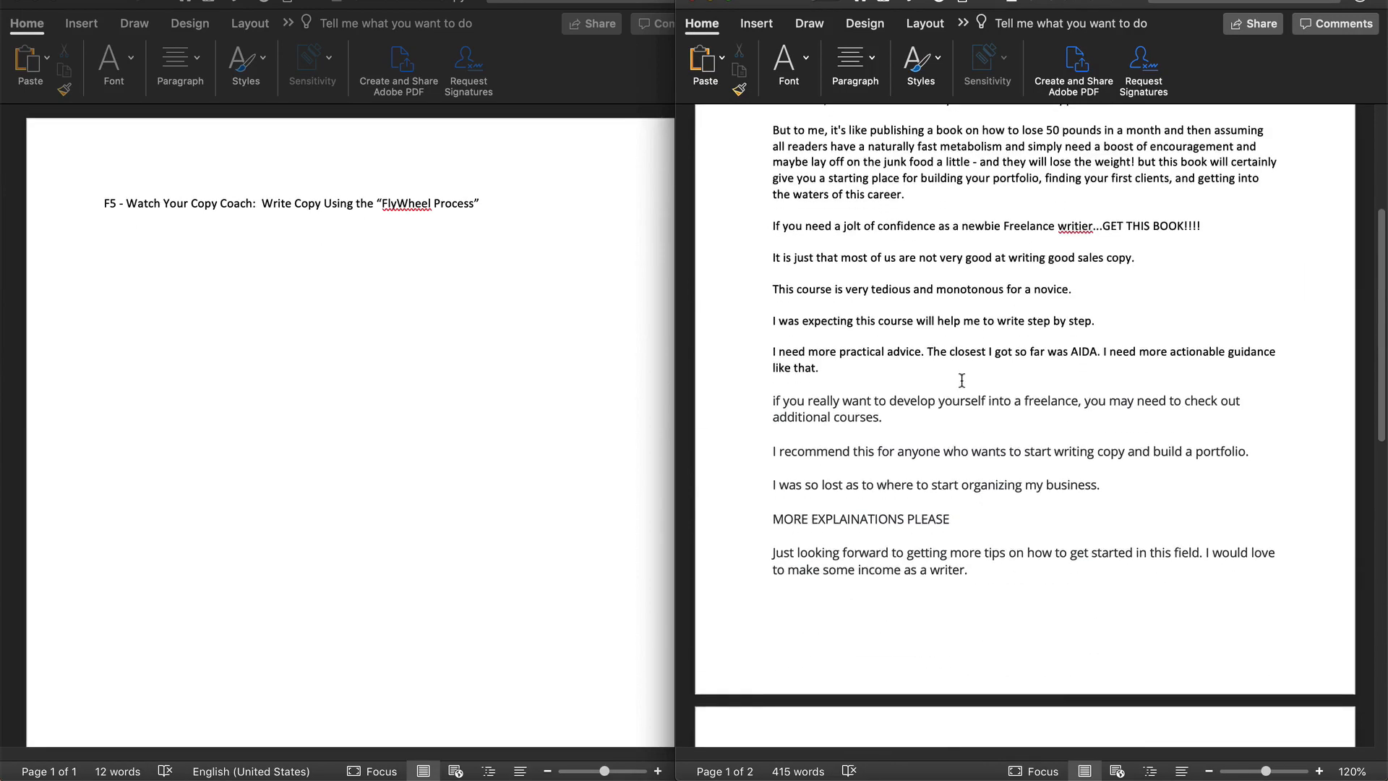
{"action": "scroll", "coordinate": [997, 361], "scroll_direction": "down", "scroll_amount": 2}
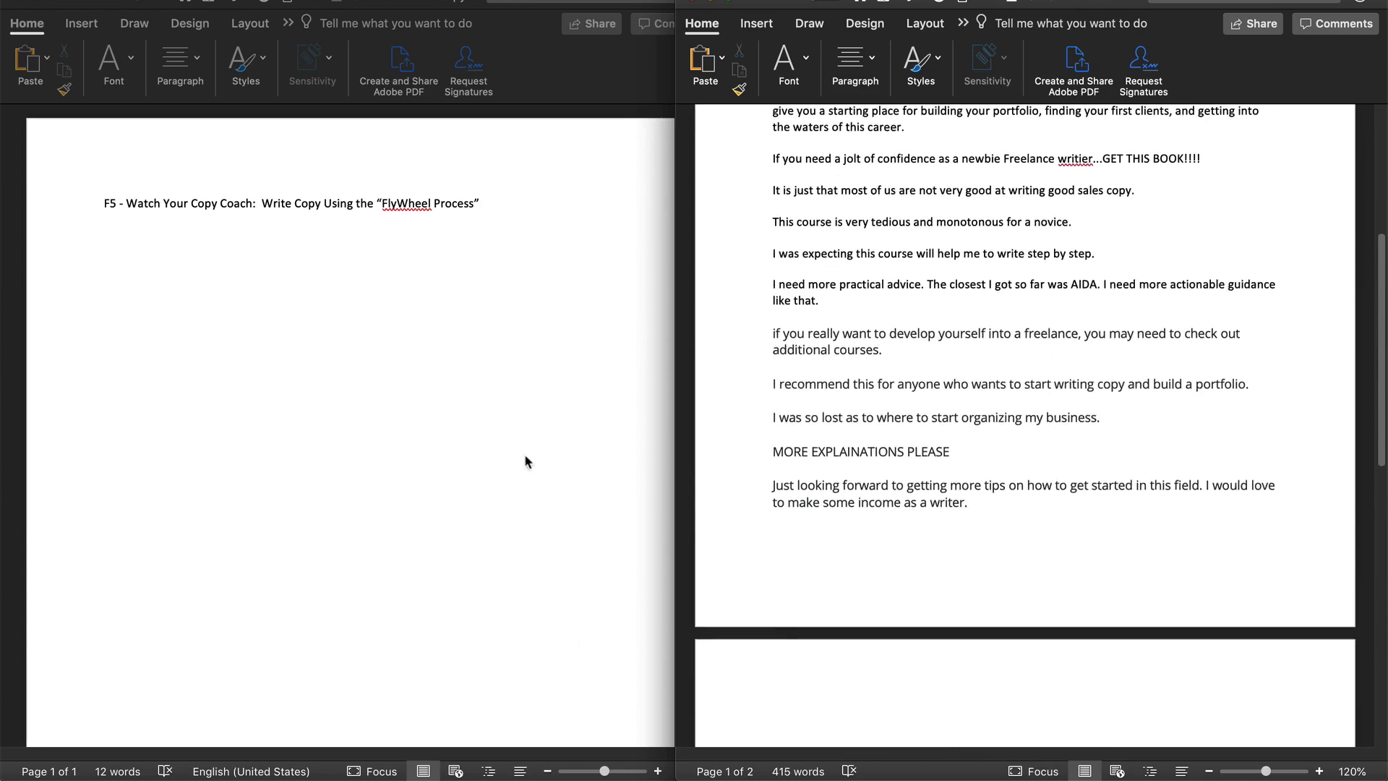
{"action": "left_click", "coordinate": [490, 198]}
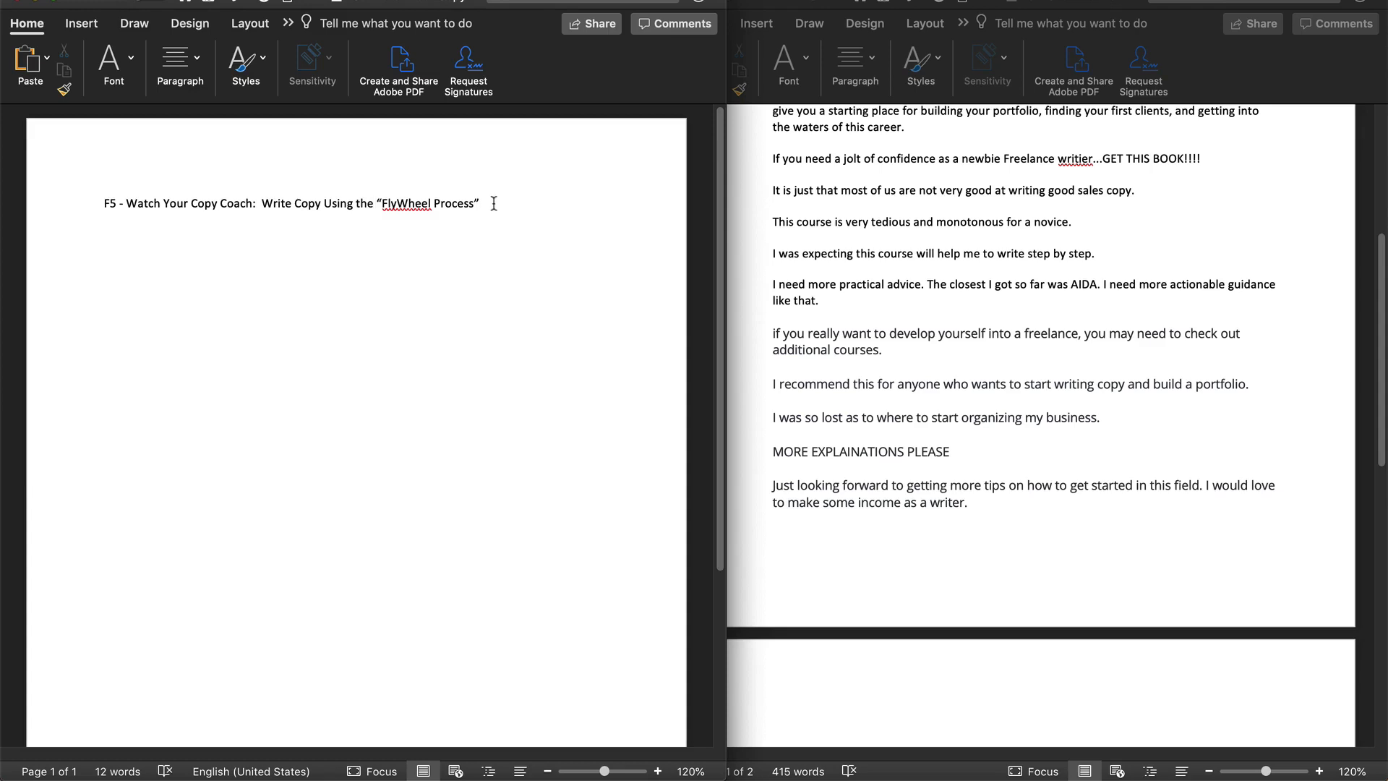
{"action": "type", "text": "PAS"}
{"action": "type", "text": "tate"}
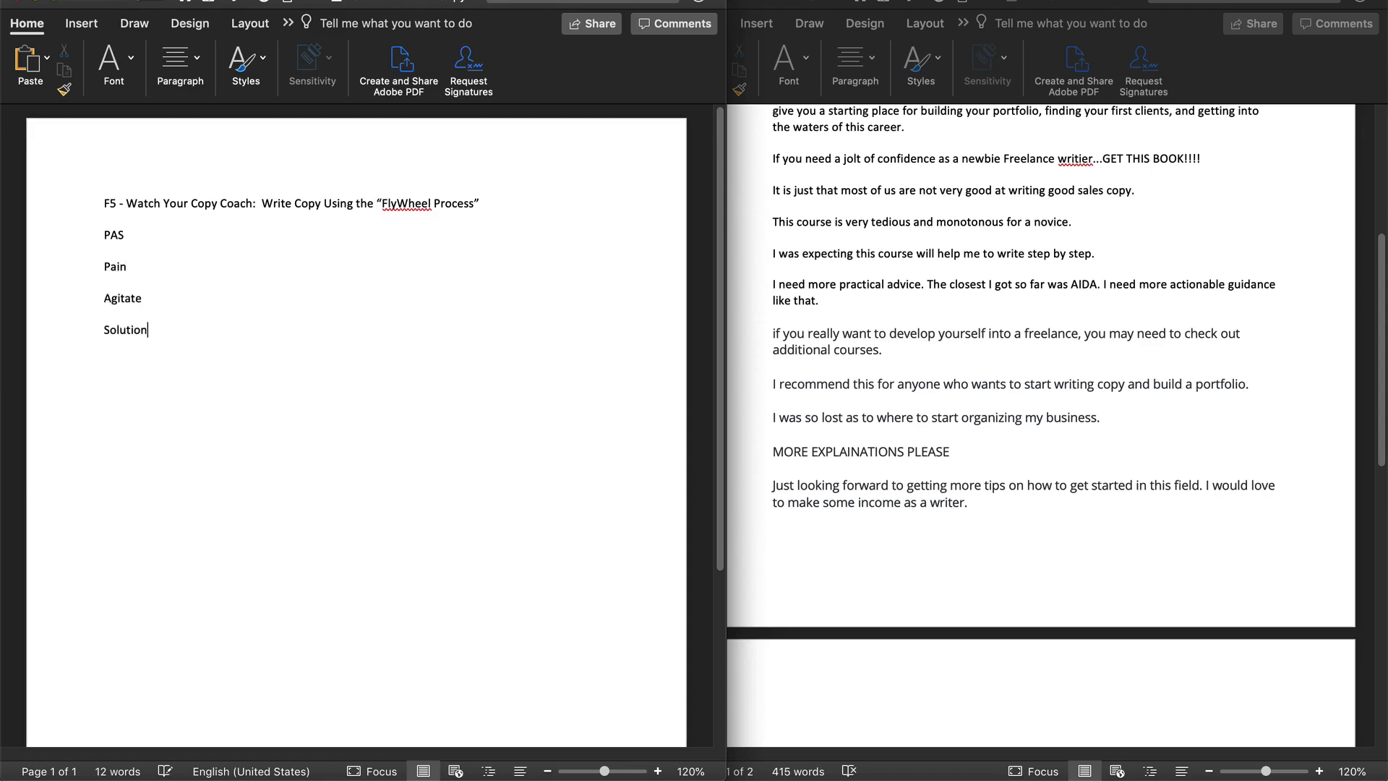
Make the Pain, Agitate and Solution lines bold and insert blank lines above and below Pain.
{"action": "left_click_drag", "start_coordinate": [175, 325], "coordinate": [102, 265]}
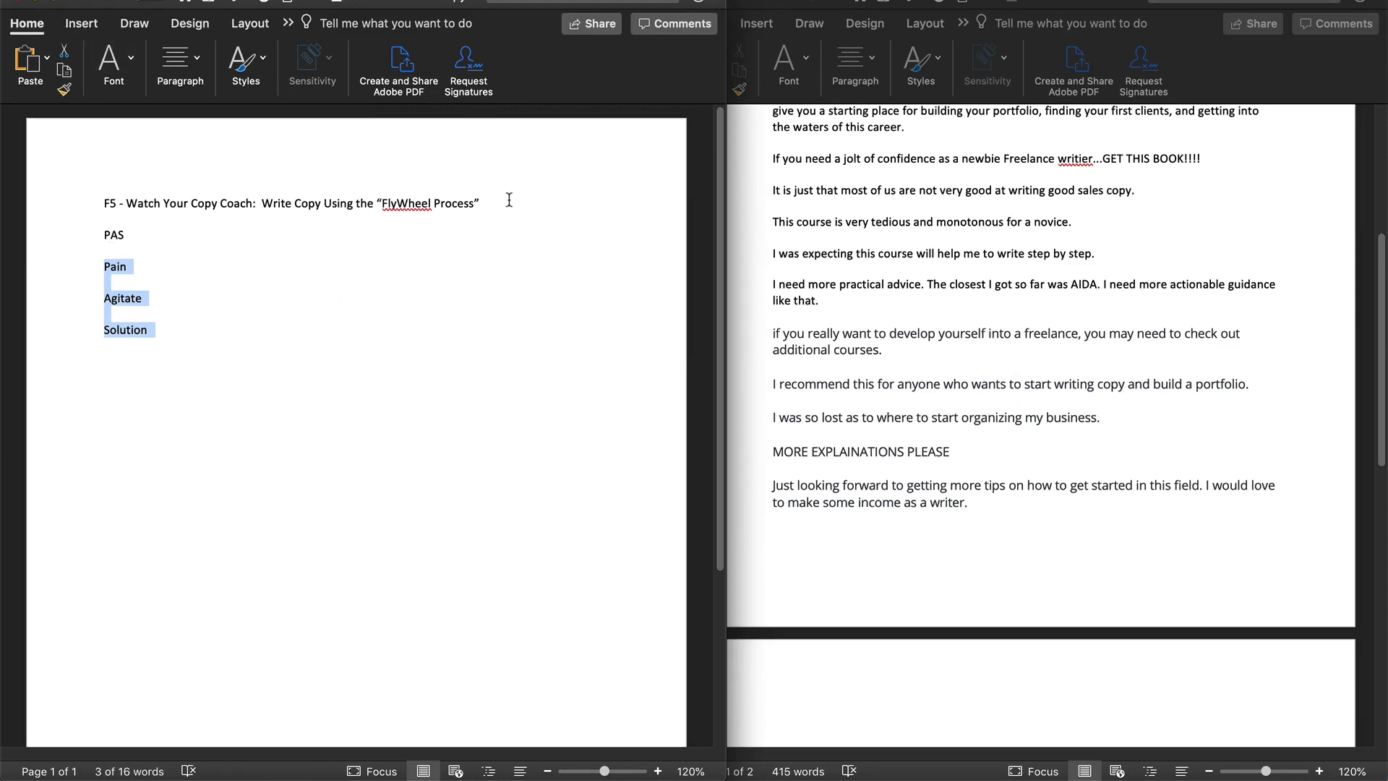
{"action": "key", "text": "super+b"}
{"action": "key", "text": "Left"}
{"action": "key", "text": "Return"}
{"action": "key", "text": "Return"}
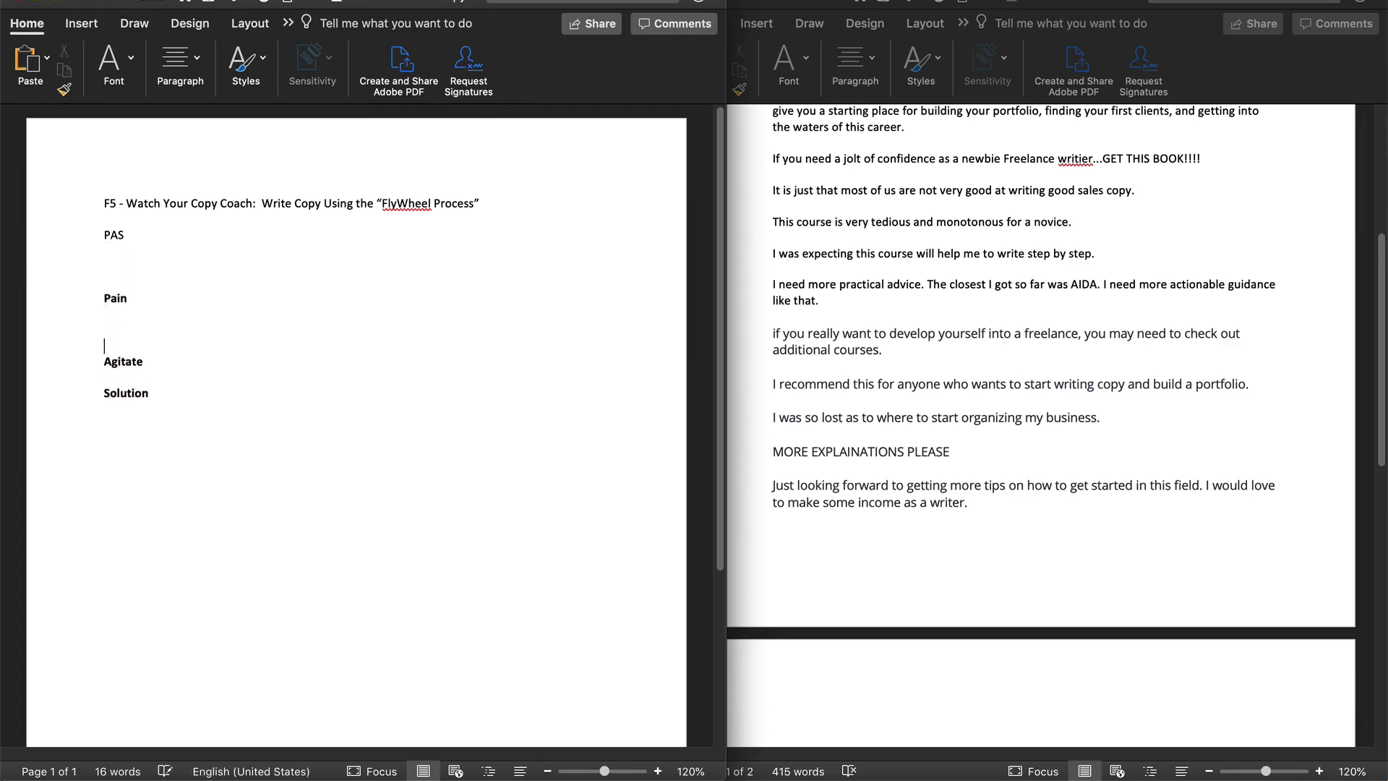
Copy the note from "I need more practical advice." to "actionable guidance like that." into the draft under Pain.
{"action": "scroll", "coordinate": [1029, 360], "scroll_direction": "up", "scroll_amount": 3}
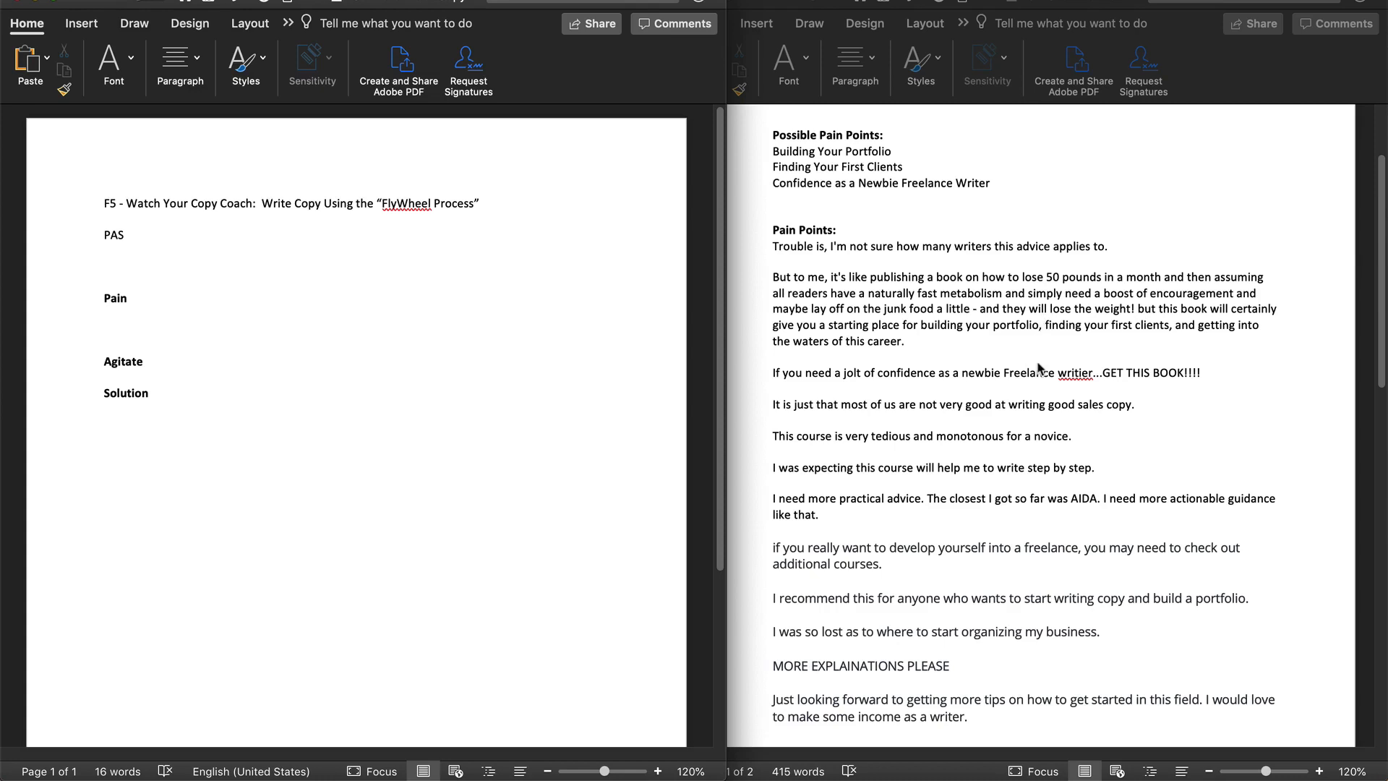
{"action": "left_click", "coordinate": [879, 256]}
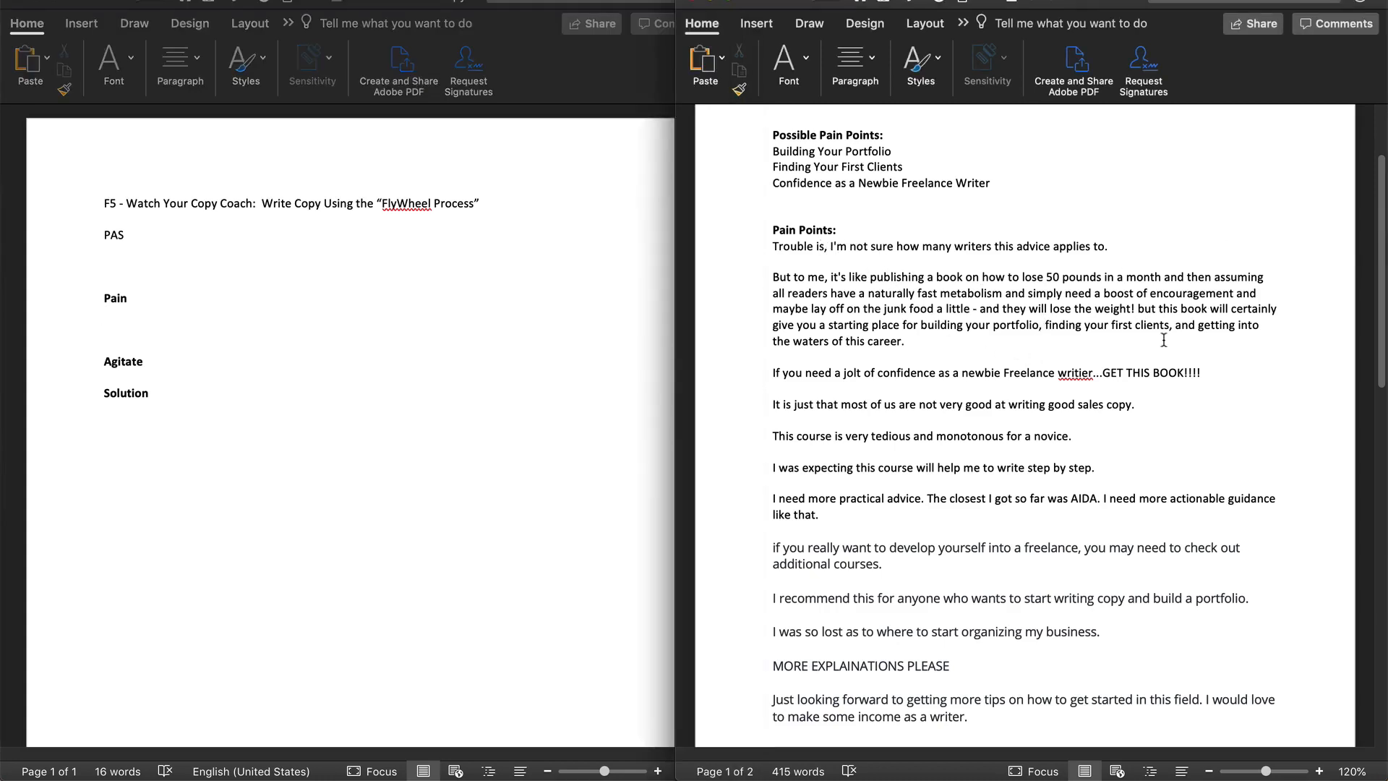
{"action": "scroll", "coordinate": [1050, 409], "scroll_direction": "down", "scroll_amount": 2}
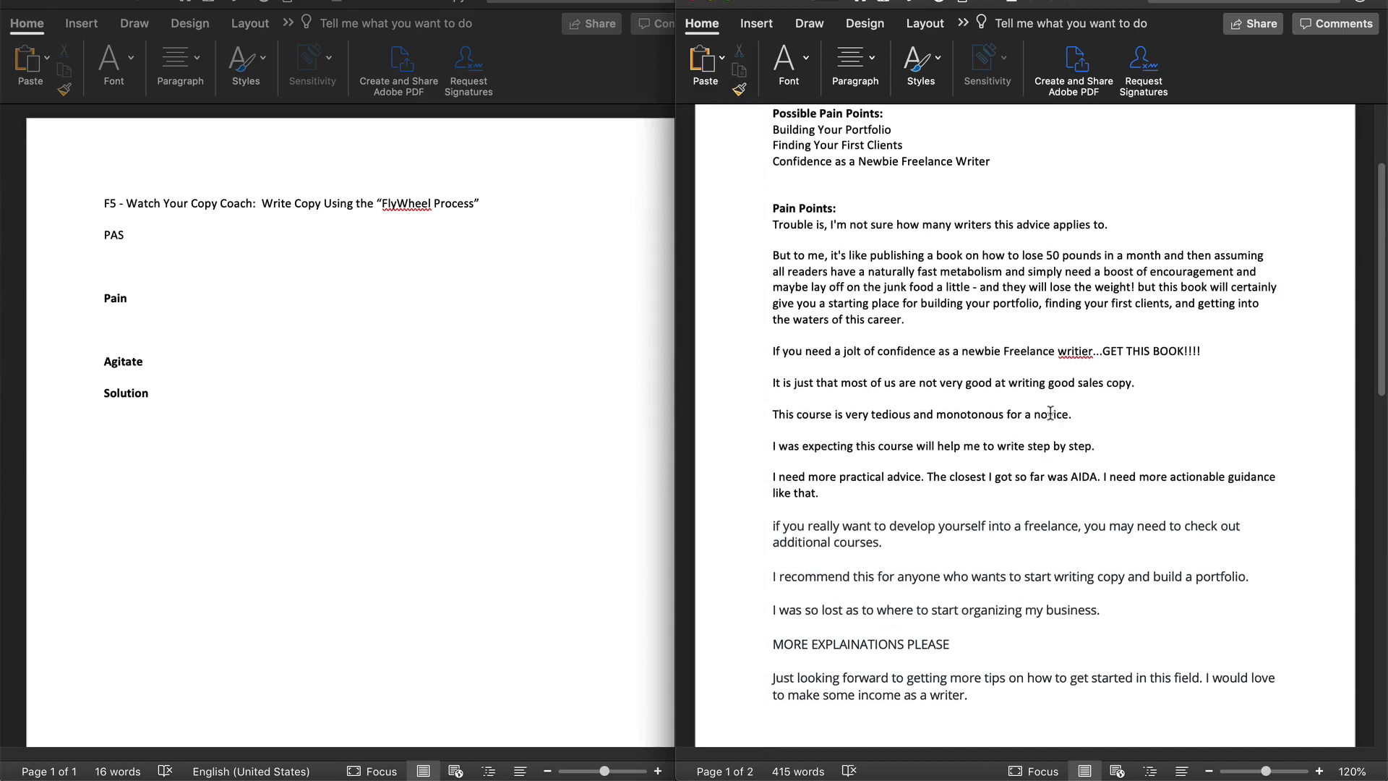
{"action": "scroll", "coordinate": [960, 409], "scroll_direction": "down", "scroll_amount": 1}
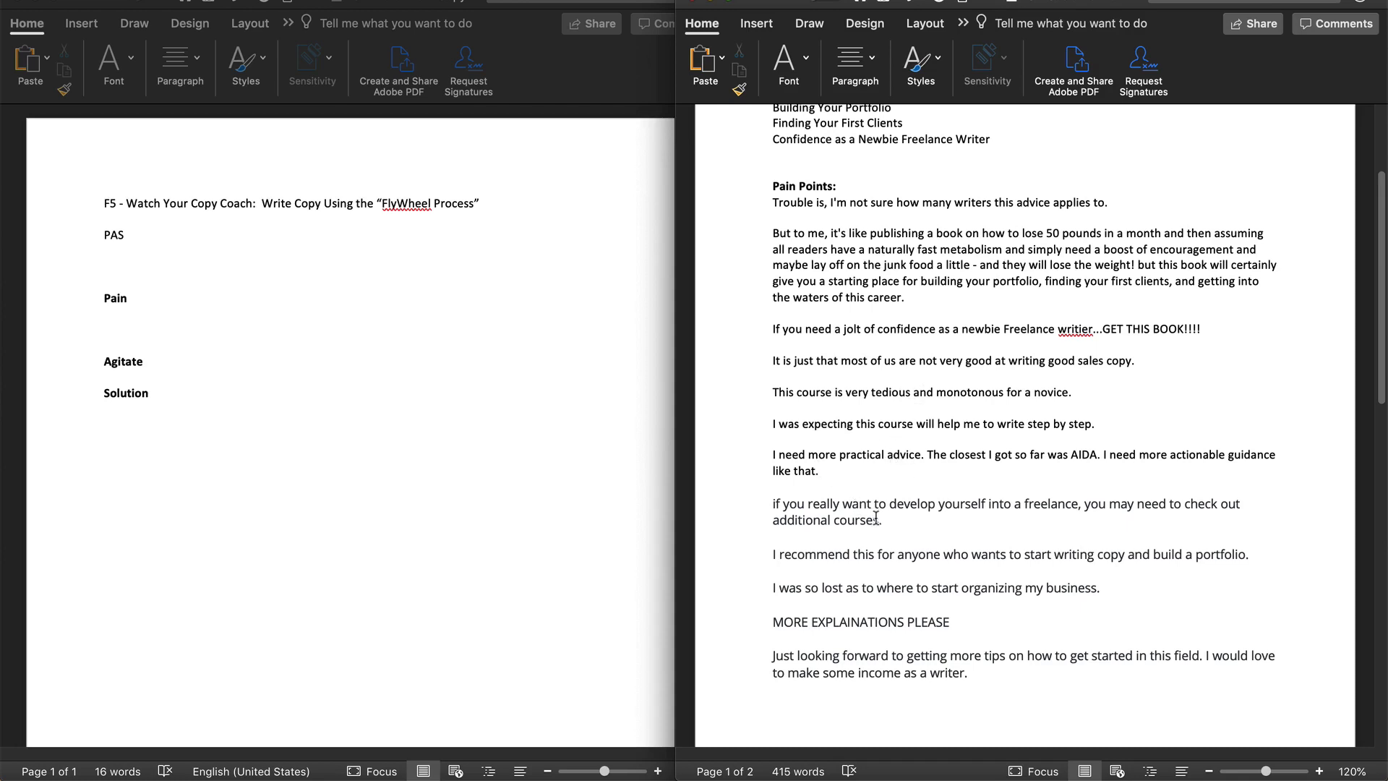
{"action": "left_click_drag", "start_coordinate": [772, 457], "coordinate": [182, 312]}
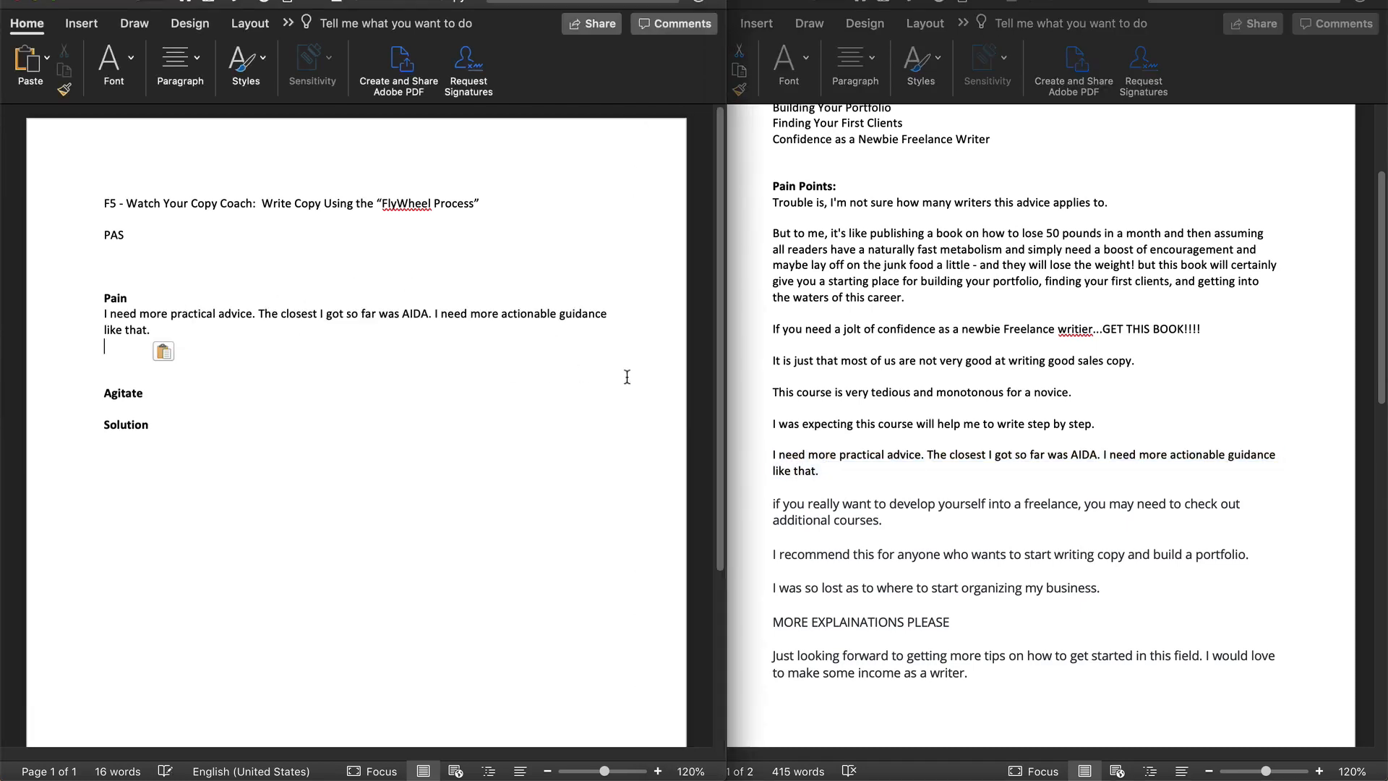
Copy "I was so lost as to where to start organizing my business." from the research notes to the end of the Pain section.
{"action": "left_click", "coordinate": [955, 540]}
{"action": "scroll", "coordinate": [1038, 586], "scroll_direction": "down", "scroll_amount": 1}
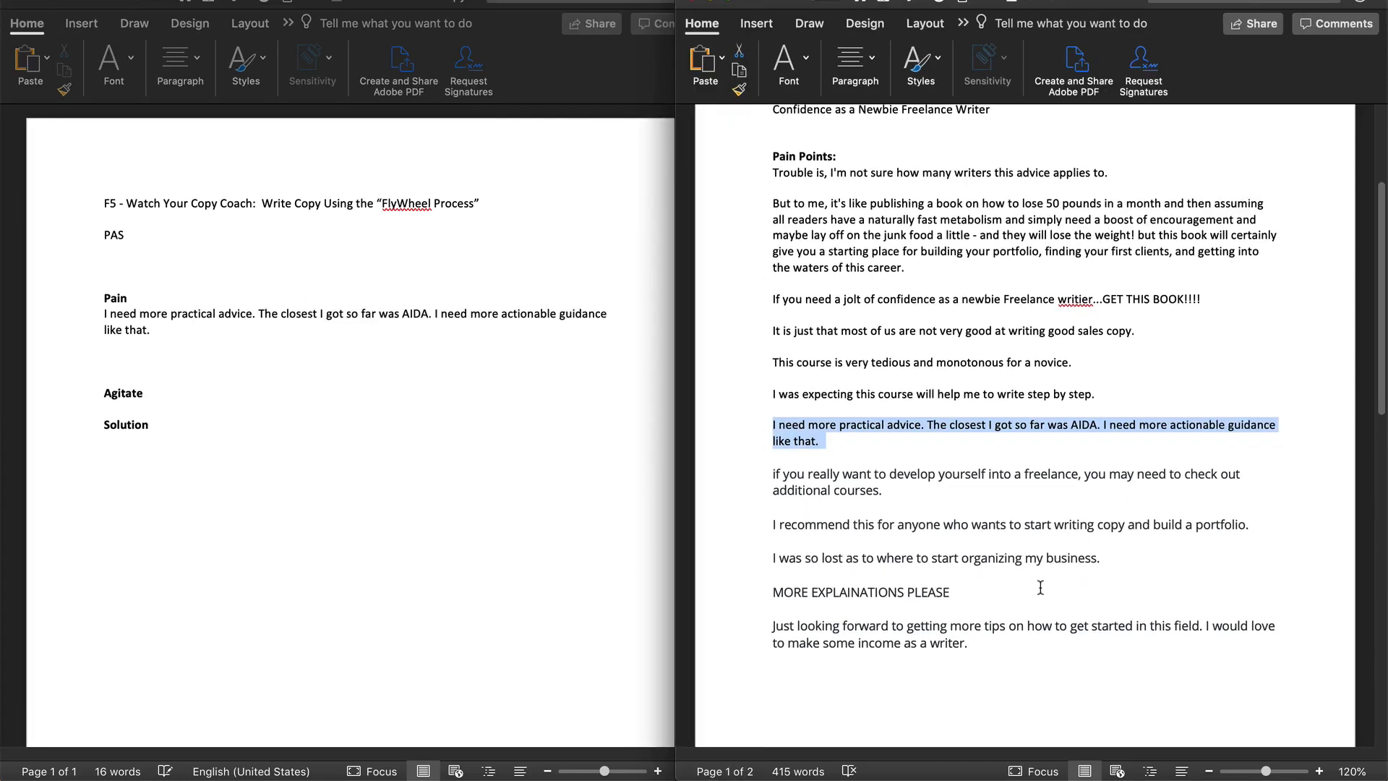
{"action": "left_click_drag", "start_coordinate": [1107, 559], "coordinate": [768, 560]}
{"action": "left_click", "coordinate": [401, 351]}
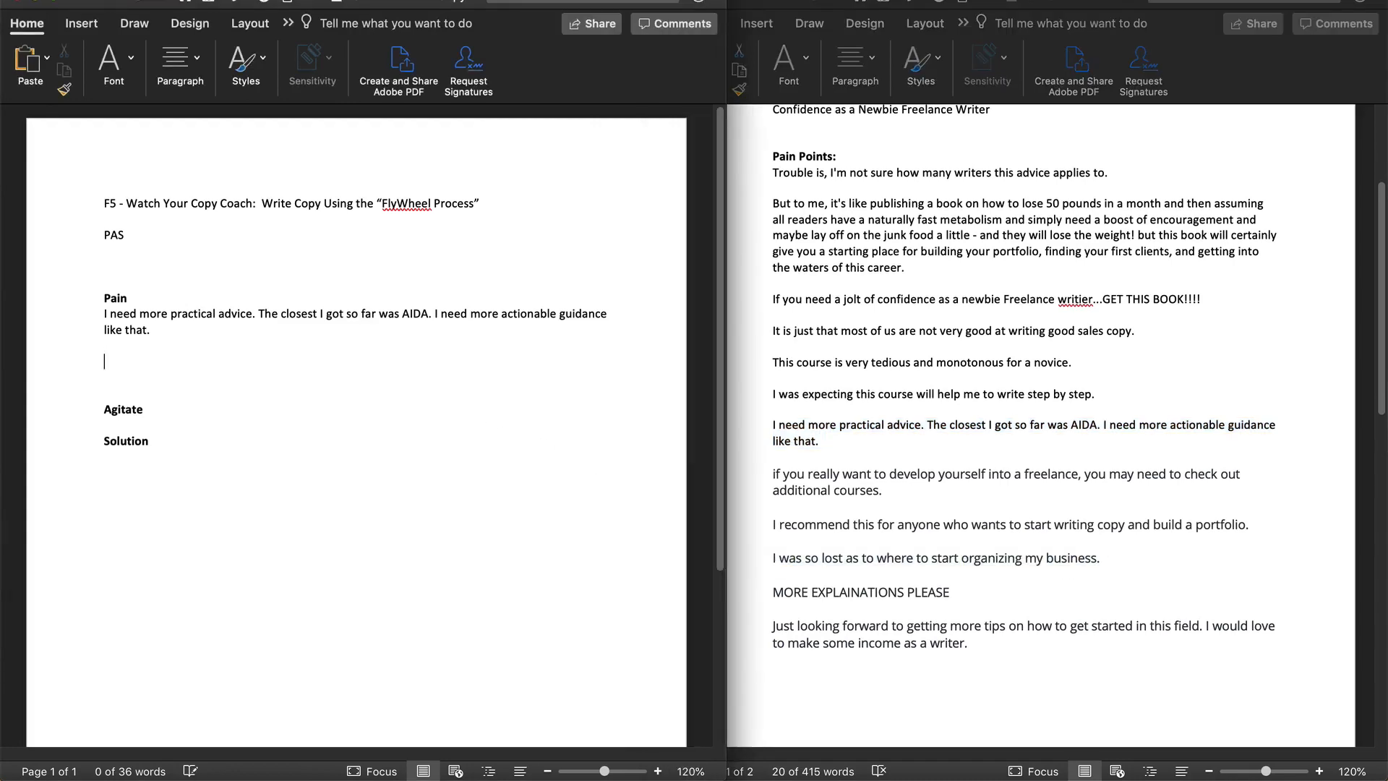
{"action": "key", "text": "super+v"}
Copy the note from "Just looking forward to getting more tips" to "some income as a writer." to the end of the Pain section.
{"action": "scroll", "coordinate": [1055, 571], "scroll_direction": "down", "scroll_amount": 1}
{"action": "scroll", "coordinate": [1055, 567], "scroll_direction": "down", "scroll_amount": 4}
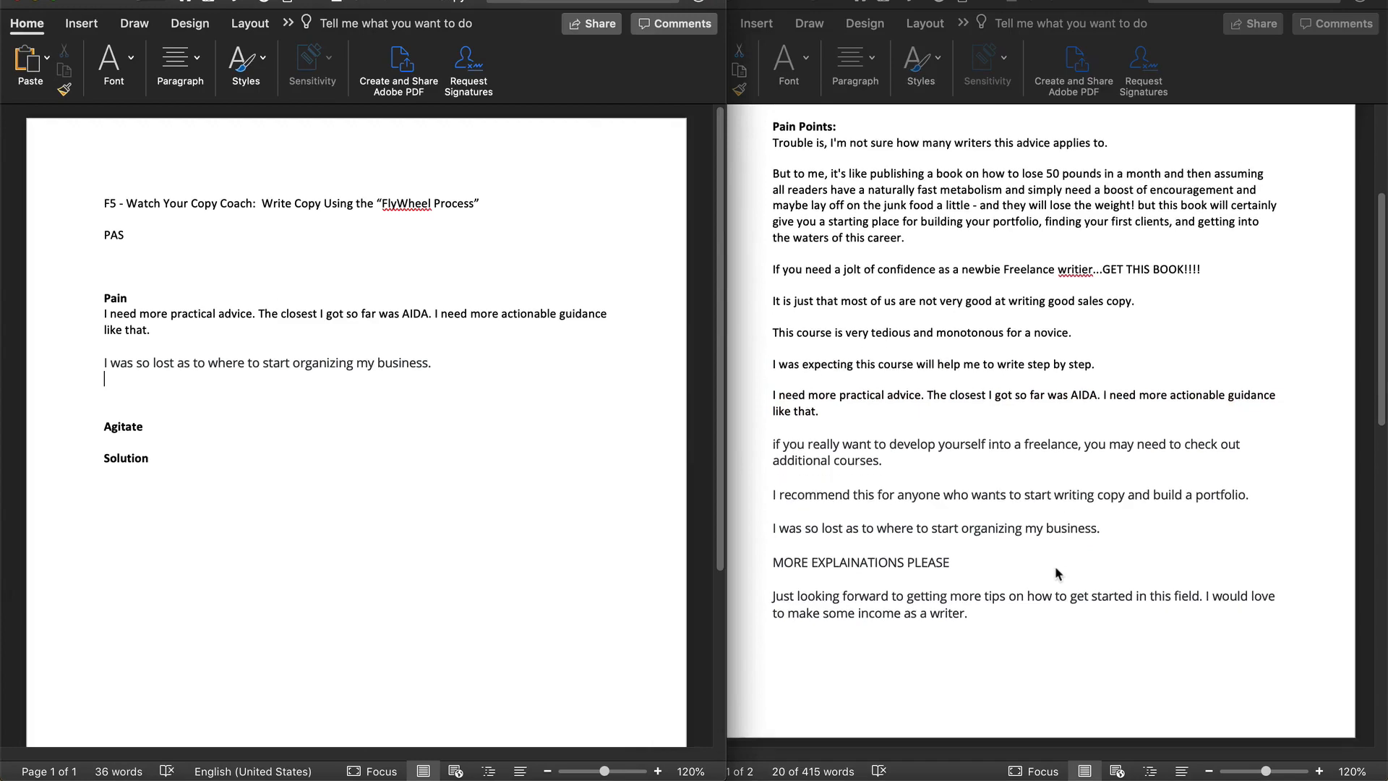
{"action": "scroll", "coordinate": [1034, 562], "scroll_direction": "down", "scroll_amount": 3}
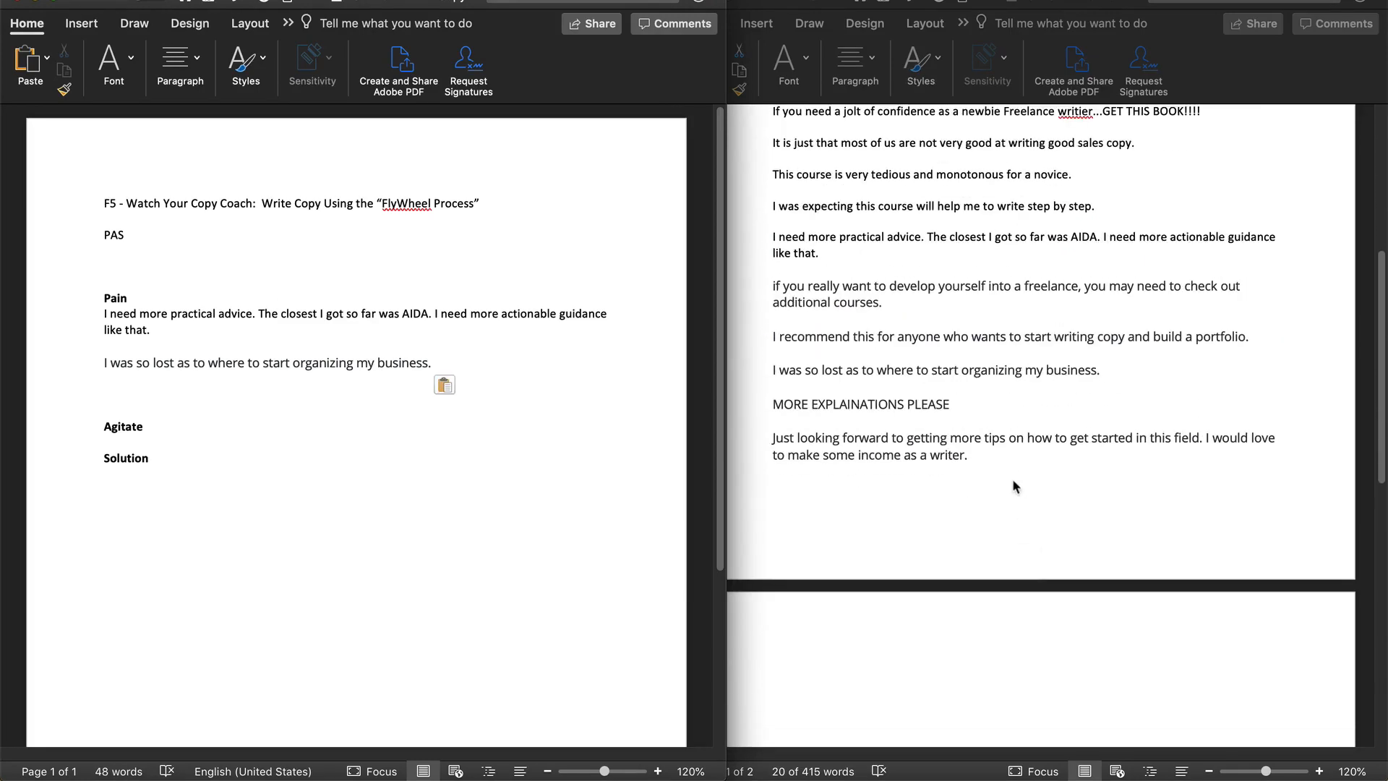
{"action": "left_click", "coordinate": [1005, 473]}
{"action": "left_click_drag", "start_coordinate": [972, 455], "coordinate": [744, 439]}
{"action": "scroll", "coordinate": [744, 439], "scroll_direction": "down", "scroll_amount": 10}
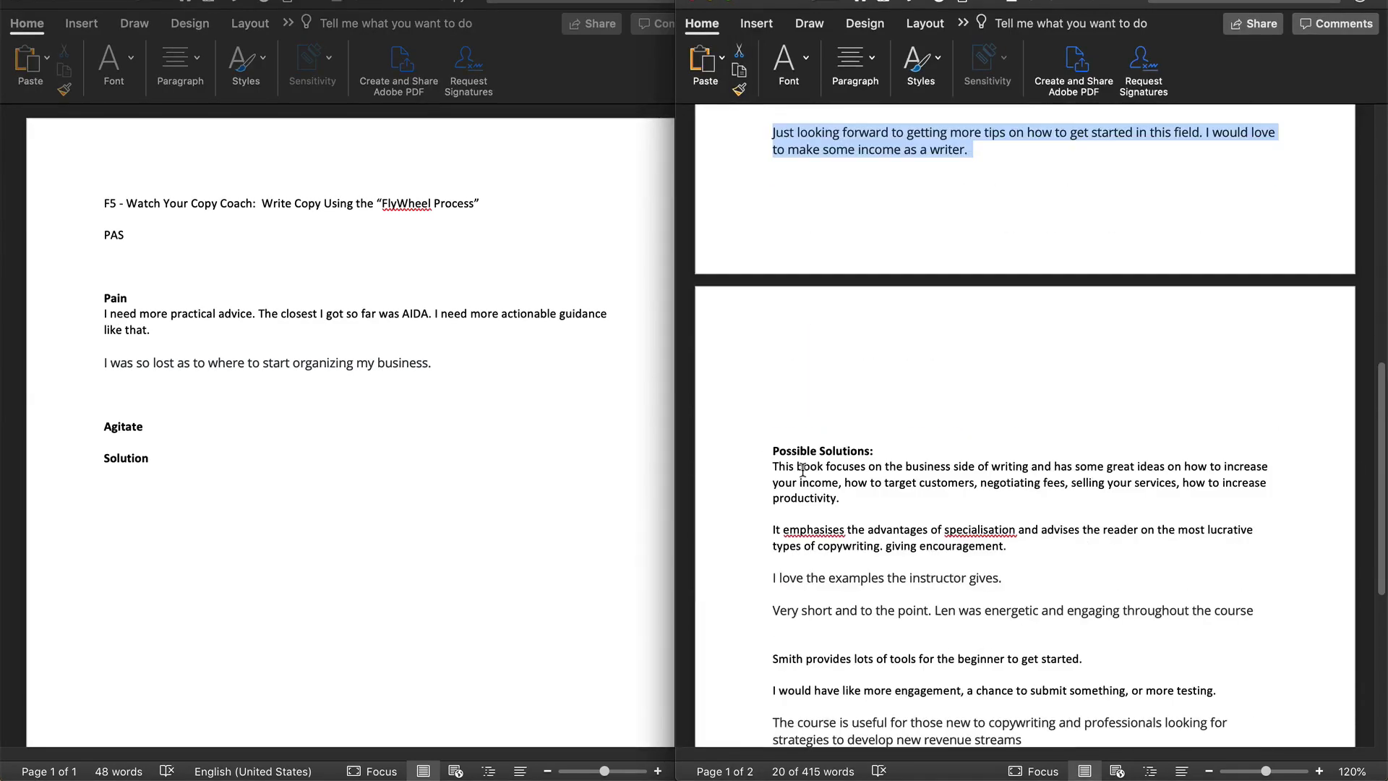
{"action": "scroll", "coordinate": [744, 433], "scroll_direction": "up", "scroll_amount": 1}
{"action": "left_click", "coordinate": [406, 415]}
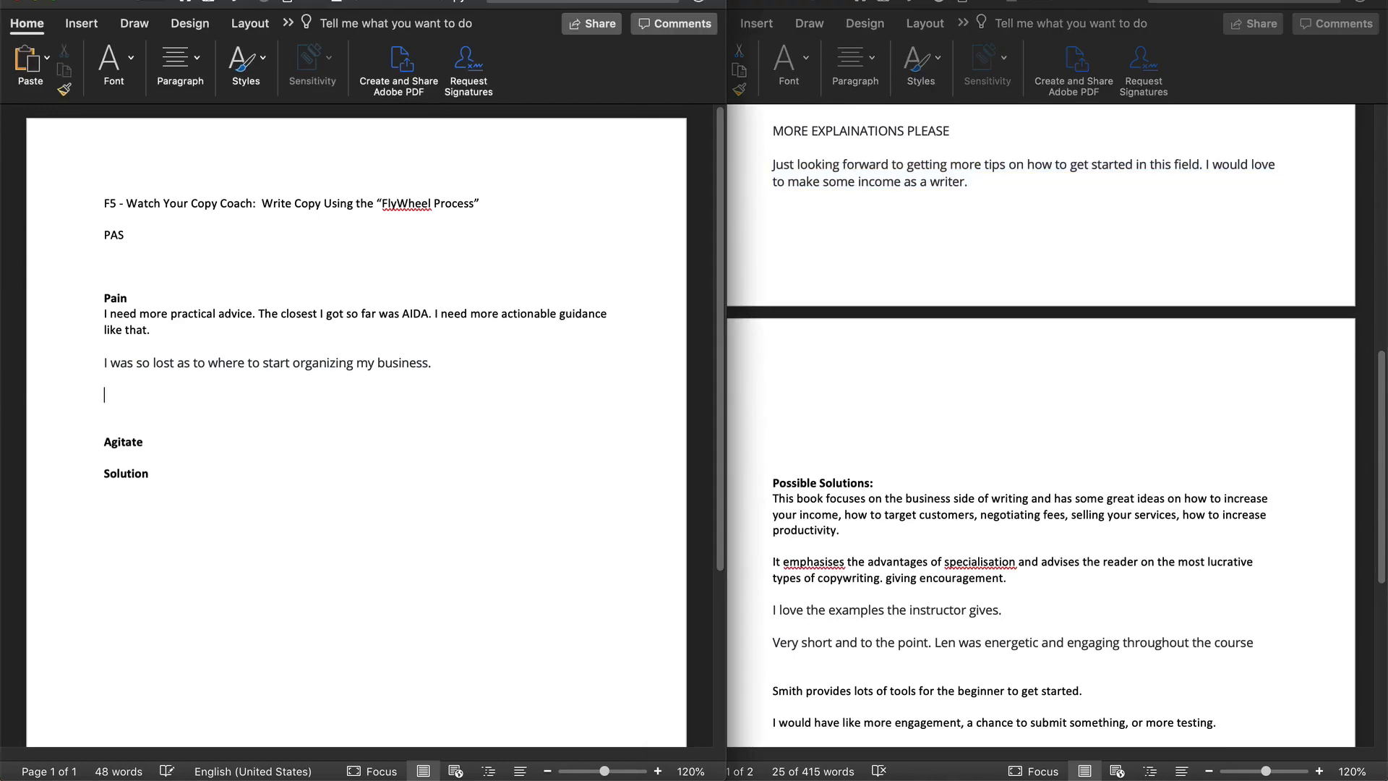
{"action": "key", "text": "super+v"}
Copy "I recommend this for anyone who wants to start writing copy and build a portfolio." to the start of the Pain section.
{"action": "scroll", "coordinate": [954, 417], "scroll_direction": "up", "scroll_amount": 13}
{"action": "scroll", "coordinate": [972, 418], "scroll_direction": "up", "scroll_amount": 1}
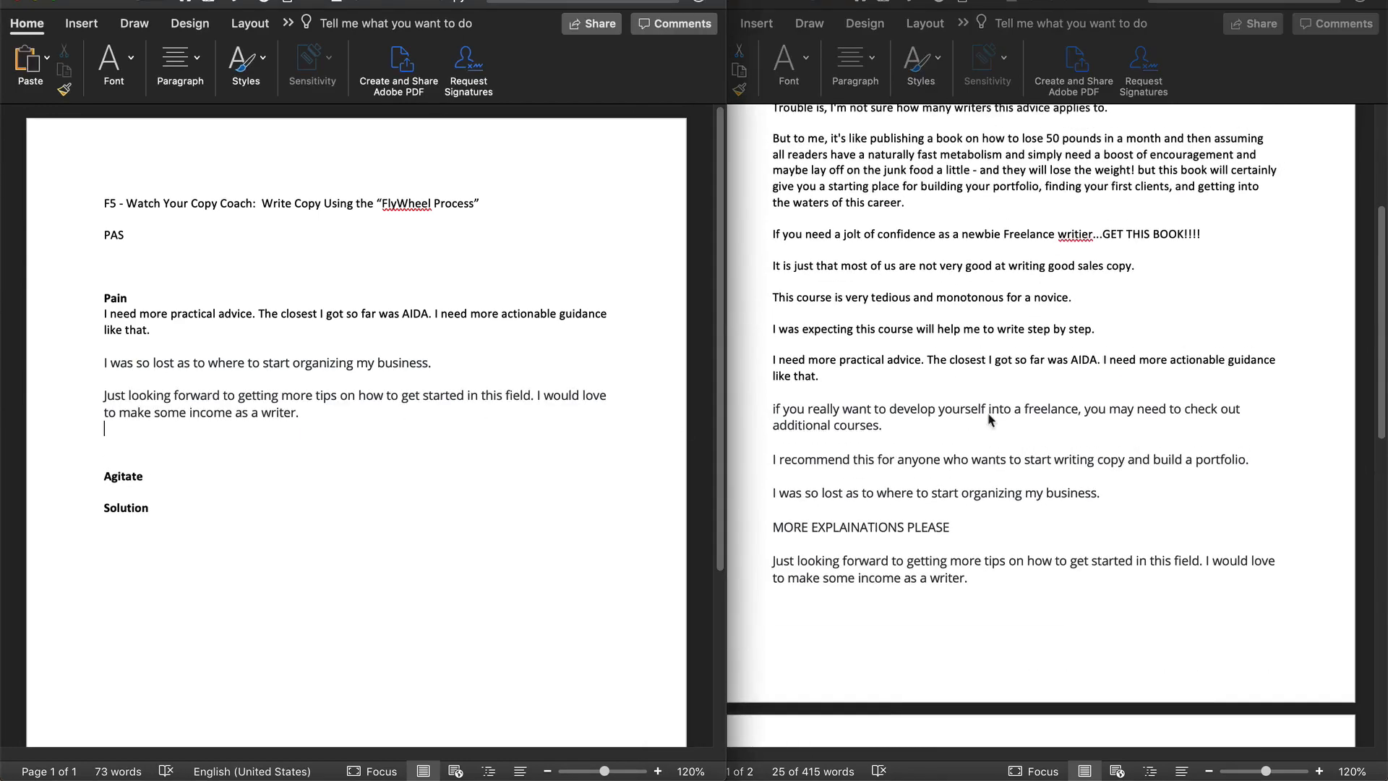
{"action": "scroll", "coordinate": [979, 329], "scroll_direction": "up", "scroll_amount": 1}
{"action": "scroll", "coordinate": [982, 325], "scroll_direction": "up", "scroll_amount": 1}
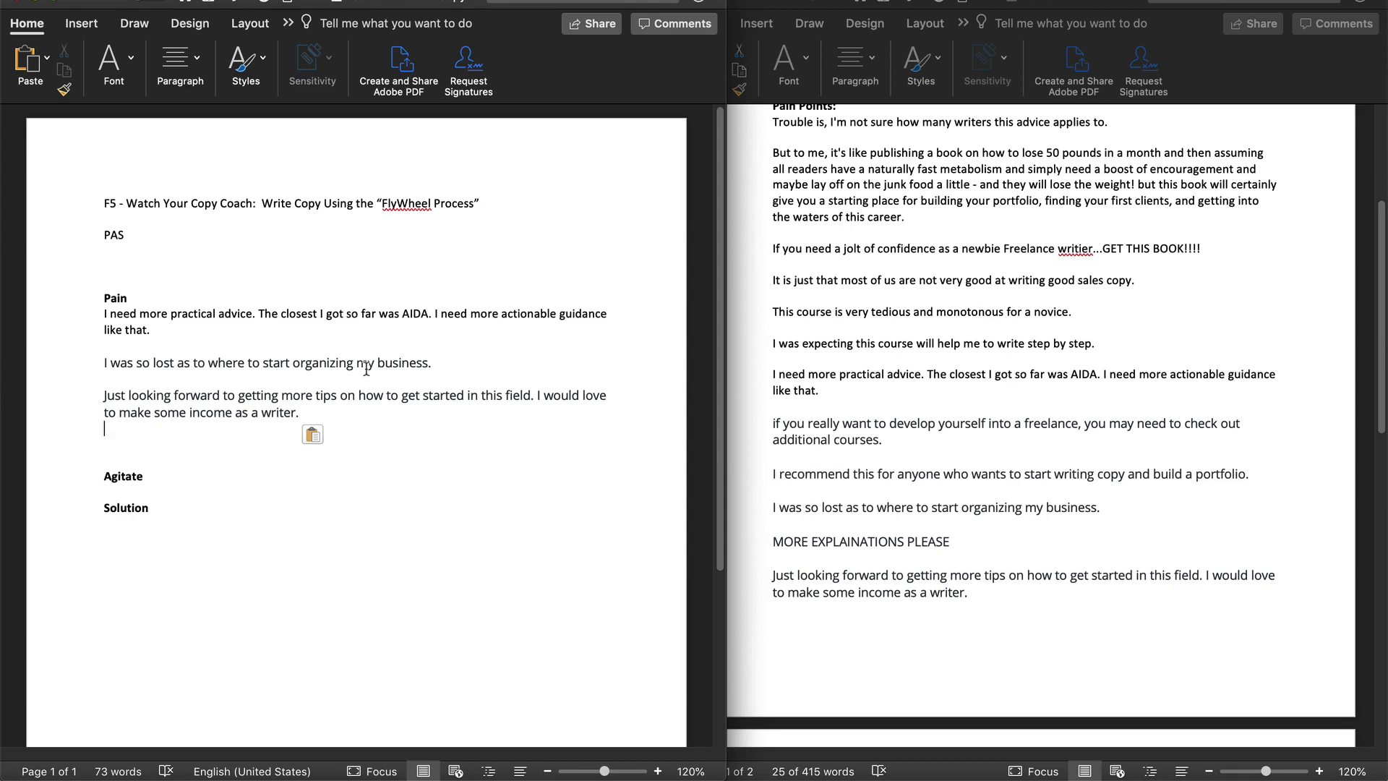
{"action": "scroll", "coordinate": [1021, 327], "scroll_direction": "up", "scroll_amount": 2}
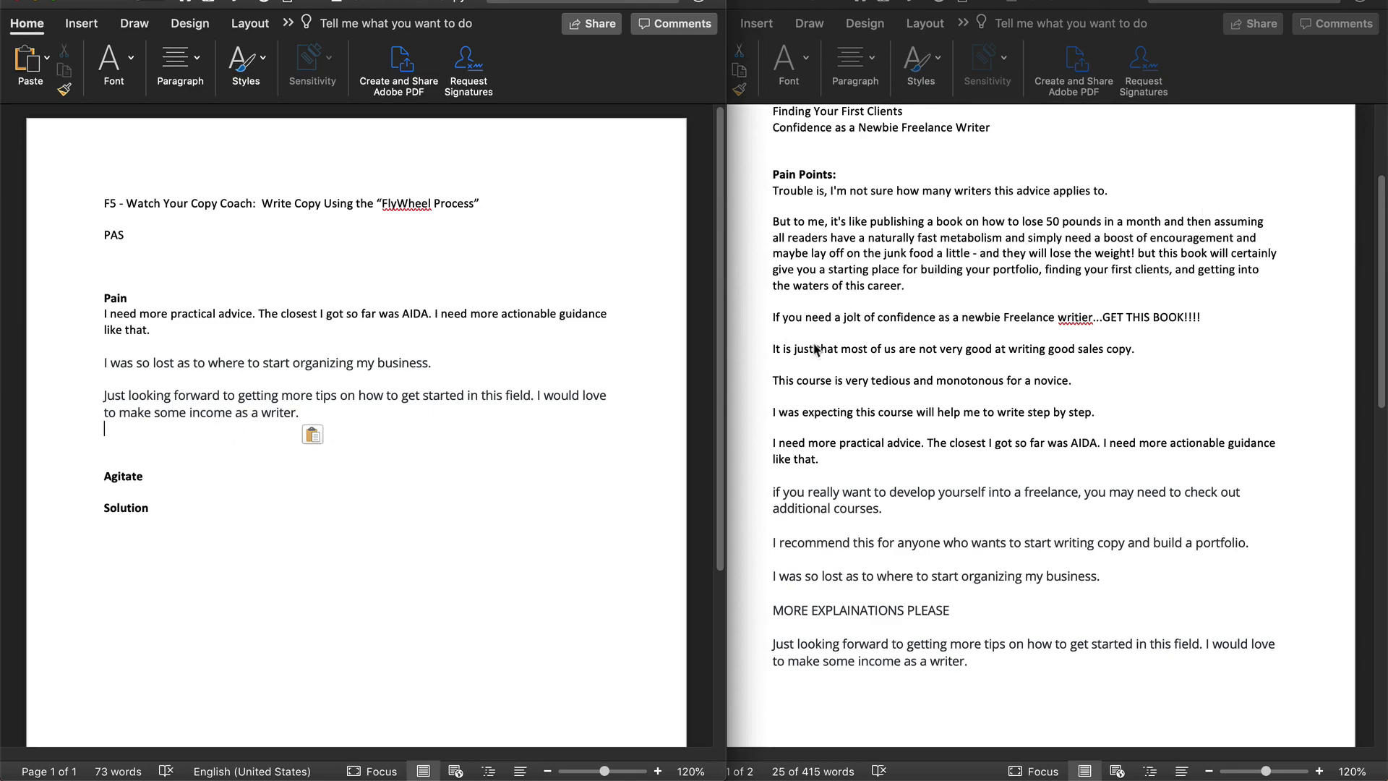
{"action": "scroll", "coordinate": [841, 370], "scroll_direction": "down", "scroll_amount": 3}
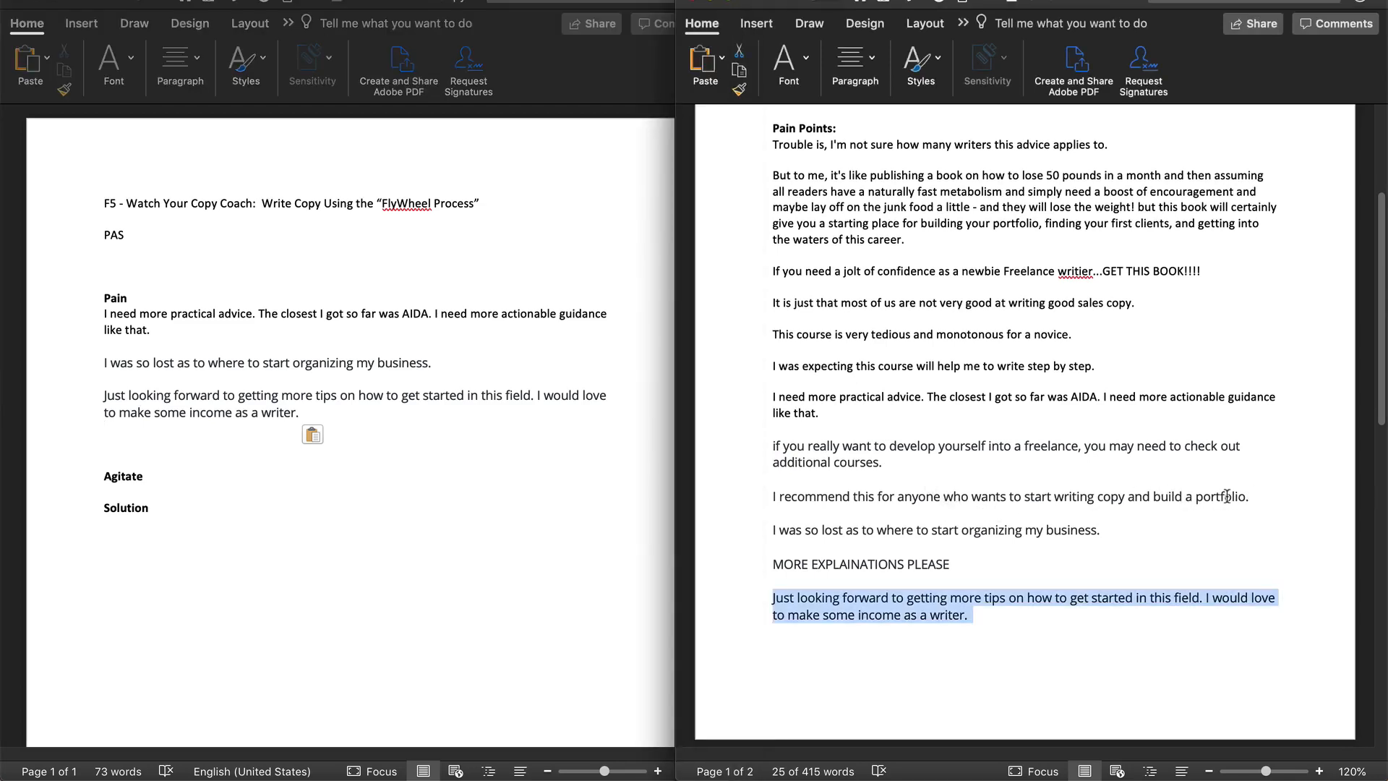
{"action": "left_click_drag", "start_coordinate": [1226, 496], "coordinate": [772, 497]}
{"action": "key", "text": "super+c"}
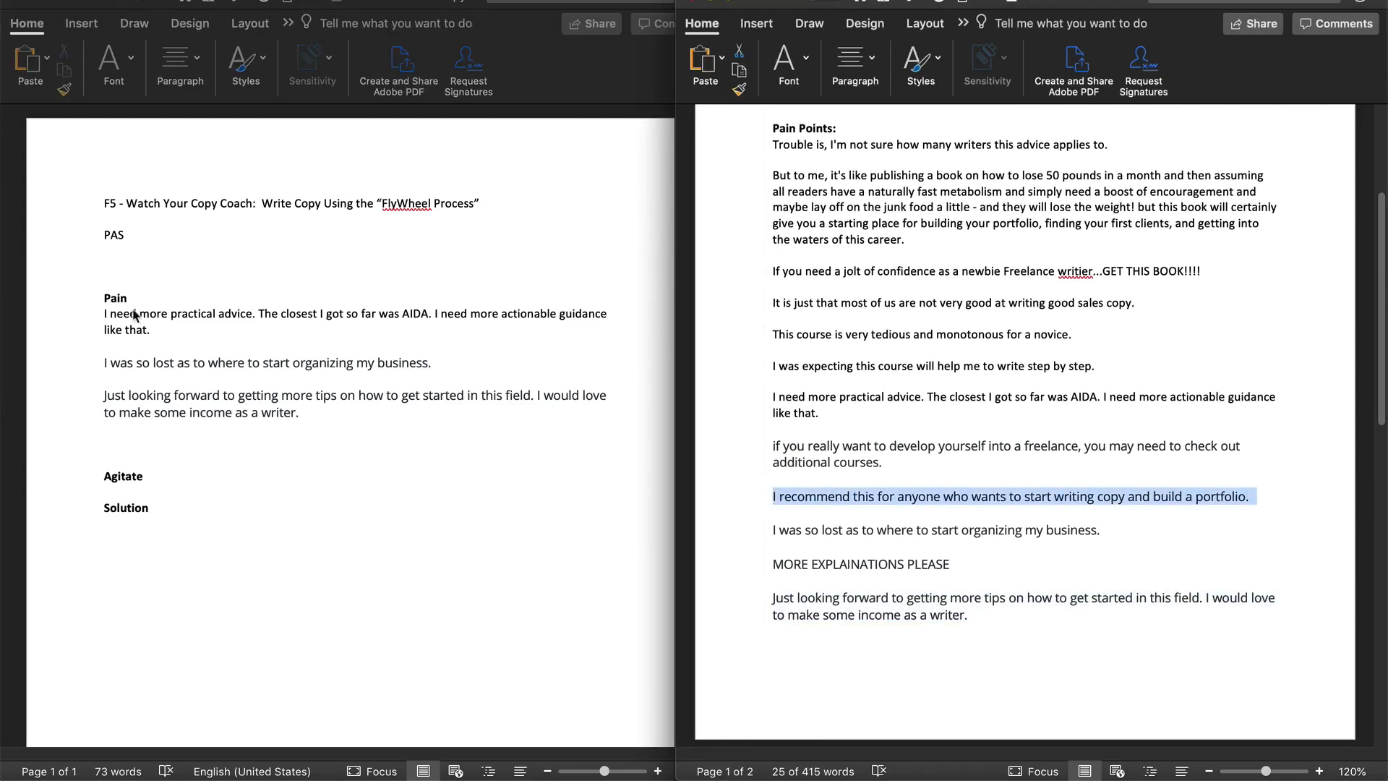
{"action": "left_click", "coordinate": [107, 314]}
{"action": "key", "text": "Return"}
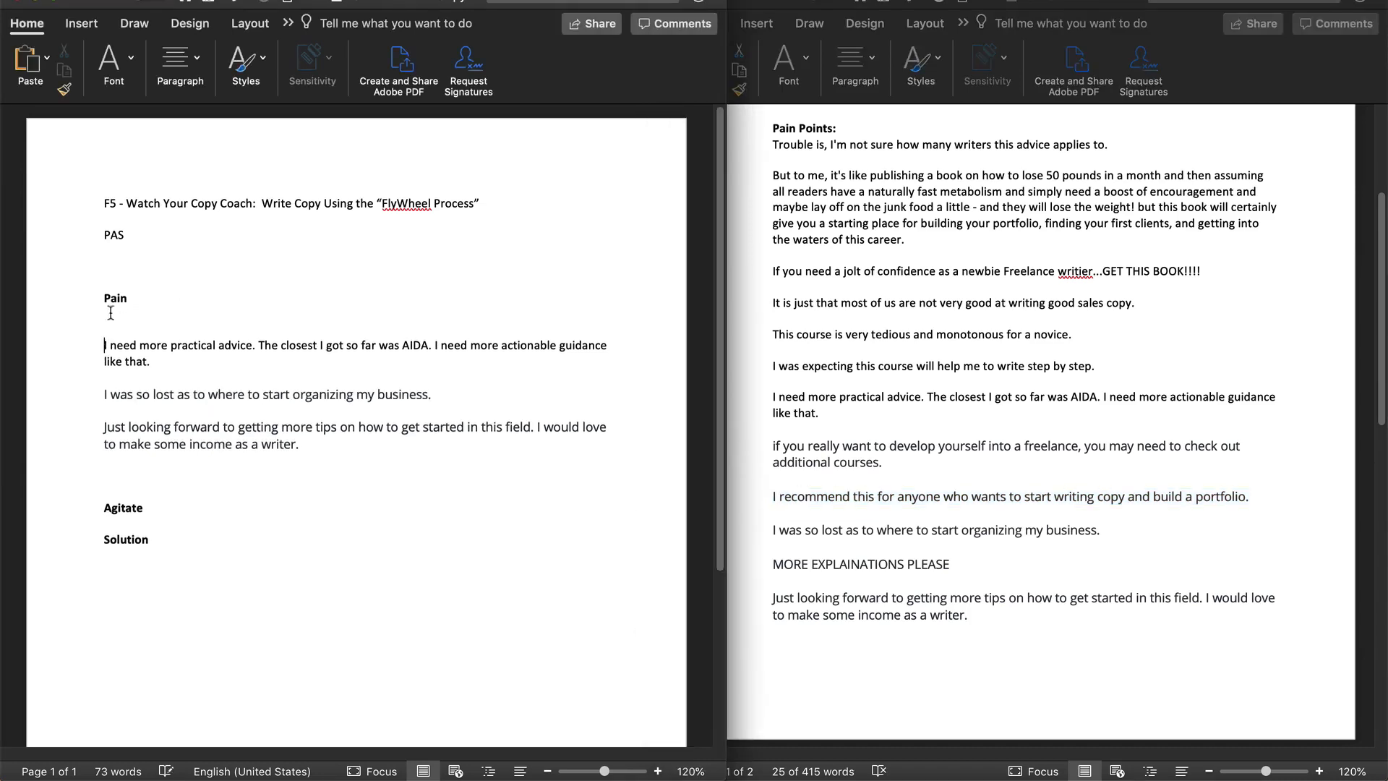
{"action": "key", "text": "super+v"}
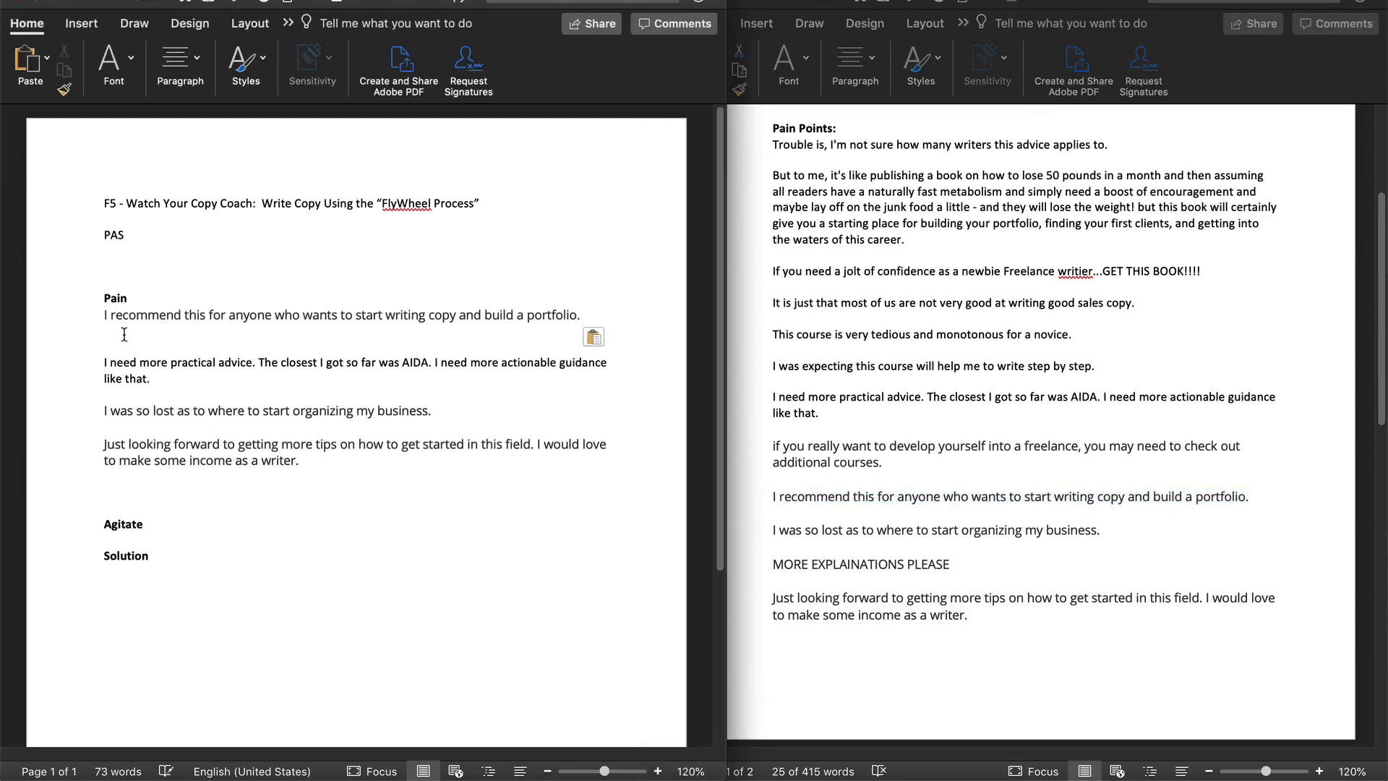
{"action": "key", "text": "BackSpace"}
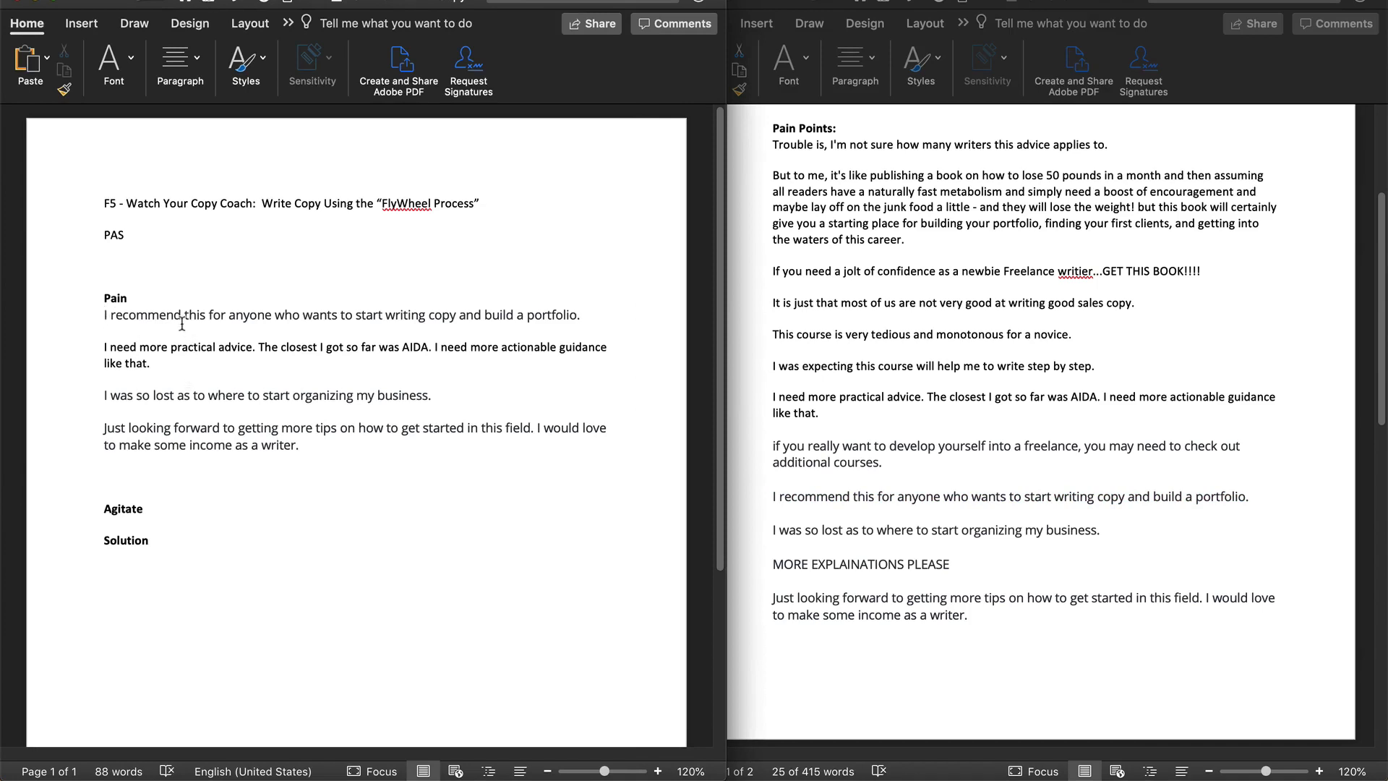
Reword the first Pain line as "Are you ready to start writing copy and build a portfolio as a freelance copywriter.".
{"action": "key", "text": "Home"}
{"action": "left_click_drag", "start_coordinate": [302, 315], "coordinate": [95, 313]}
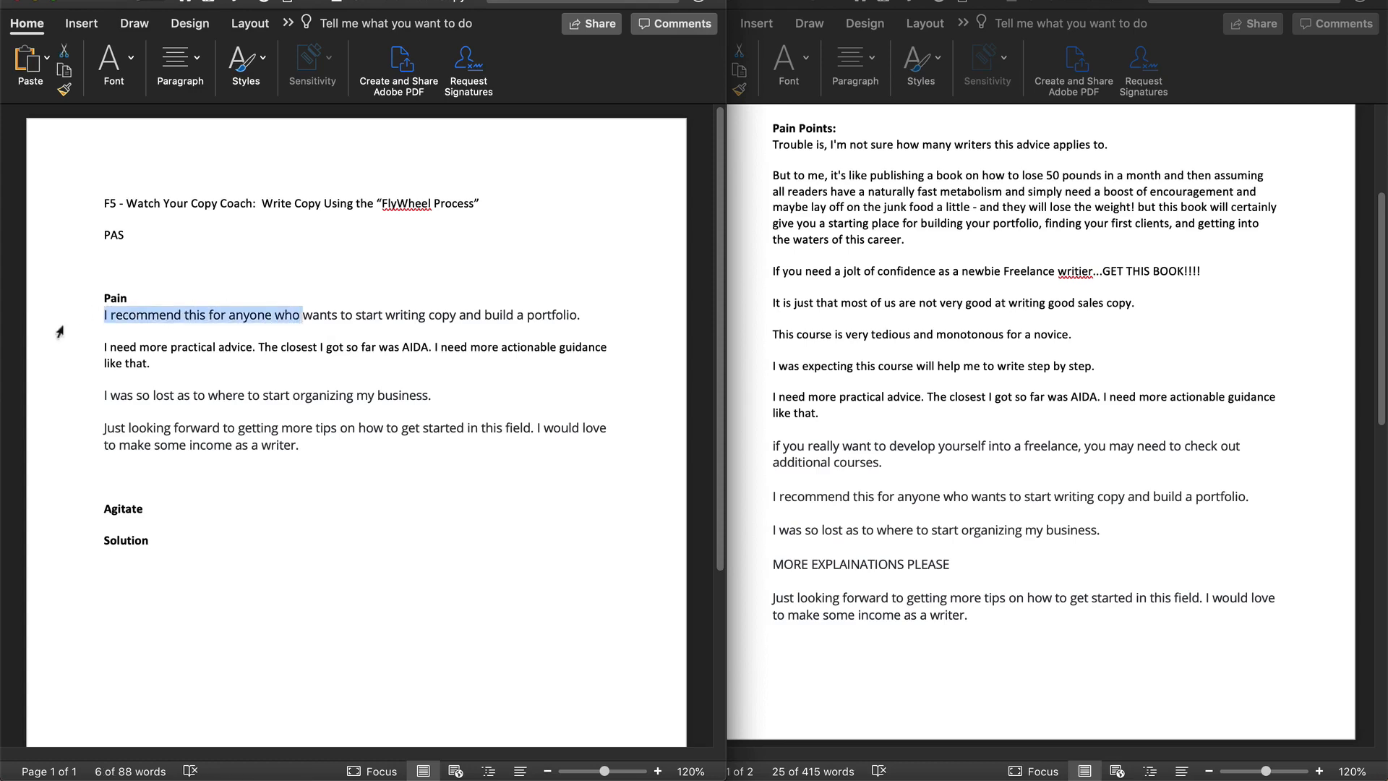
{"action": "type", "text": "Are you "}
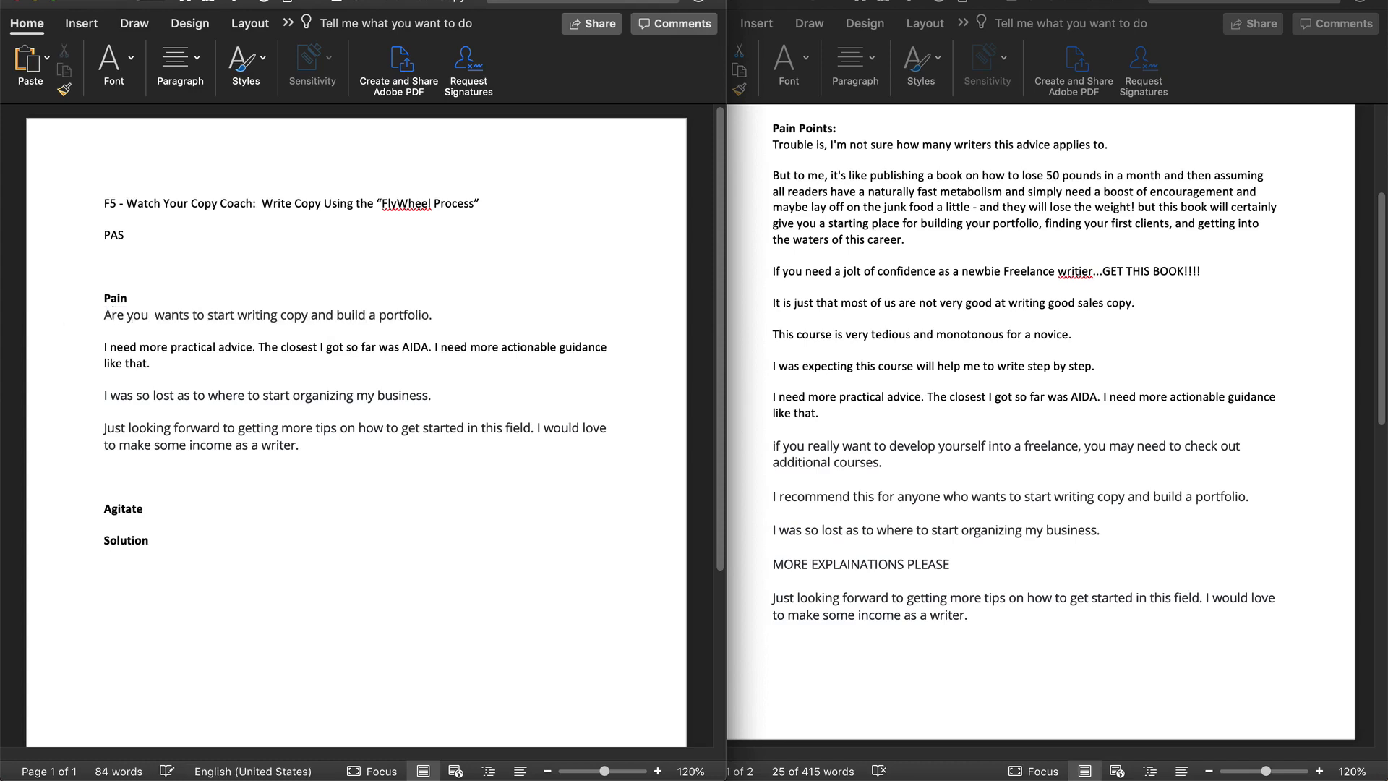
{"action": "type", "text": "ready to"}
{"action": "key", "text": "shift+Right"}
{"action": "key", "text": "shift+Right"}
{"action": "key", "text": "shift+Right"}
{"action": "key", "text": "shift+Right"}
{"action": "key", "text": "shift+Right"}
{"action": "key", "text": "shift+Right"}
{"action": "key", "text": "shift+Right"}
{"action": "key", "text": "shift+Right"}
{"action": "key", "text": "shift+Right"}
{"action": "key", "text": "shift+Right"}
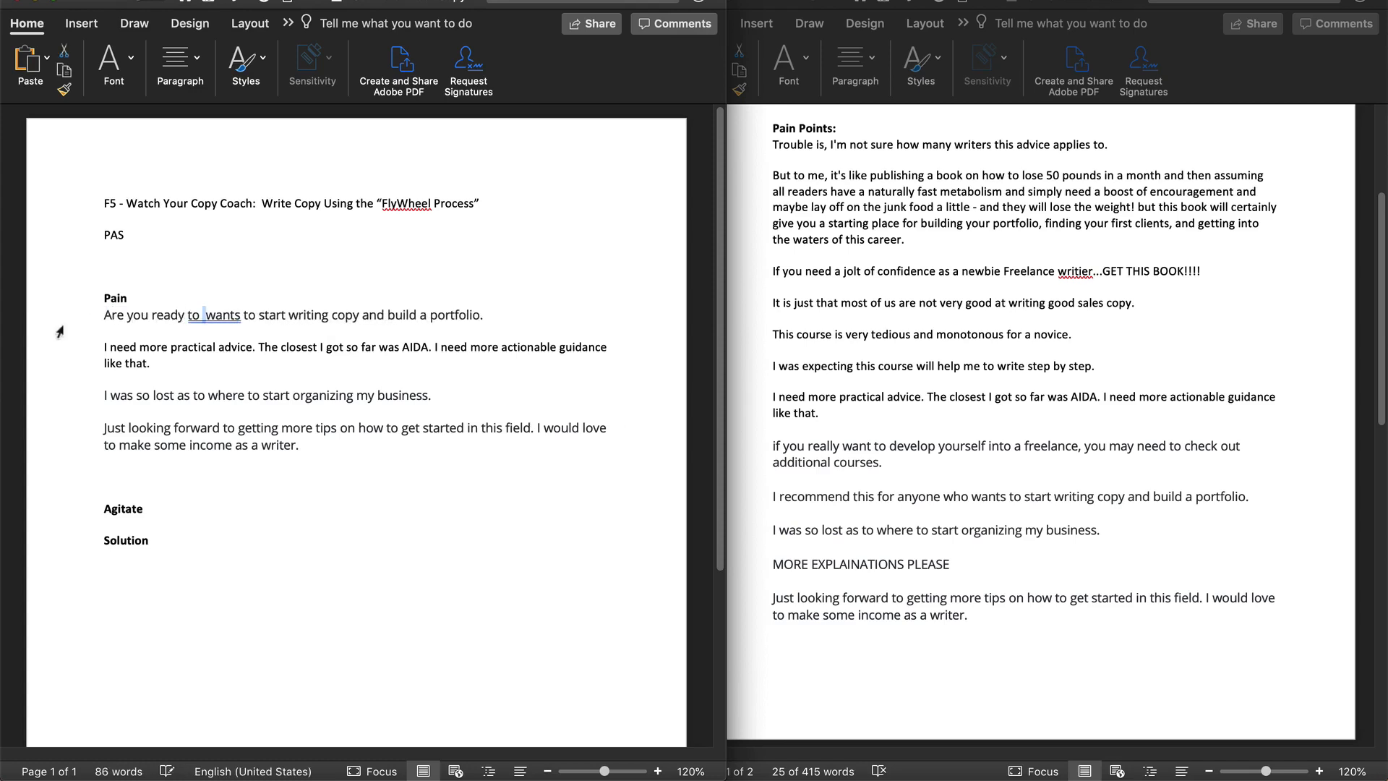
{"action": "key", "text": "BackSpace"}
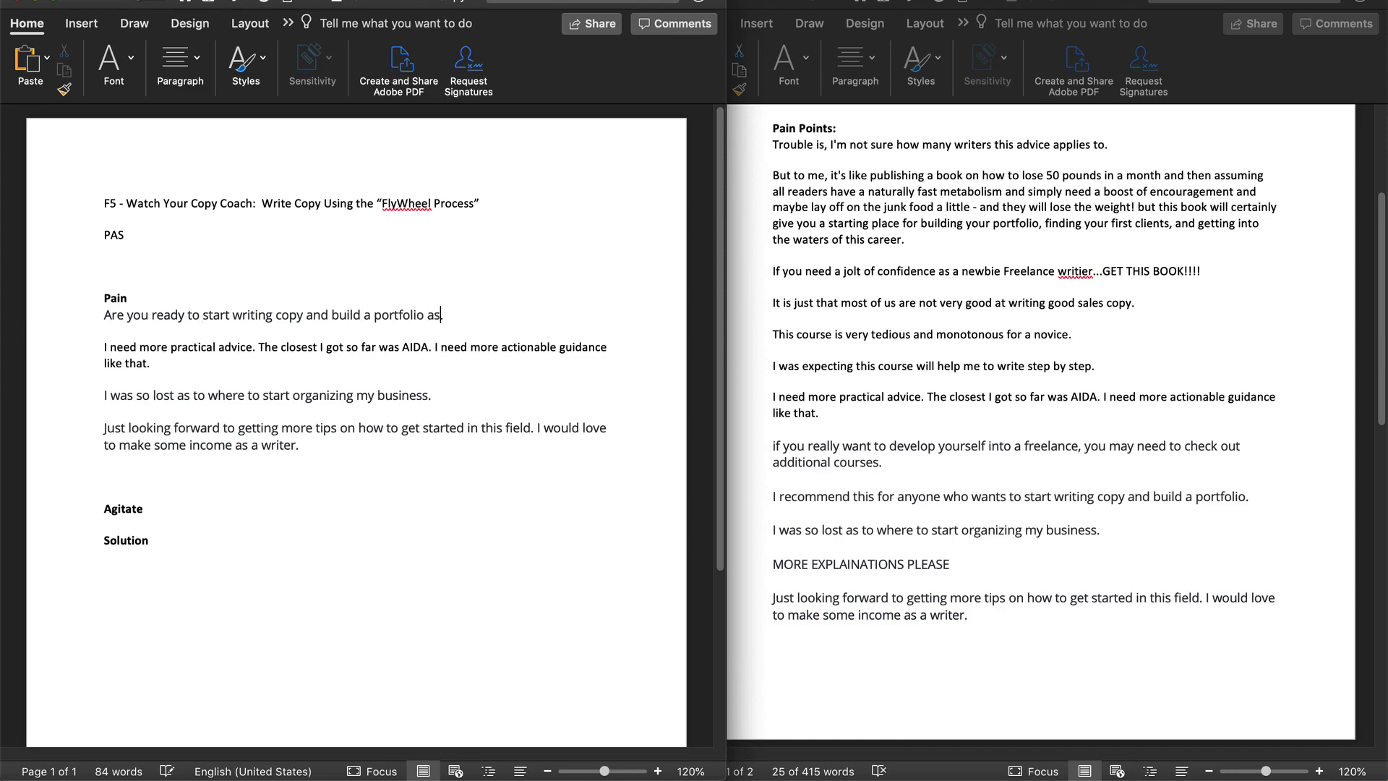
{"action": "type", "text": "a freelance copywriter."}
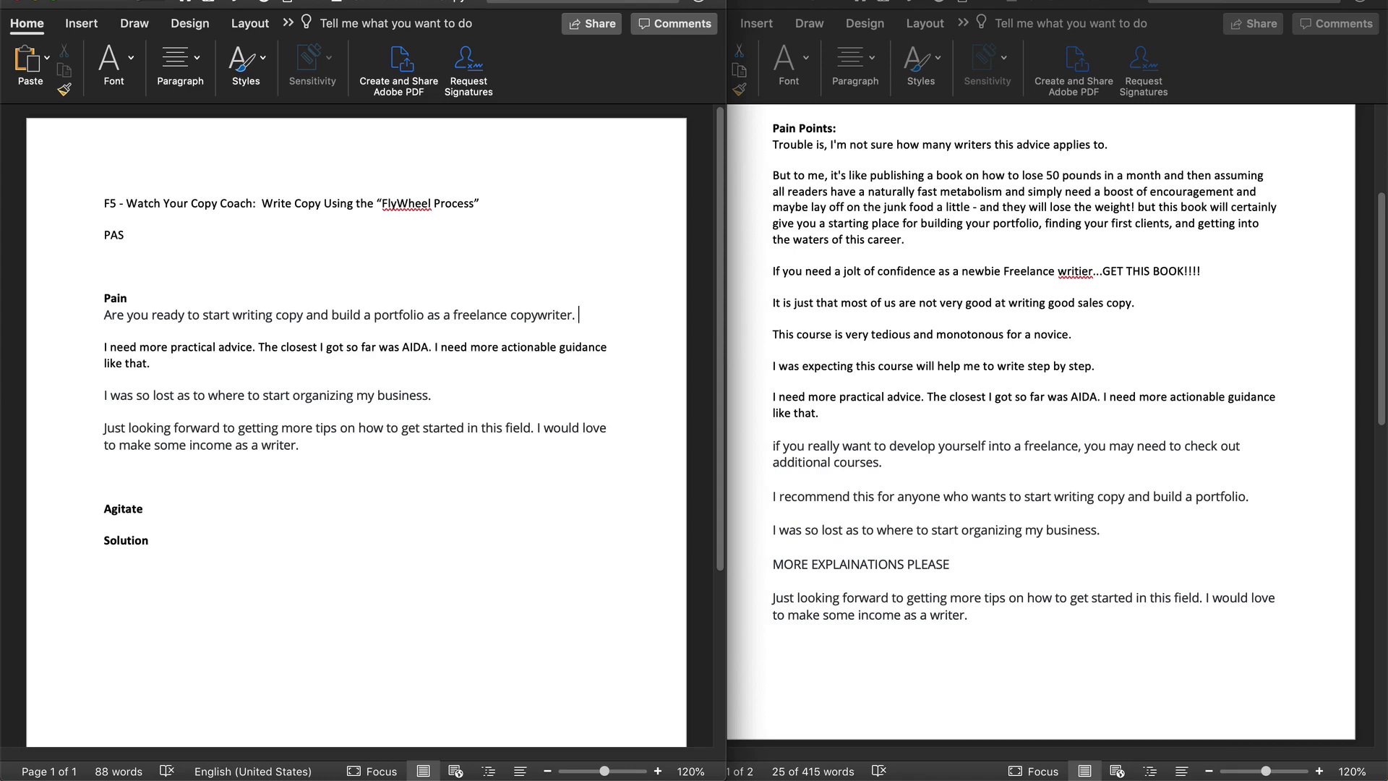
Continue the opening Pain paragraph with "If so the amount of information out there to learn from is overwhelming." and start a new line below it.
{"action": "type", "text": "If so the amount "}
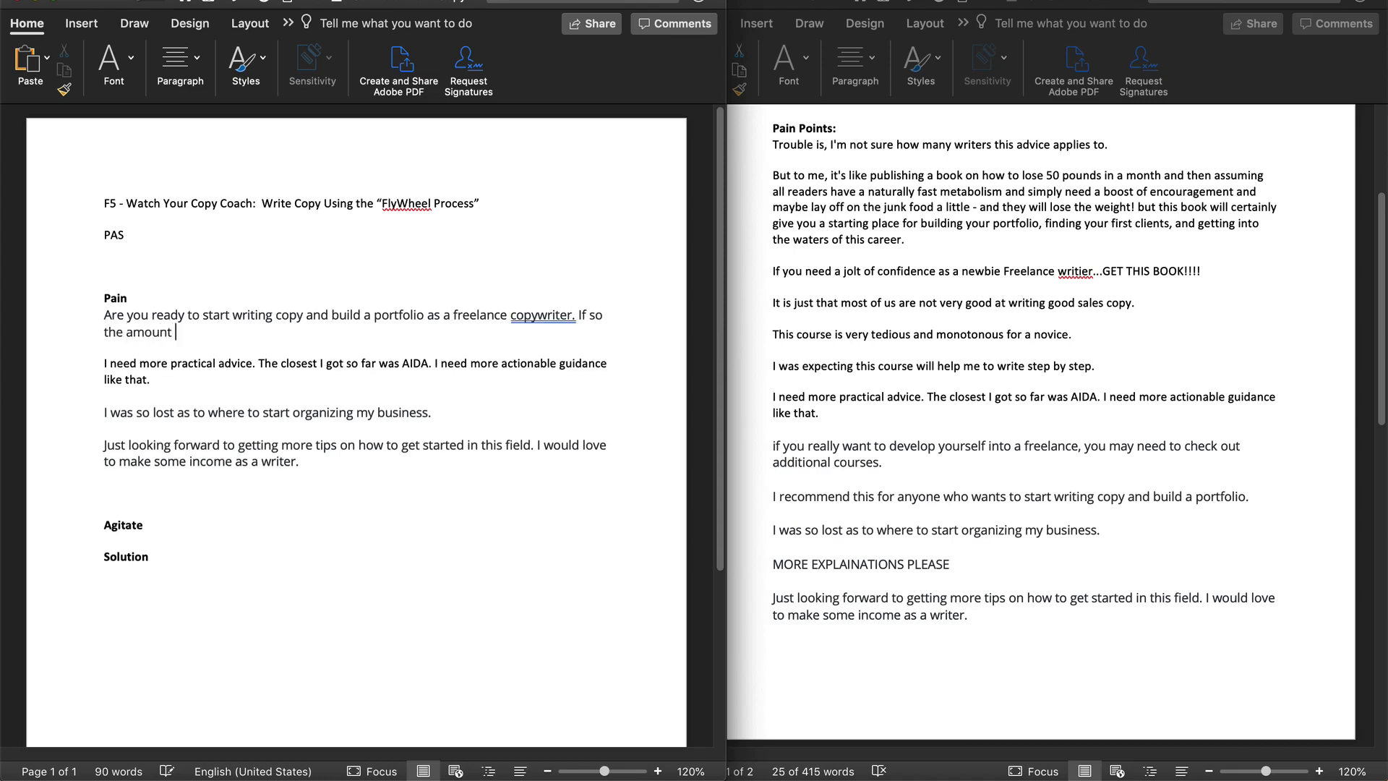
{"action": "type", "text": "of information out th"}
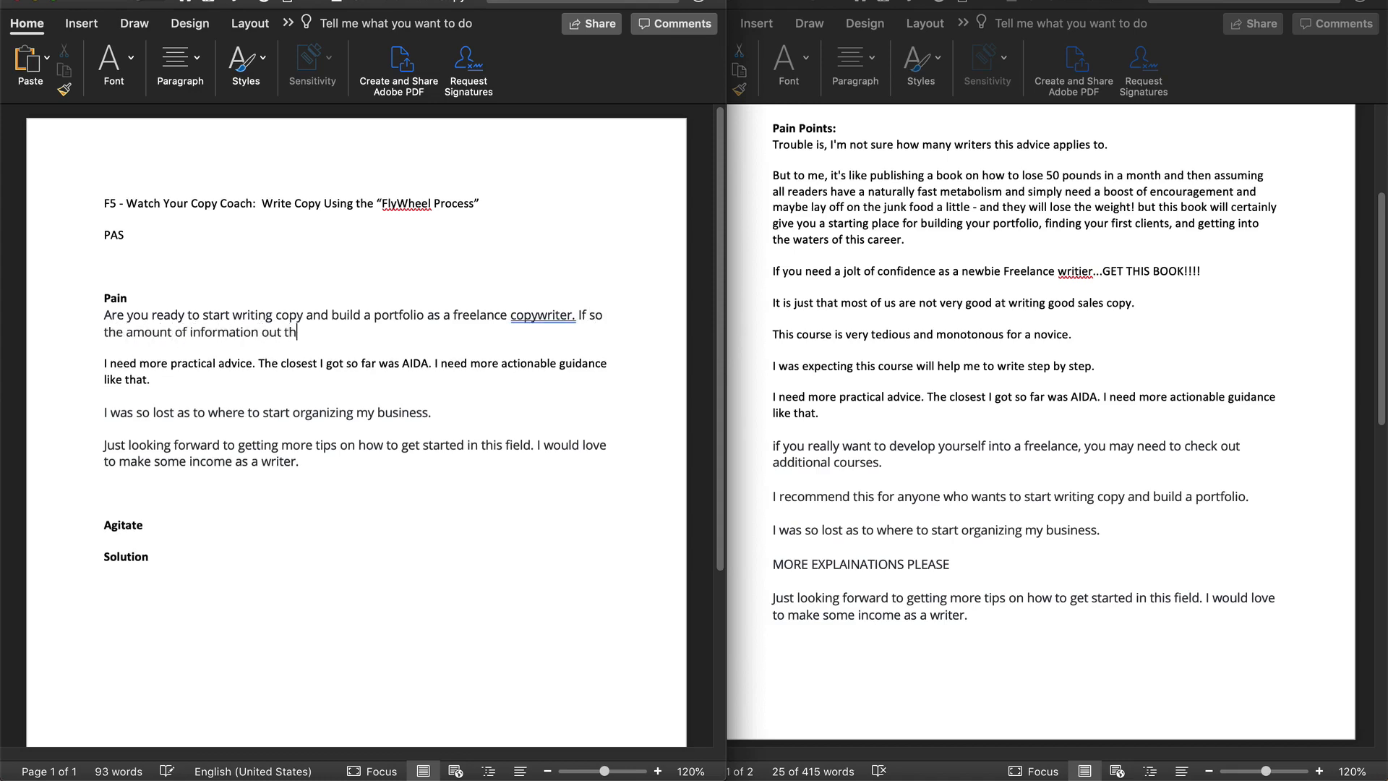
{"action": "type", "text": "ere to learn form"}
{"action": "key", "text": "BackSpace"}
{"action": "key", "text": "BackSpace"}
{"action": "key", "text": "BackSpace"}
{"action": "key", "text": "BackSpace"}
{"action": "type", "text": "rom is overwhelming."}
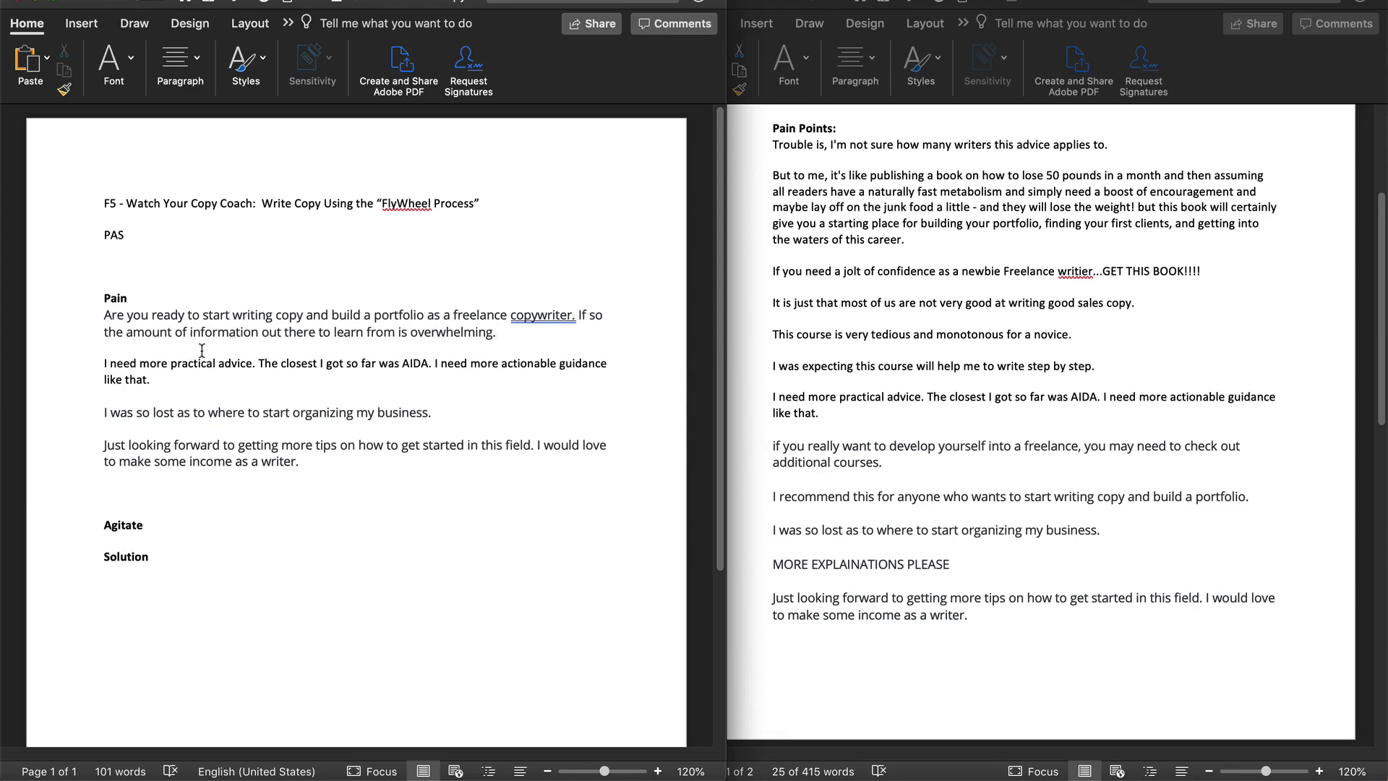
{"action": "key", "text": "Return"}
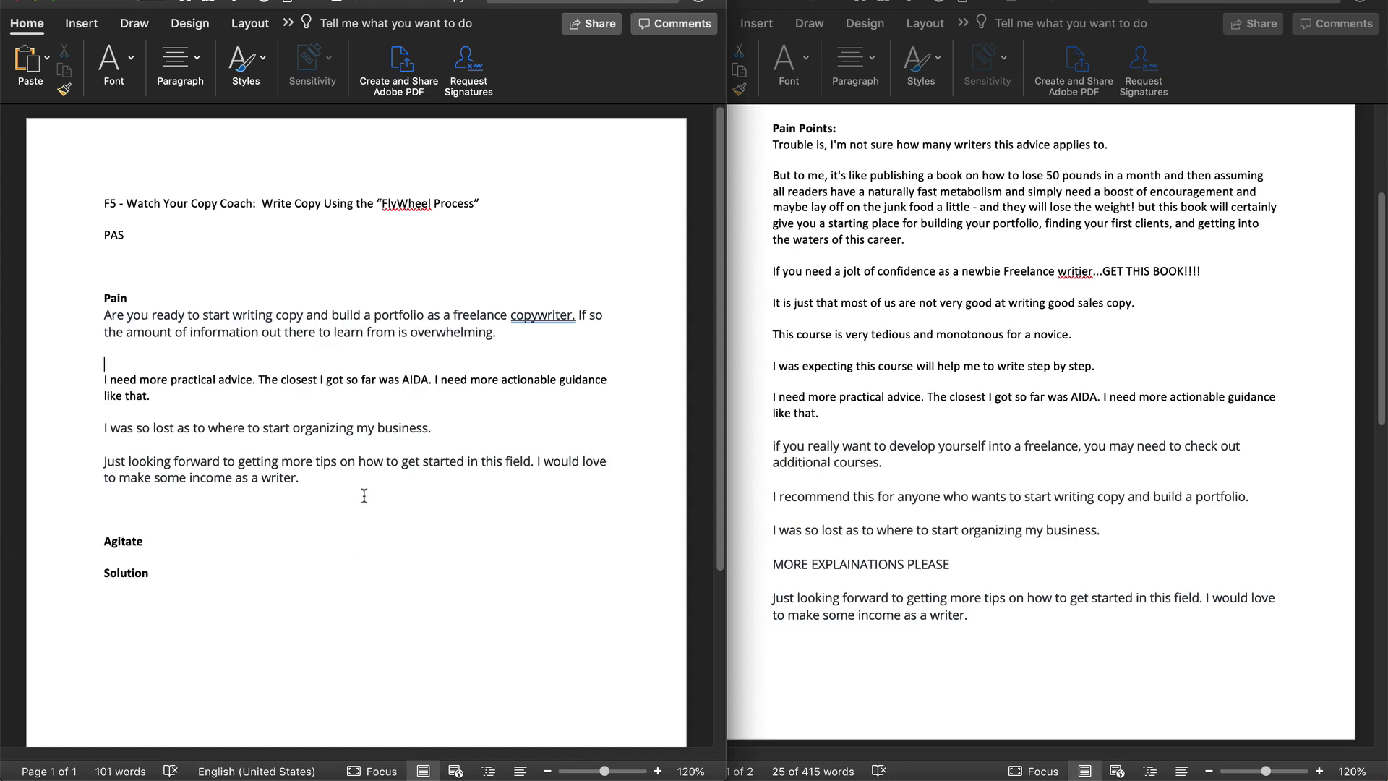
Move the note from "Just looking forward to getting more tips" to "income as a writer." directly below the opening Pain paragraph.
{"action": "left_click_drag", "start_coordinate": [364, 495], "coordinate": [71, 467]}
{"action": "key", "text": "super+c"}
{"action": "key", "text": "BackSpace"}
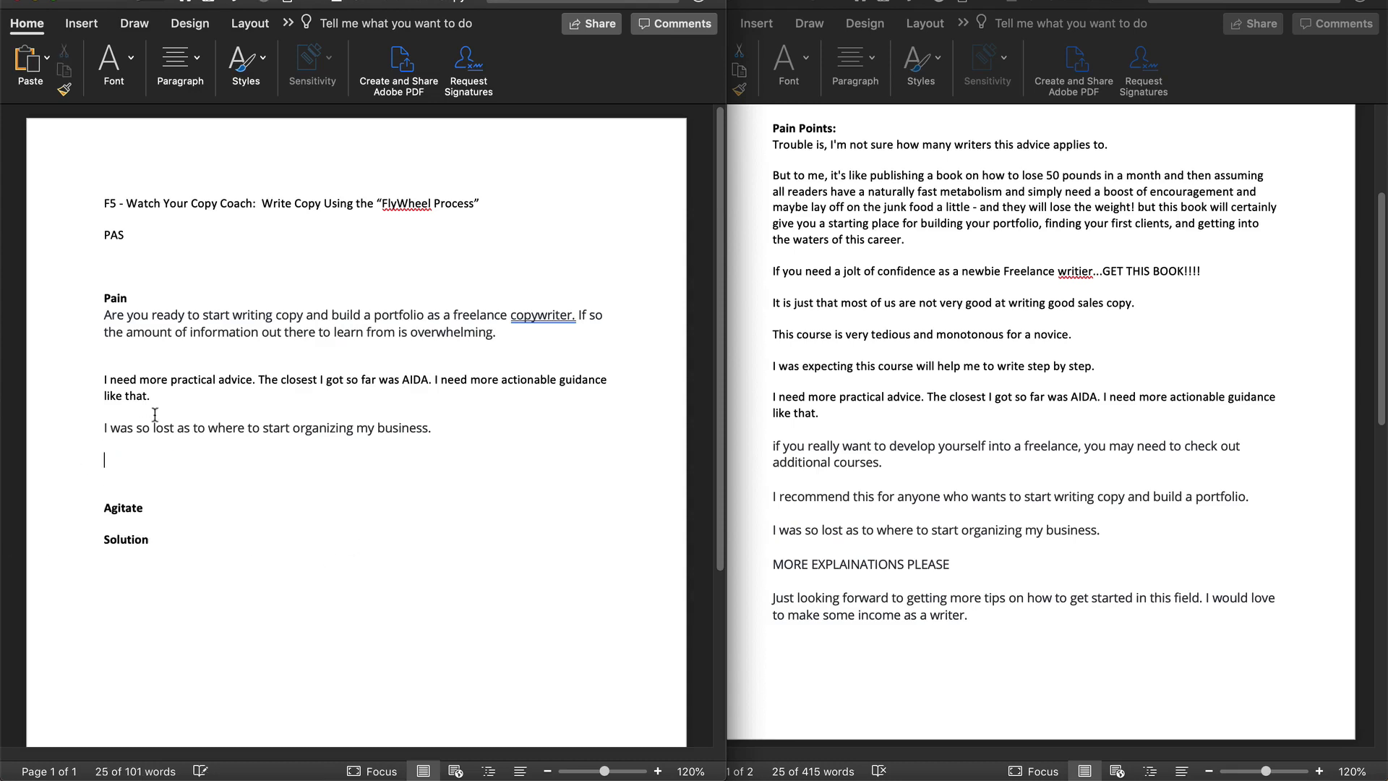
{"action": "left_click", "coordinate": [150, 366]}
{"action": "key", "text": "Return"}
{"action": "key", "text": "super+v"}
Above the moved note, write "If you're ready to learn how to get started in this field than you may need more practical advice".
{"action": "left_click", "coordinate": [118, 374]}
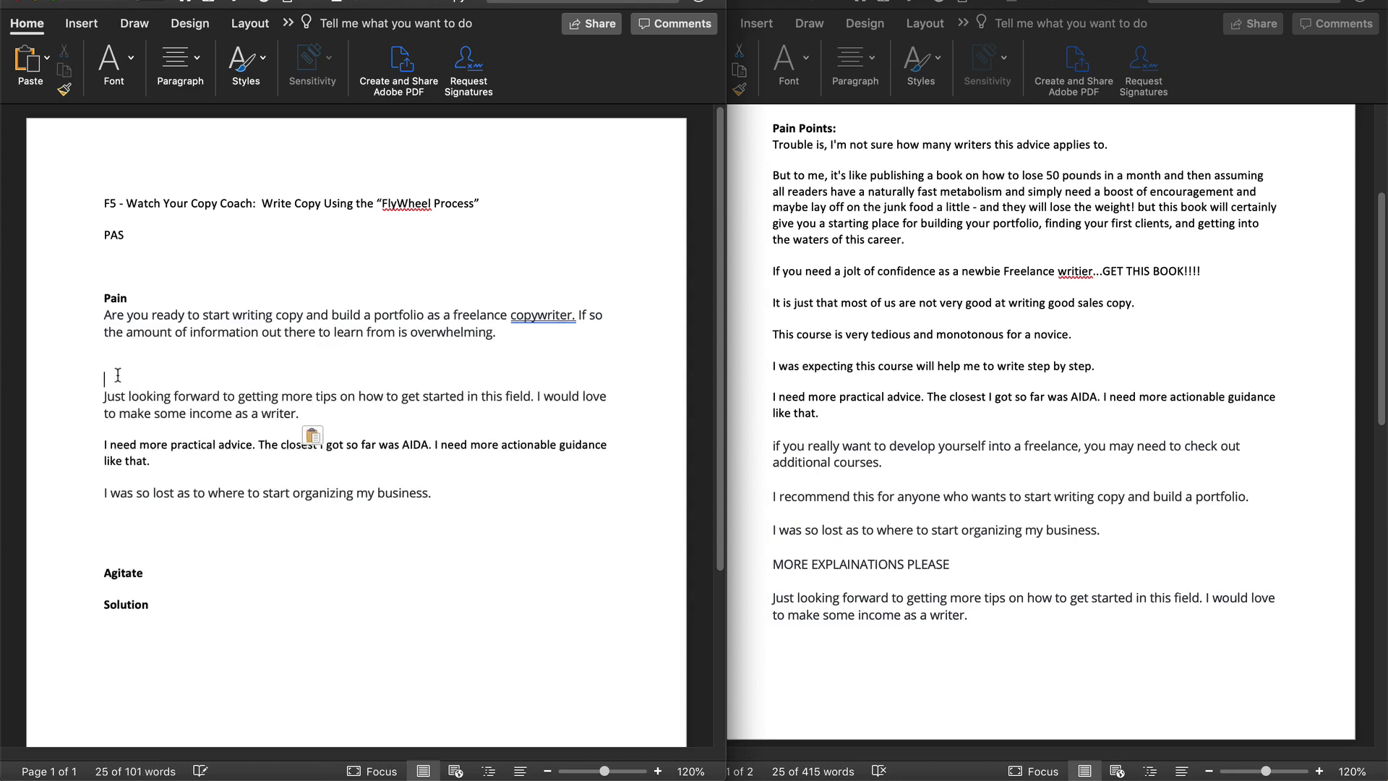
{"action": "type", "text": "If you're lo"}
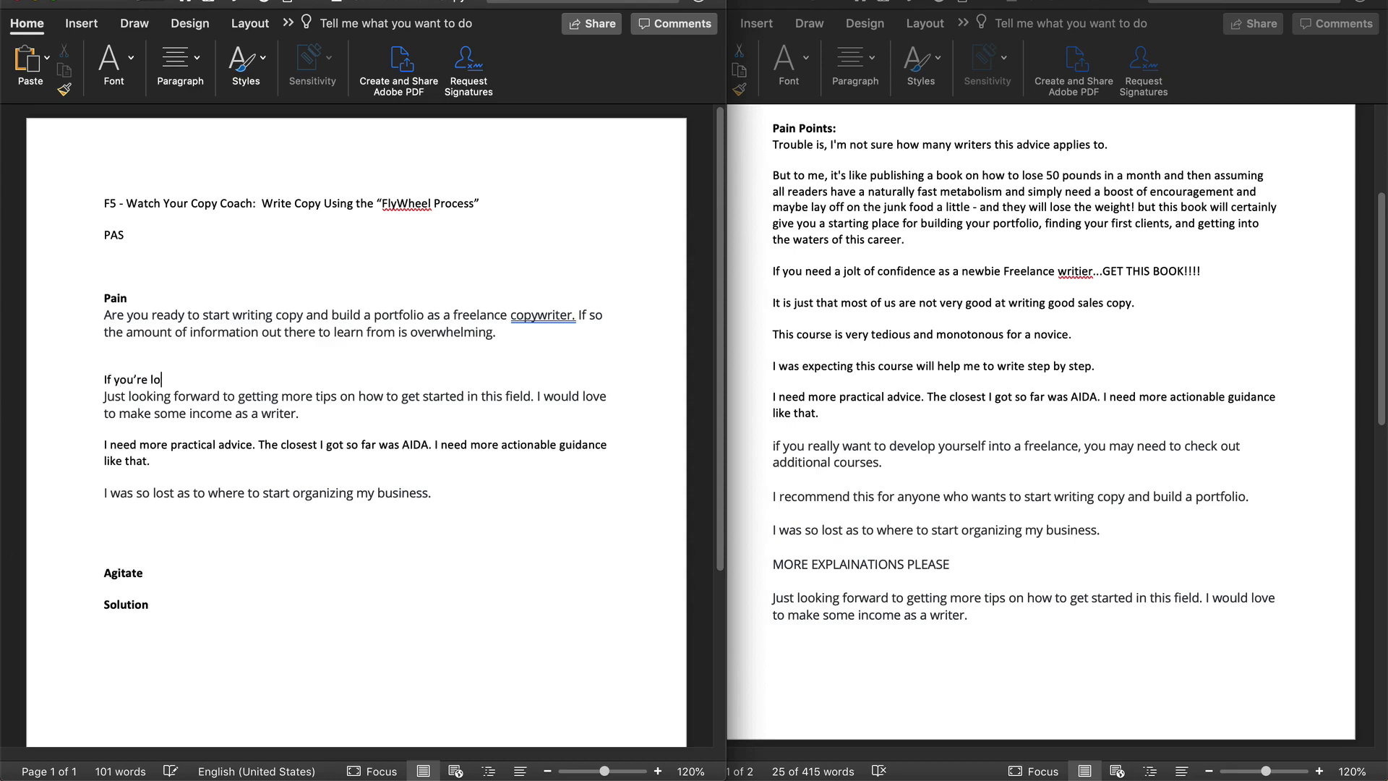
{"action": "type", "text": "oking"}
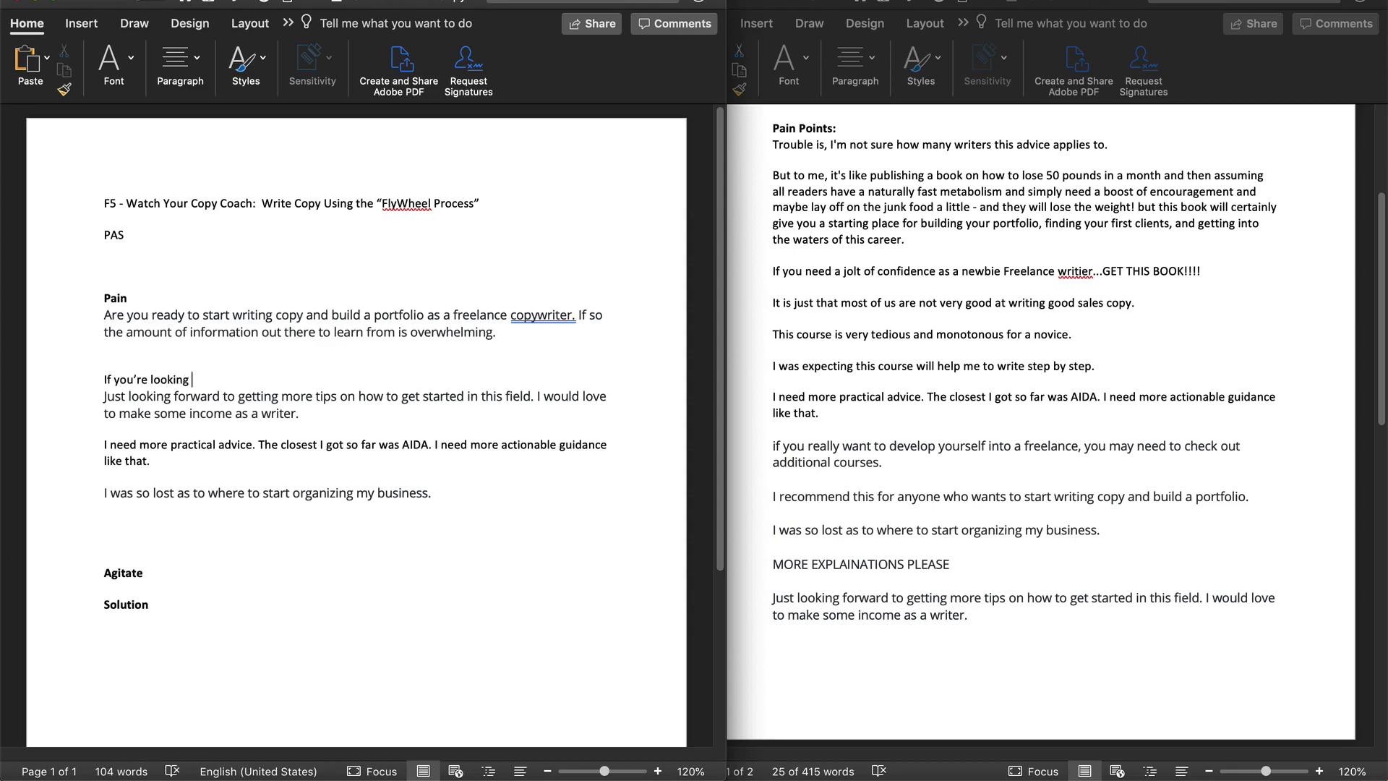
{"action": "key", "text": "BackSpace"}
{"action": "key", "text": "BackSpace"}
{"action": "key", "text": "BackSpace"}
{"action": "key", "text": "BackSpace"}
{"action": "key", "text": "BackSpace"}
{"action": "key", "text": "BackSpace"}
{"action": "type", "text": "ready to learn how to get started in this f"}
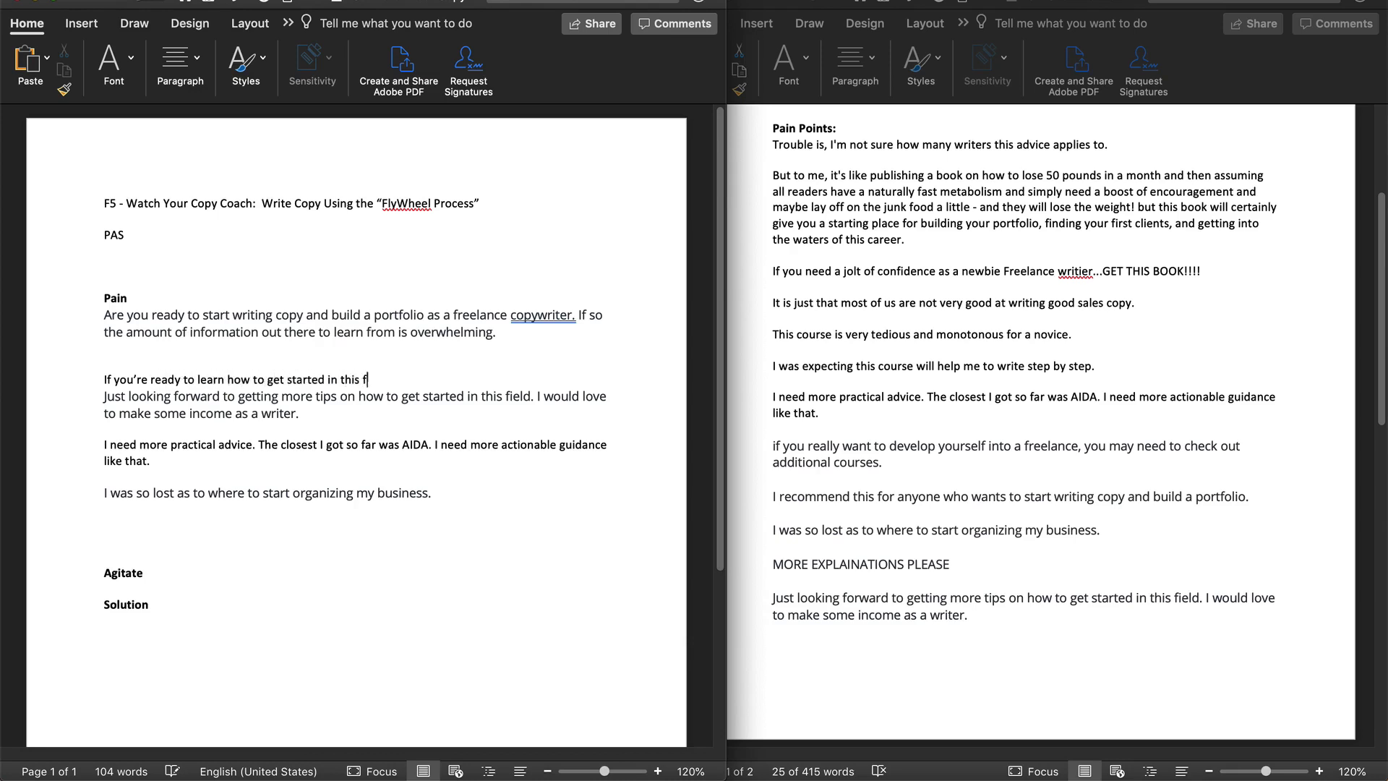
{"action": "type", "text": "ield than you "}
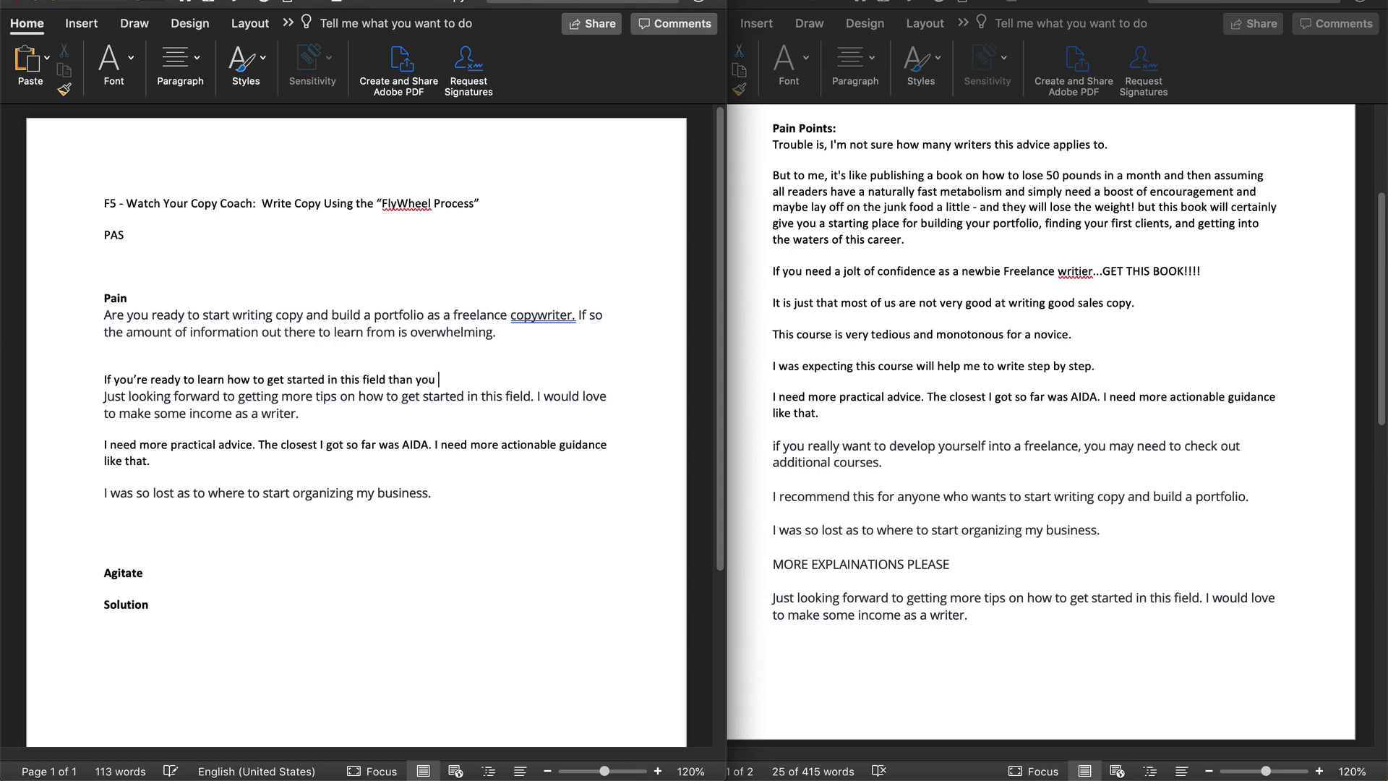
{"action": "type", "text": "may need more"}
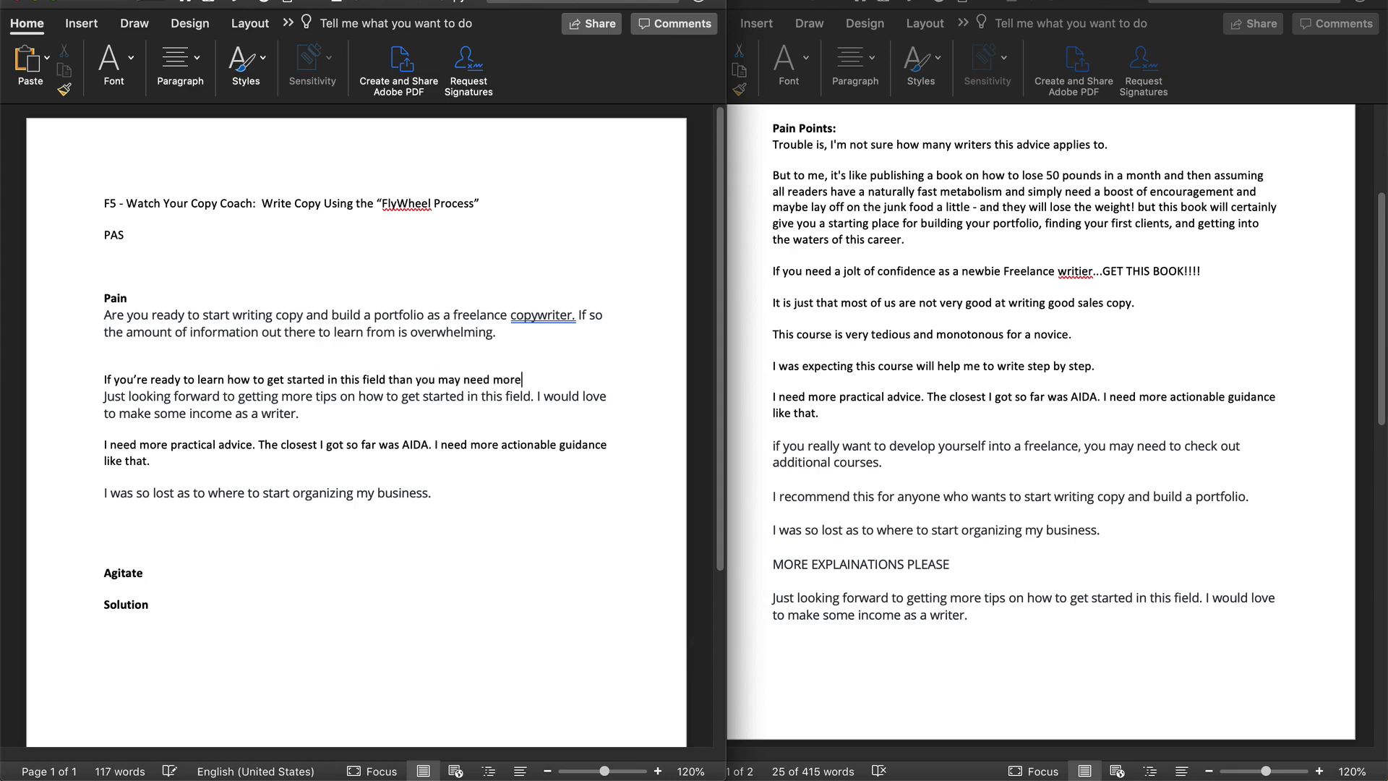
{"action": "type", "text": " practical advice"}
Delete the leftover Pain notes "I need more practical advice." and "Just looking forward to getting more tips on how to get started in this field.".
{"action": "left_click_drag", "start_coordinate": [259, 444], "coordinate": [104, 443]}
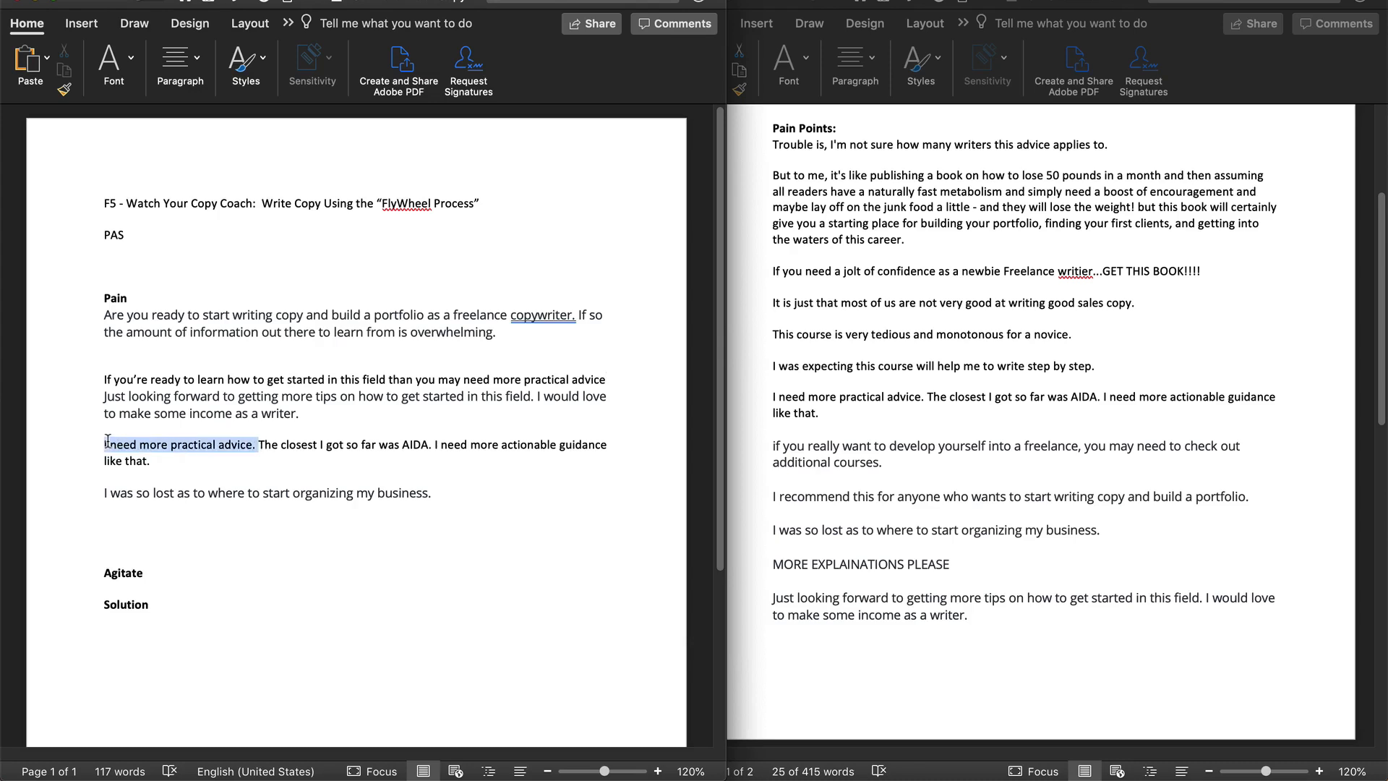
{"action": "key", "text": "BackSpace"}
{"action": "left_click", "coordinate": [612, 382]}
{"action": "key", "text": "Return"}
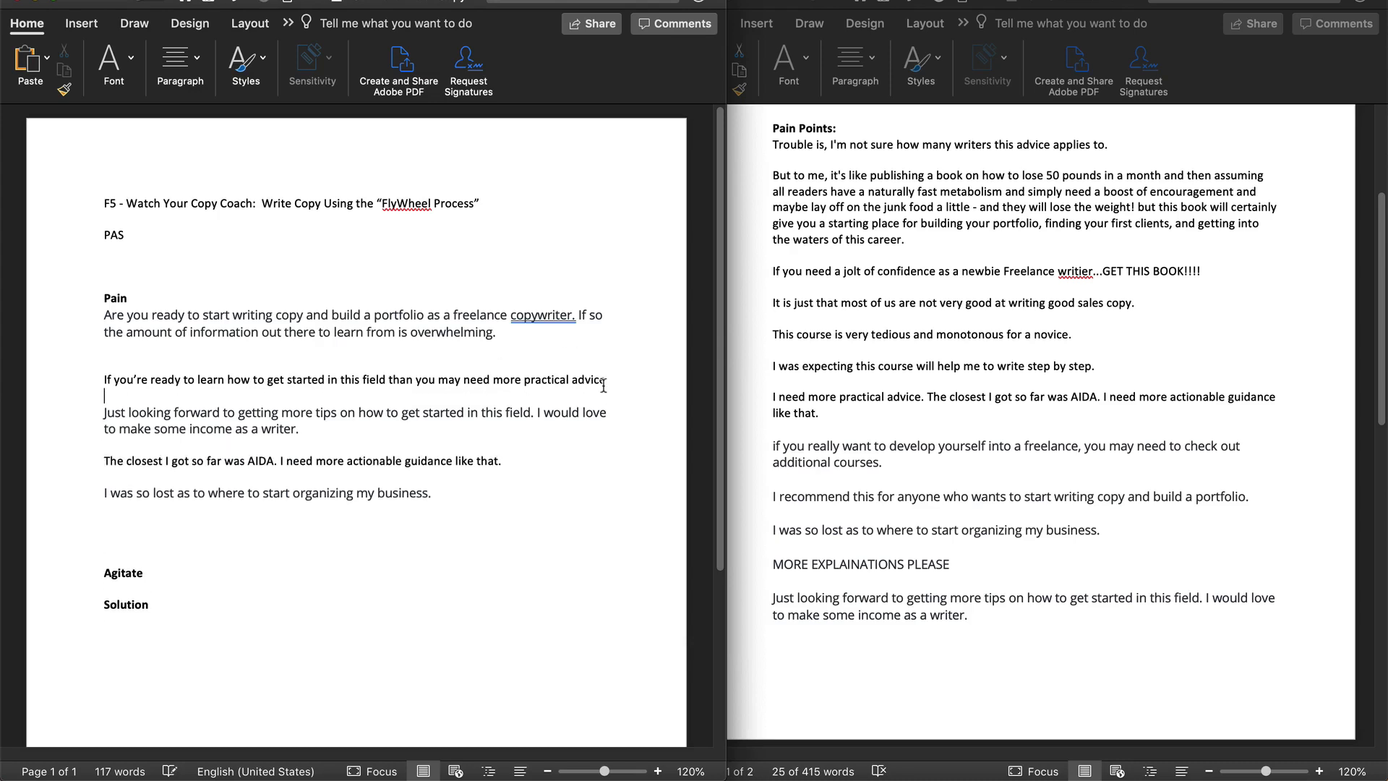
{"action": "left_click_drag", "start_coordinate": [536, 413], "coordinate": [104, 412]}
{"action": "key", "text": "BackSpace"}
{"action": "left_click", "coordinate": [606, 372]}
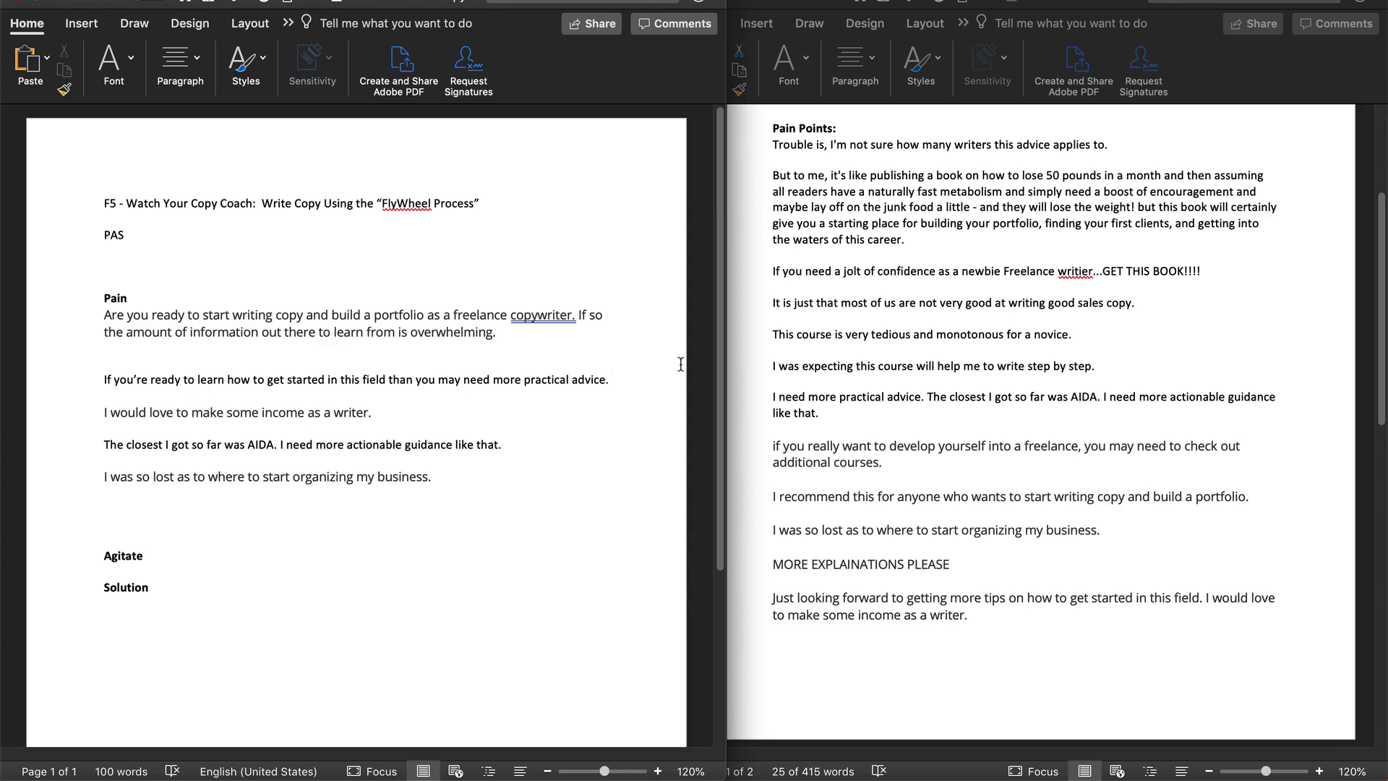
Copy "I was expecting this course will help me to write step by step." from the Pain Points notes to below the practical advice sentence.
{"action": "left_click", "coordinate": [909, 370]}
{"action": "left_click_drag", "start_coordinate": [1100, 366], "coordinate": [732, 368]}
{"action": "key", "text": "super+c"}
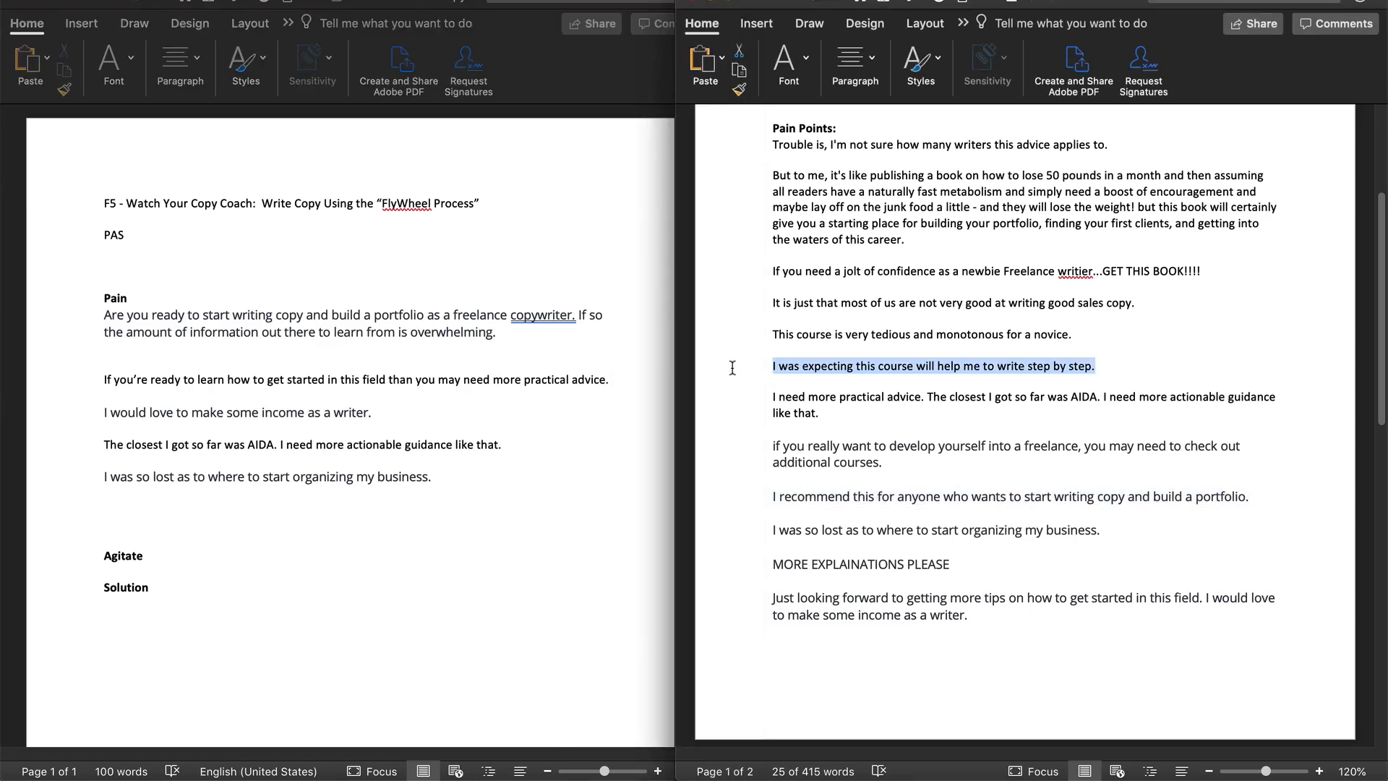
{"action": "left_click", "coordinate": [605, 390]}
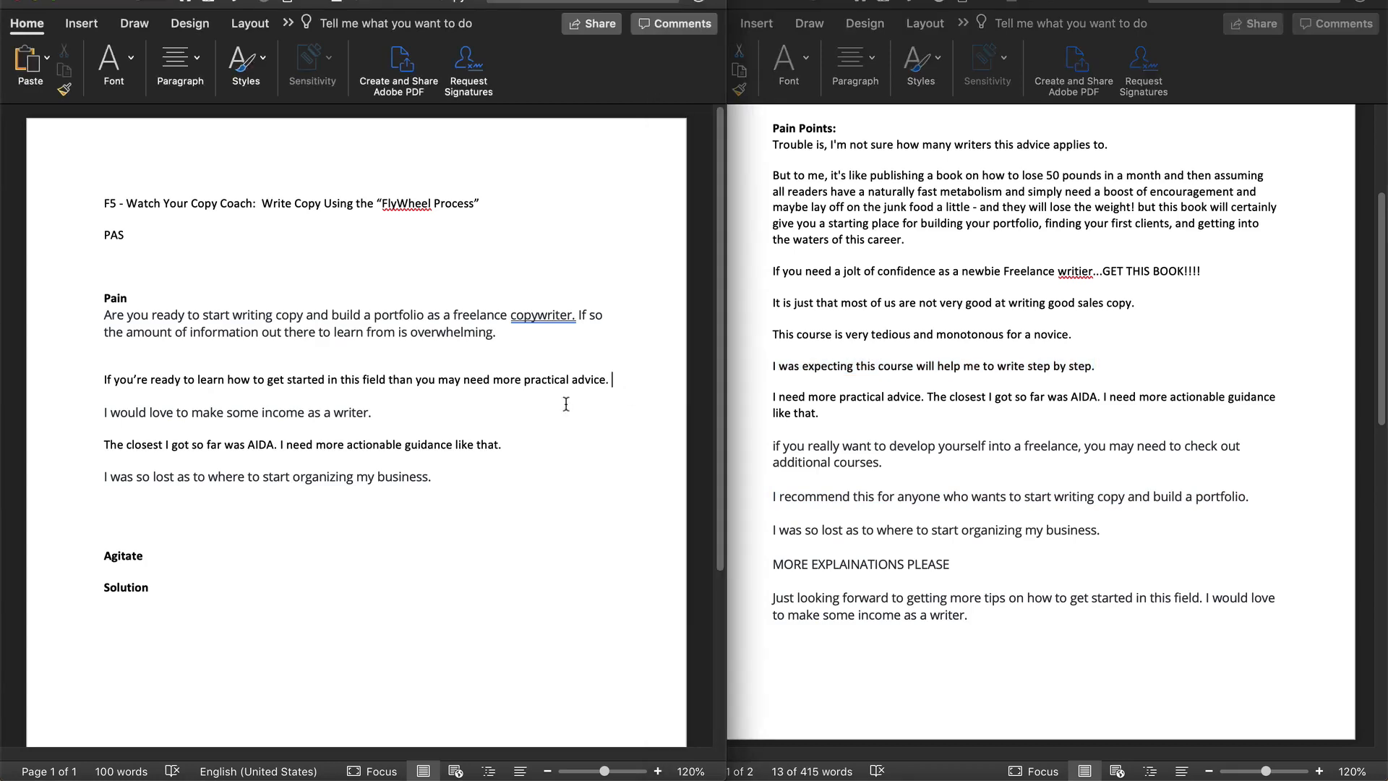
{"action": "key", "text": "Return"}
{"action": "key", "text": "super+v"}
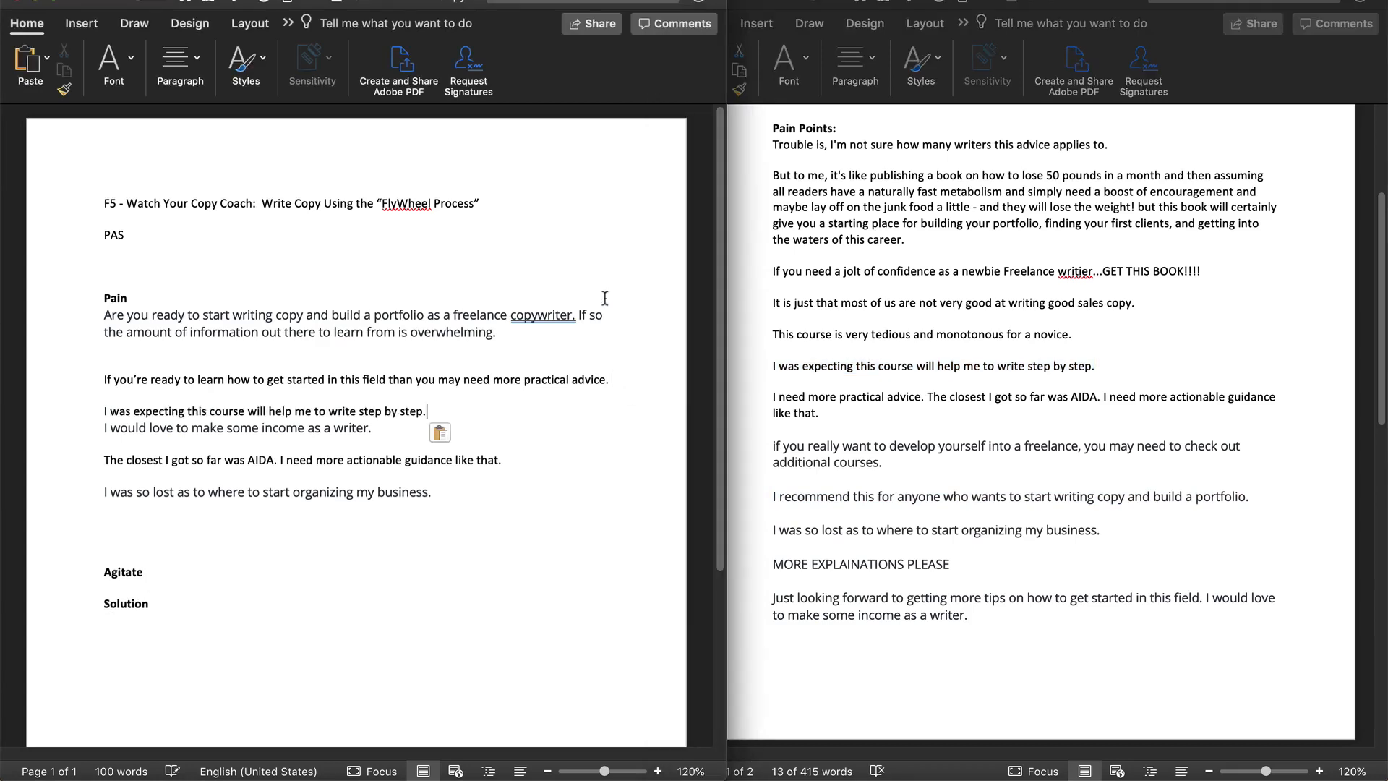
Continue the practical advice paragraph with "Instead of going through courses that are filled with endless theory".
{"action": "left_click", "coordinate": [634, 384]}
{"action": "type", "text": "Instead of"}
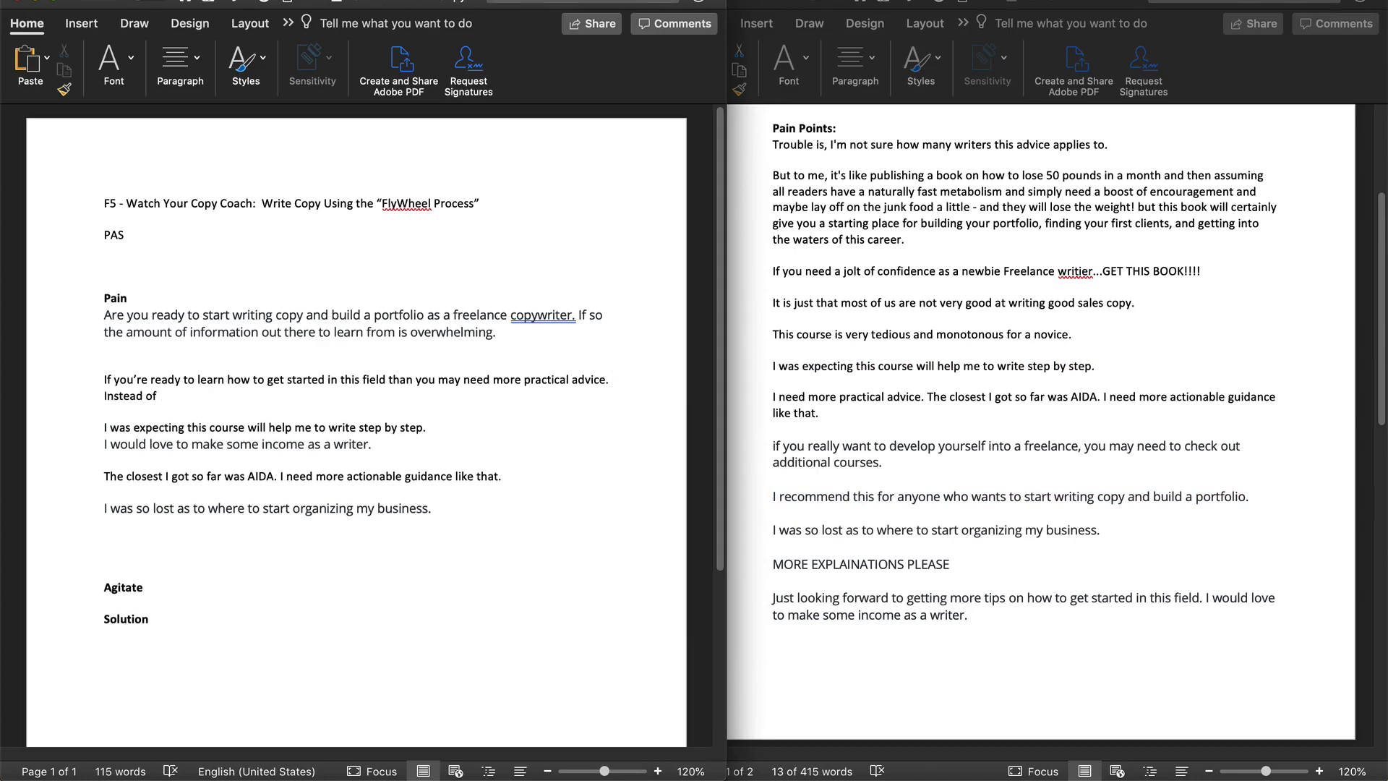
{"action": "type", "text": " going through courses that are fille"}
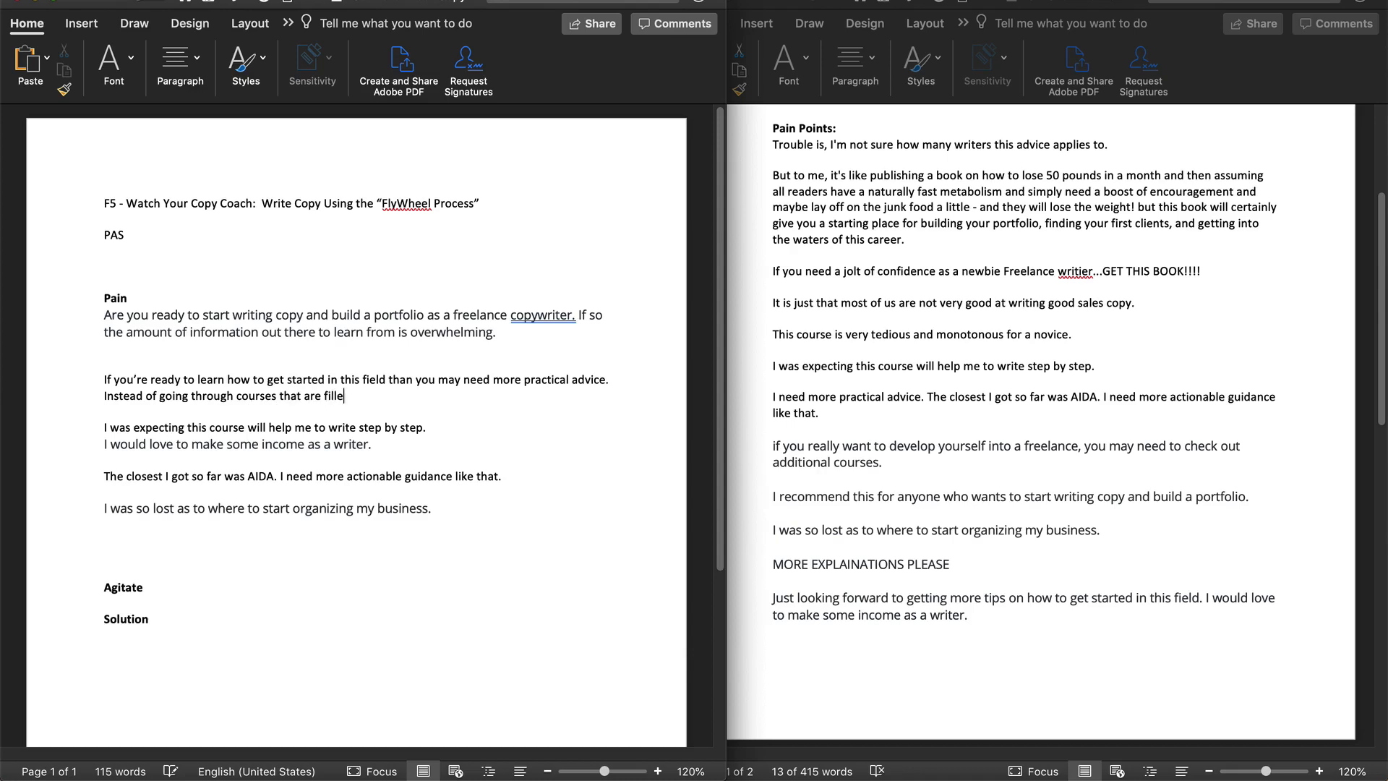
{"action": "type", "text": "d iwht e"}
{"action": "key", "text": "BackSpace"}
{"action": "key", "text": "BackSpace"}
{"action": "key", "text": "BackSpace"}
{"action": "key", "text": "BackSpace"}
{"action": "type", "text": "with"}
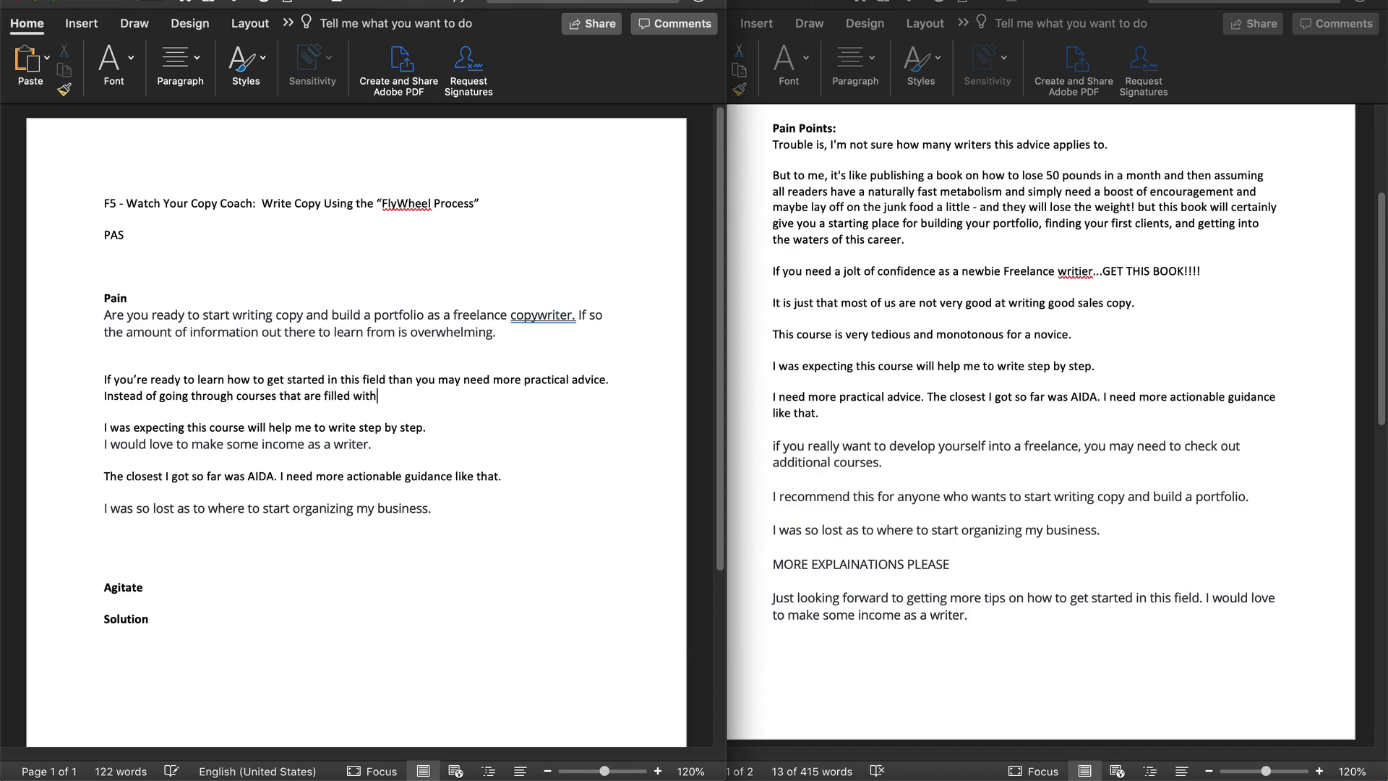
{"action": "type", "text": " endless theory"}
Reword the start of the endless theory sentence as "It's frustrating to go through courses".
{"action": "left_click_drag", "start_coordinate": [102, 398], "coordinate": [153, 397]}
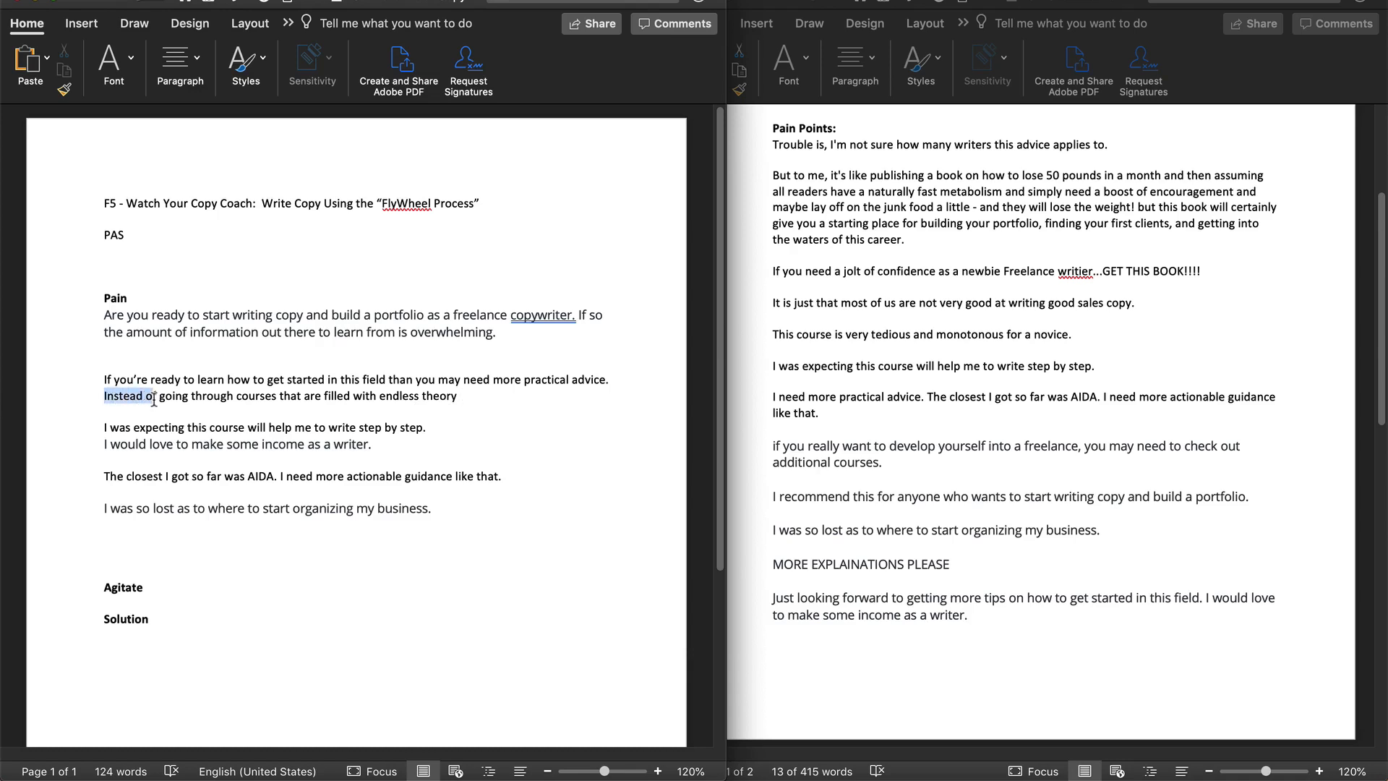
{"action": "type", "text": "It's frustrating to"}
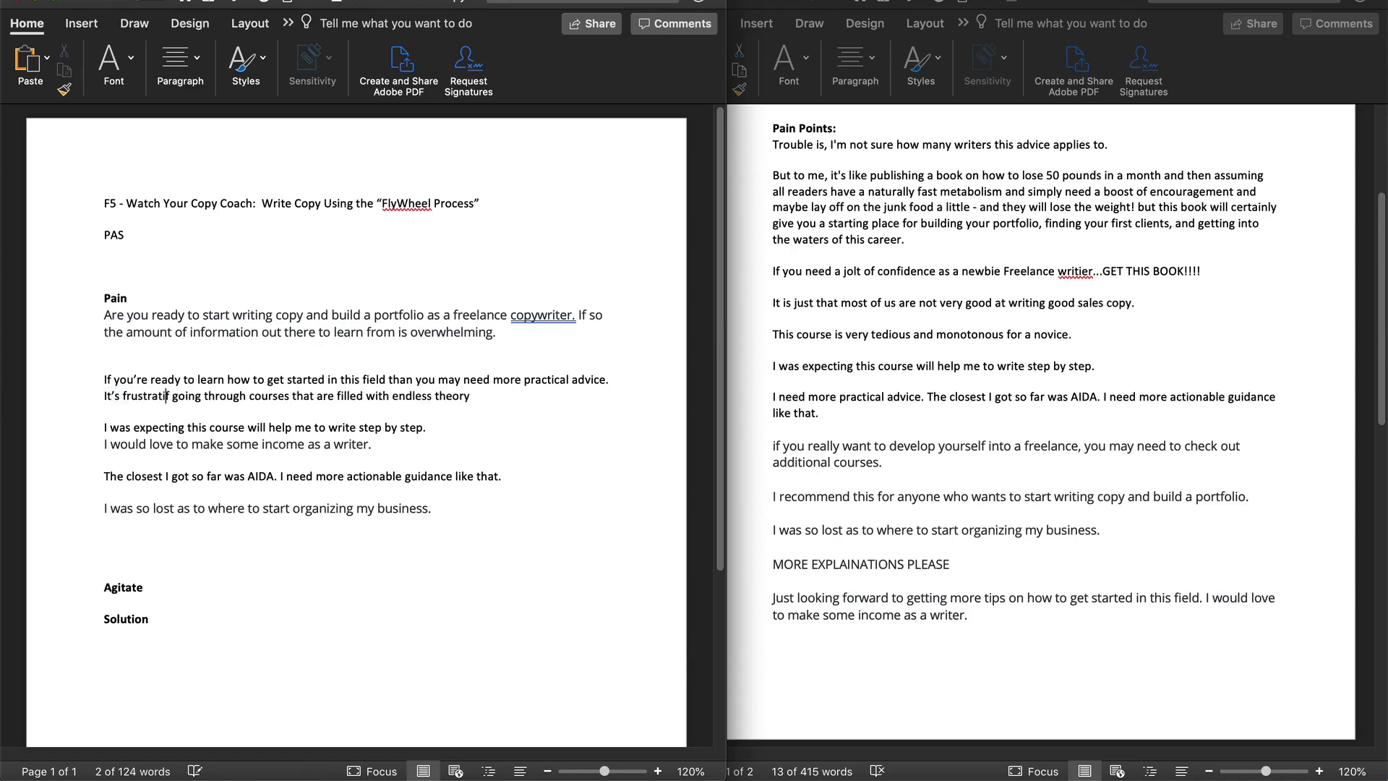
{"action": "key", "text": "shift+Right"}
{"action": "key", "text": "shift+Right"}
{"action": "key", "text": "shift+Right"}
{"action": "key", "text": "shift+Right"}
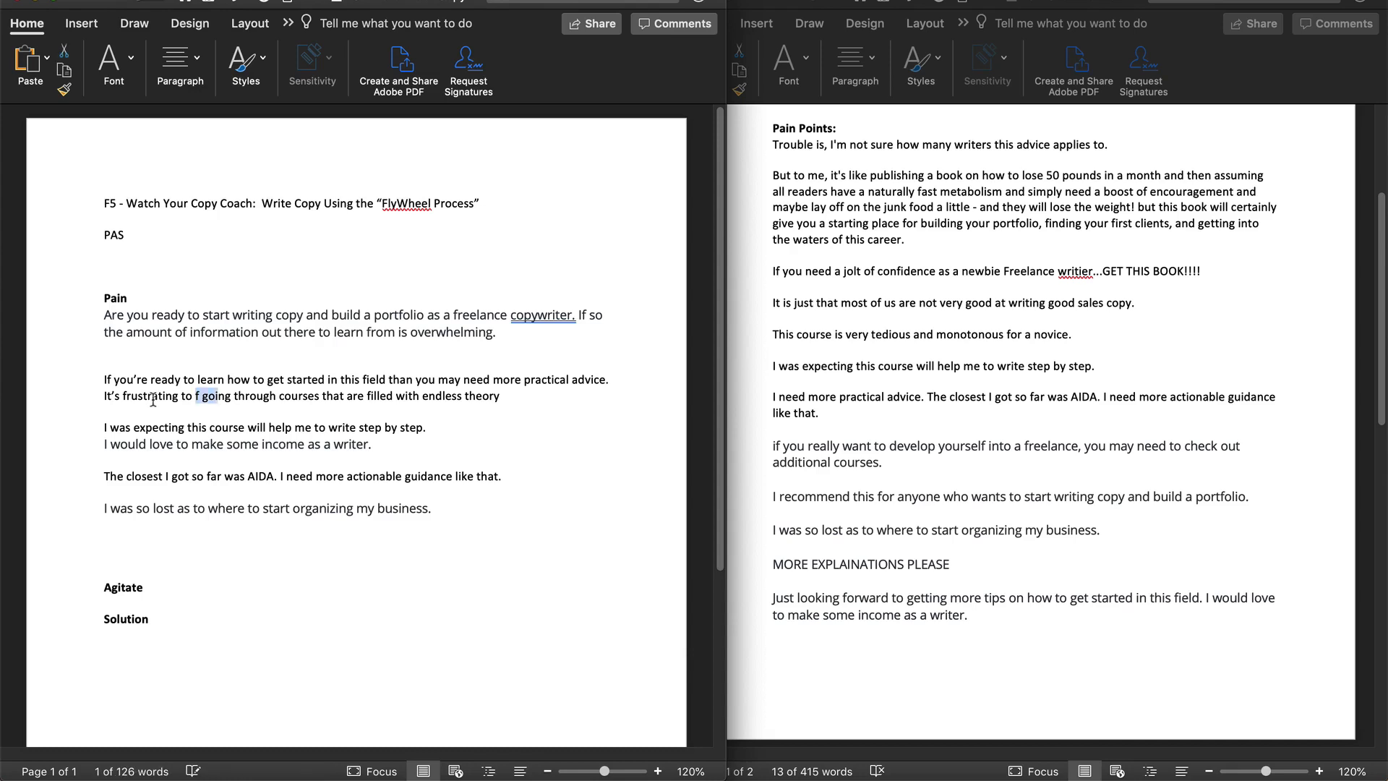
{"action": "type", "text": "go"}
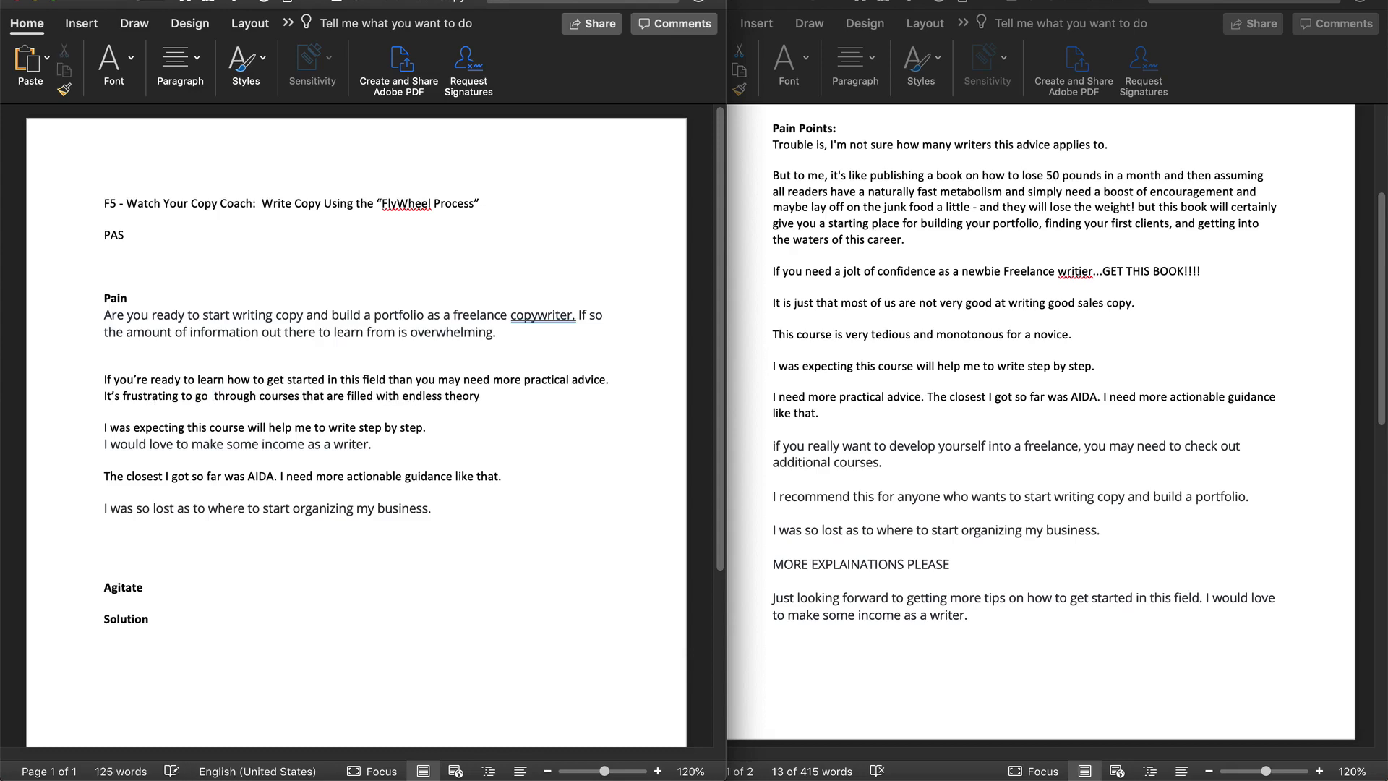
{"action": "key", "text": "BackSpace"}
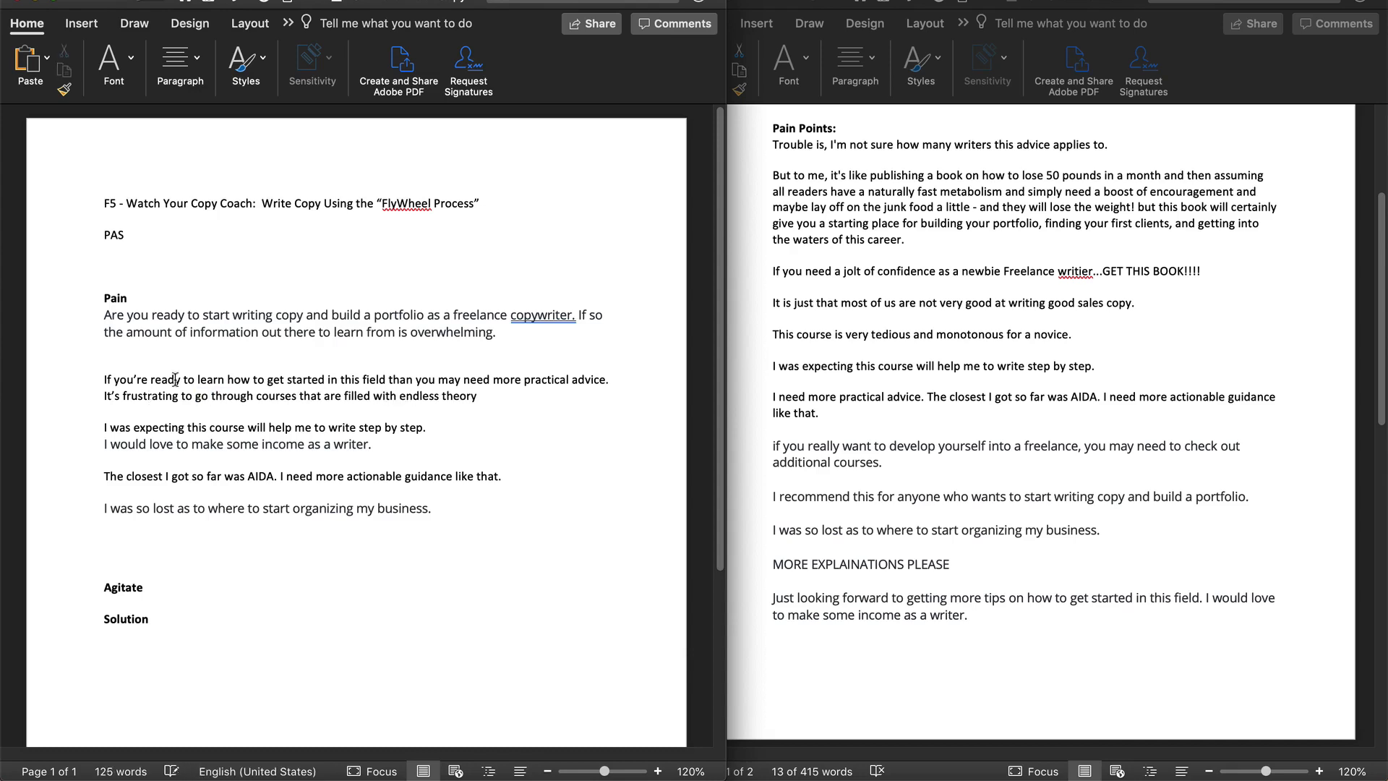
Move "I was expecting this course will help me to write step by step." under Solution and remove the extra blank line after the opening Pain paragraph.
{"action": "left_click_drag", "start_coordinate": [433, 425], "coordinate": [7, 434]}
{"action": "key", "text": "super+c"}
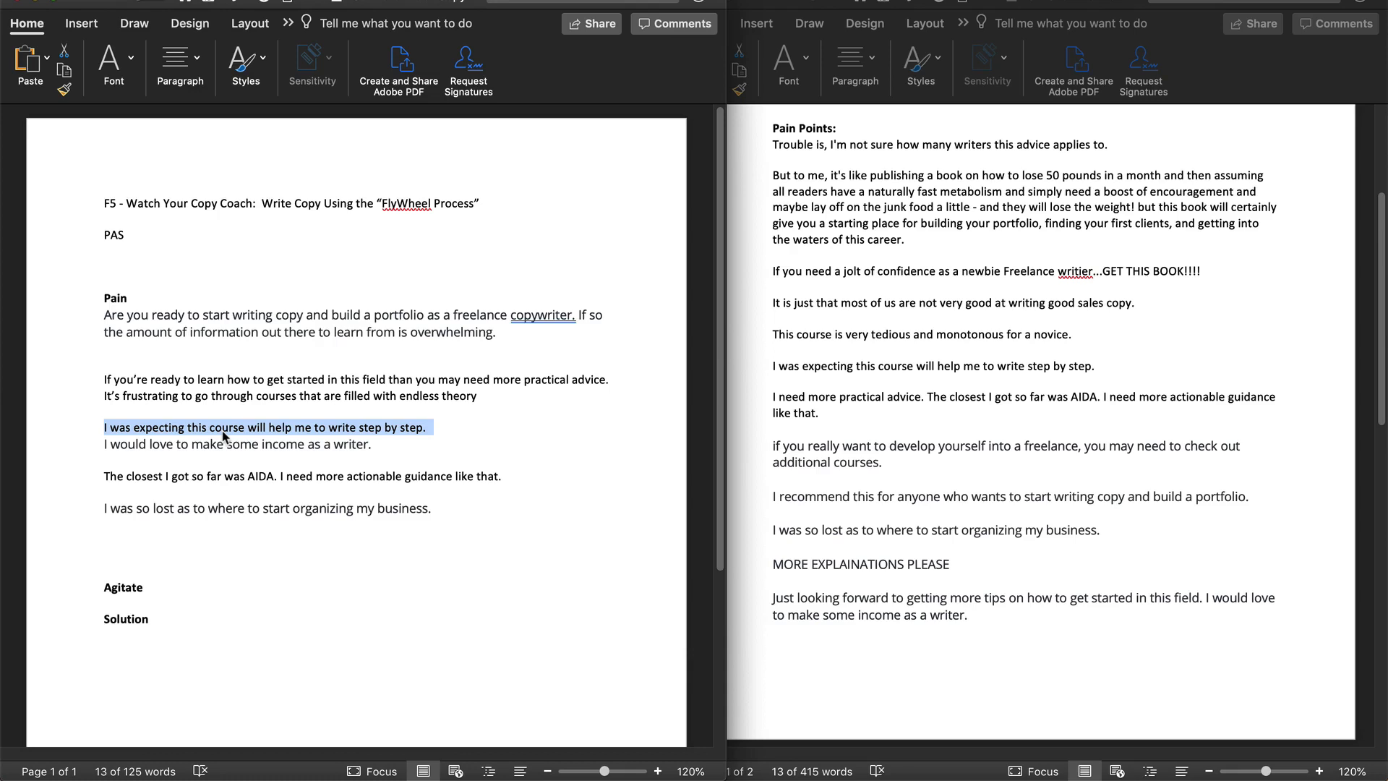
{"action": "key", "text": "BackSpace"}
{"action": "key", "text": "Return"}
{"action": "key", "text": "super+v"}
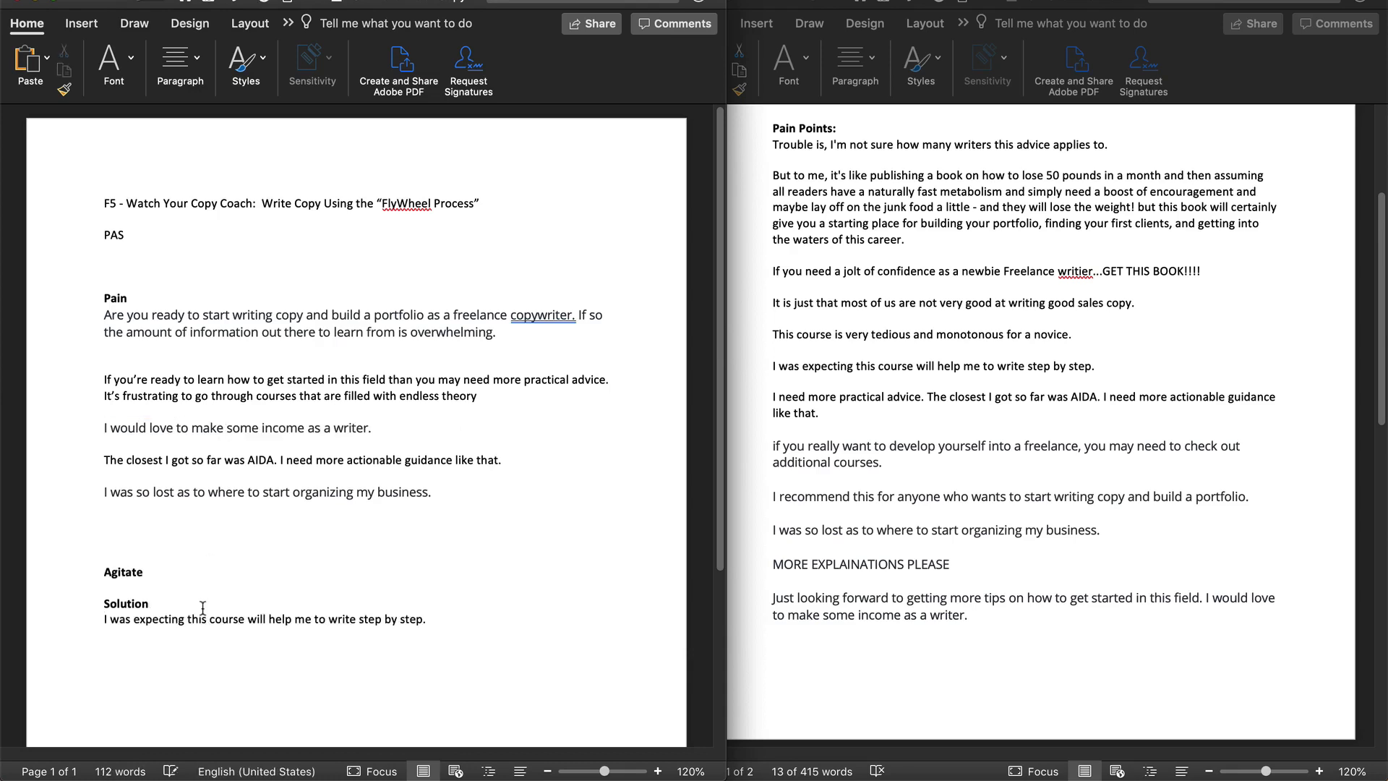
{"action": "left_click", "coordinate": [140, 599]}
{"action": "key", "text": "Return"}
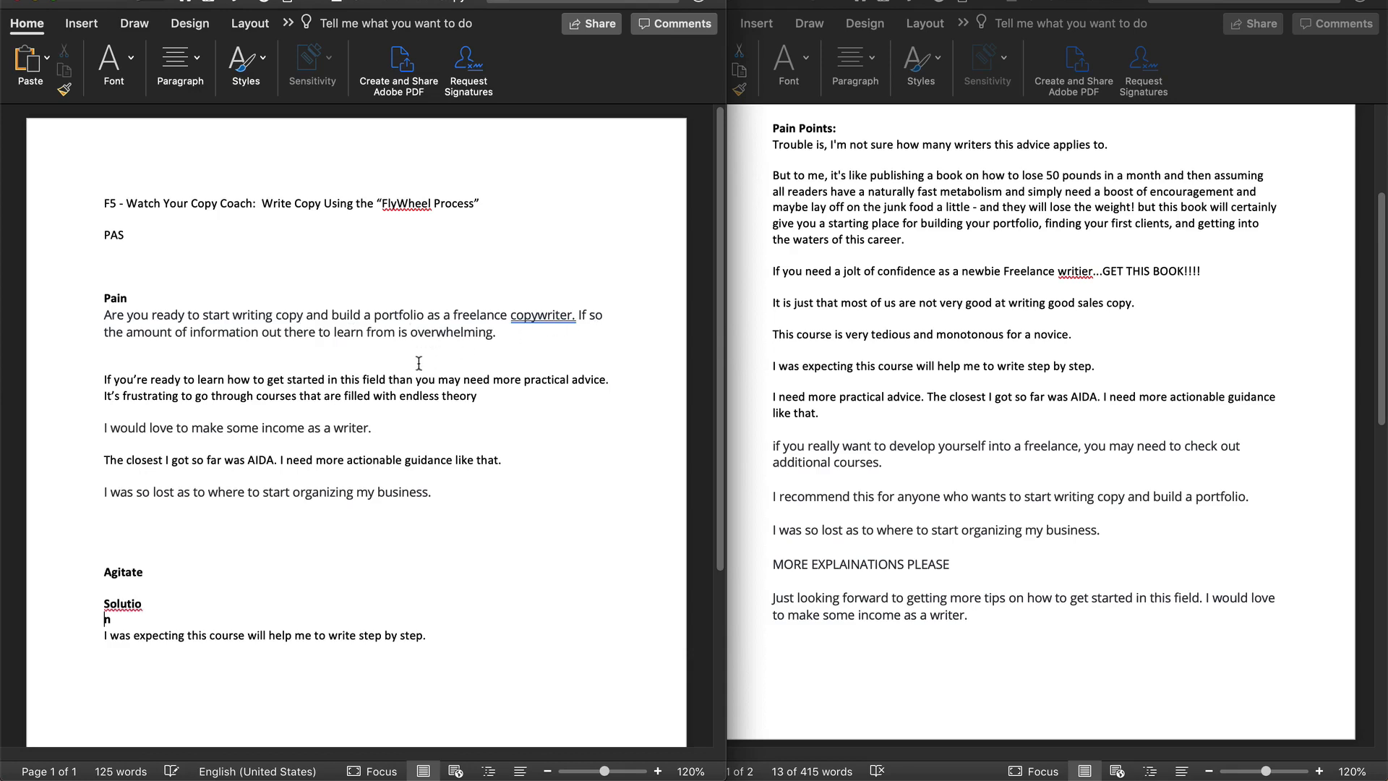
{"action": "left_click", "coordinate": [418, 362]}
{"action": "key", "text": "BackSpace"}
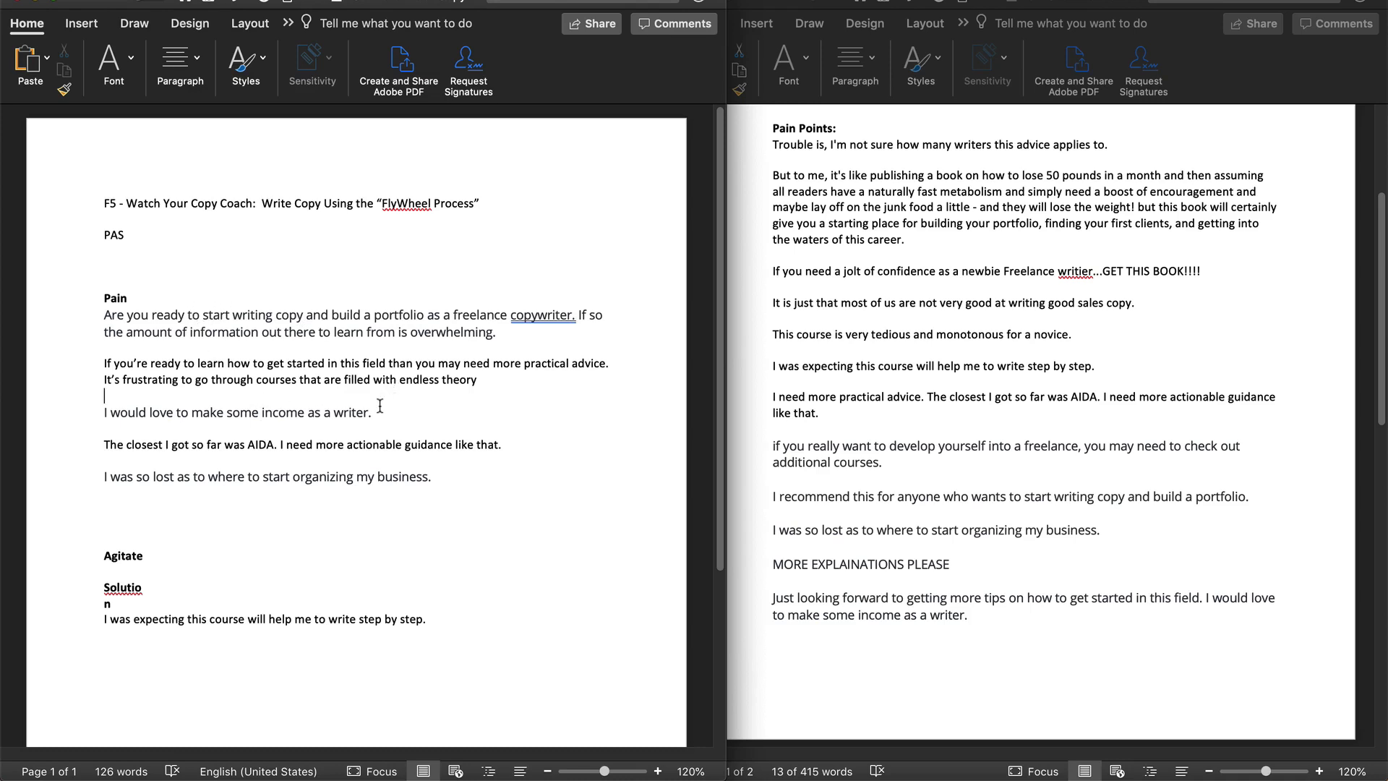
Change the beginning of the opening Pain question to "Are you ready to make some income as a freelance copywriter? Ready to start writing copy".
{"action": "left_click", "coordinate": [200, 314]}
{"action": "type", "text": "make some income as"}
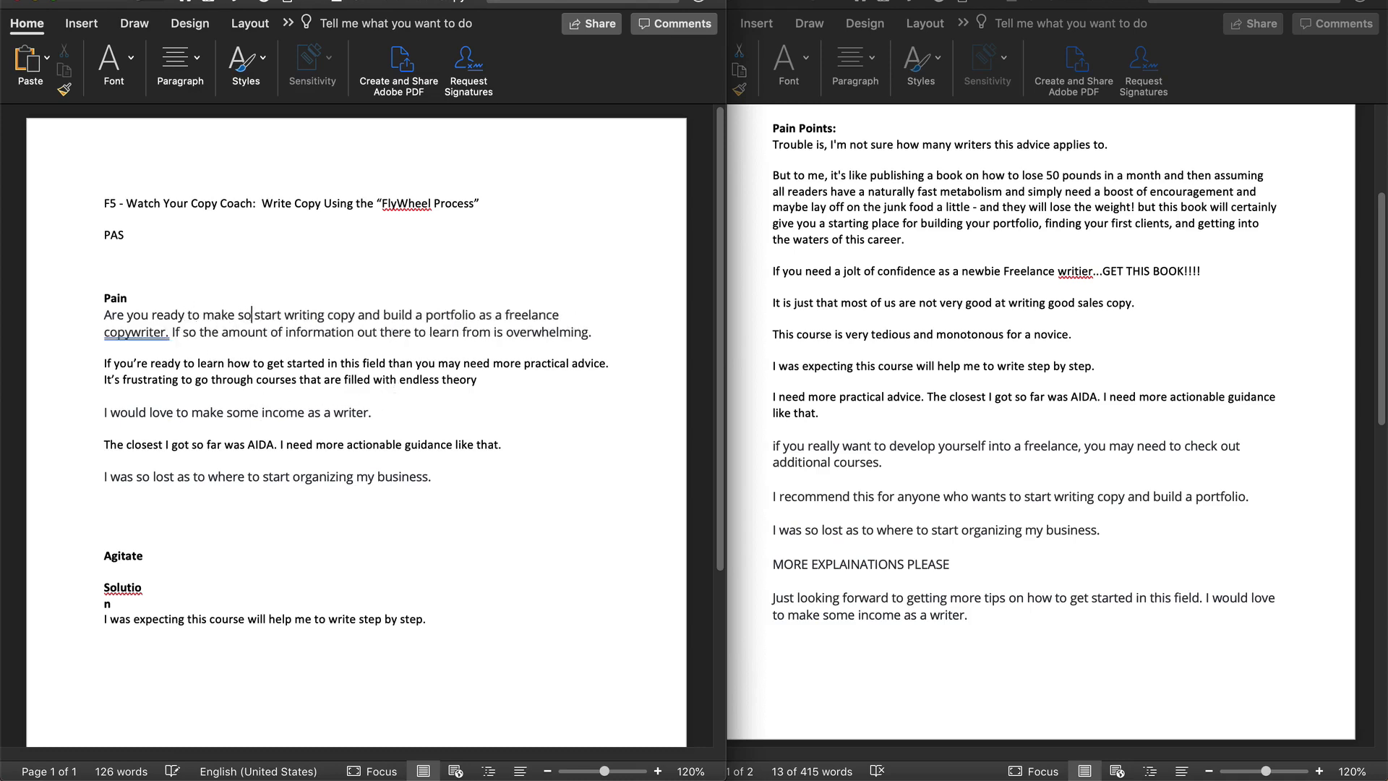
{"action": "type", "text": " a"}
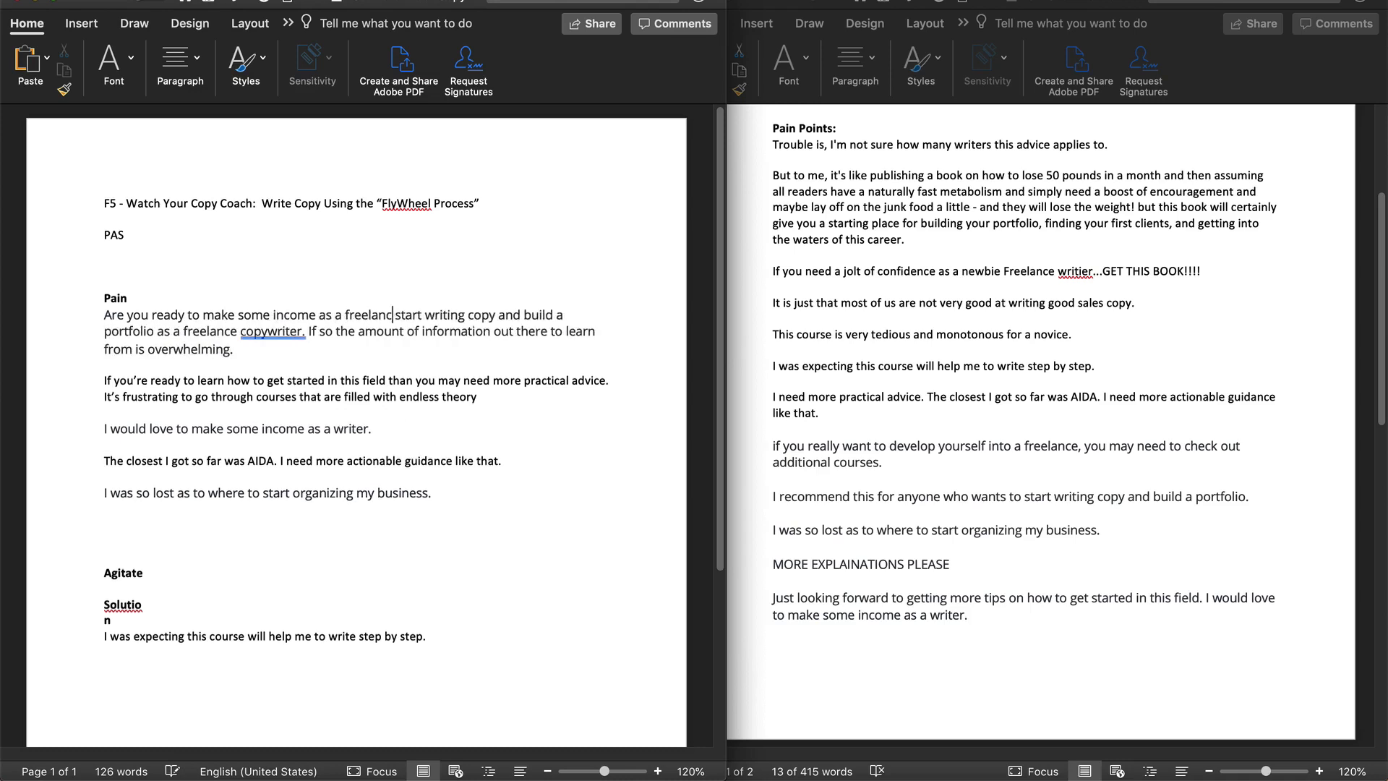
{"action": "type", "text": " freelance copywriter."}
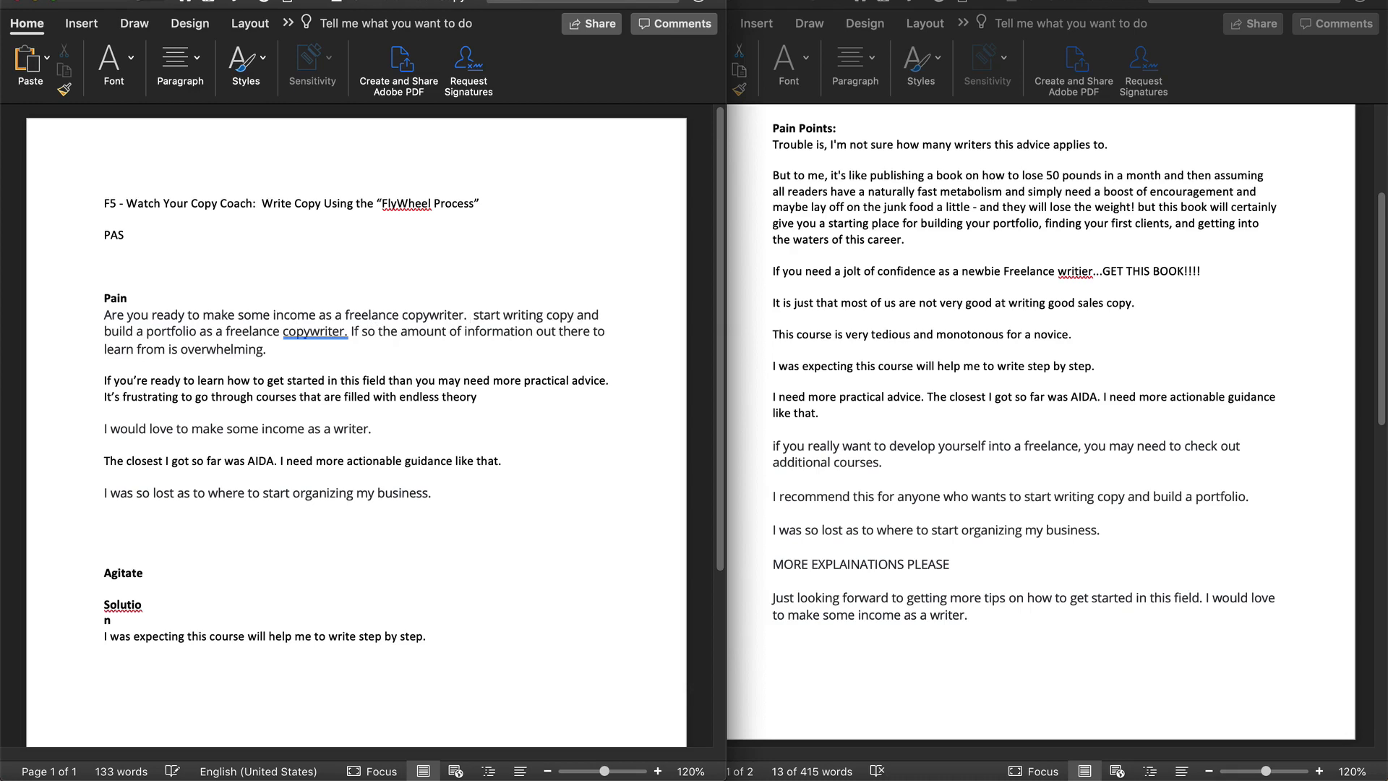
{"action": "key", "text": "BackSpace"}
{"action": "key", "text": "BackSpace"}
{"action": "type", "text": "? Ready to"}
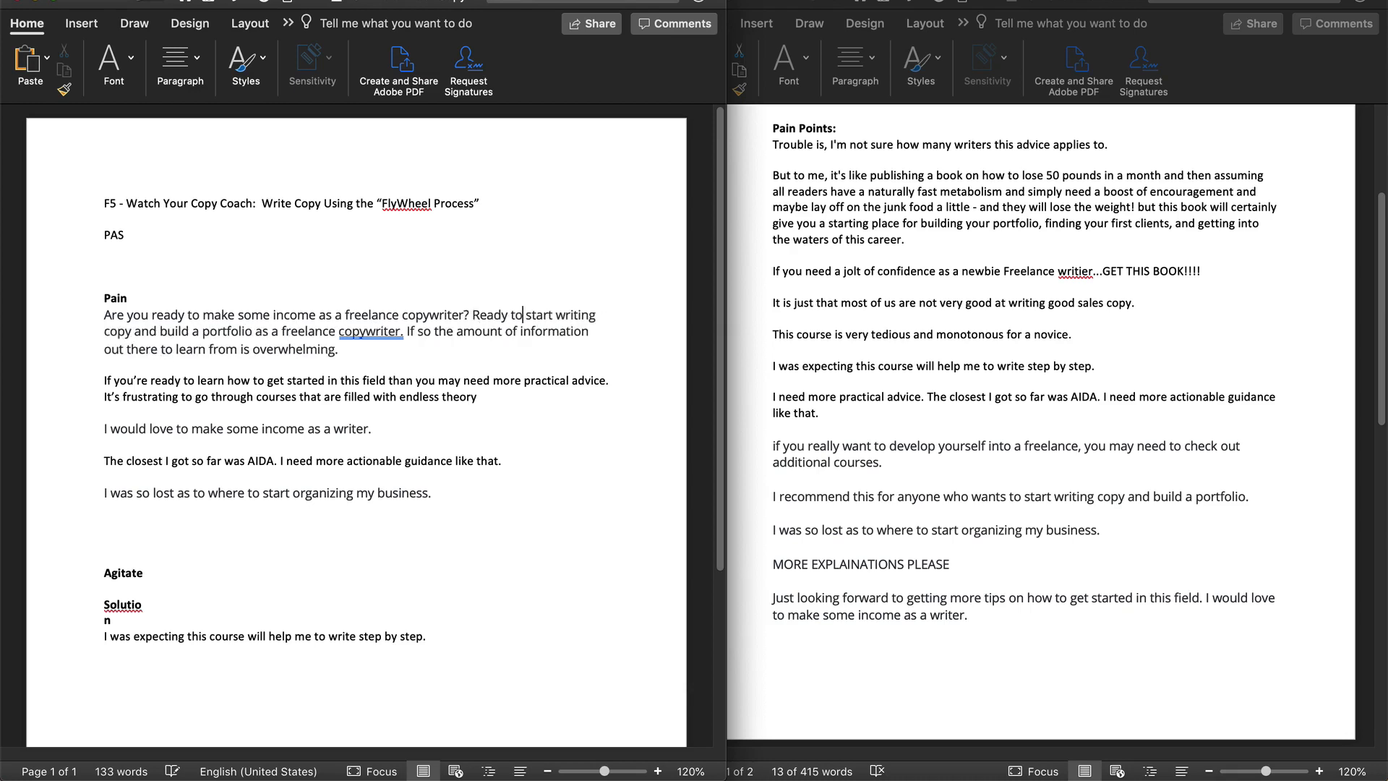
End the opening question with "build your portfolio?" and put the "If so" sentence in its own paragraph.
{"action": "double_click", "coordinate": [195, 331]}
{"action": "key", "text": "BackSpace"}
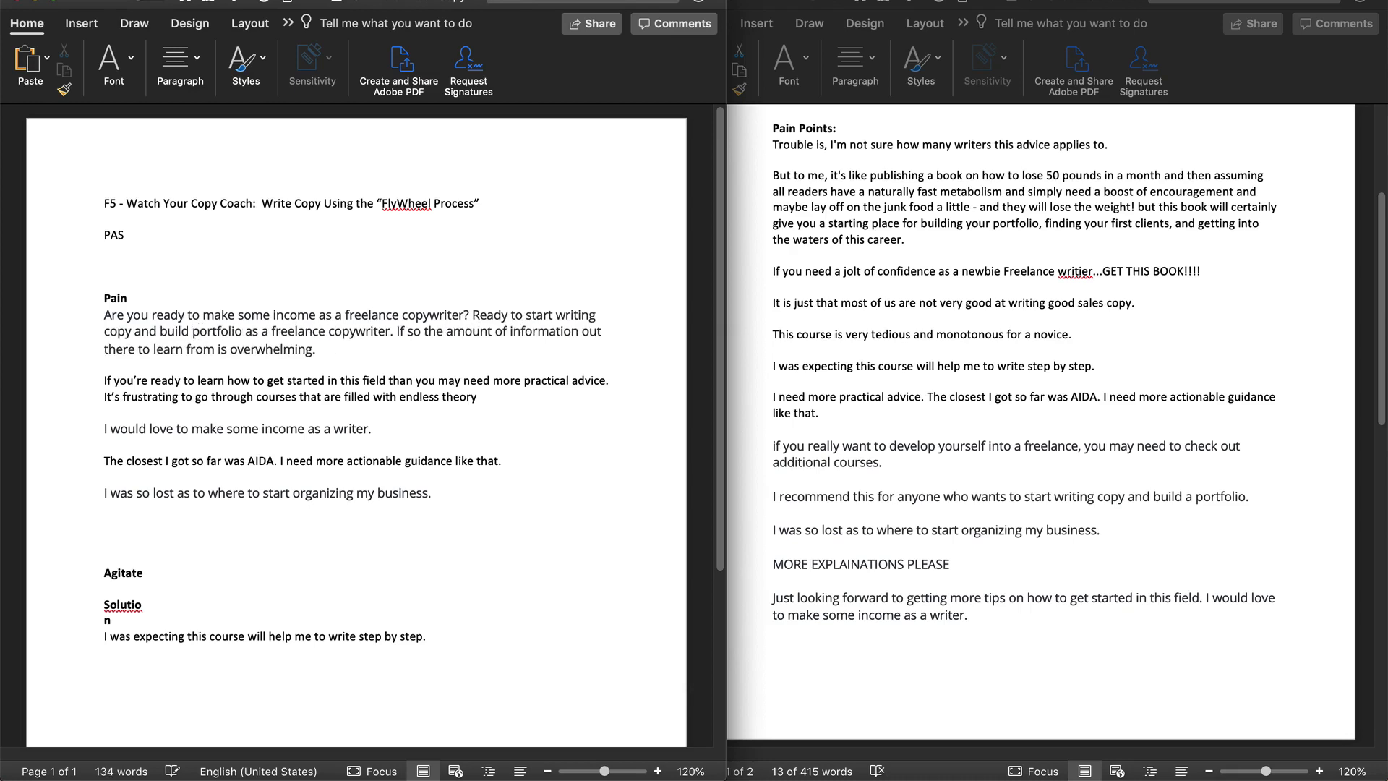
{"action": "type", "text": "your"}
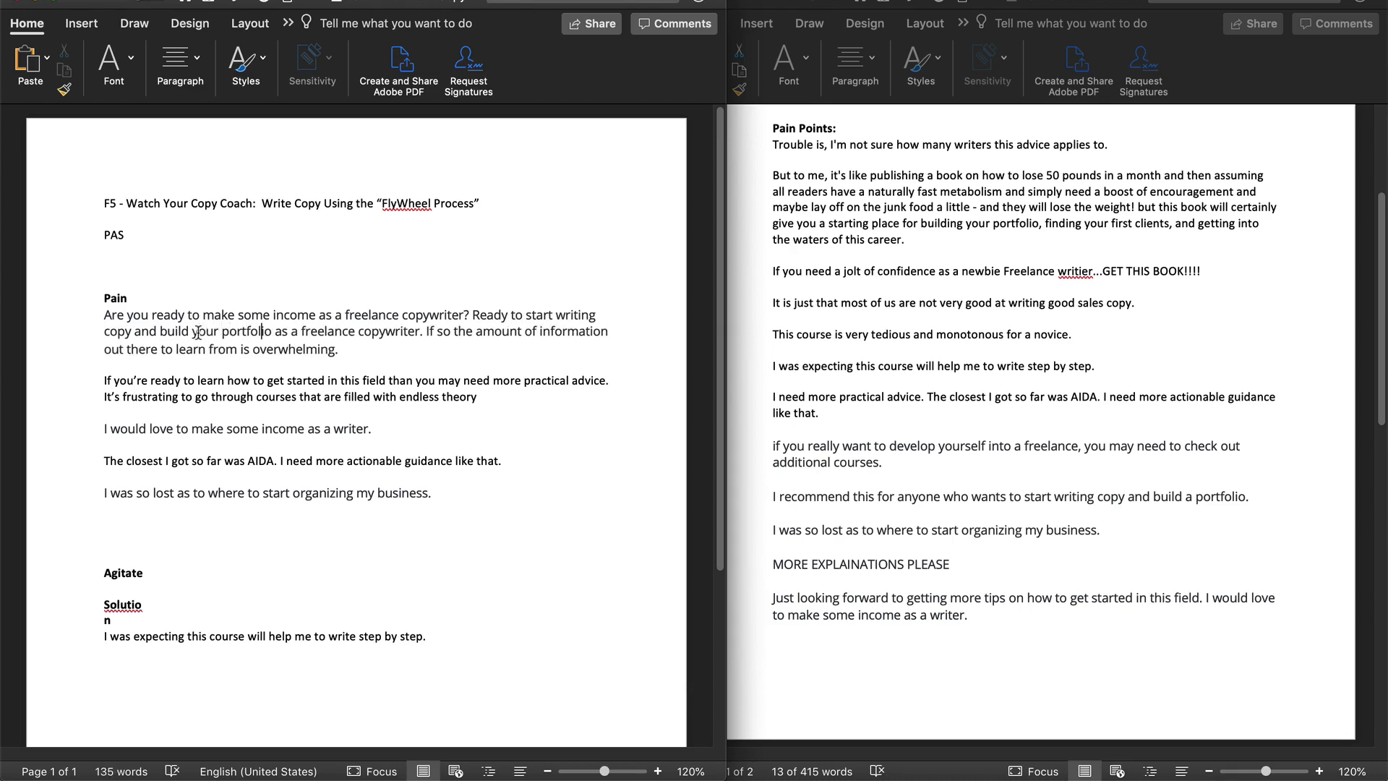
{"action": "left_click_drag", "start_coordinate": [269, 333], "coordinate": [422, 338]}
{"action": "type", "text": "portfolio"}
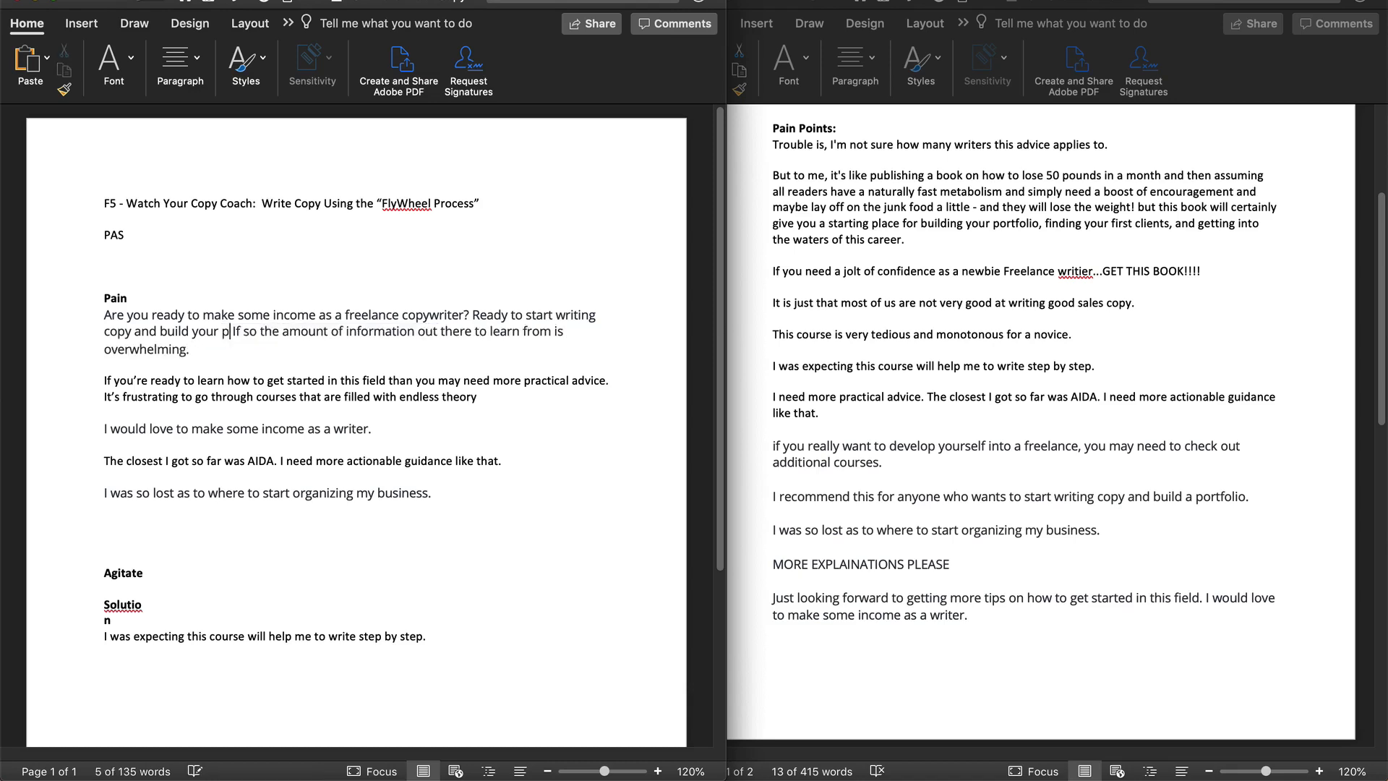
{"action": "type", "text": "?"}
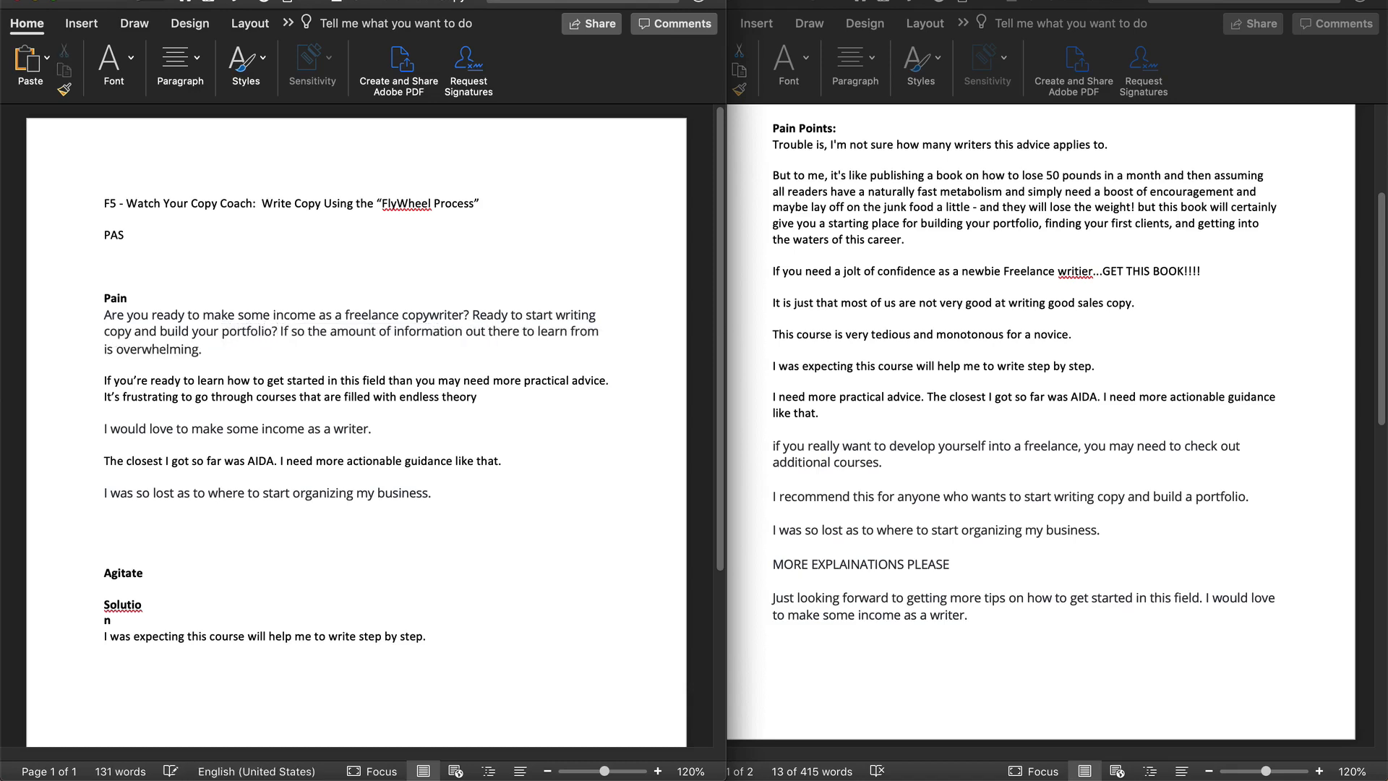
{"action": "key", "text": "Return"}
{"action": "key", "text": "Return"}
Extend the "If so" sentence so that it ends with "overwhelming and not practical.".
{"action": "left_click", "coordinate": [106, 369]}
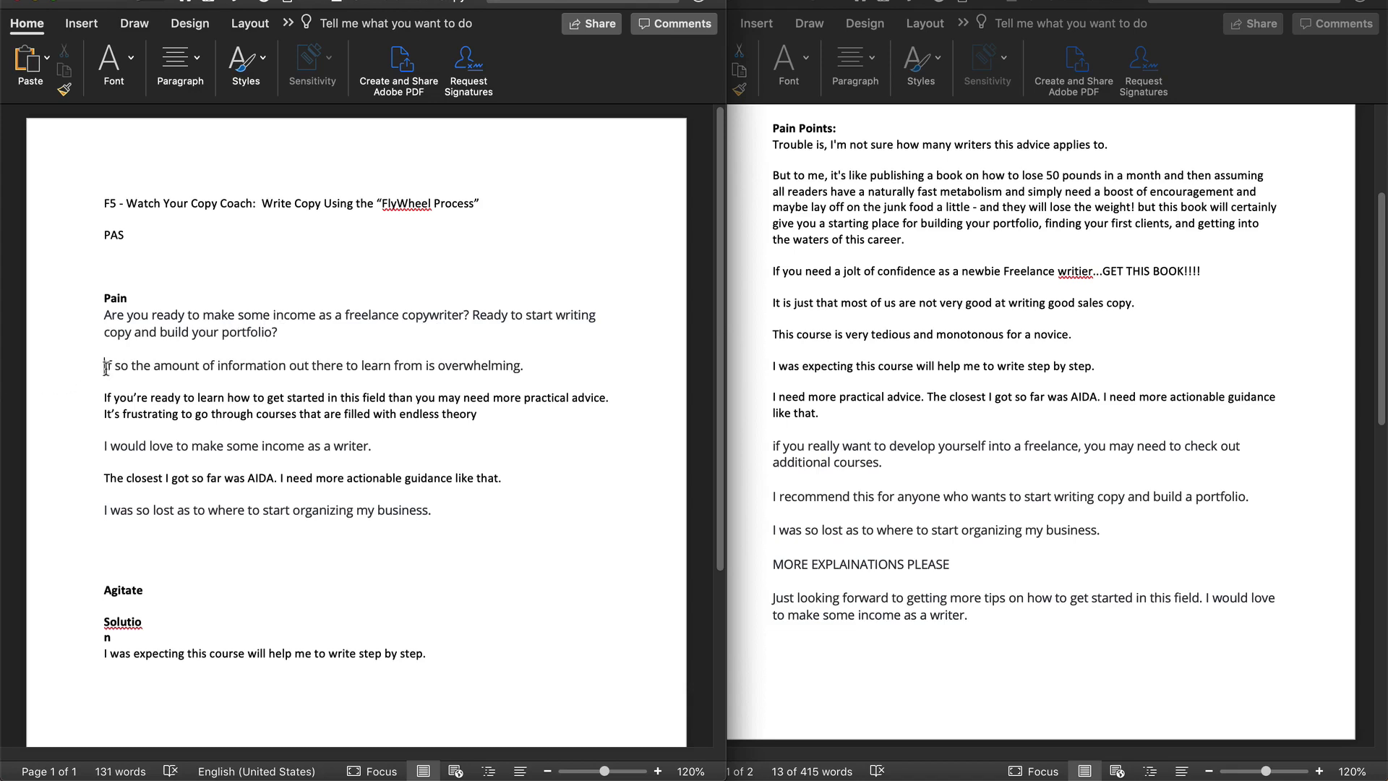
{"action": "left_click", "coordinate": [127, 366]}
{"action": "left_click", "coordinate": [521, 365]}
{"action": "type", "text": "and not practical"}
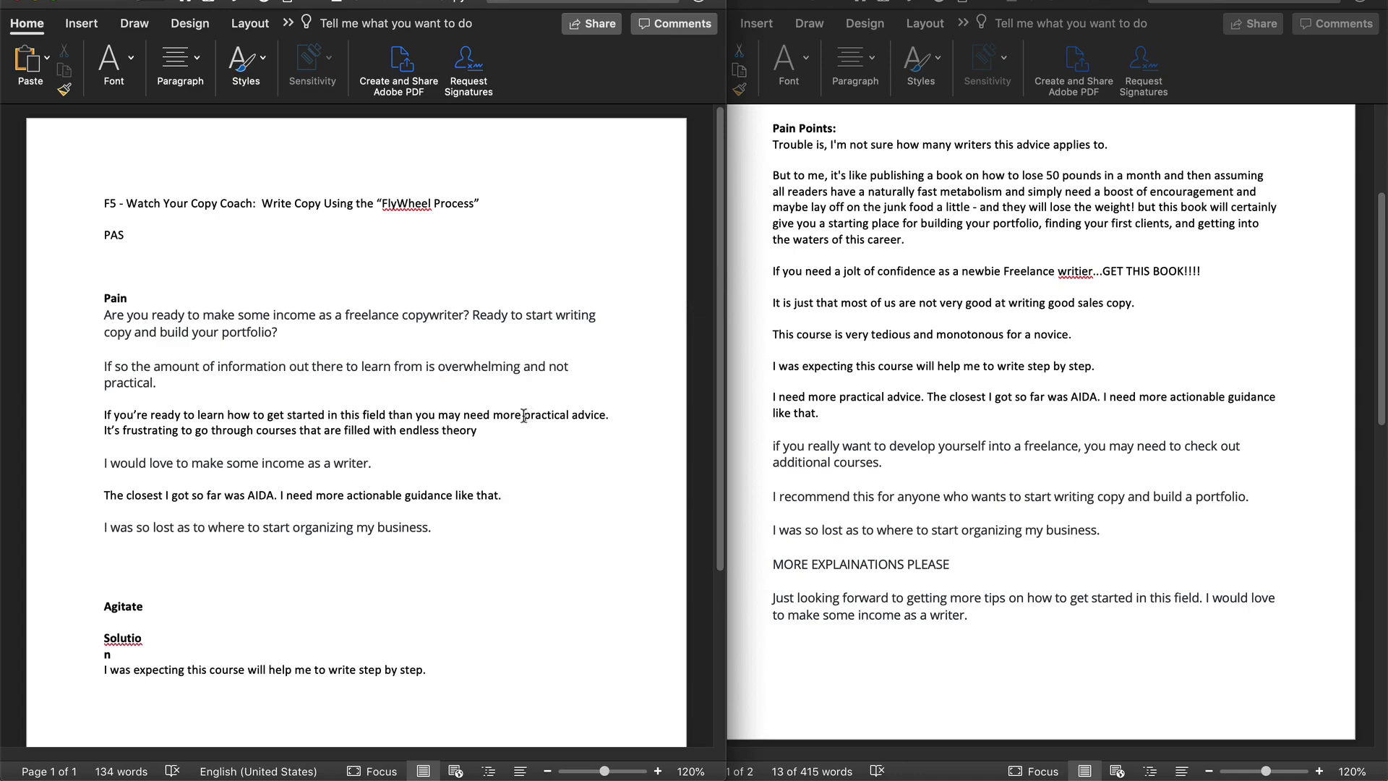
Reword the "If you're ready" paragraph to say "more actionable advice" and "waste time browsing courses", and end it with a period.
{"action": "left_click_drag", "start_coordinate": [523, 415], "coordinate": [572, 417]}
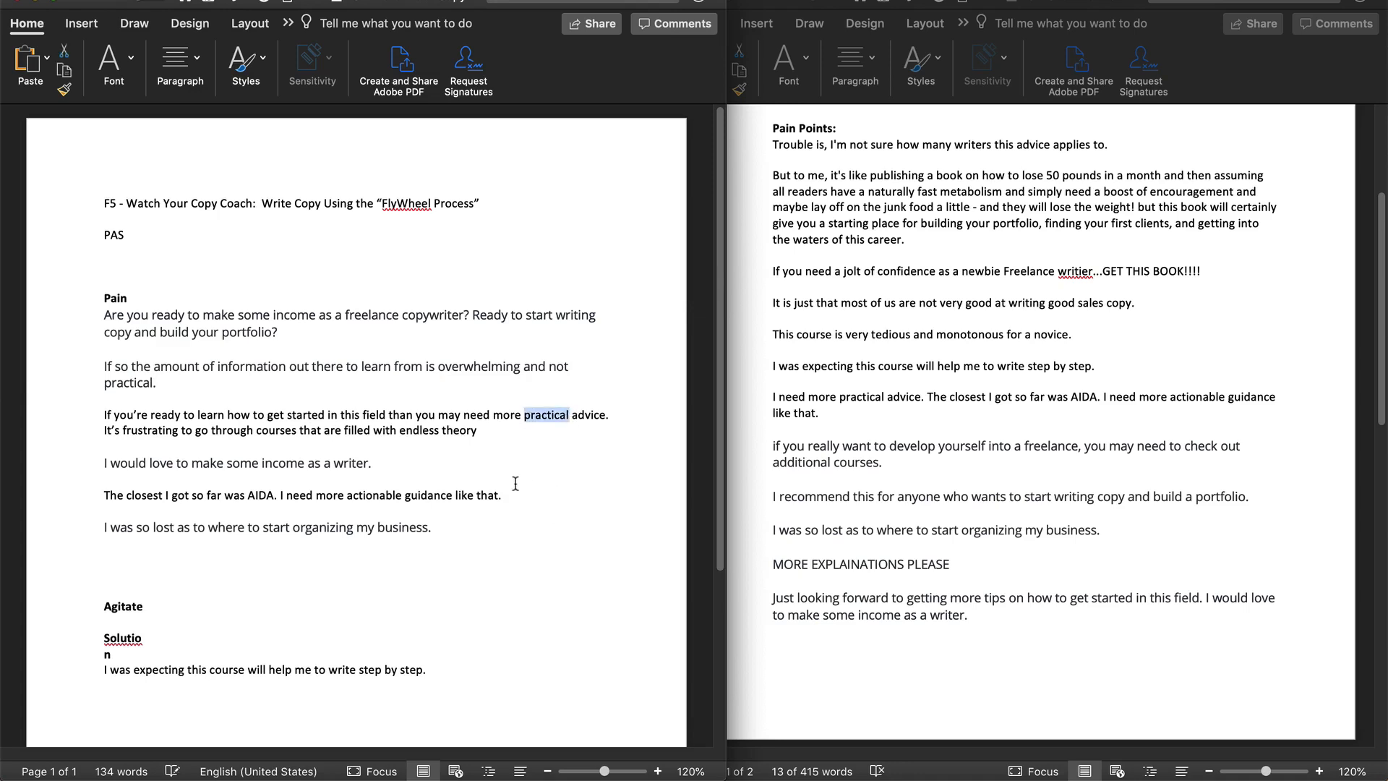
{"action": "type", "text": "actionable"}
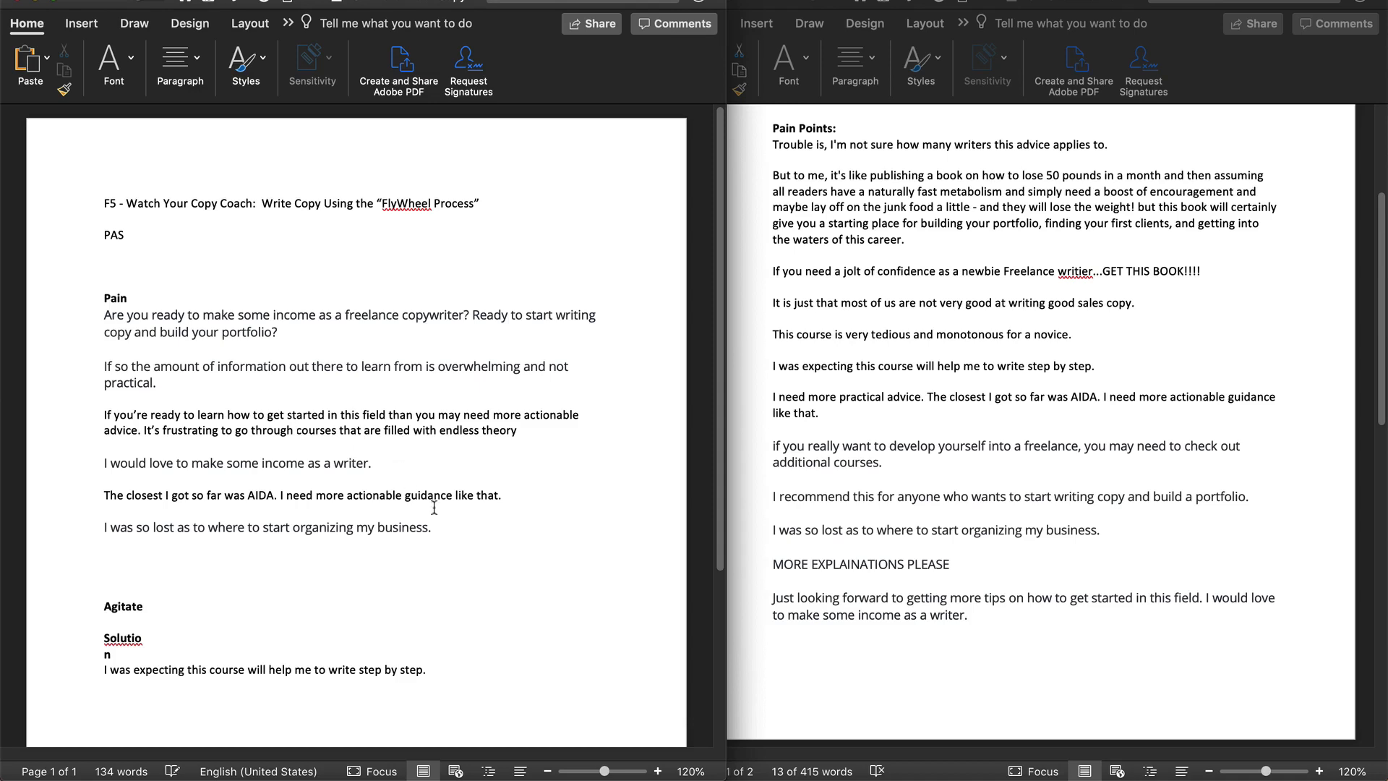
{"action": "left_click_drag", "start_coordinate": [235, 430], "coordinate": [278, 435]}
{"action": "type", "text": "waste time "}
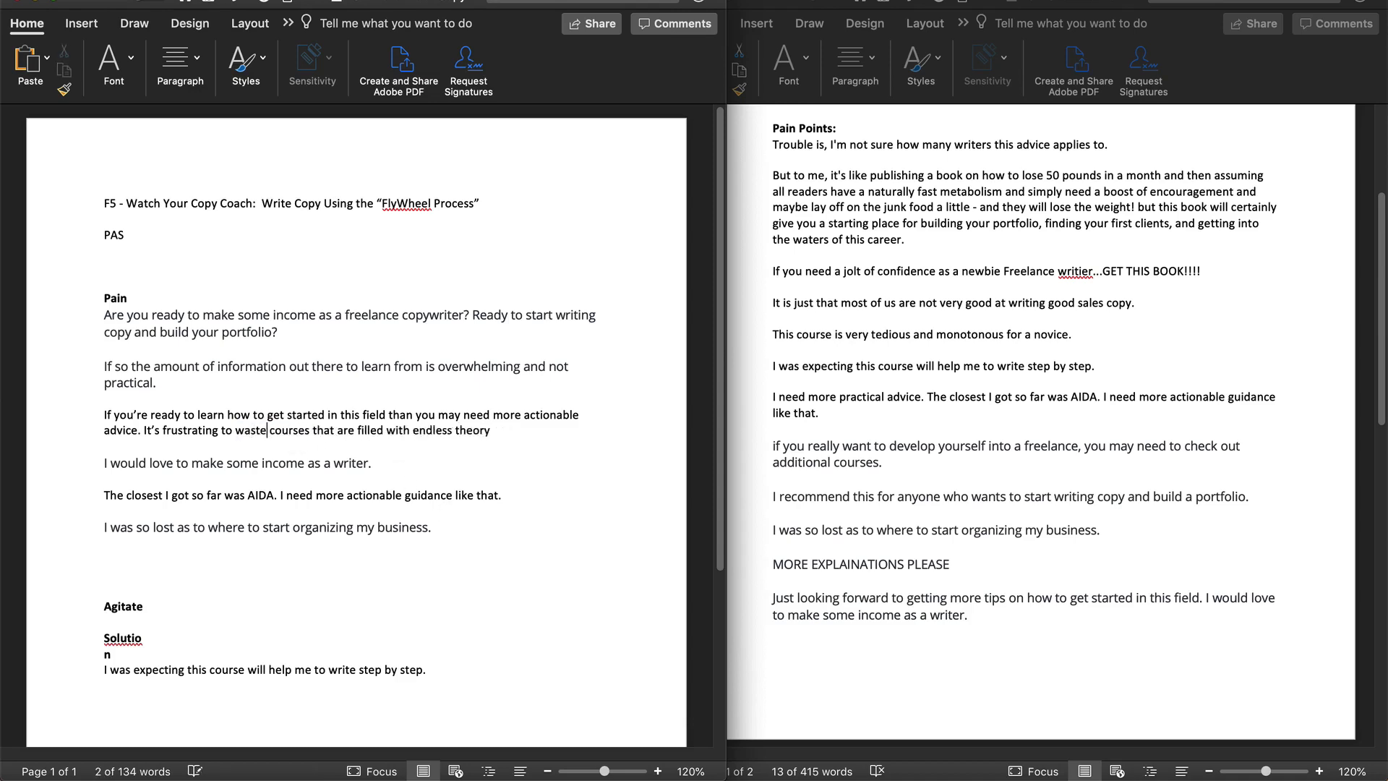
{"action": "type", "text": "browsing"}
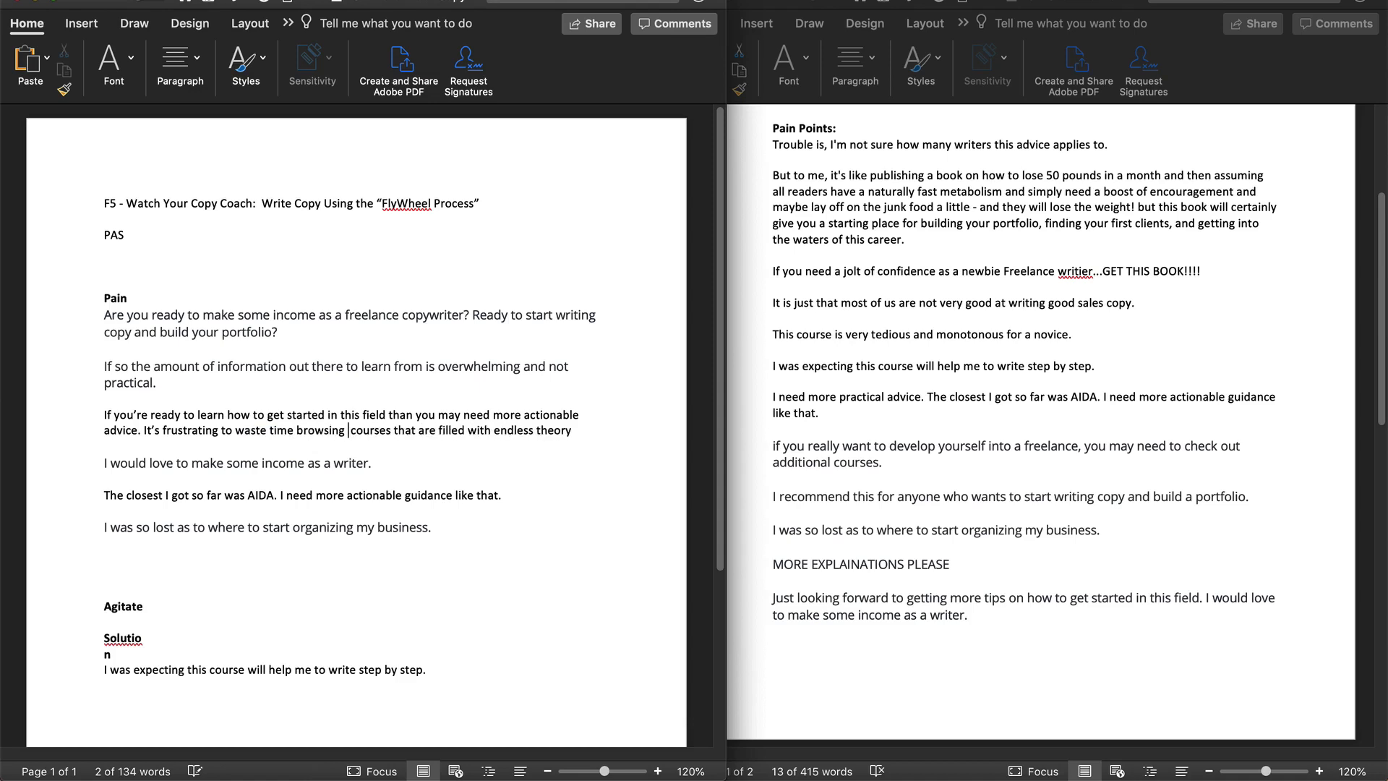
{"action": "left_click", "coordinate": [564, 434]}
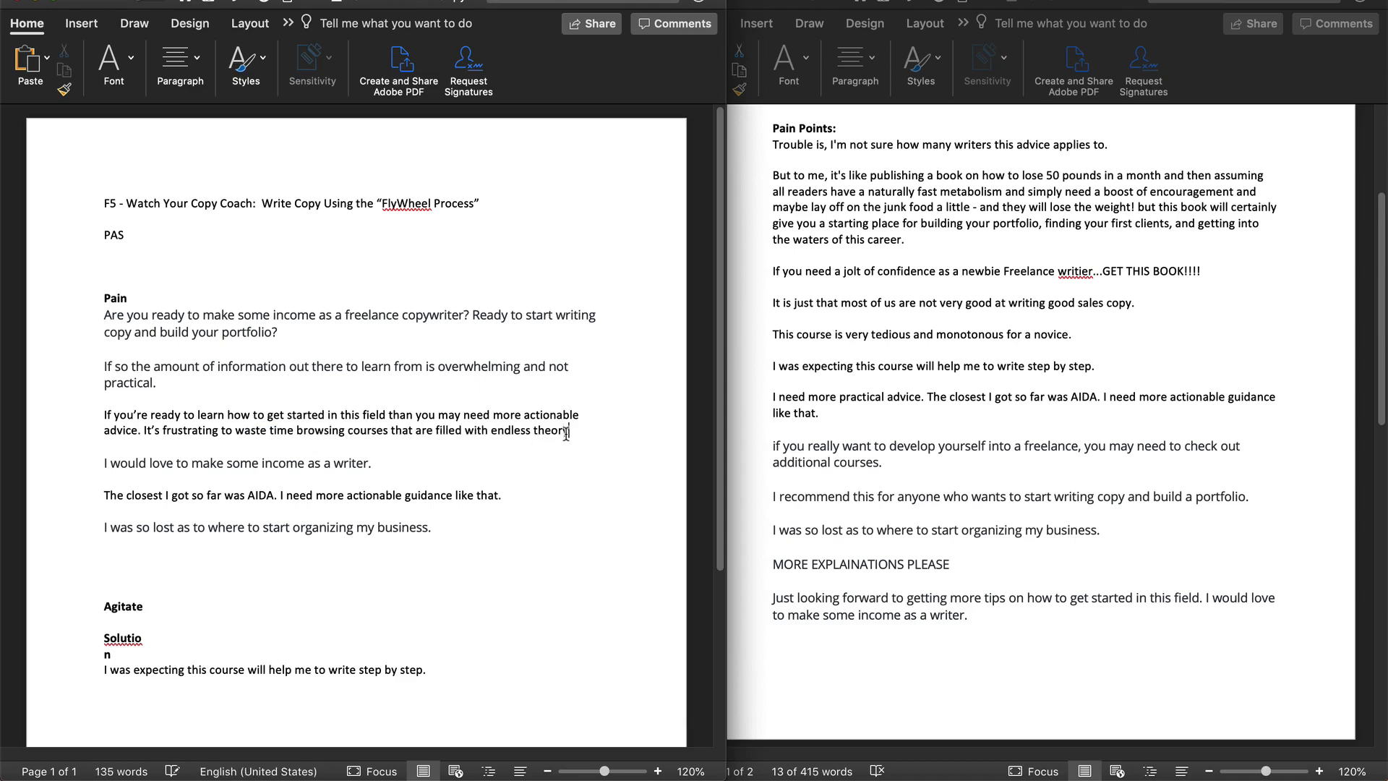
{"action": "left_click", "coordinate": [571, 432]}
Delete the writer-income and AIDA paragraphs under Pain and start the last Pain paragraph with "It can make you feel lost".
{"action": "left_click_drag", "start_coordinate": [526, 497], "coordinate": [84, 475]}
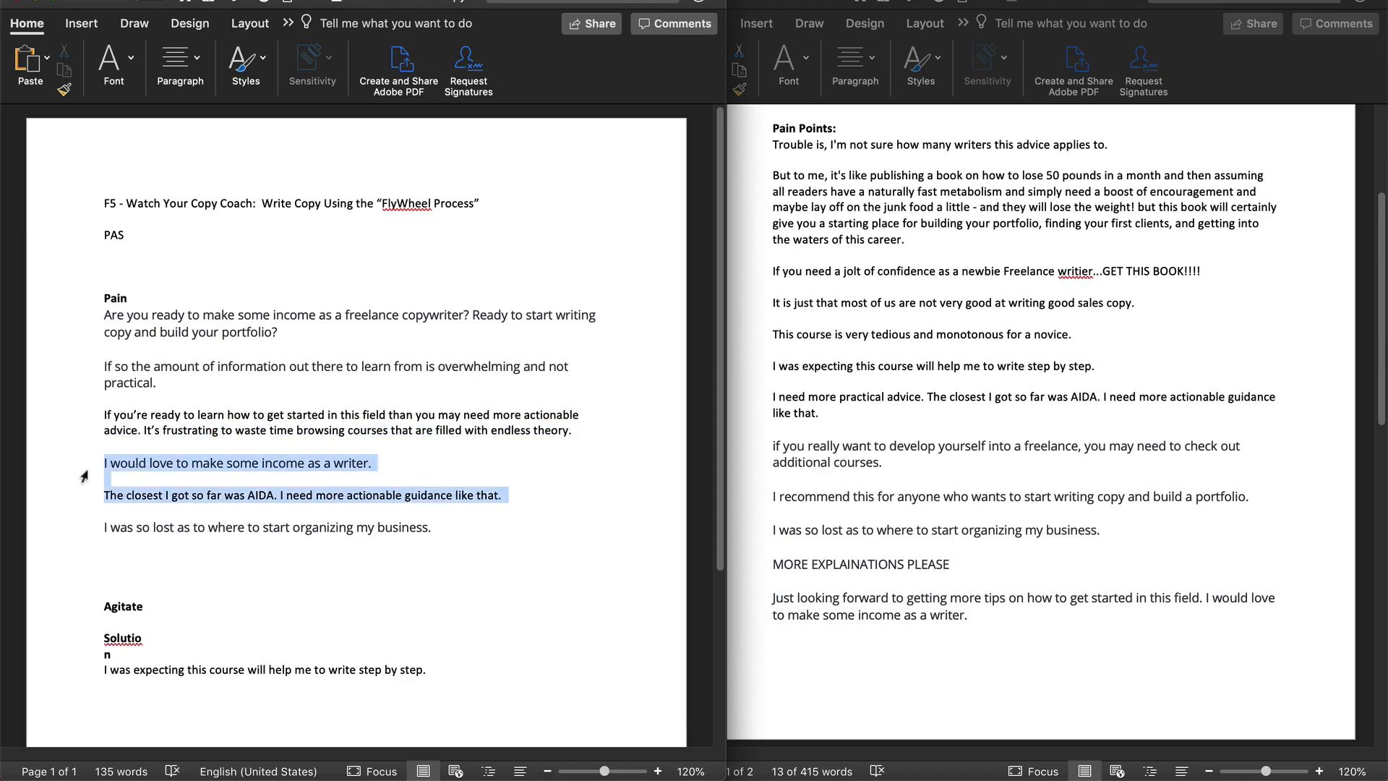
{"action": "key", "text": "BackSpace"}
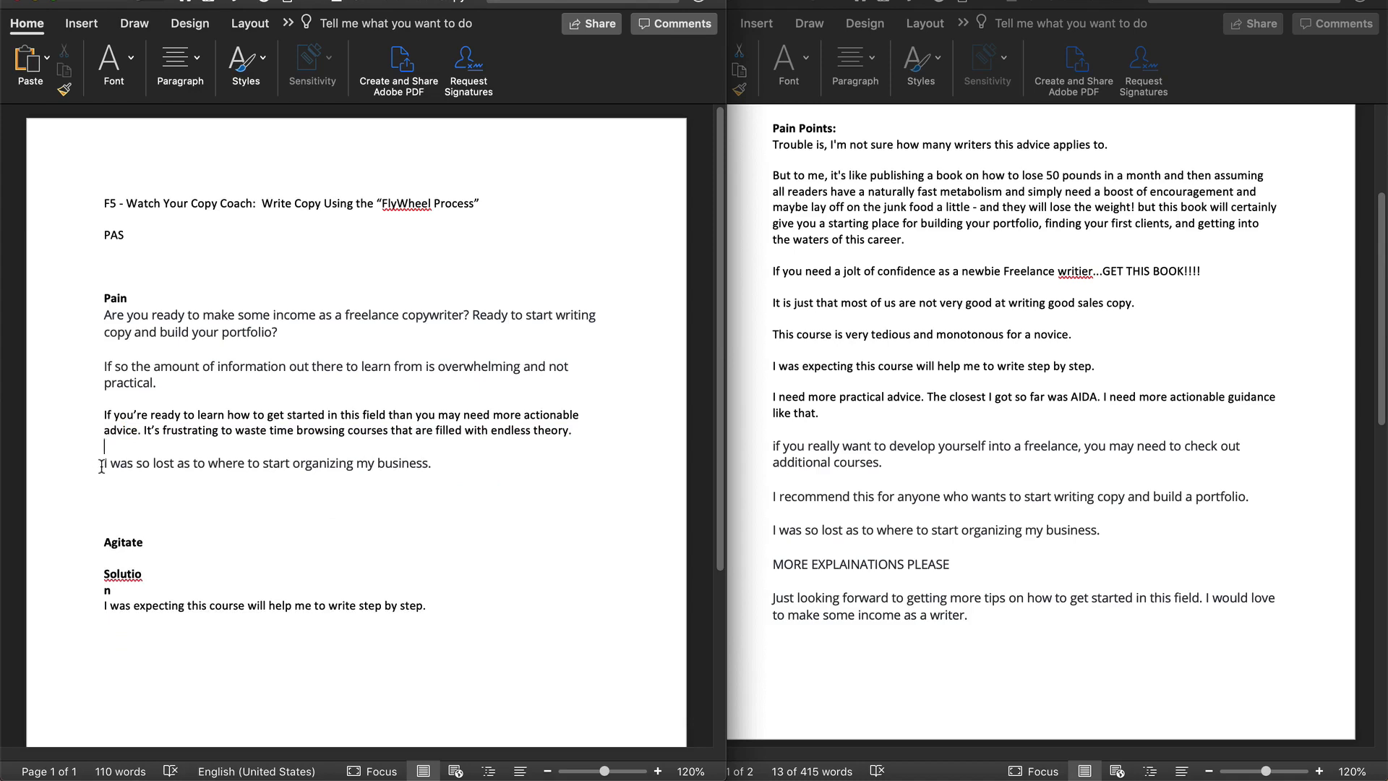
{"action": "type", "text": "It can make you feel l"}
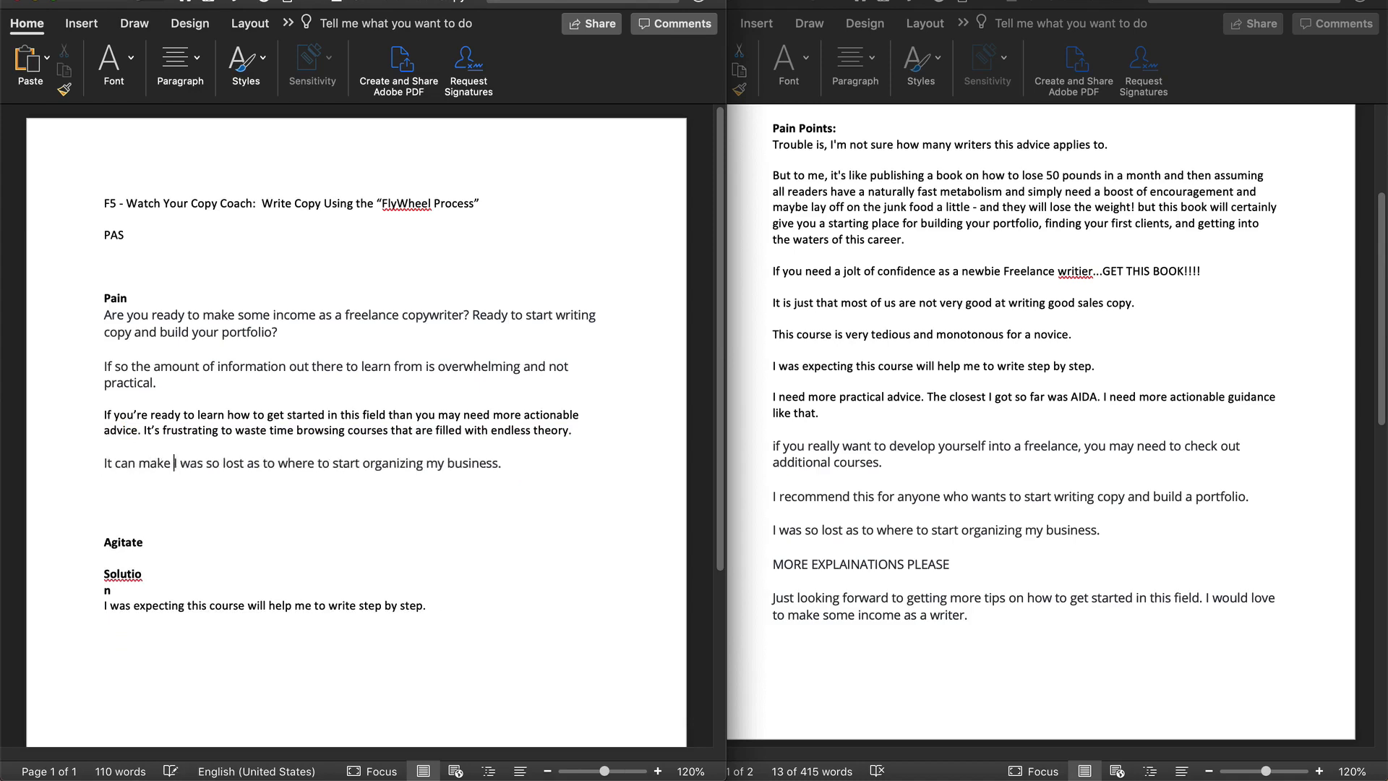
{"action": "type", "text": "ost "}
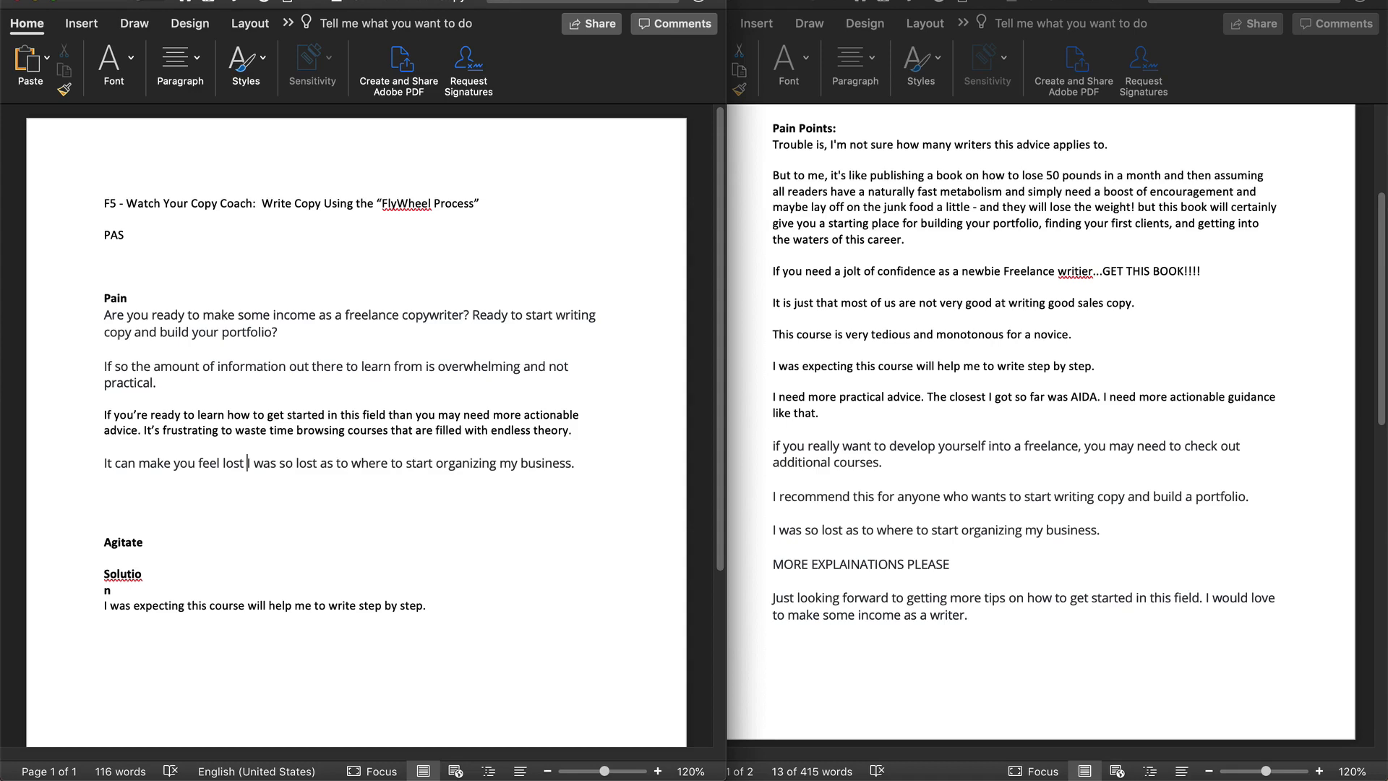
{"action": "type", "text": "as to"}
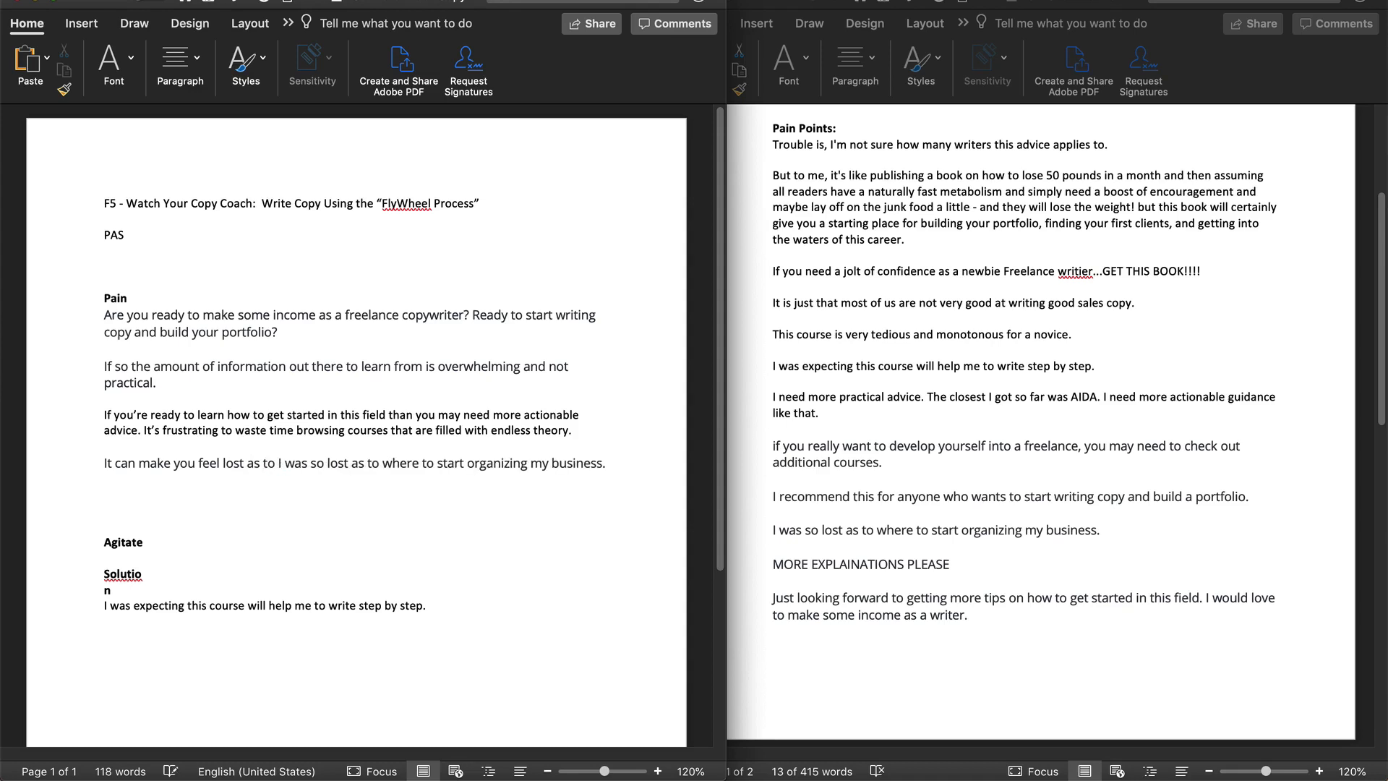
{"action": "key", "text": "BackSpace"}
{"action": "key", "text": "BackSpace"}
{"action": "key", "text": "BackSpace"}
{"action": "key", "text": "BackSpace"}
{"action": "key", "text": "BackSpace"}
{"action": "key", "text": "BackSpace"}
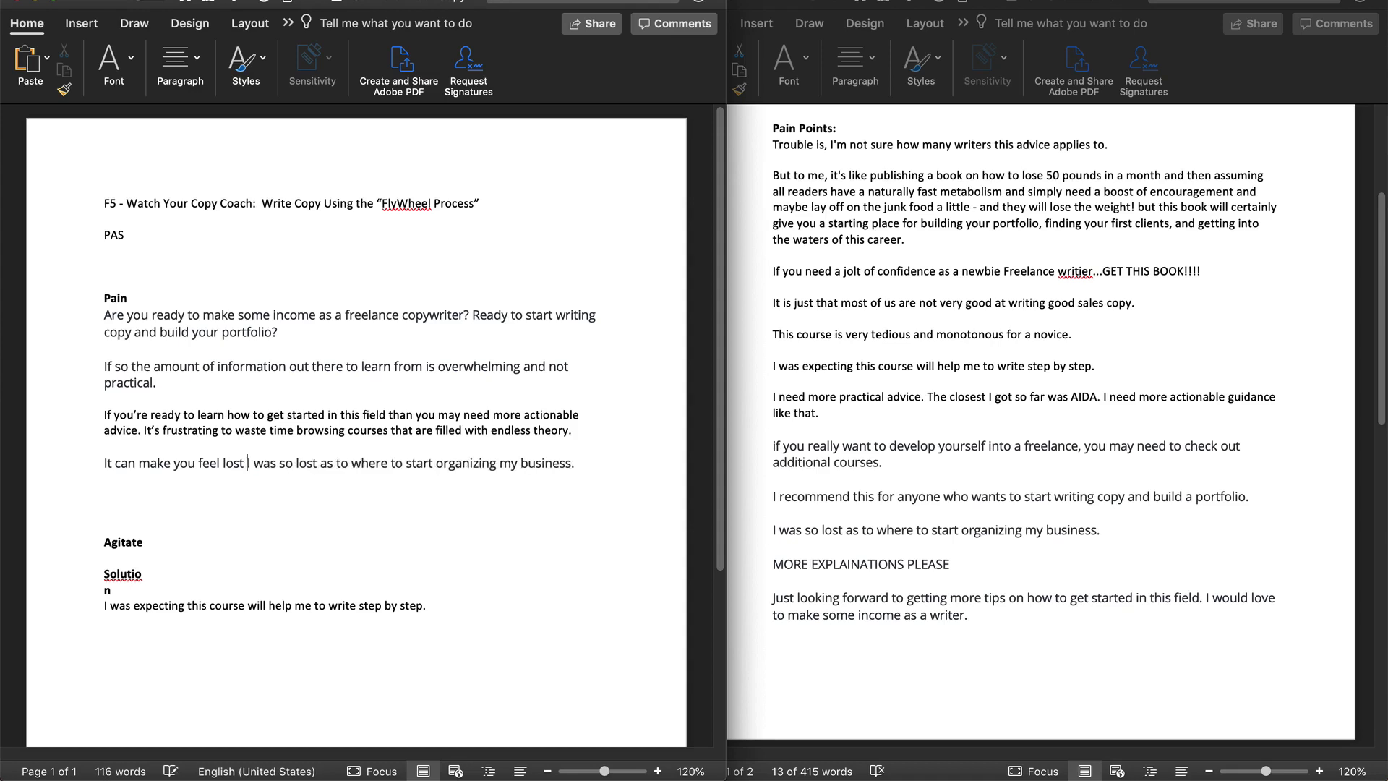
Finish the "feel lost" sentence with "when it comes to starting your career as a freelance copywriter." and remove the leftover review text.
{"action": "type", "text": "when it comes to starting"}
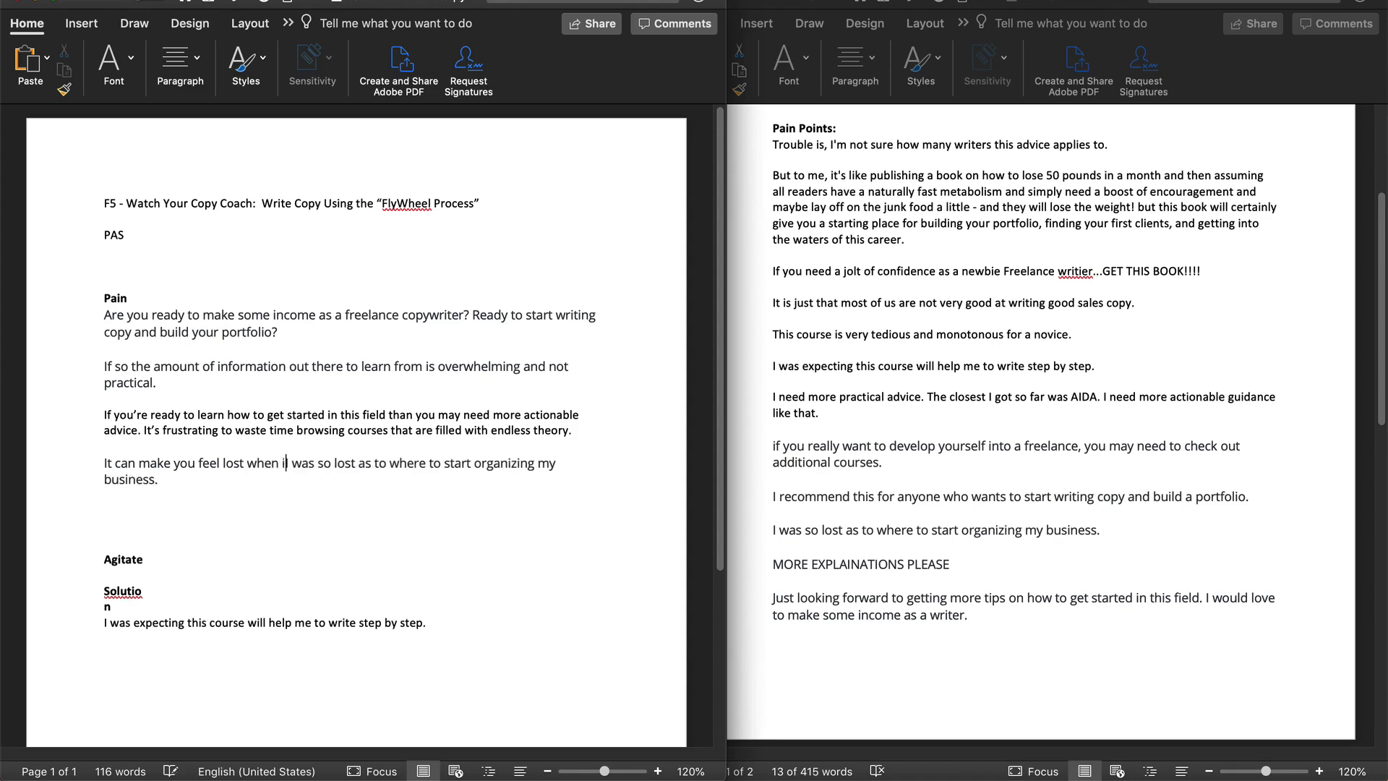
{"action": "type", "text": " your career as a fre"}
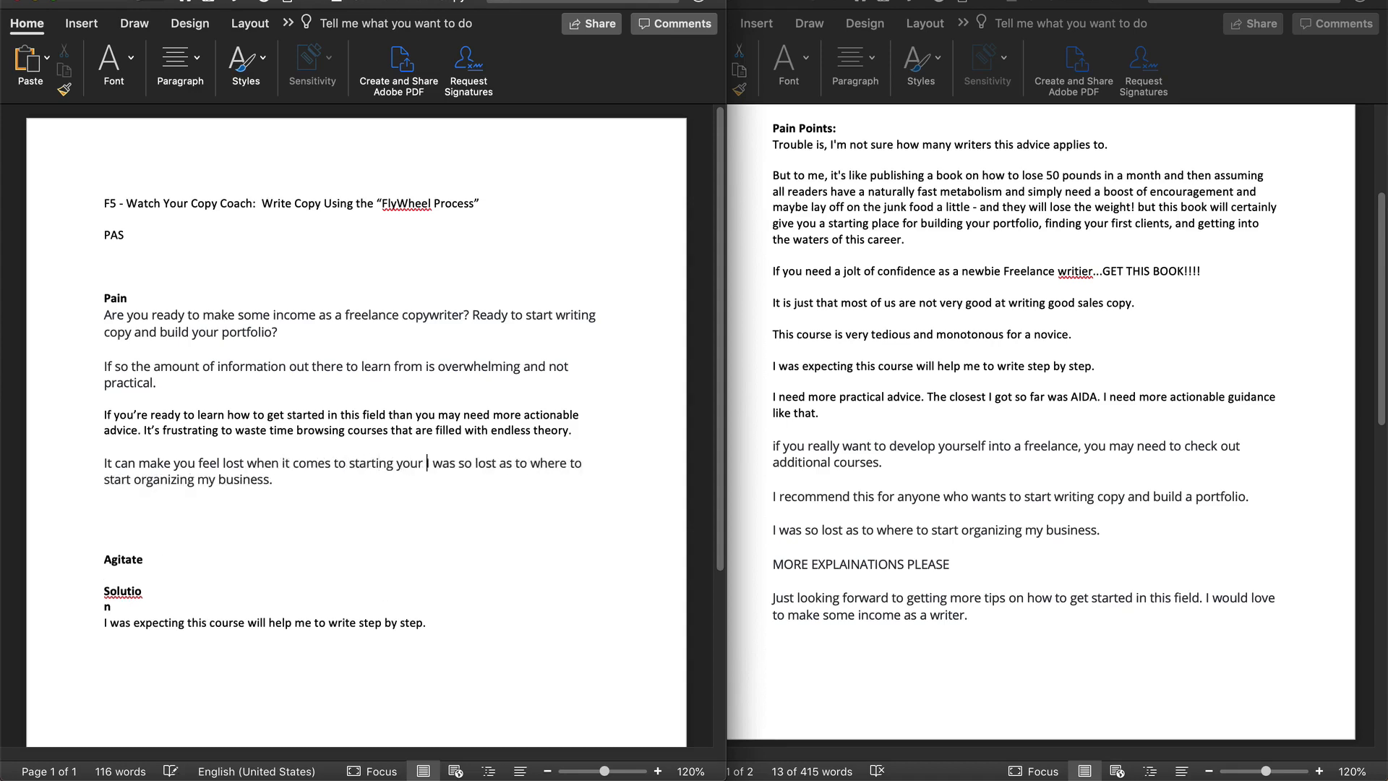
{"action": "type", "text": "elance copywriter."}
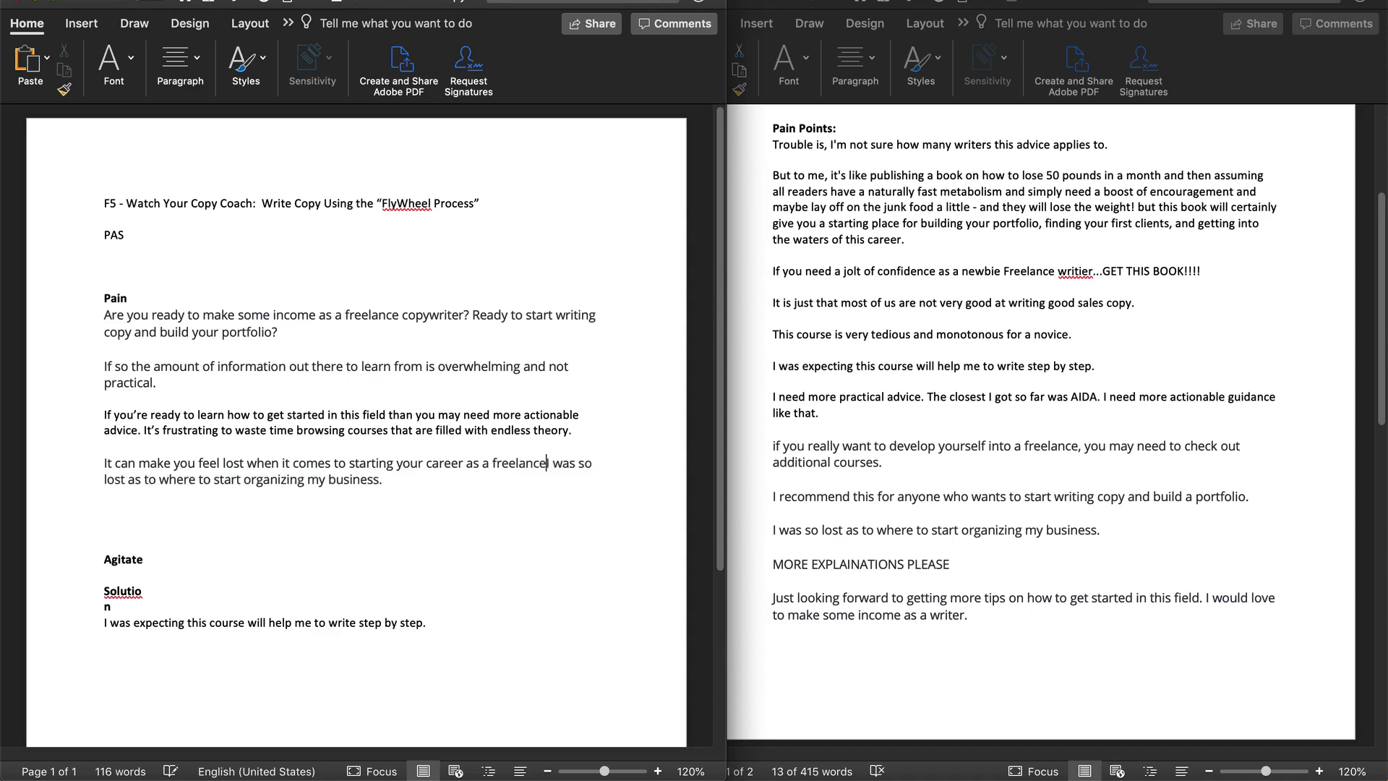
{"action": "key", "text": "shift+super+Right"}
{"action": "key", "text": "BackSpace"}
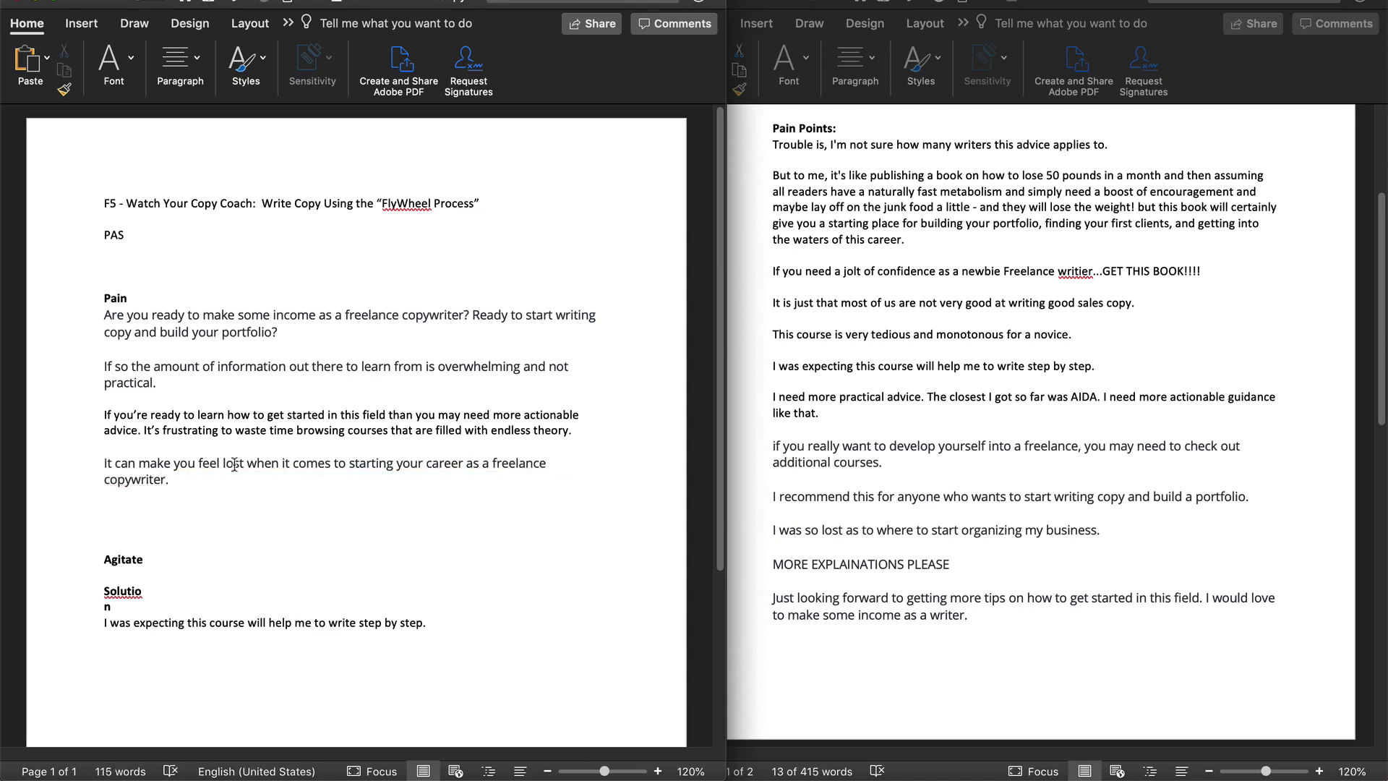
Rejoin the broken "Solution" heading on one line and adjust the blank lines to leave writing space directly under Agitate.
{"action": "left_click_drag", "start_coordinate": [103, 315], "coordinate": [167, 479]}
{"action": "left_click", "coordinate": [107, 574]}
{"action": "left_click", "coordinate": [107, 609]}
{"action": "key", "text": "BackSpace"}
{"action": "key", "text": "Up"}
{"action": "key", "text": "Return"}
{"action": "key", "text": "Return"}
{"action": "key", "text": "Up"}
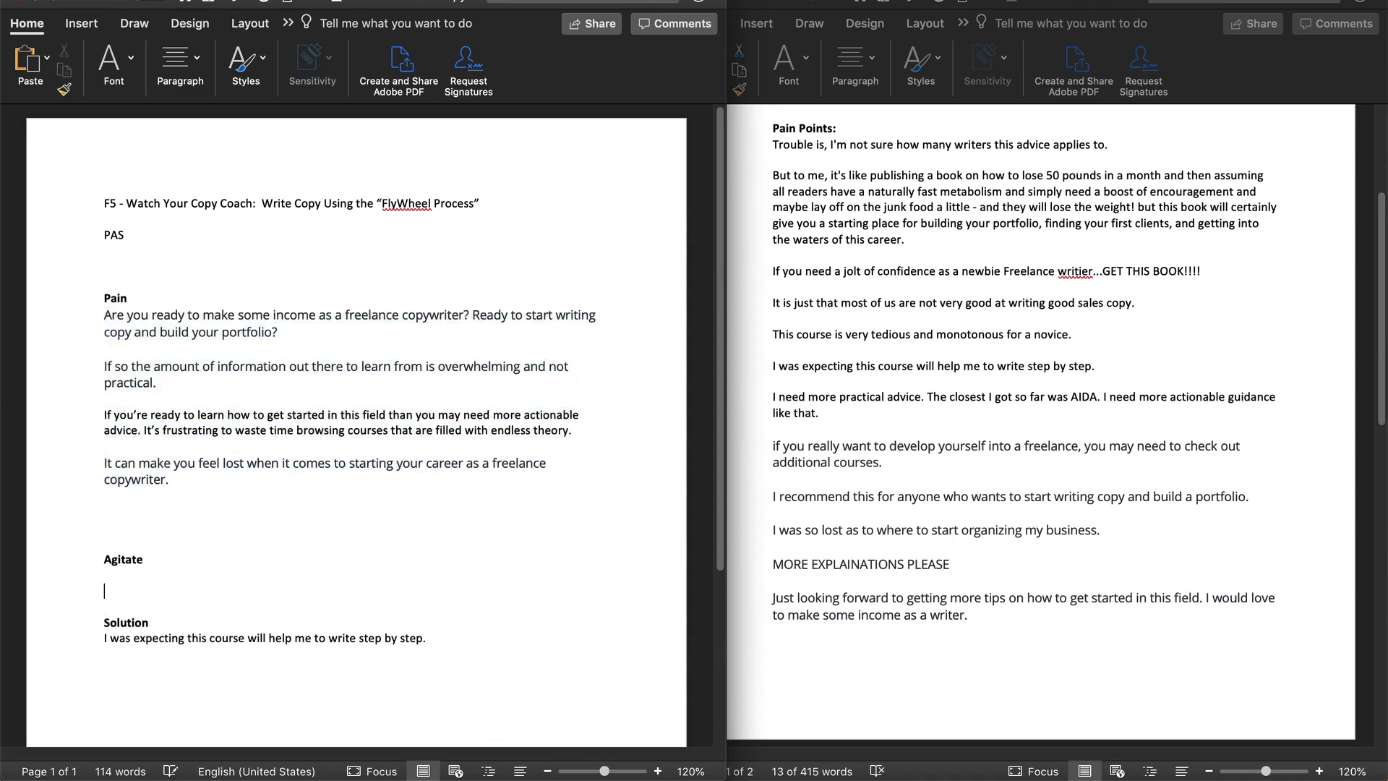
{"action": "key", "text": "BackSpace"}
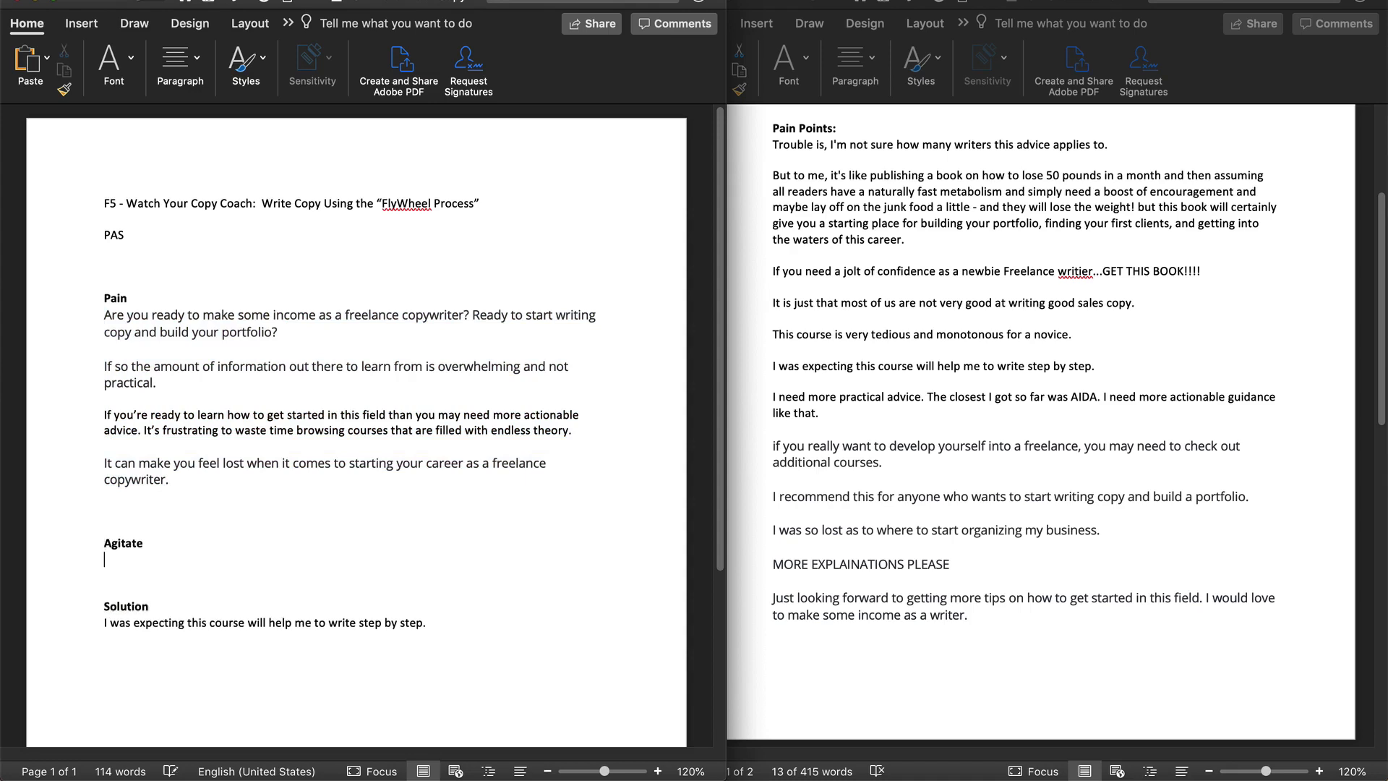
Examine the collected pain points and possible solutions in the research document for material suited to the Agitate section.
{"action": "left_click", "coordinate": [811, 417]}
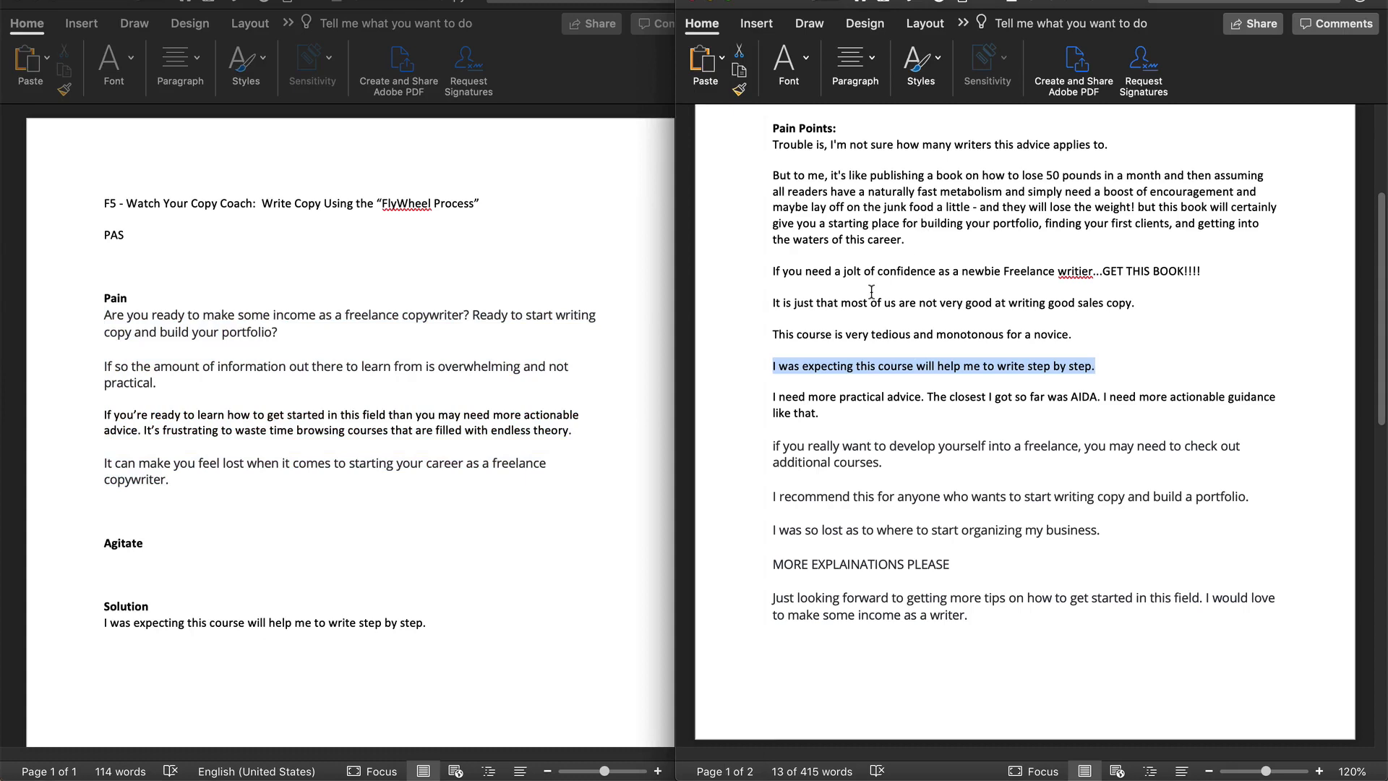
{"action": "left_click", "coordinate": [906, 444]}
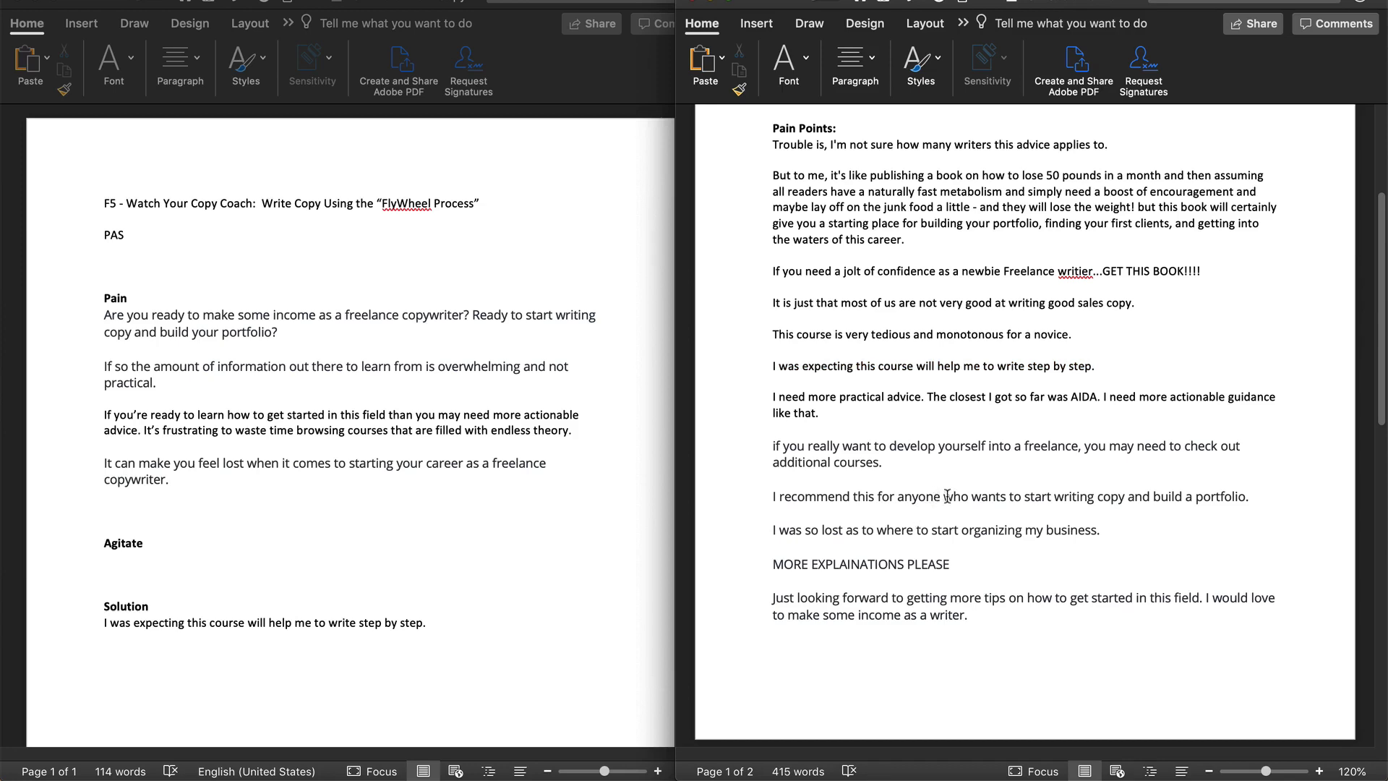
{"action": "left_click", "coordinate": [525, 562]}
{"action": "left_click", "coordinate": [854, 528]}
{"action": "scroll", "coordinate": [915, 575], "scroll_direction": "down", "scroll_amount": 2}
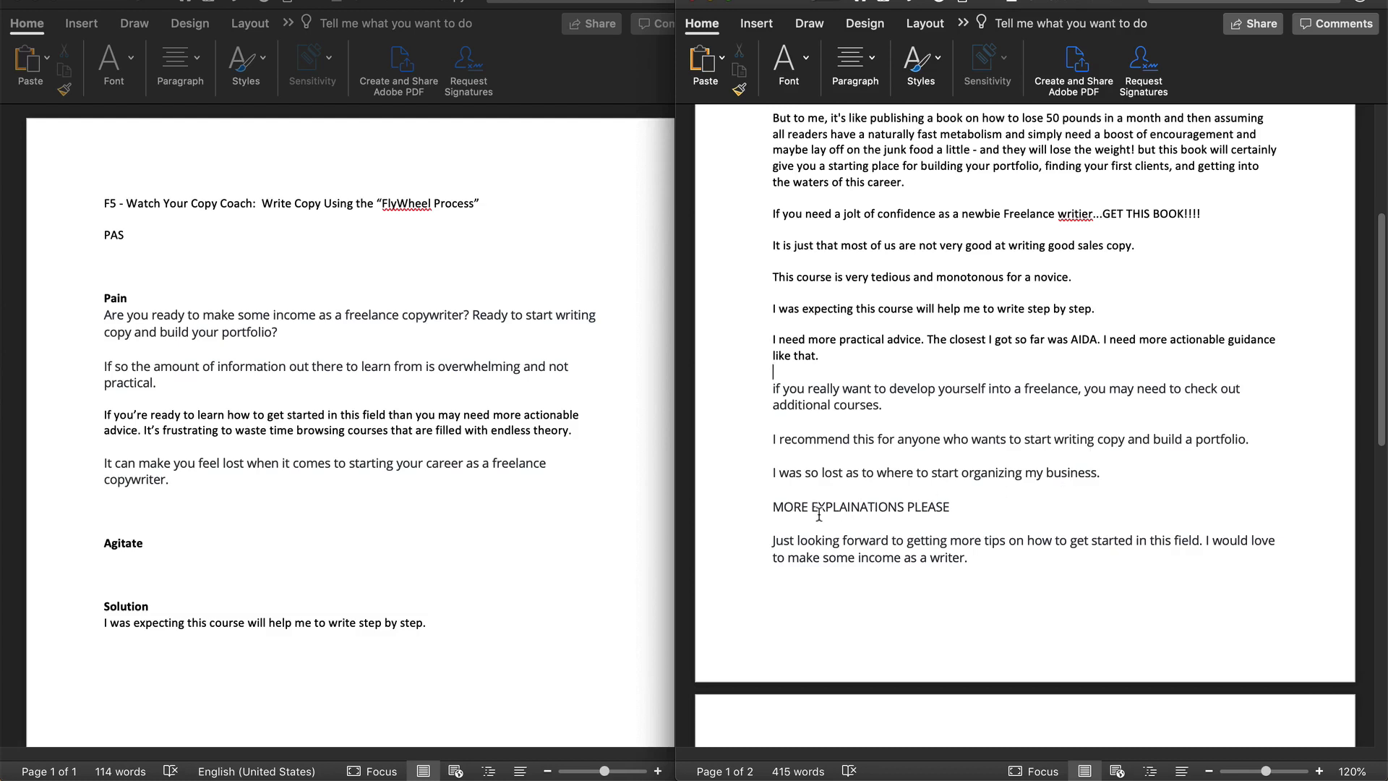
{"action": "left_click", "coordinate": [190, 557]}
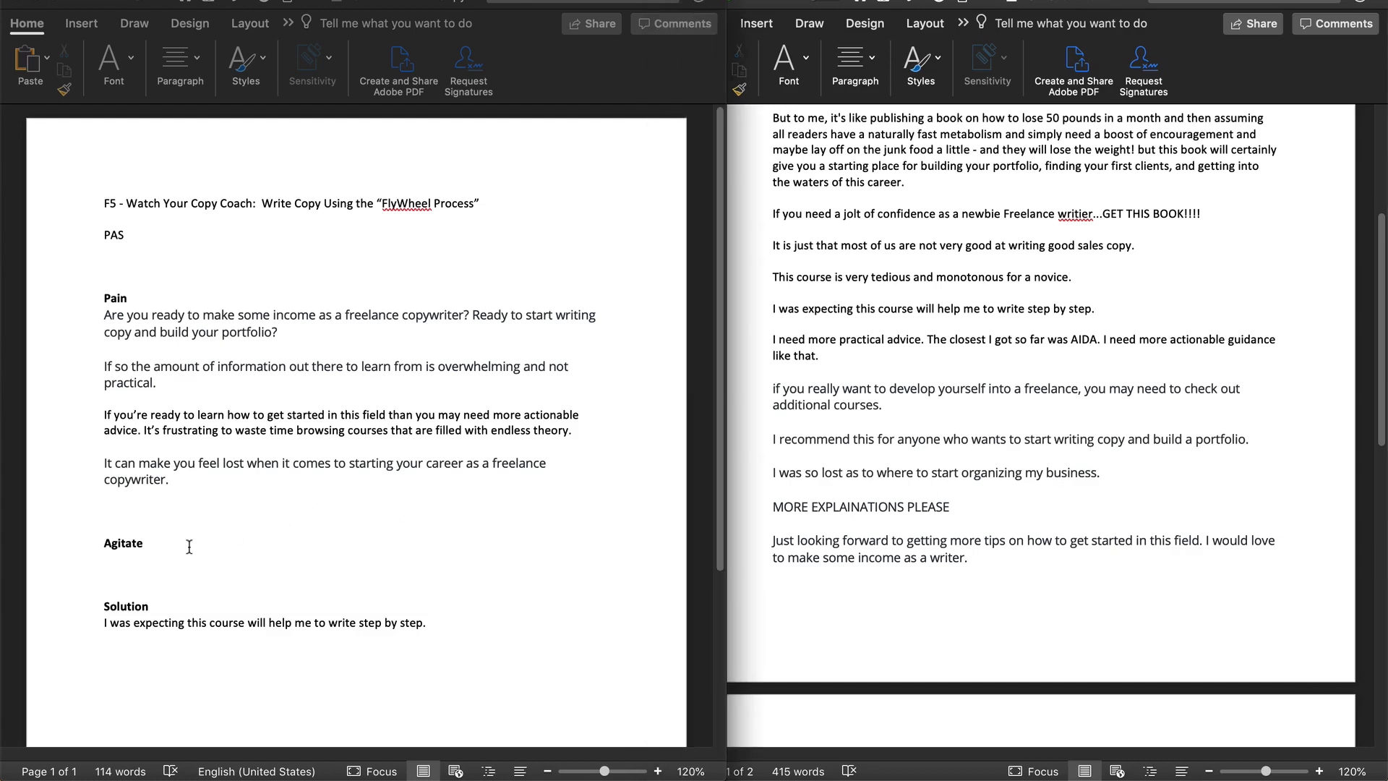
{"action": "scroll", "coordinate": [1028, 610], "scroll_direction": "down", "scroll_amount": 10}
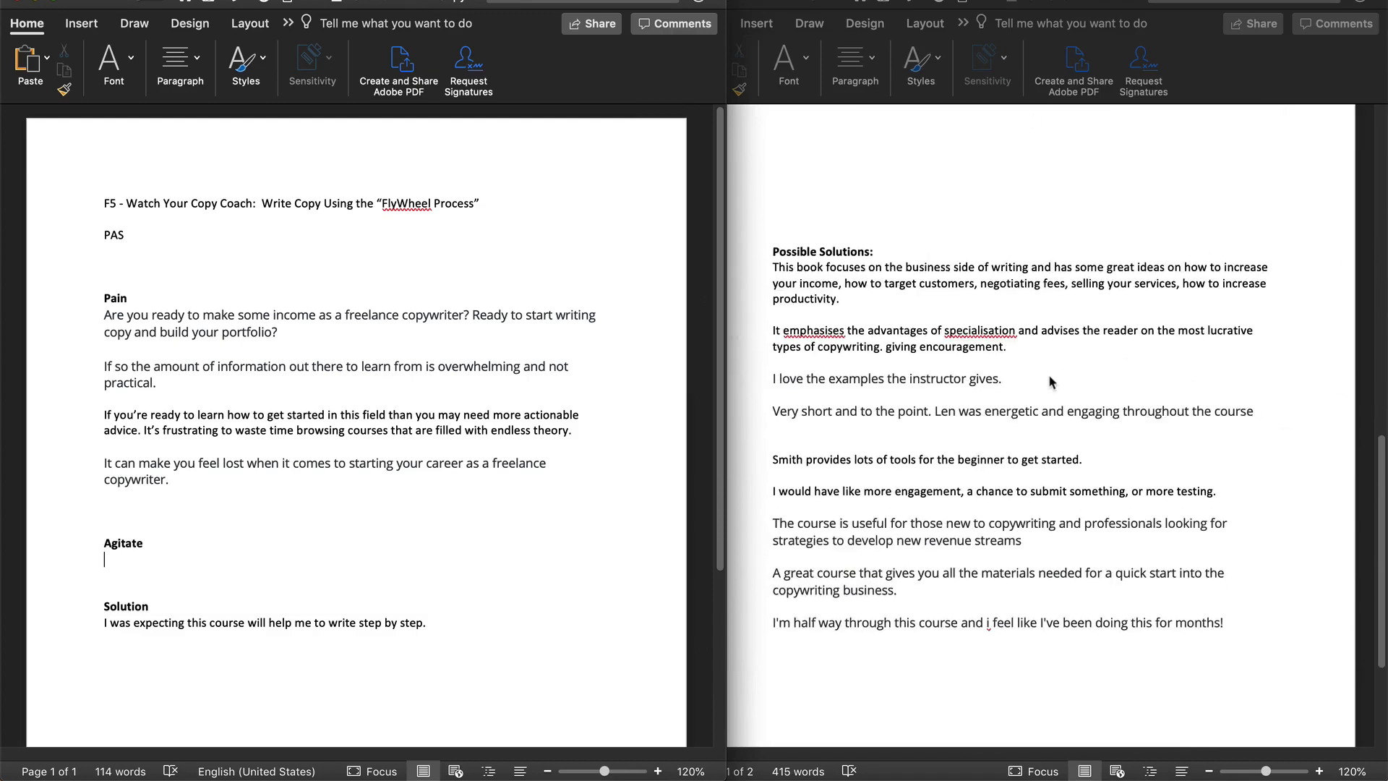
{"action": "scroll", "coordinate": [949, 303], "scroll_direction": "up", "scroll_amount": 5}
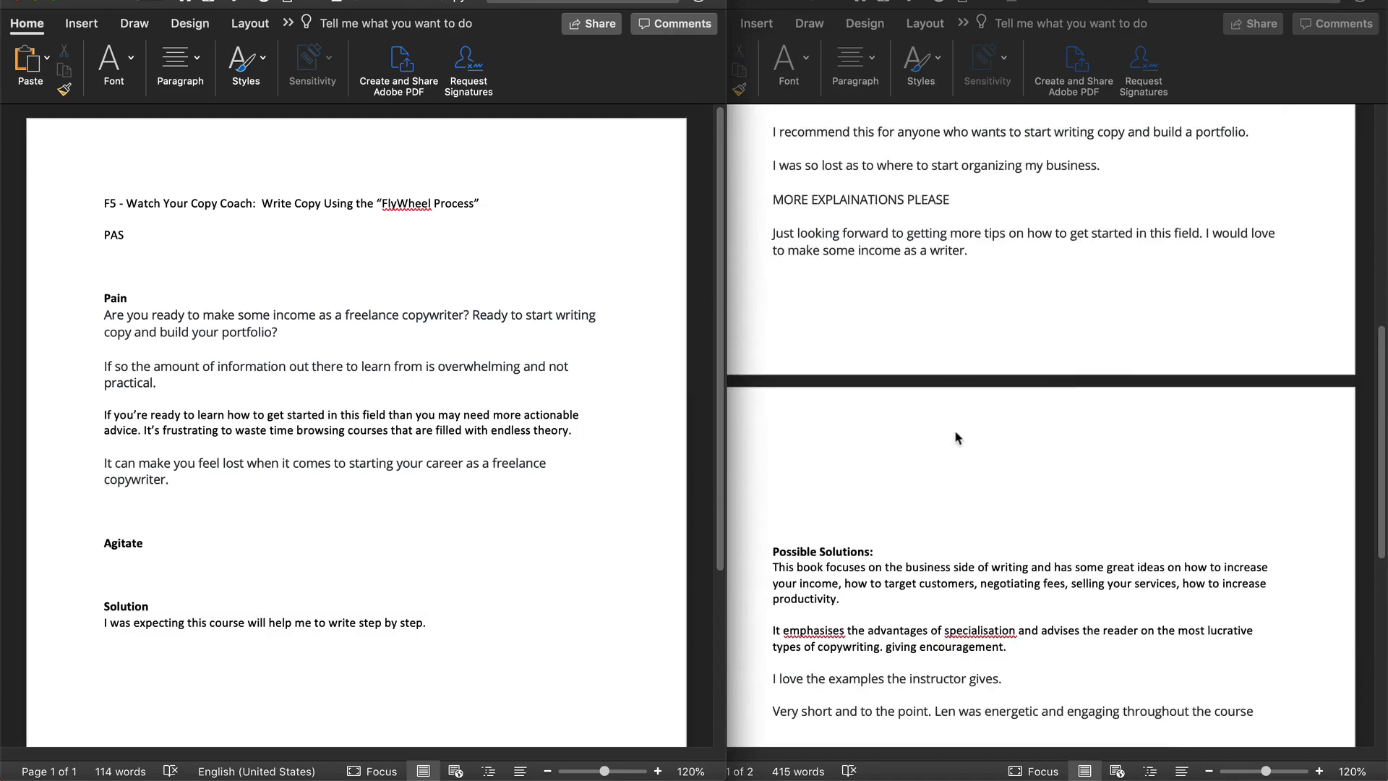
{"action": "scroll", "coordinate": [1001, 555], "scroll_direction": "down", "scroll_amount": 3}
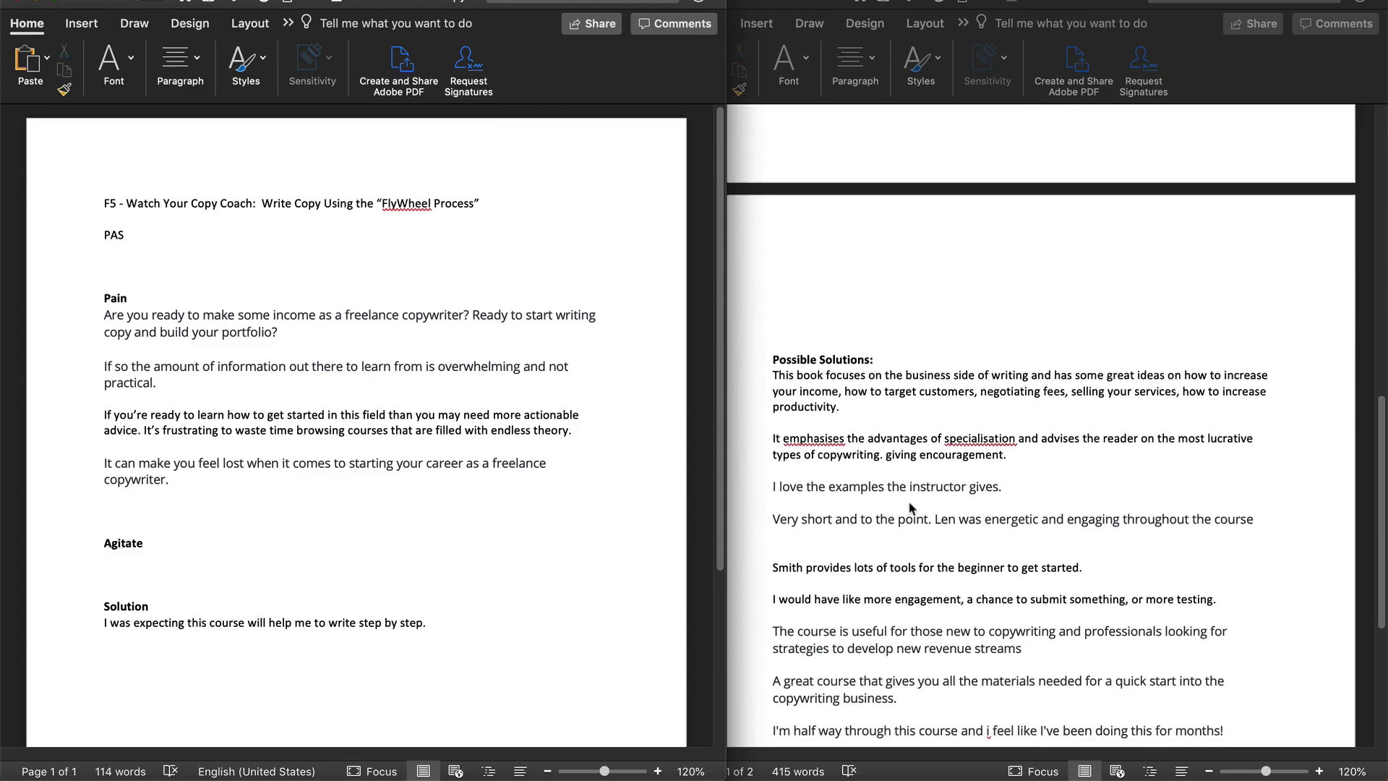
{"action": "scroll", "coordinate": [827, 378], "scroll_direction": "down", "scroll_amount": 2}
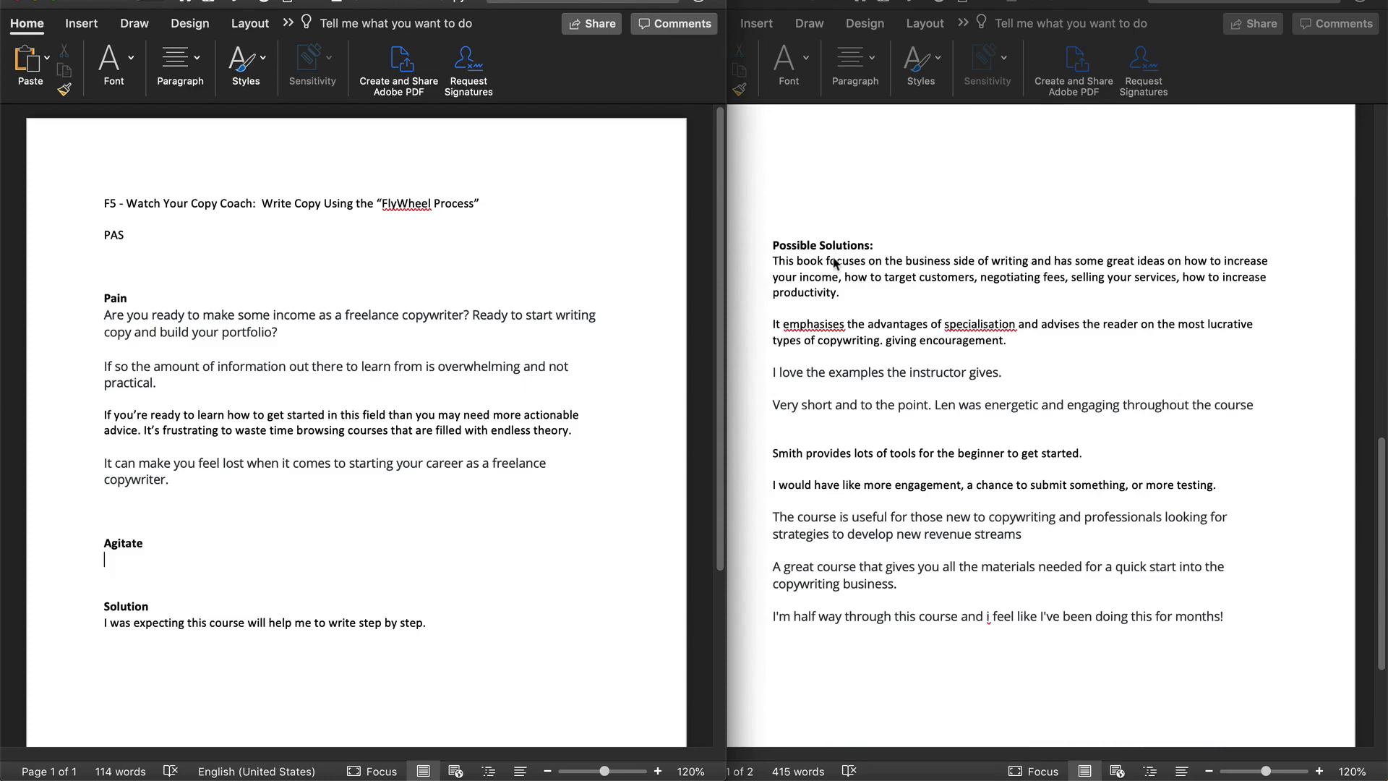
{"action": "left_click", "coordinate": [765, 261]}
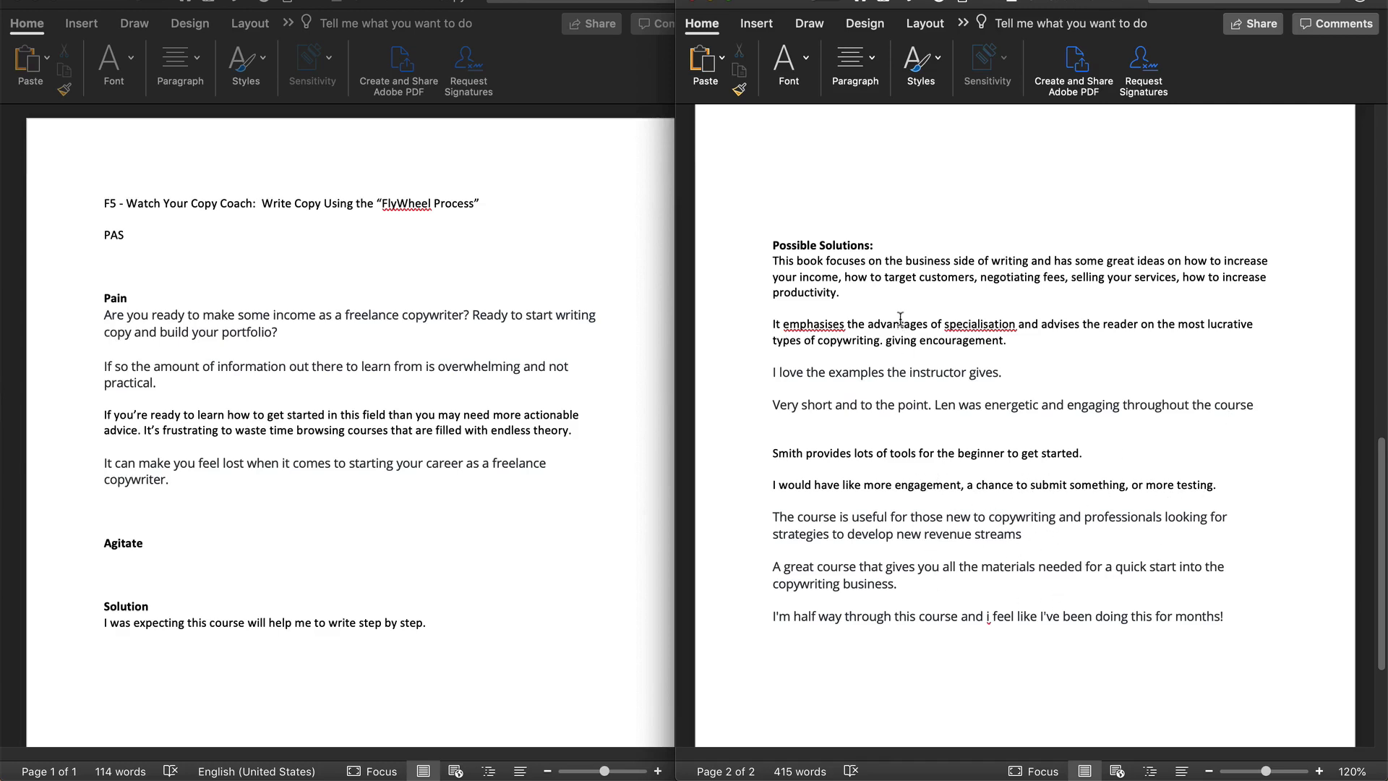
{"action": "scroll", "coordinate": [899, 325], "scroll_direction": "up", "scroll_amount": 10}
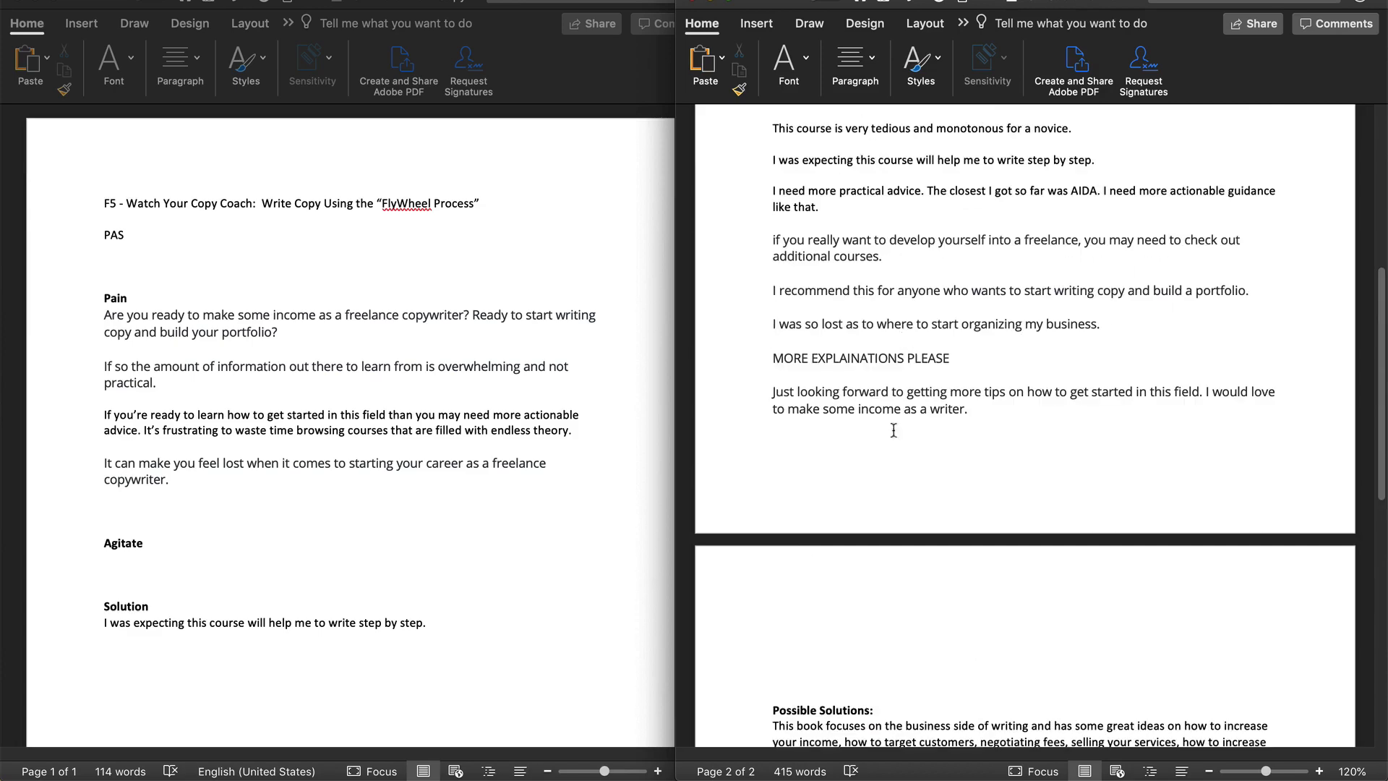
{"action": "scroll", "coordinate": [822, 555], "scroll_direction": "up", "scroll_amount": 2}
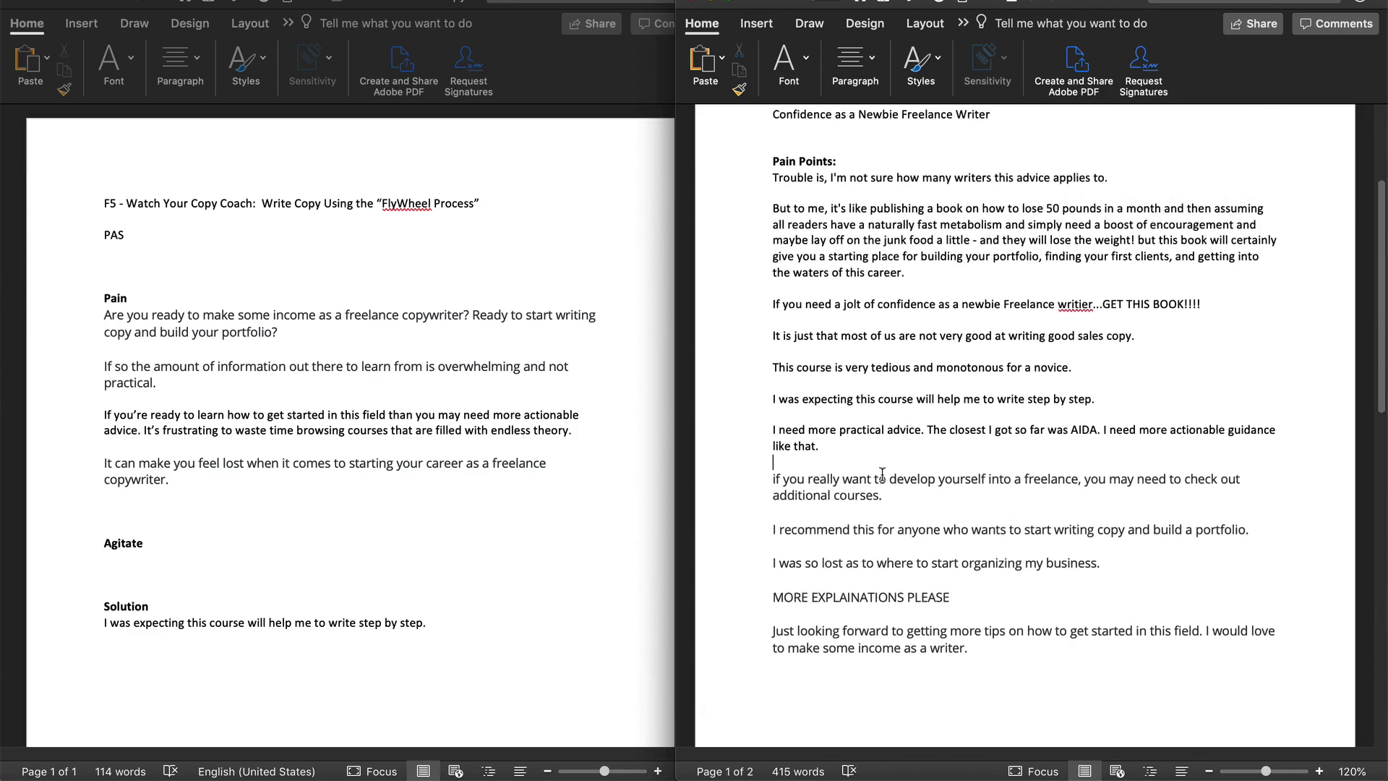
Copy "This course is very tedious and monotonous for a novice." from the pain points into the draft under Agitate.
{"action": "left_click", "coordinate": [990, 368]}
{"action": "left_click", "coordinate": [706, 368]}
{"action": "key", "text": "super+c"}
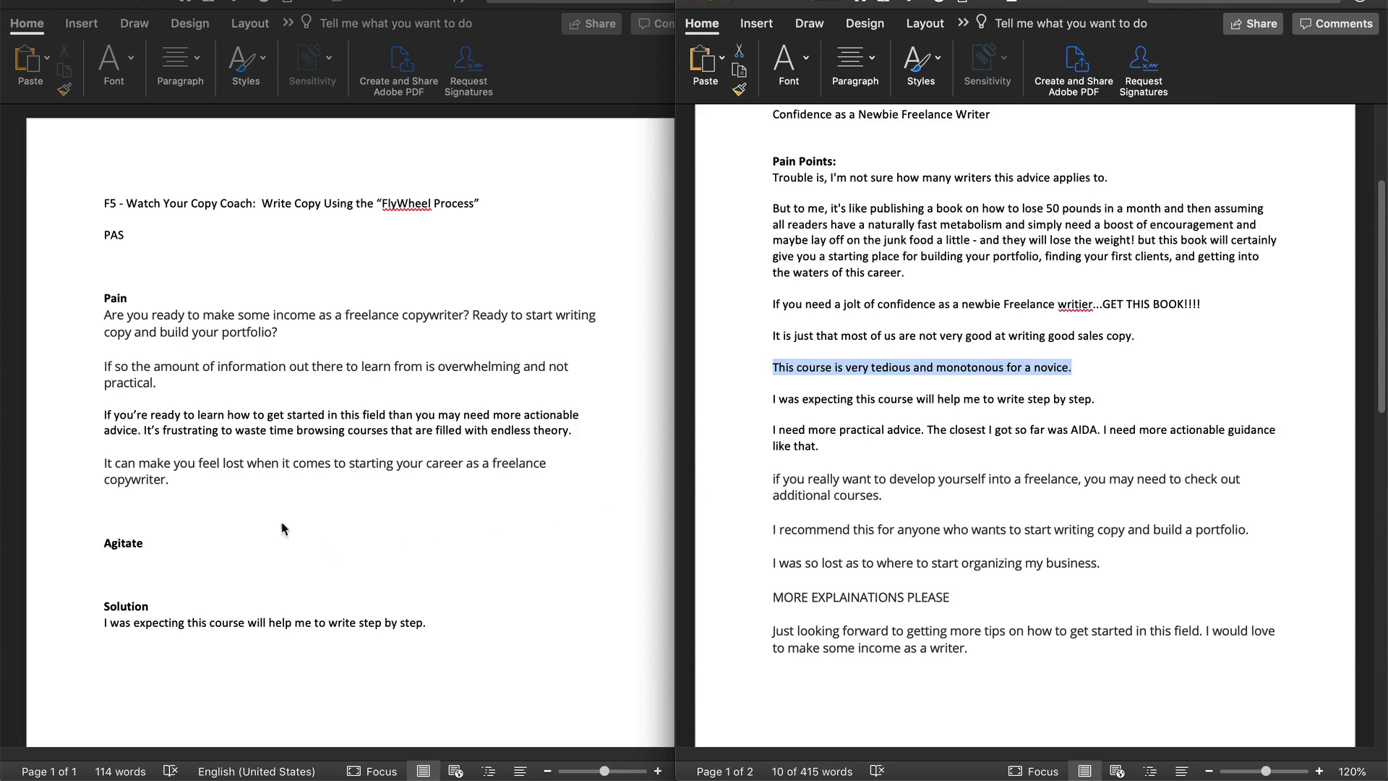
{"action": "left_click", "coordinate": [184, 558]}
{"action": "key", "text": "super+v"}
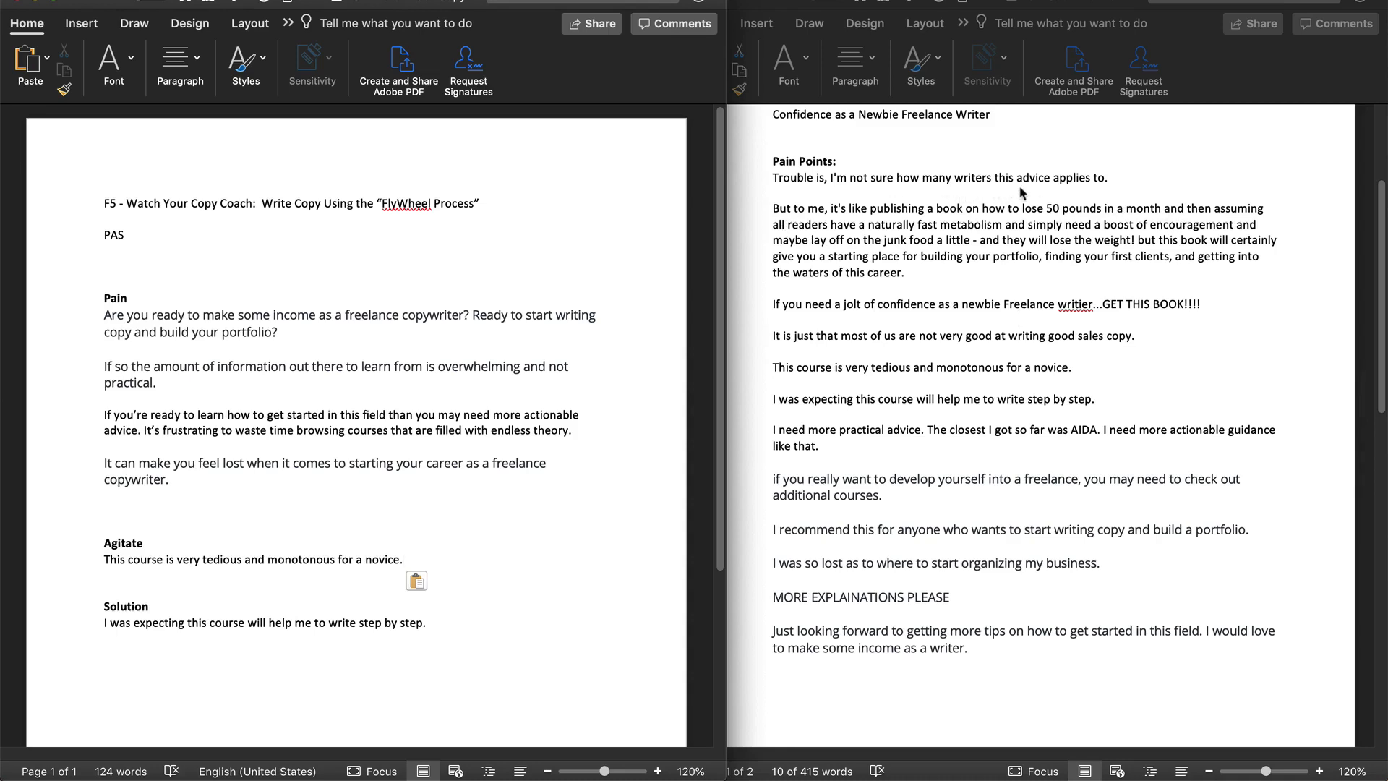
Copy "Trouble is, I'm not sure how many writers this advice applies to." into a separate paragraph at the end of Agitate.
{"action": "left_click", "coordinate": [1120, 178]}
{"action": "left_click", "coordinate": [733, 174]}
{"action": "key", "text": "cmd+c"}
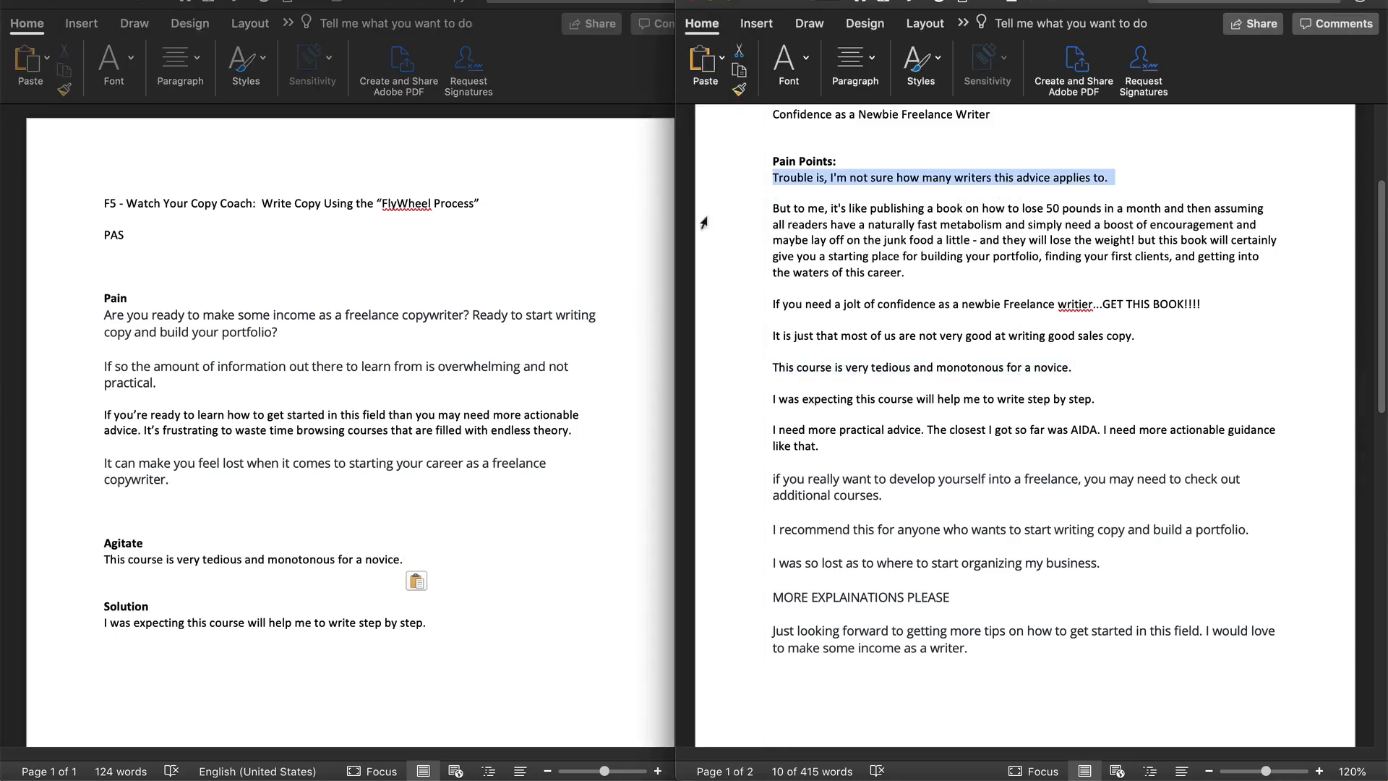
{"action": "left_click", "coordinate": [402, 560]}
{"action": "key", "text": "Return"}
{"action": "key", "text": "Return"}
{"action": "key", "text": "cmd+v"}
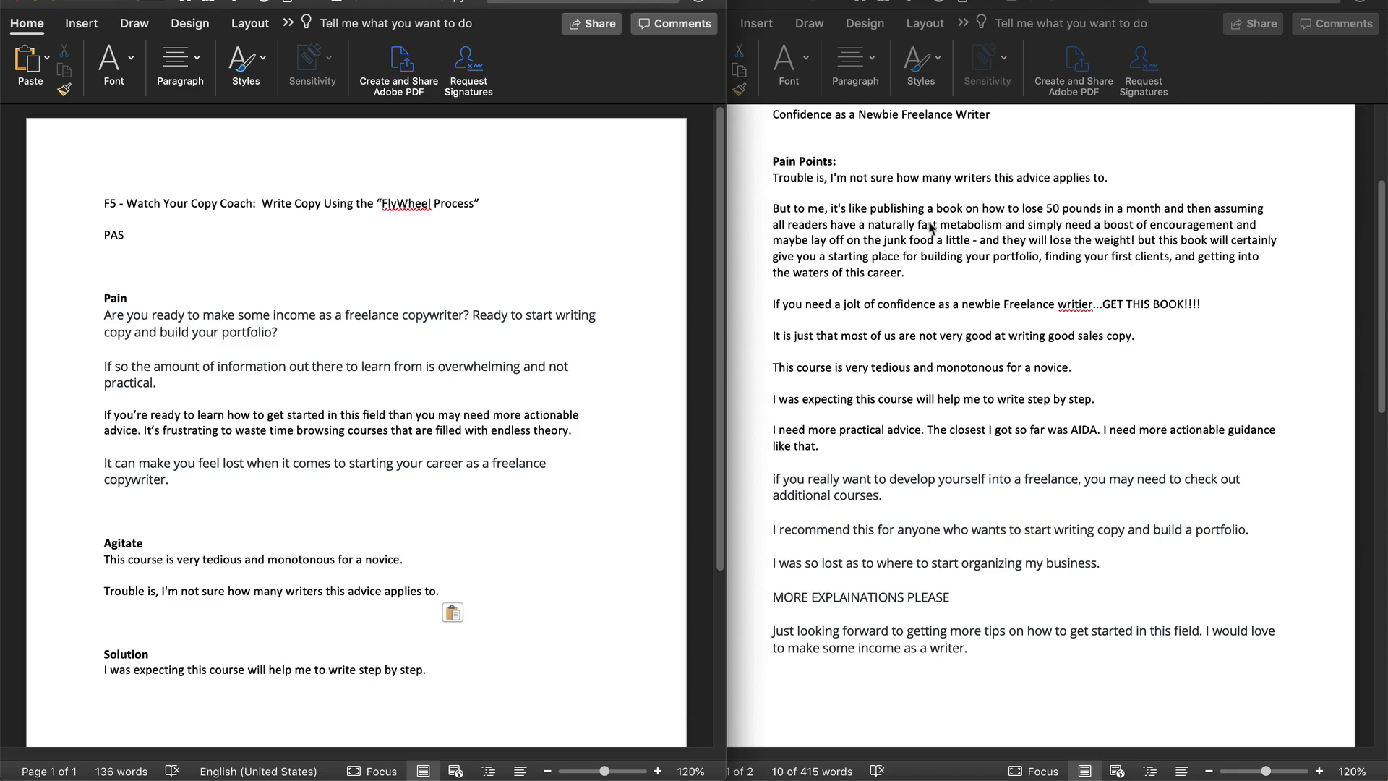
Copy the weight-loss book comparison, from "But to me" through "lose the weight!", from the pain points to the end of Agitate.
{"action": "left_click", "coordinate": [1068, 230]}
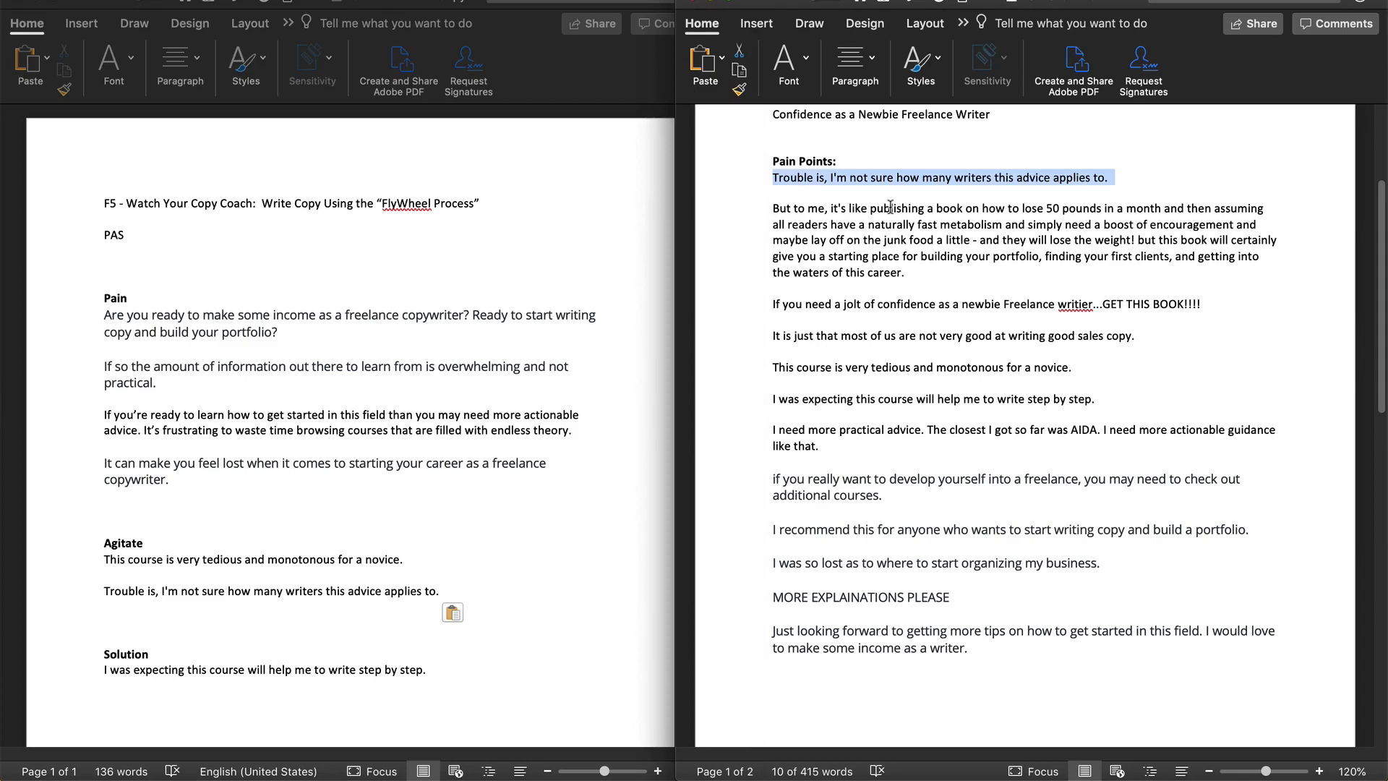
{"action": "left_click", "coordinate": [774, 212]}
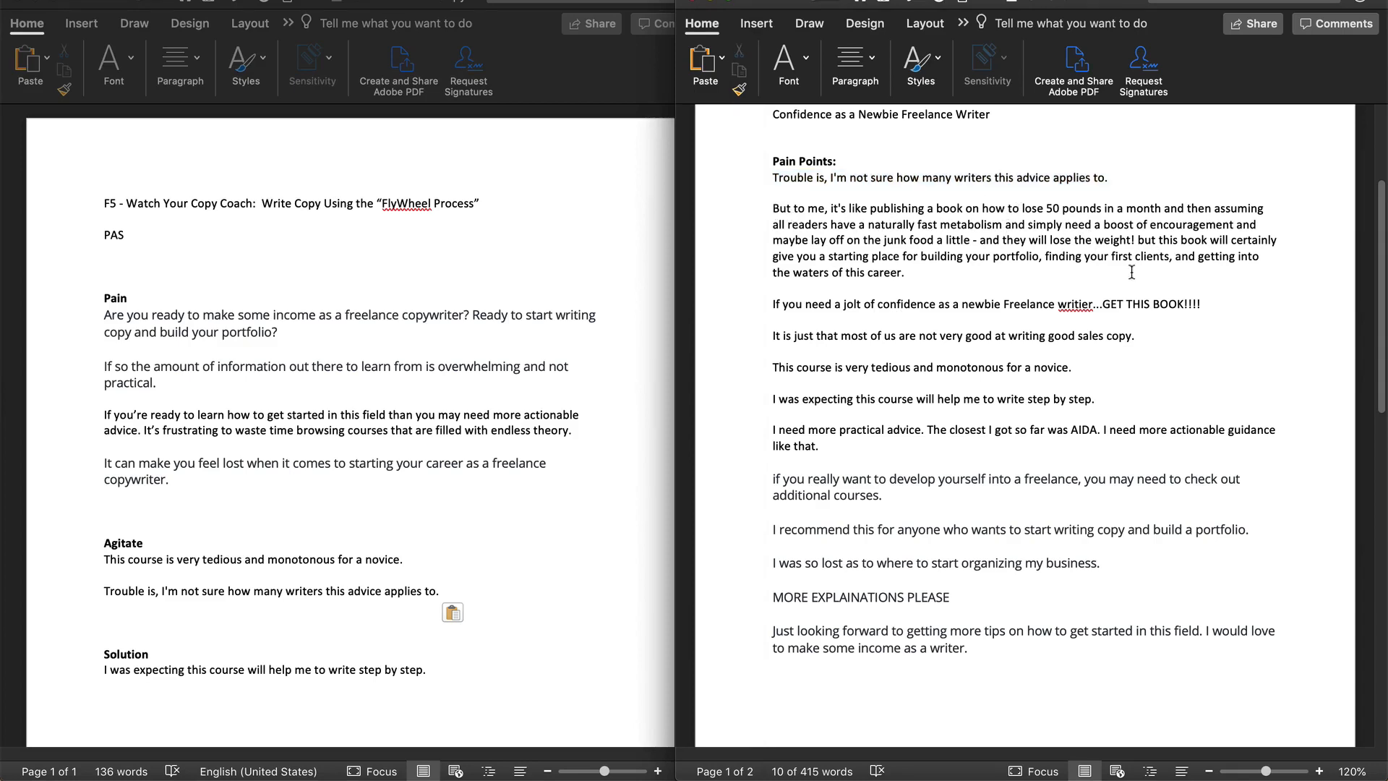
{"action": "left_click_drag", "start_coordinate": [1142, 240], "coordinate": [736, 206]}
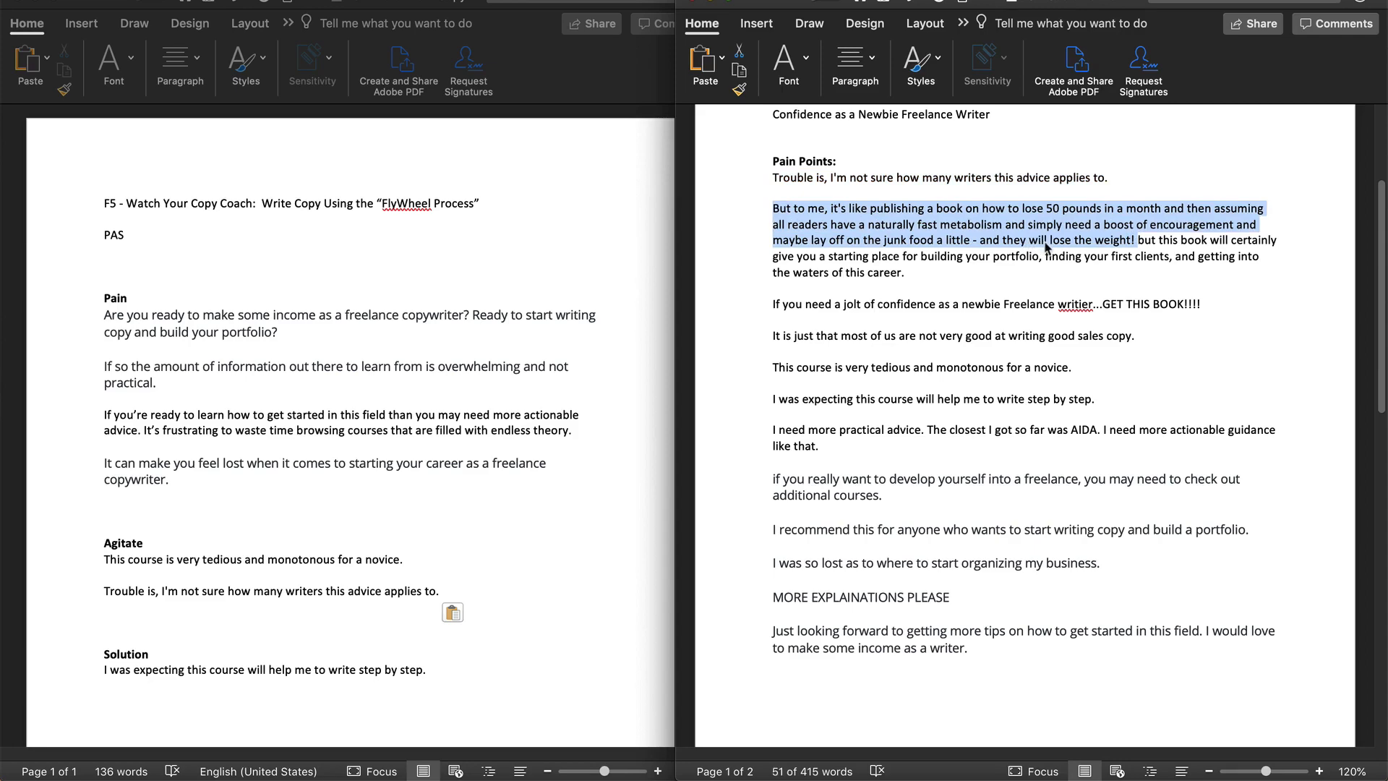
{"action": "key", "text": "super+c"}
{"action": "left_click", "coordinate": [458, 589]}
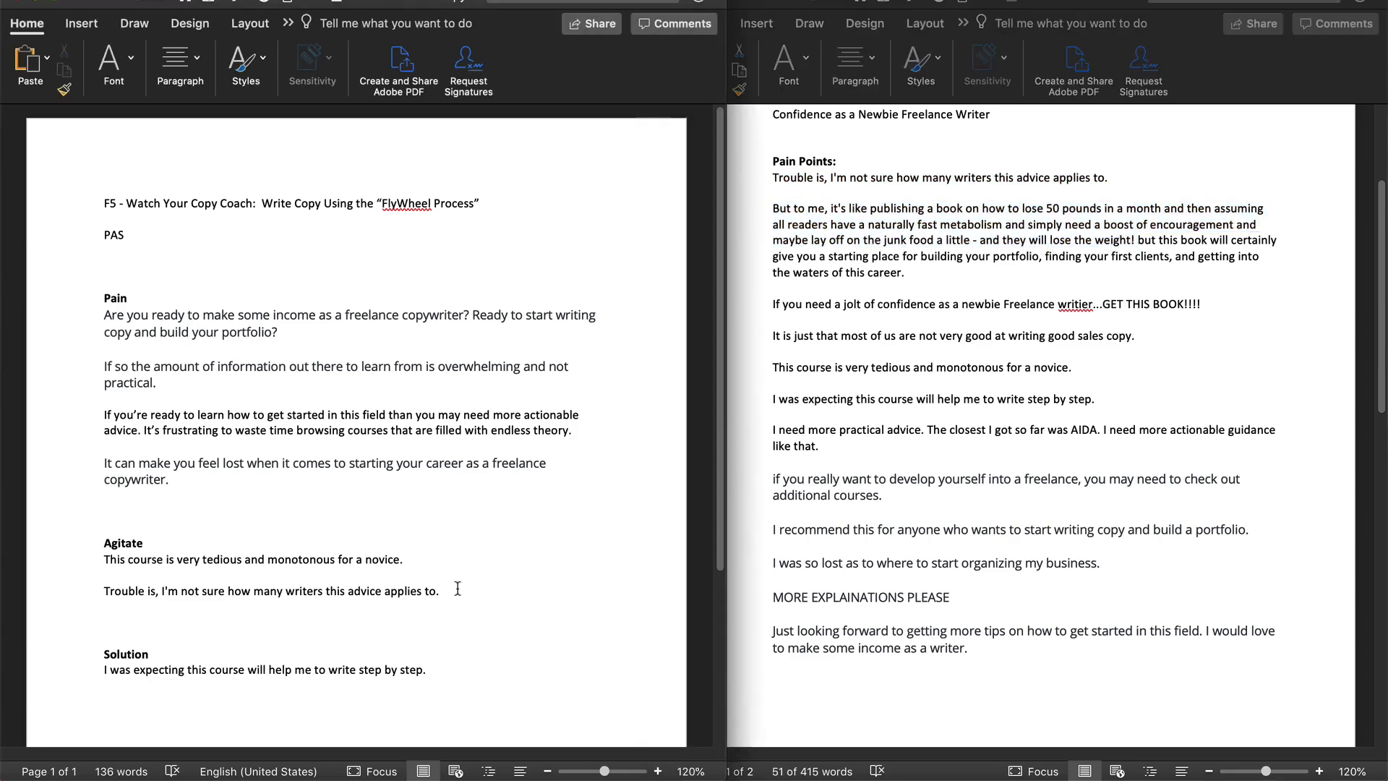
{"action": "double_click", "coordinate": [458, 589]}
{"action": "key", "text": "super+v"}
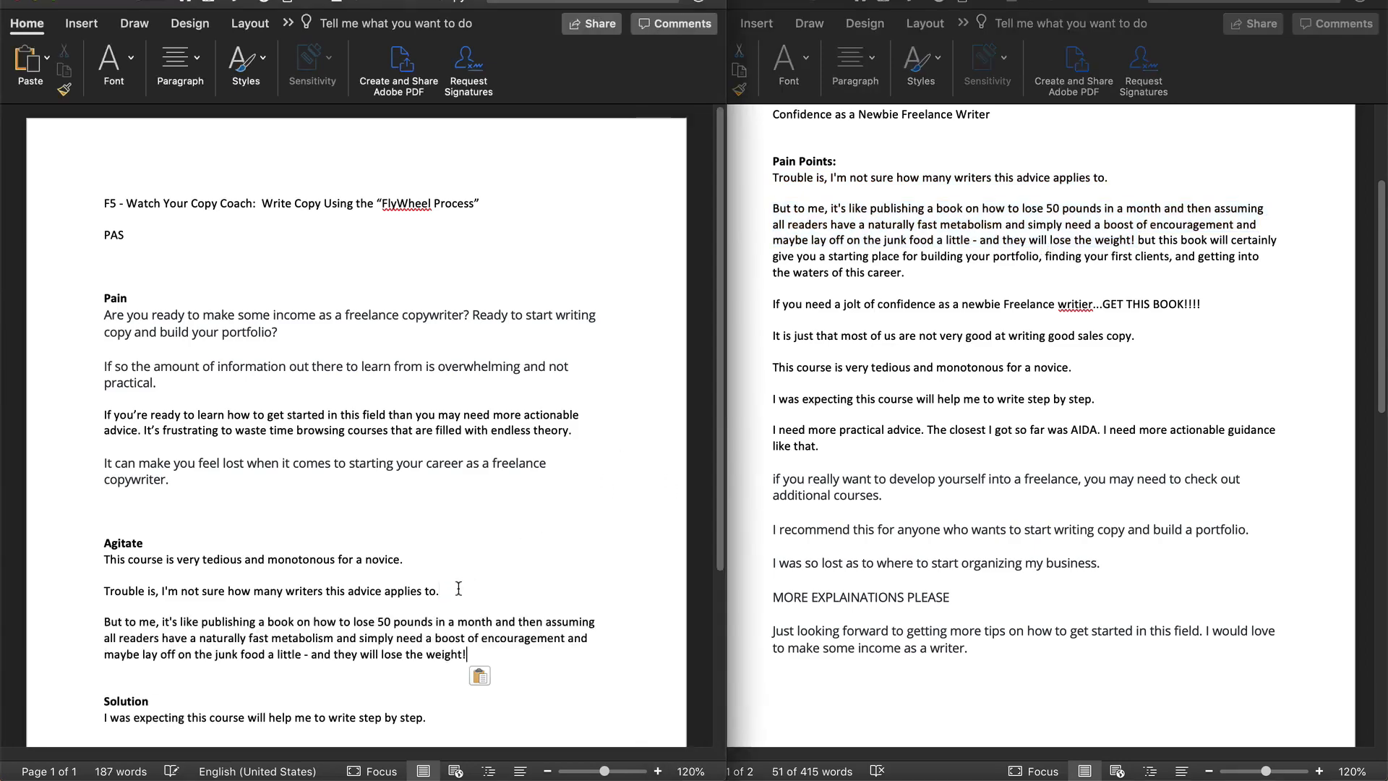
Prefix the weight-loss comparison paragraph under Agitate with "FEELING FRUSTRATED - ".
{"action": "left_click", "coordinate": [102, 619]}
{"action": "key", "text": "Caps_Lock"}
{"action": "type", "text": "FEELING "}
{"action": "type", "text": "FRUSTRATED"}
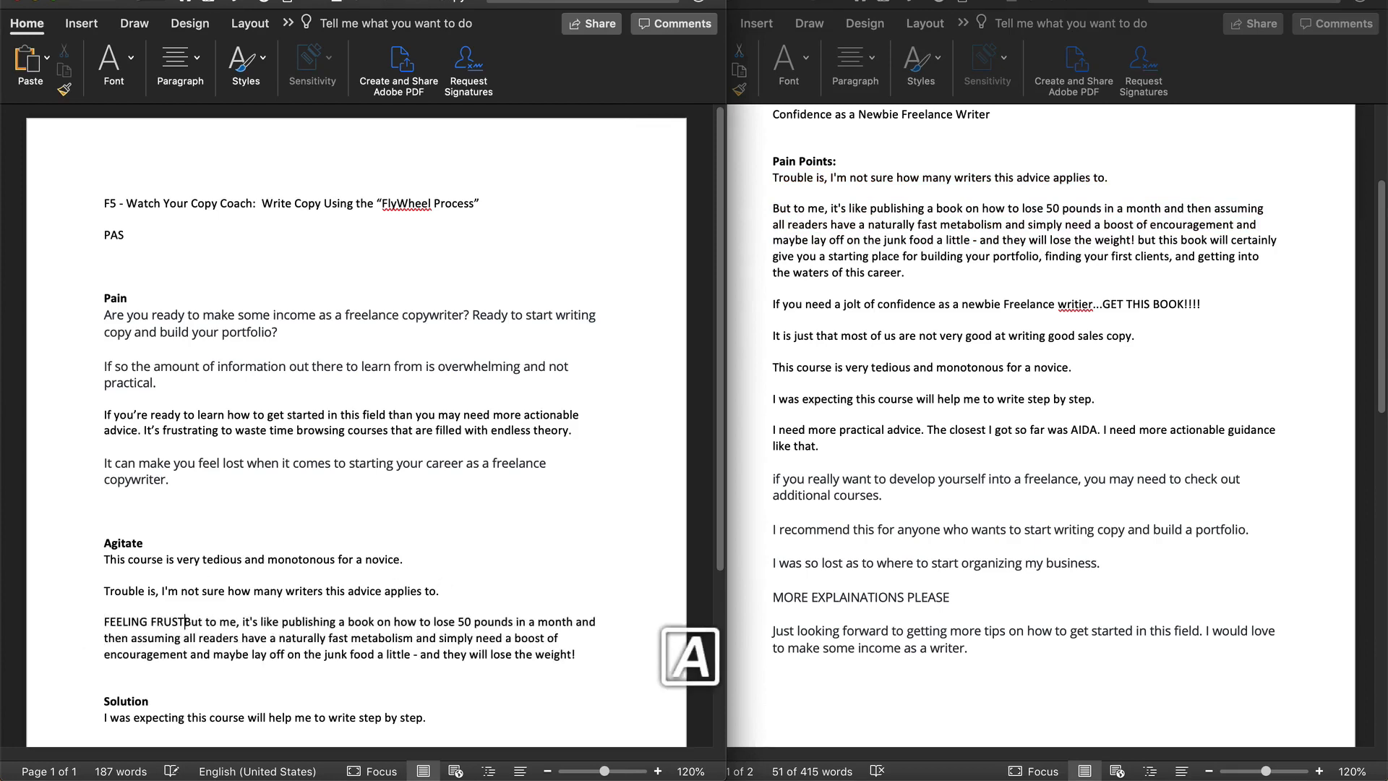
{"action": "key", "text": "Caps_Lock"}
{"action": "type", "text": "-"}
Add two blank lines between the end of Agitate and the "Solution" heading.
{"action": "scroll", "coordinate": [102, 618], "scroll_direction": "down", "scroll_amount": 2}
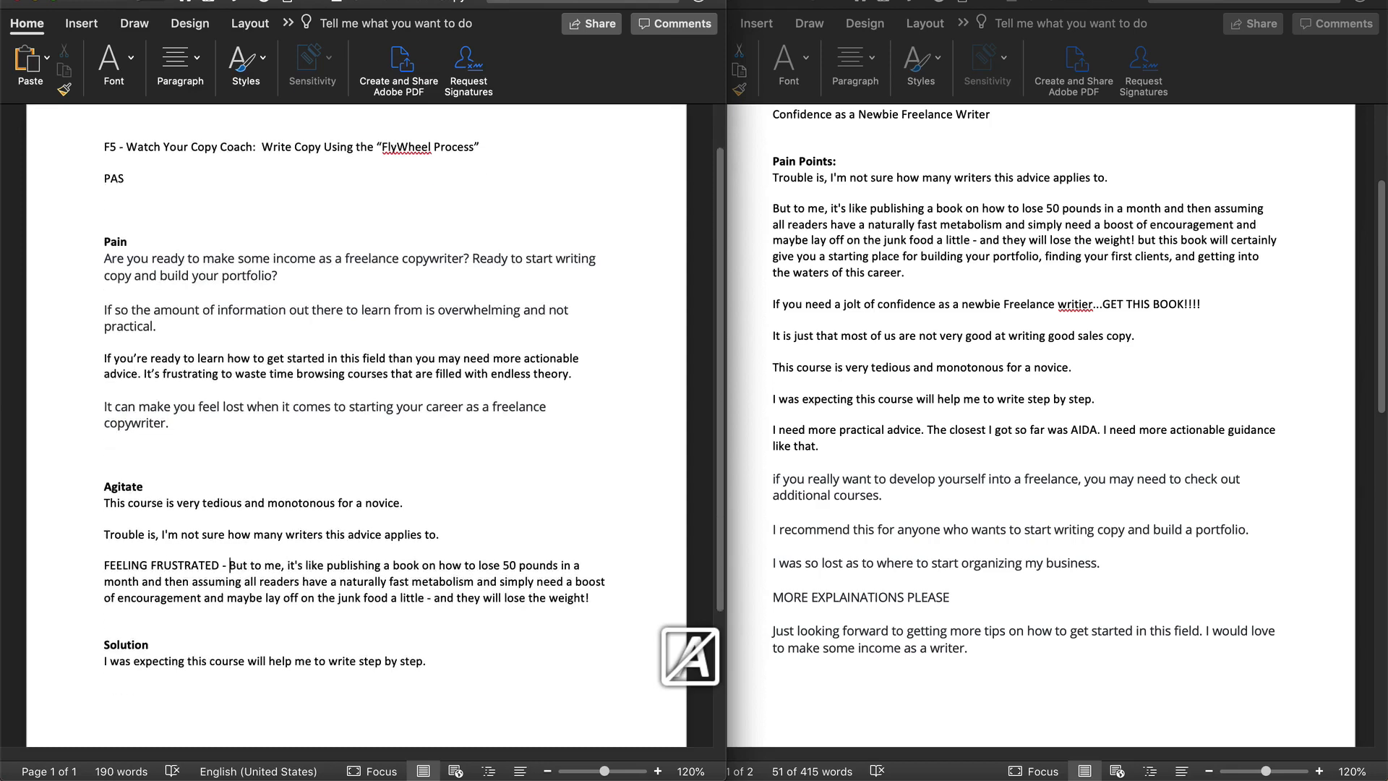
{"action": "left_click", "coordinate": [113, 627]}
{"action": "key", "text": "Return"}
{"action": "key", "text": "Return"}
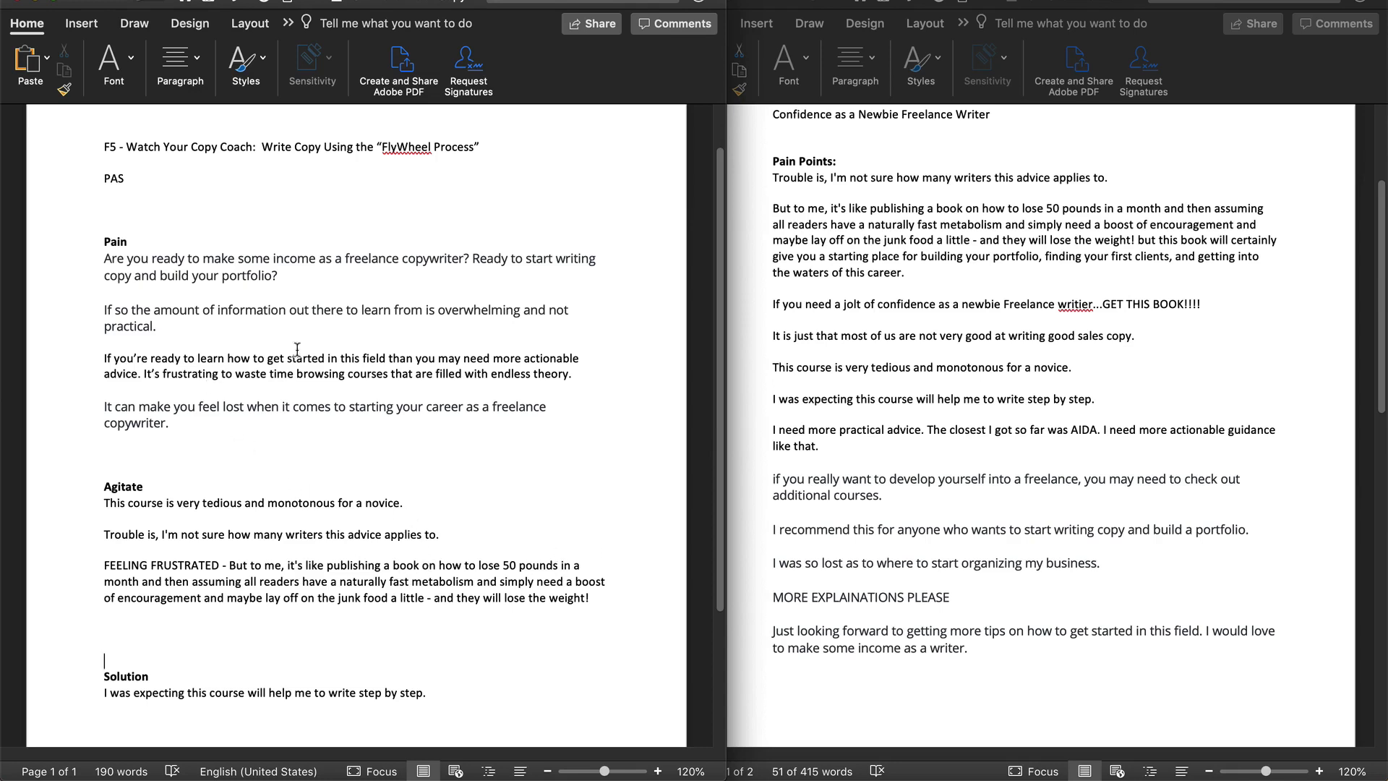
Copy the sentence "if you really want to develop yourself into a freelance, you may need to check out additional courses." to the end of Agitate.
{"action": "scroll", "coordinate": [269, 553], "scroll_direction": "down", "scroll_amount": 1}
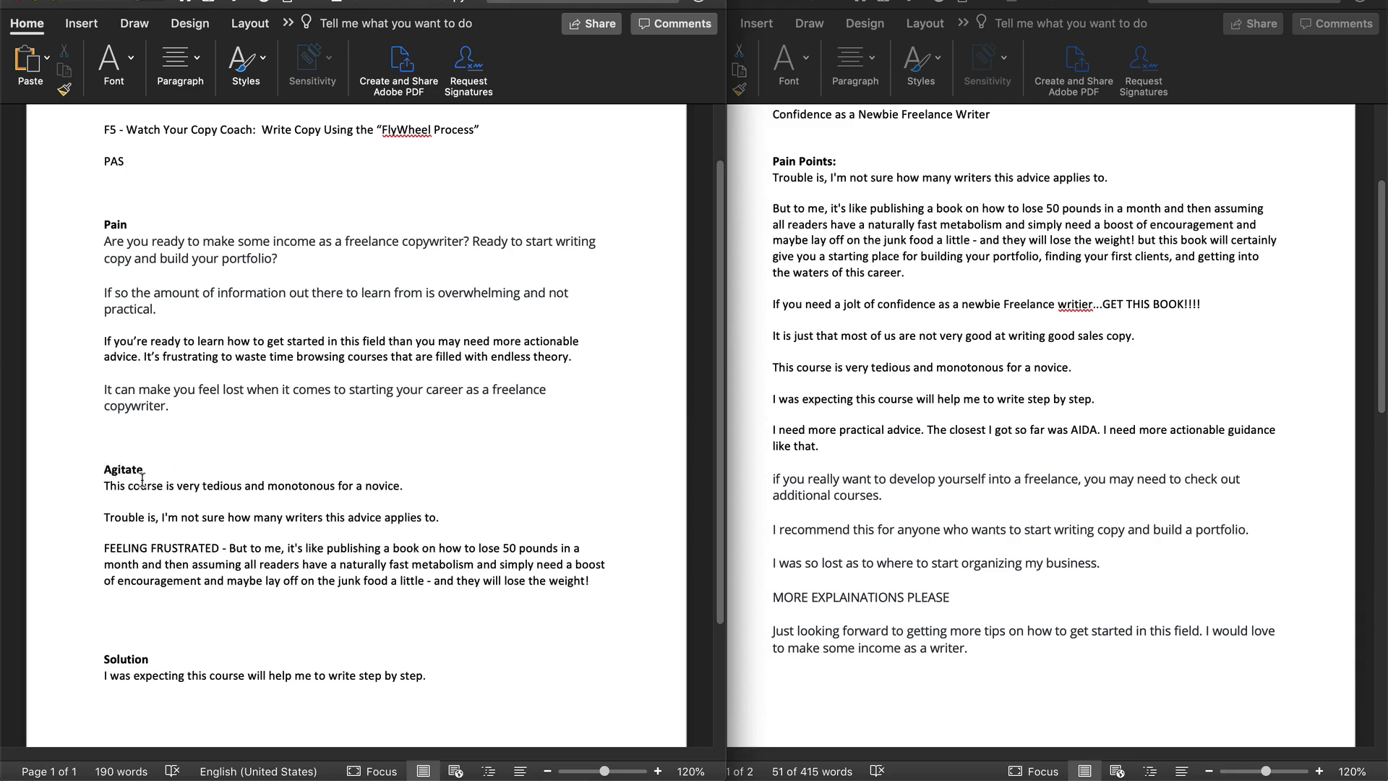
{"action": "scroll", "coordinate": [896, 496], "scroll_direction": "down", "scroll_amount": 1}
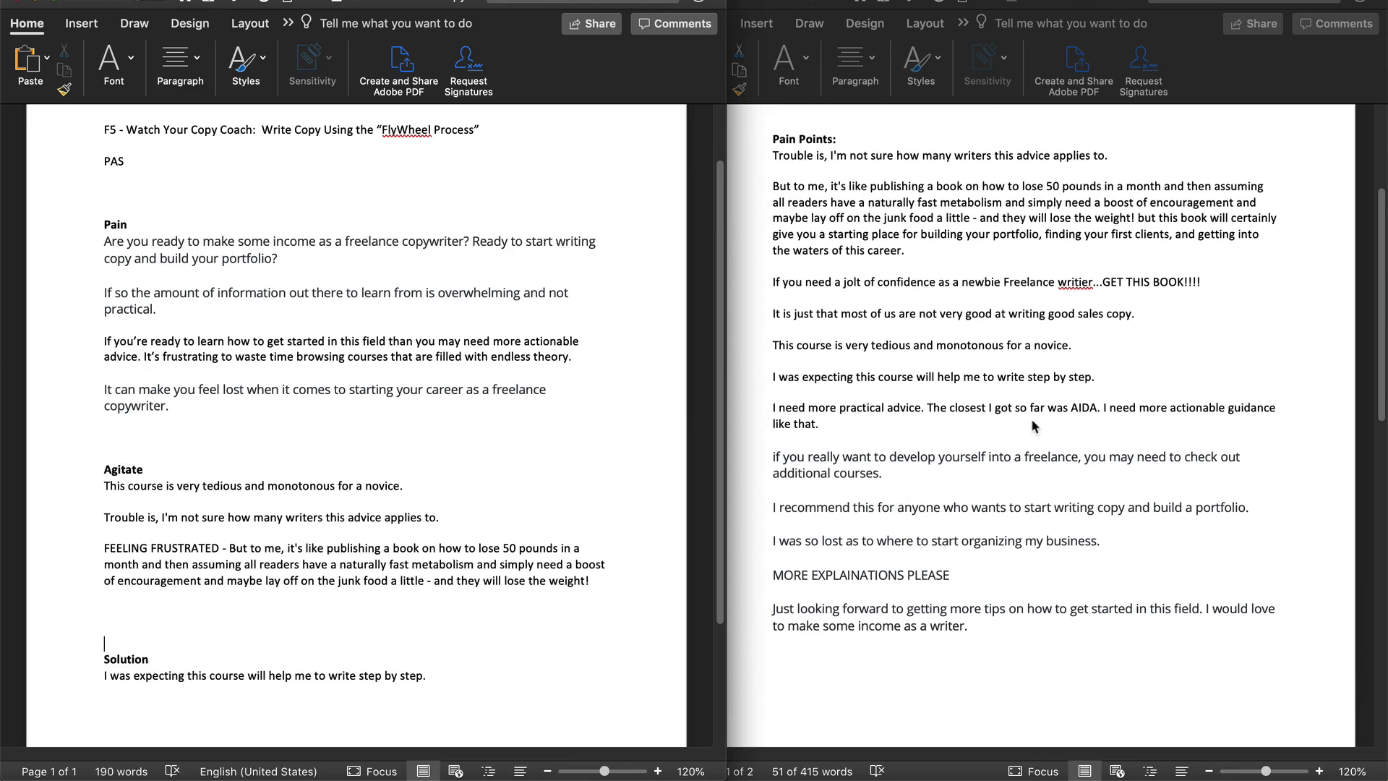
{"action": "scroll", "coordinate": [1035, 427], "scroll_direction": "down", "scroll_amount": 1}
{"action": "scroll", "coordinate": [1030, 426], "scroll_direction": "down", "scroll_amount": 1}
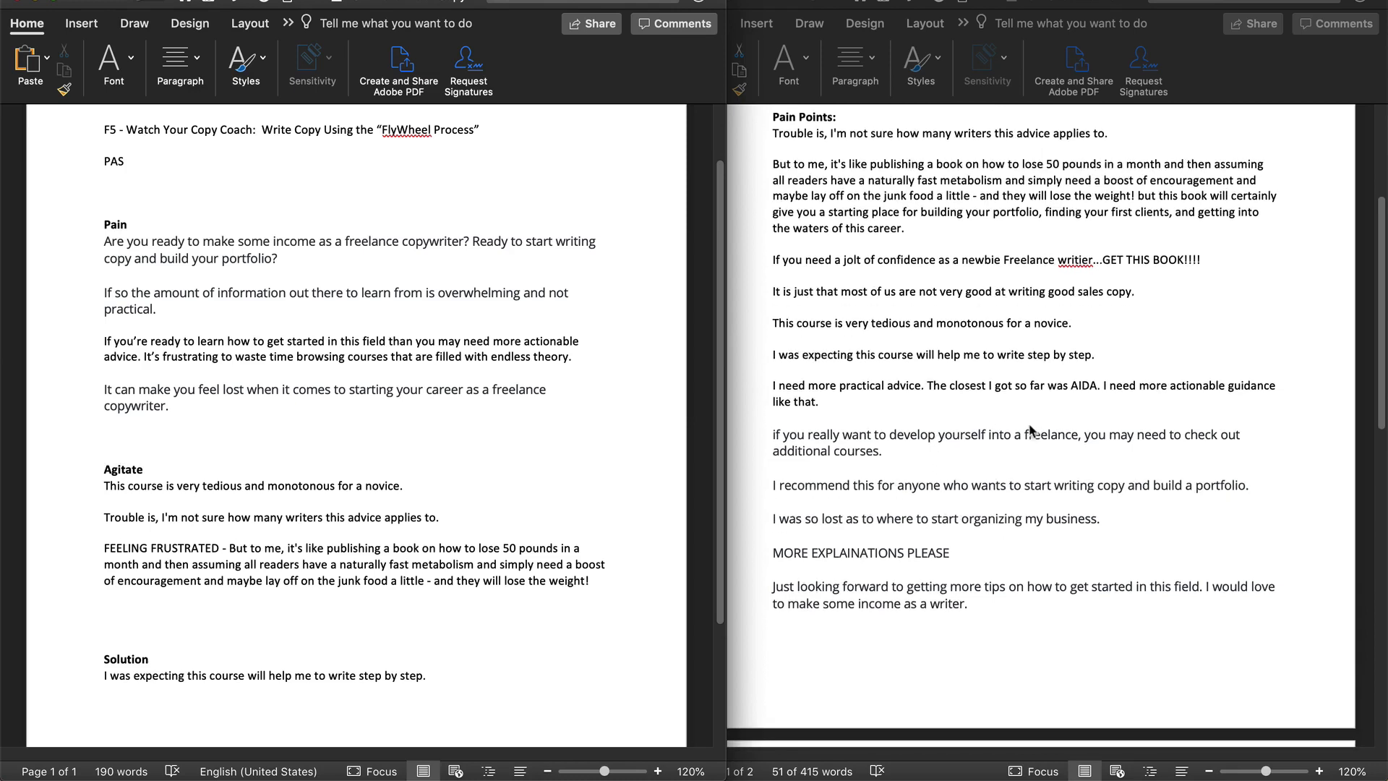
{"action": "left_click", "coordinate": [1035, 454]}
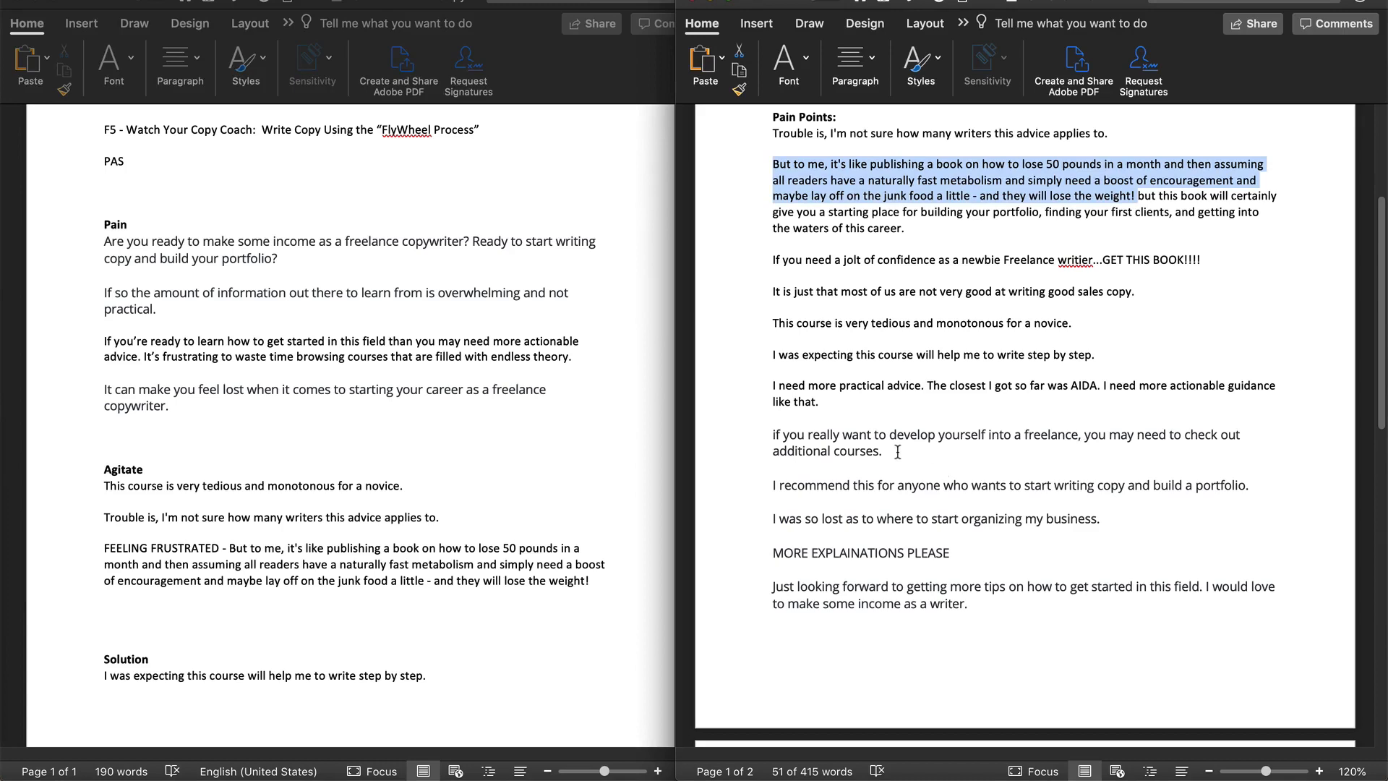
{"action": "left_click_drag", "start_coordinate": [897, 451], "coordinate": [770, 435]}
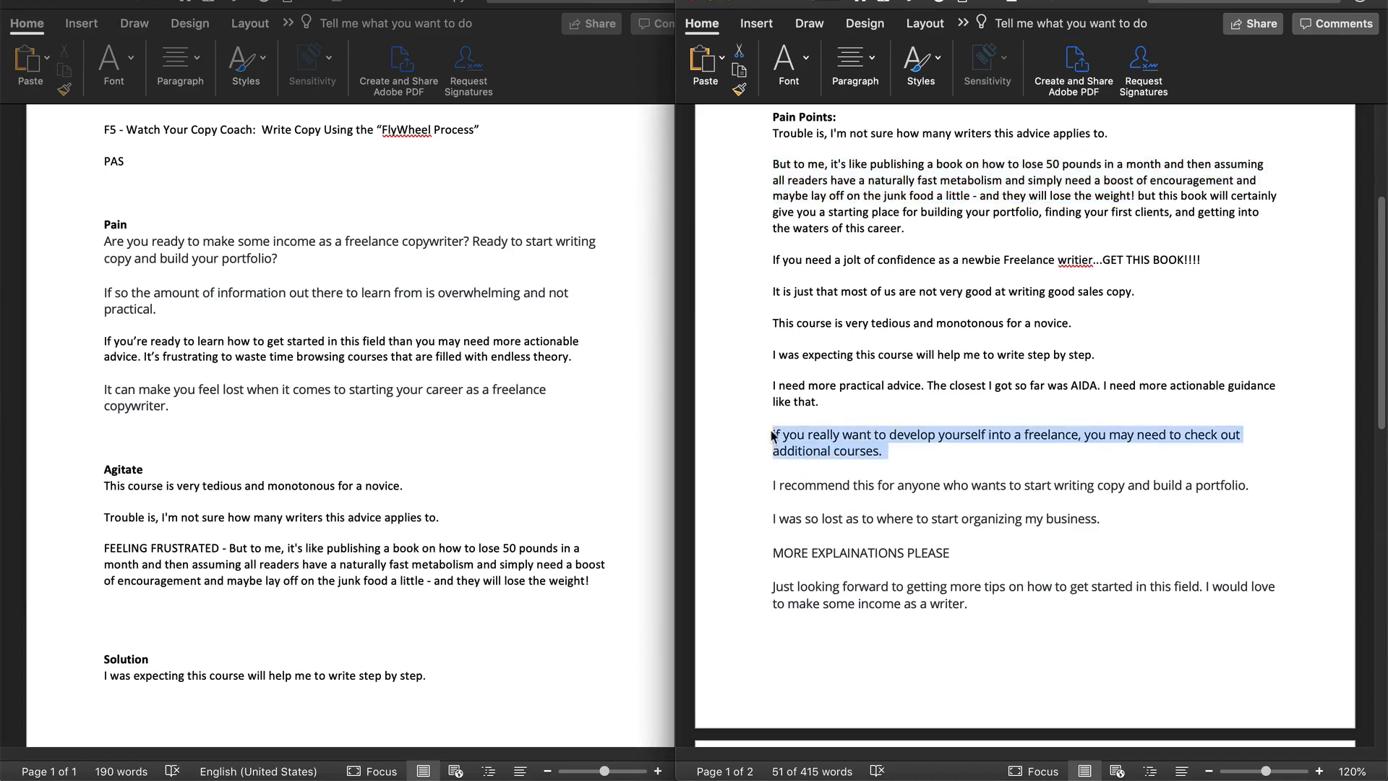
{"action": "left_click", "coordinate": [592, 580]}
{"action": "key", "text": "super+v"}
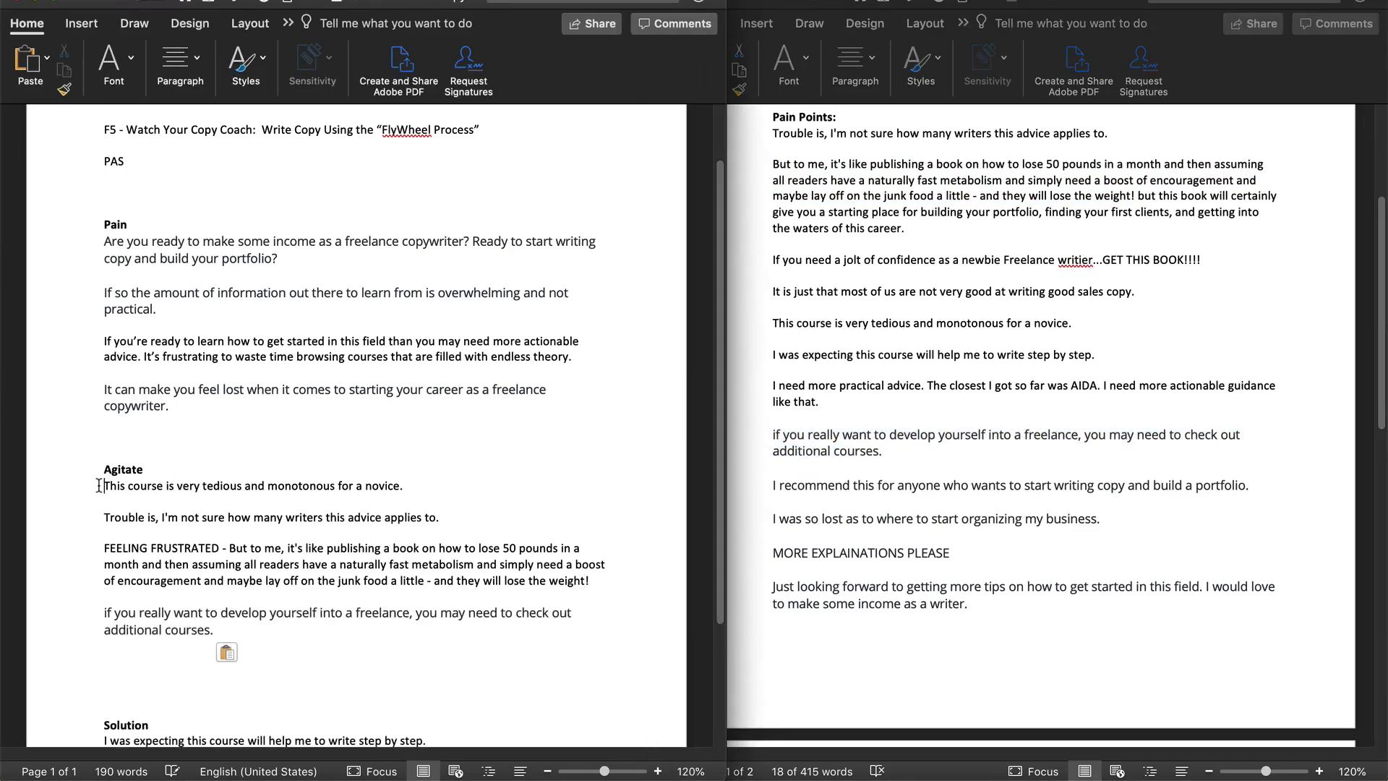
Make space directly under the Agitate heading and add the line "Pain Point – overwhelming amount of information that's not practical".
{"action": "key", "text": "Return"}
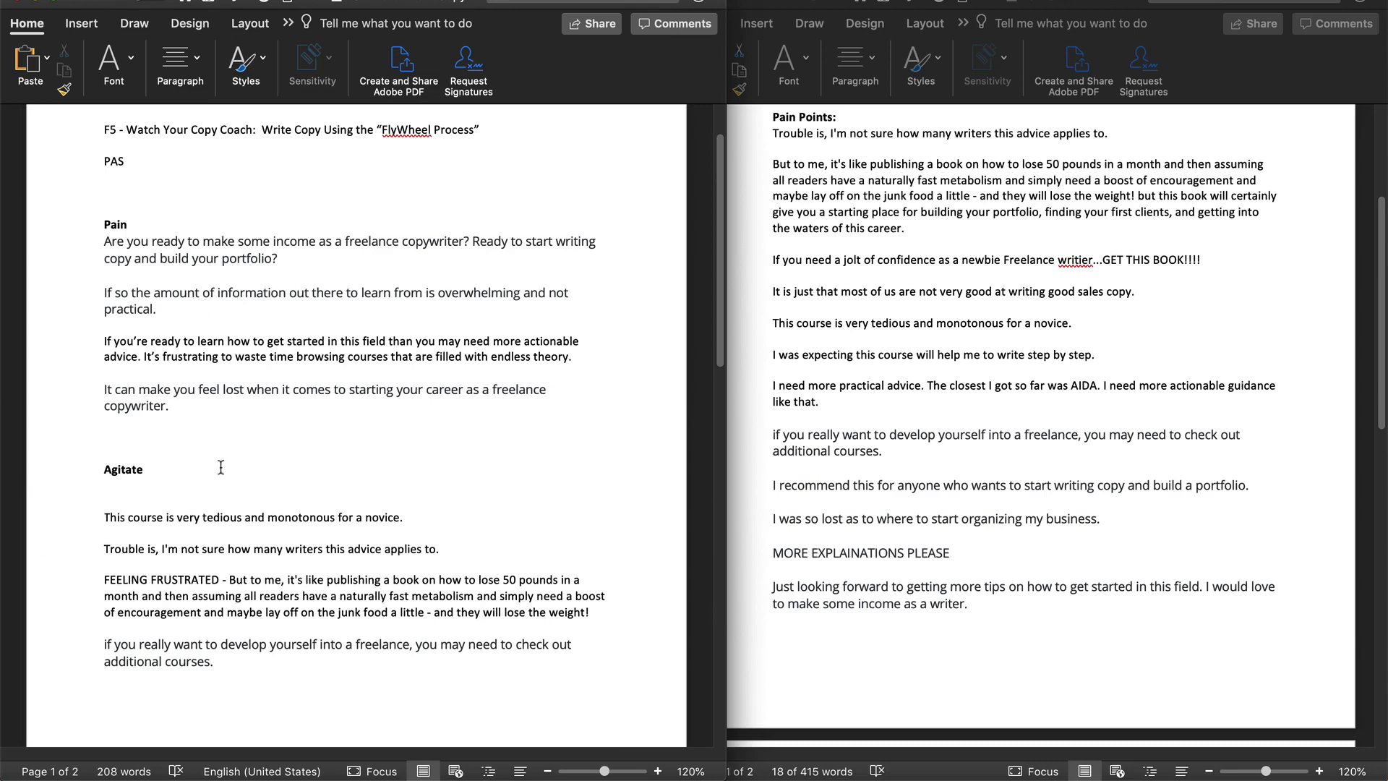
{"action": "left_click", "coordinate": [121, 497]}
{"action": "type", "text": "Pain Po"}
{"action": "type", "text": "int- "}
{"action": "type", "text": "overwhelming a"}
{"action": "type", "text": "mount of info"}
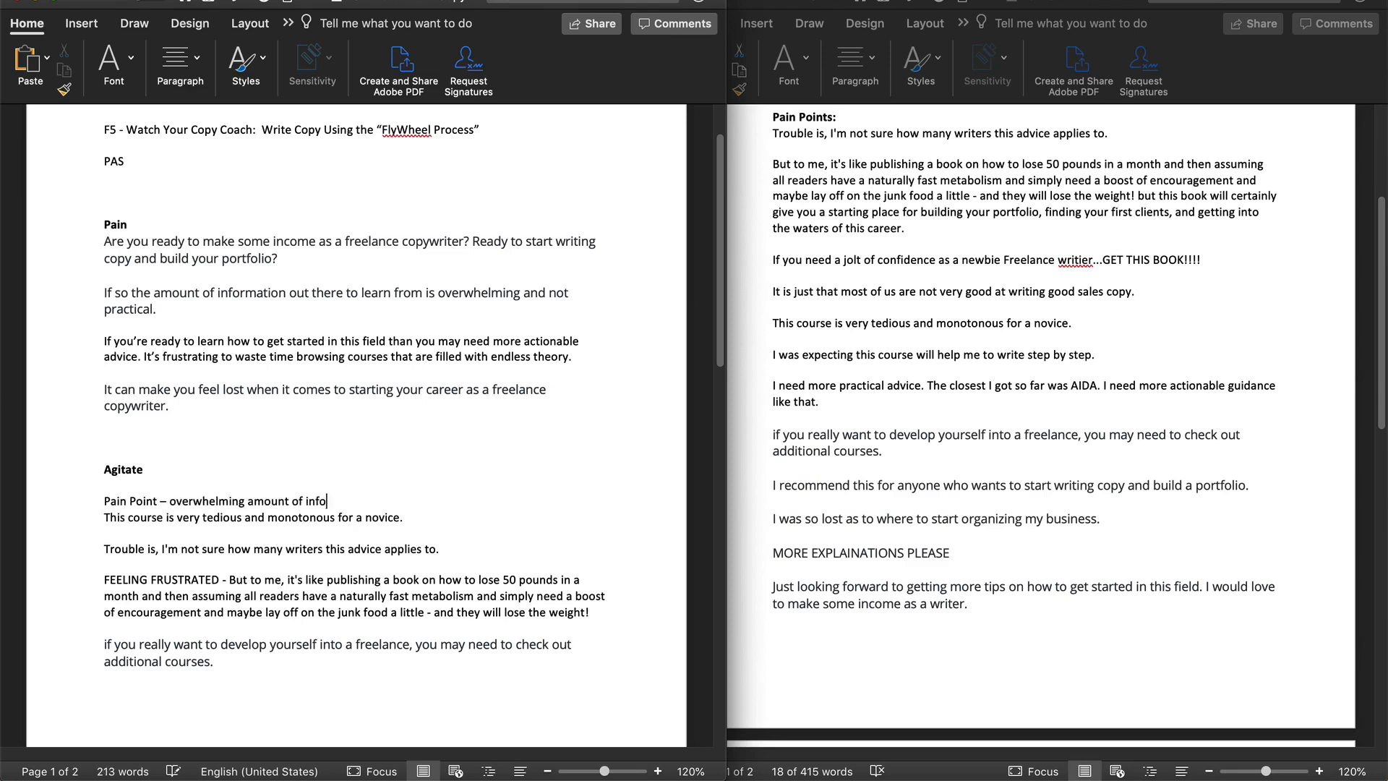
{"action": "type", "text": "rmation that's not practical"}
Add the line "Pain Point – Wasting time (Frustrating)" as a separate paragraph below the first pain point.
{"action": "key", "text": "Return"}
{"action": "key", "text": "Return"}
{"action": "type", "text": "Pain Point -"}
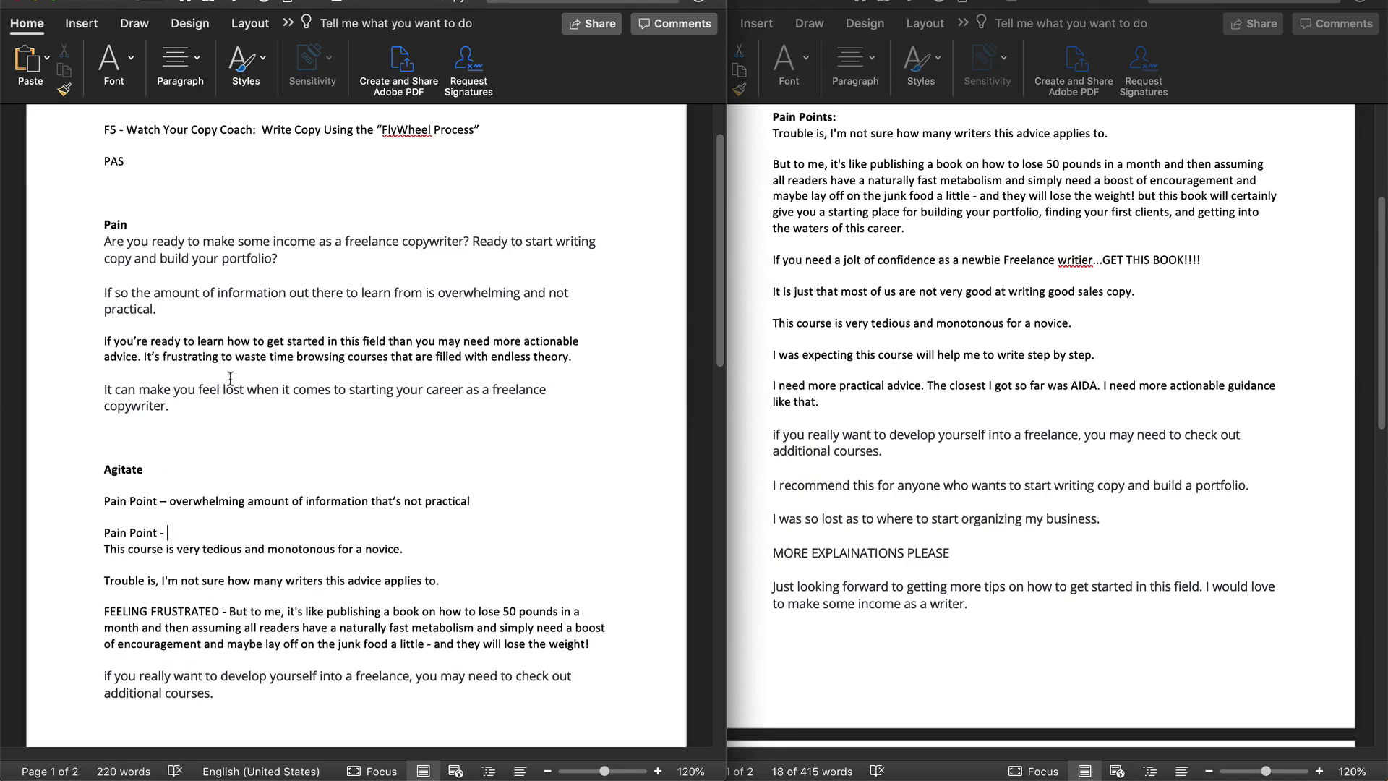
{"action": "type", "text": " Wasting time"}
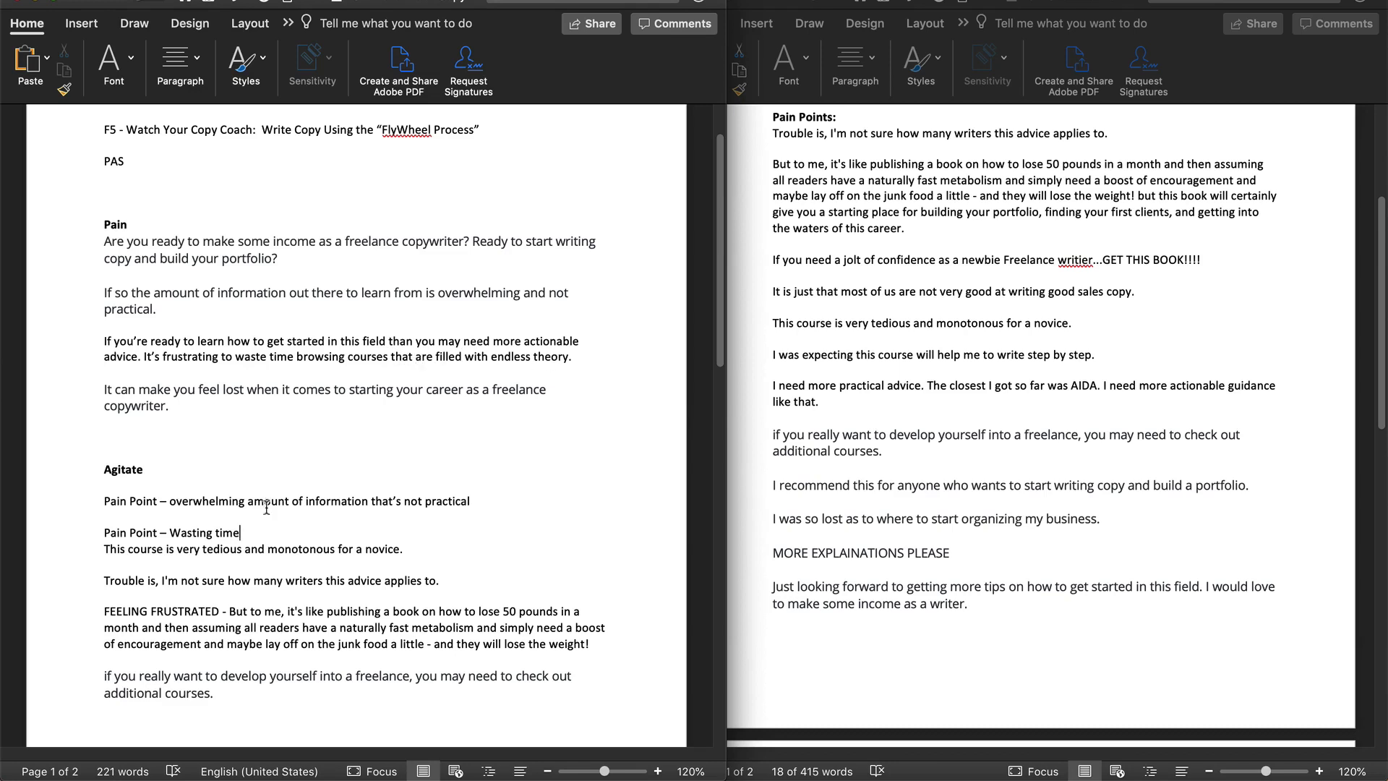
{"action": "type", "text": "(Frustrating)"}
{"action": "key", "text": "Return"}
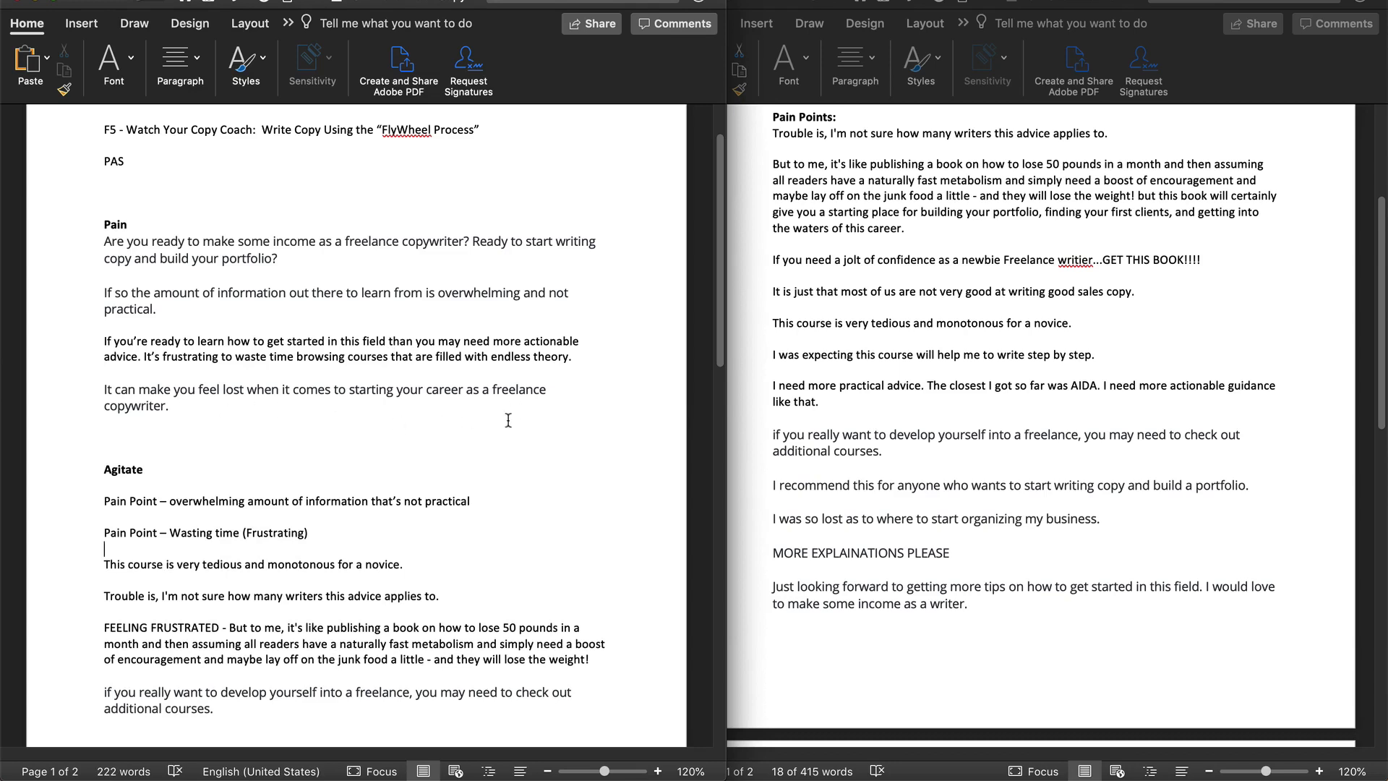
Add the line "Pain Point – Can make you feel lost" below the second pain point, followed by blank space.
{"action": "type", "text": "Pain Point"}
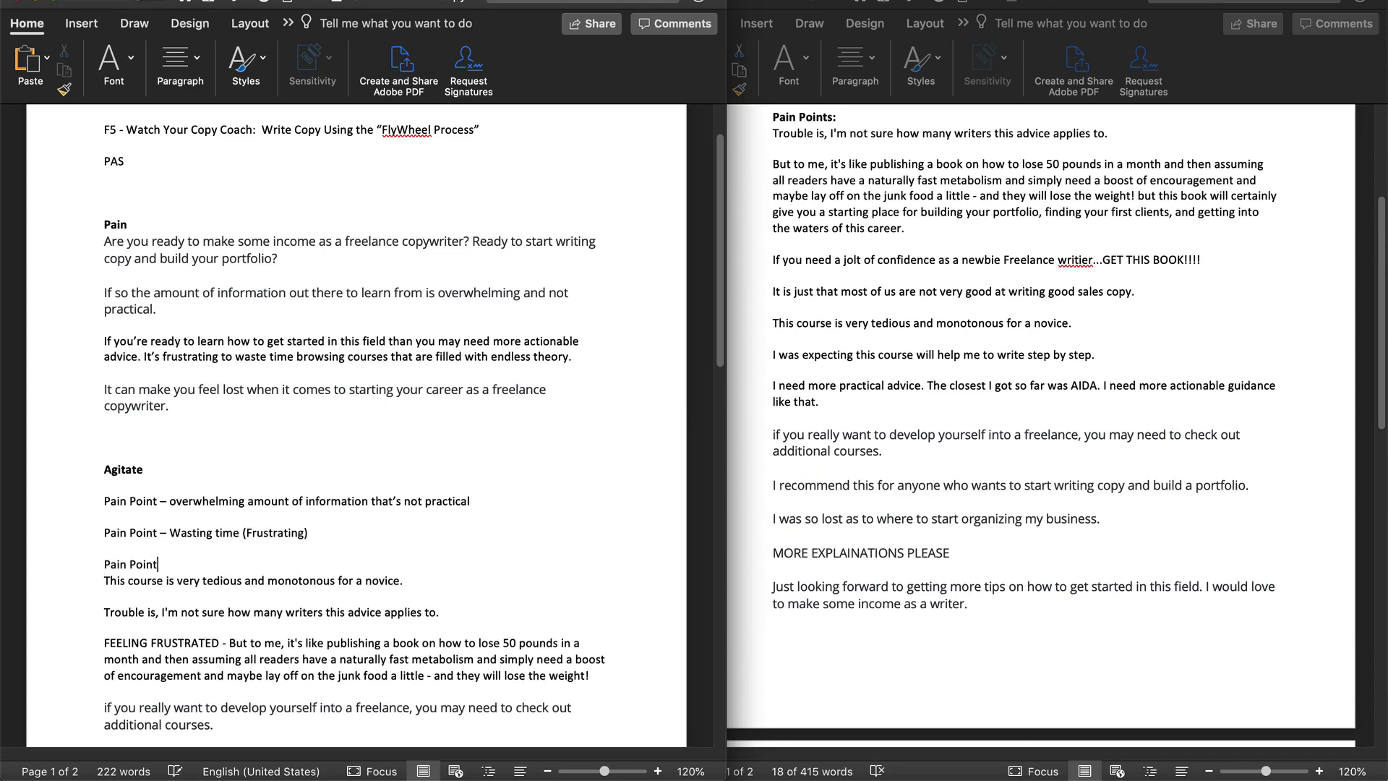
{"action": "type", "text": " - Can Mae"}
{"action": "key", "text": "BackSpace"}
{"action": "type", "text": "you feel lost"}
{"action": "key", "text": "Return"}
{"action": "scroll", "coordinate": [260, 568], "scroll_direction": "down", "scroll_amount": 2}
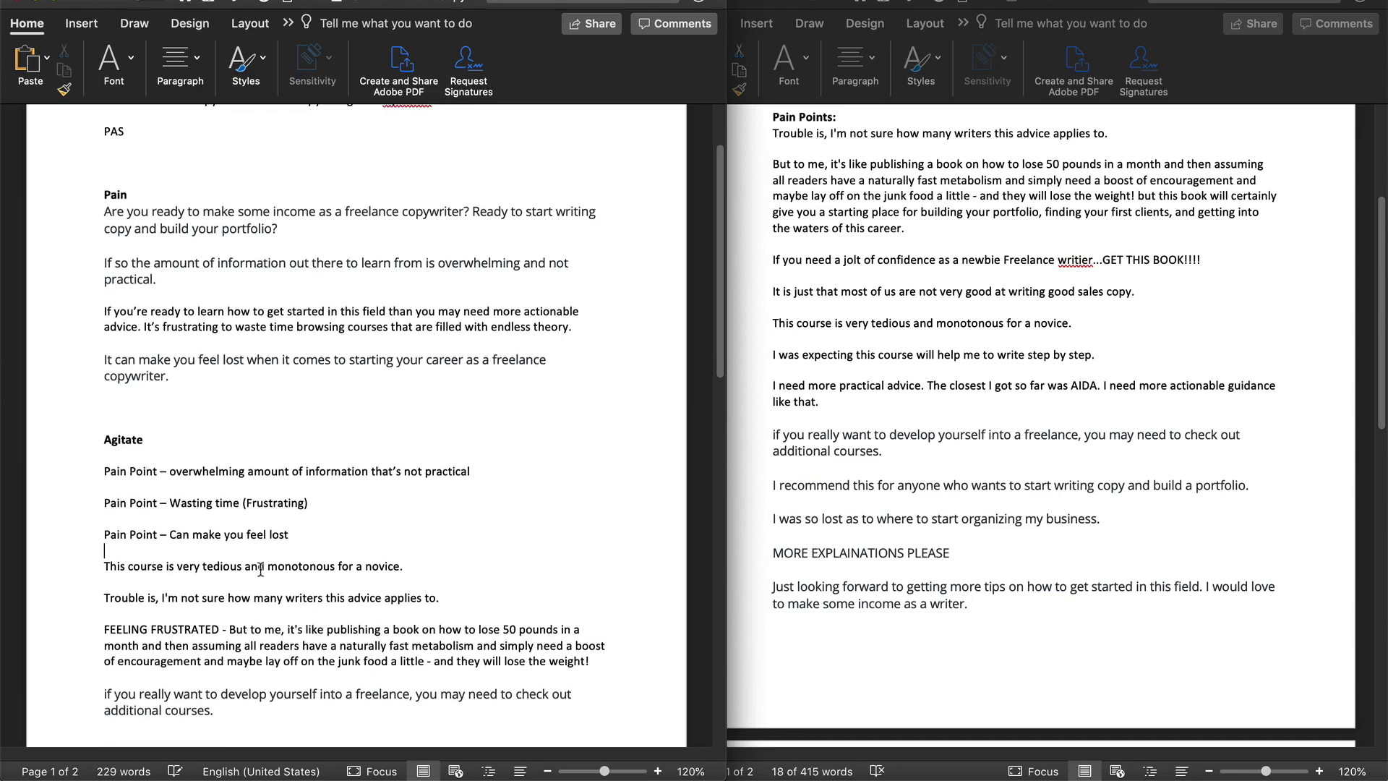
{"action": "key", "text": "Return"}
Move "This course is very tedious and monotonous for a novice." directly under the "Wasting time (Frustrating)" pain point, with blank space after it.
{"action": "scroll", "coordinate": [260, 569], "scroll_direction": "down", "scroll_amount": 2}
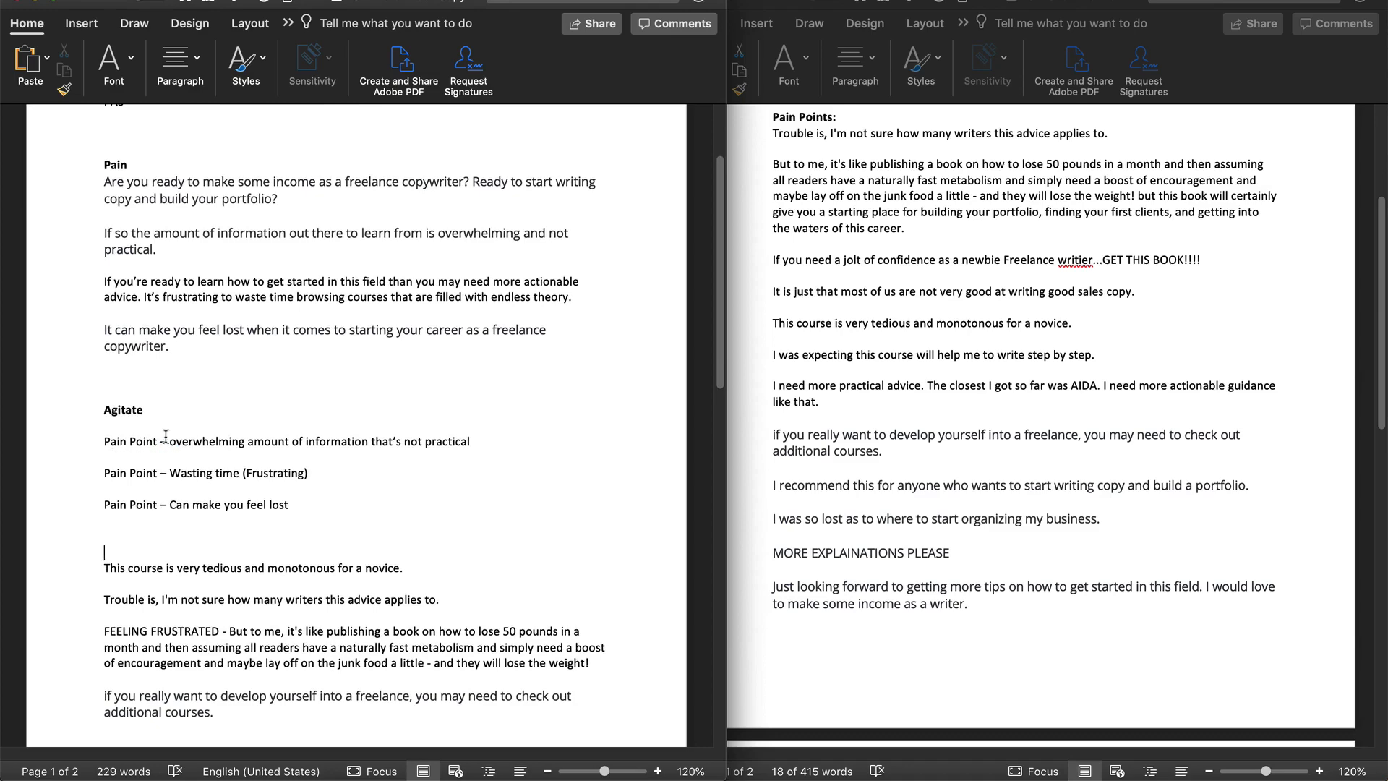
{"action": "scroll", "coordinate": [165, 437], "scroll_direction": "down", "scroll_amount": 2}
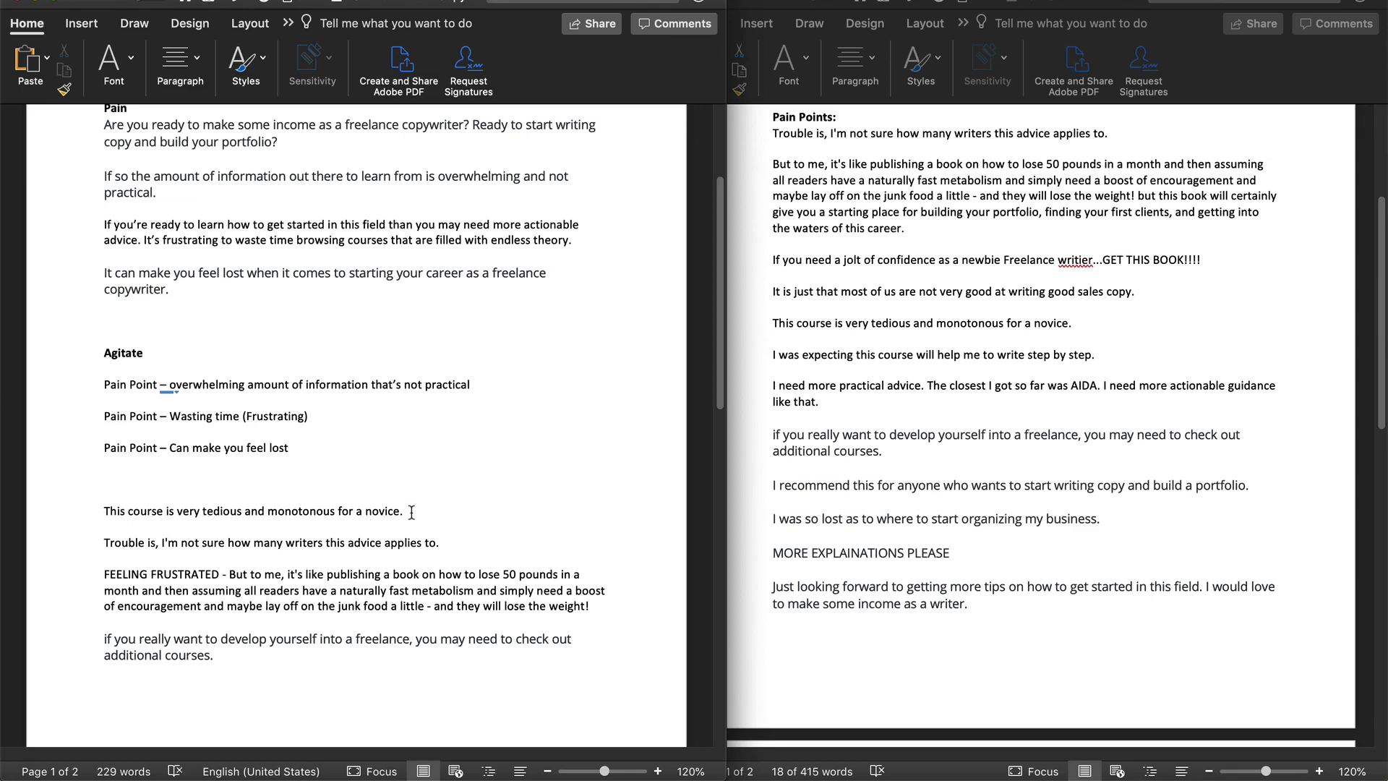
{"action": "left_click_drag", "start_coordinate": [409, 512], "coordinate": [108, 515]}
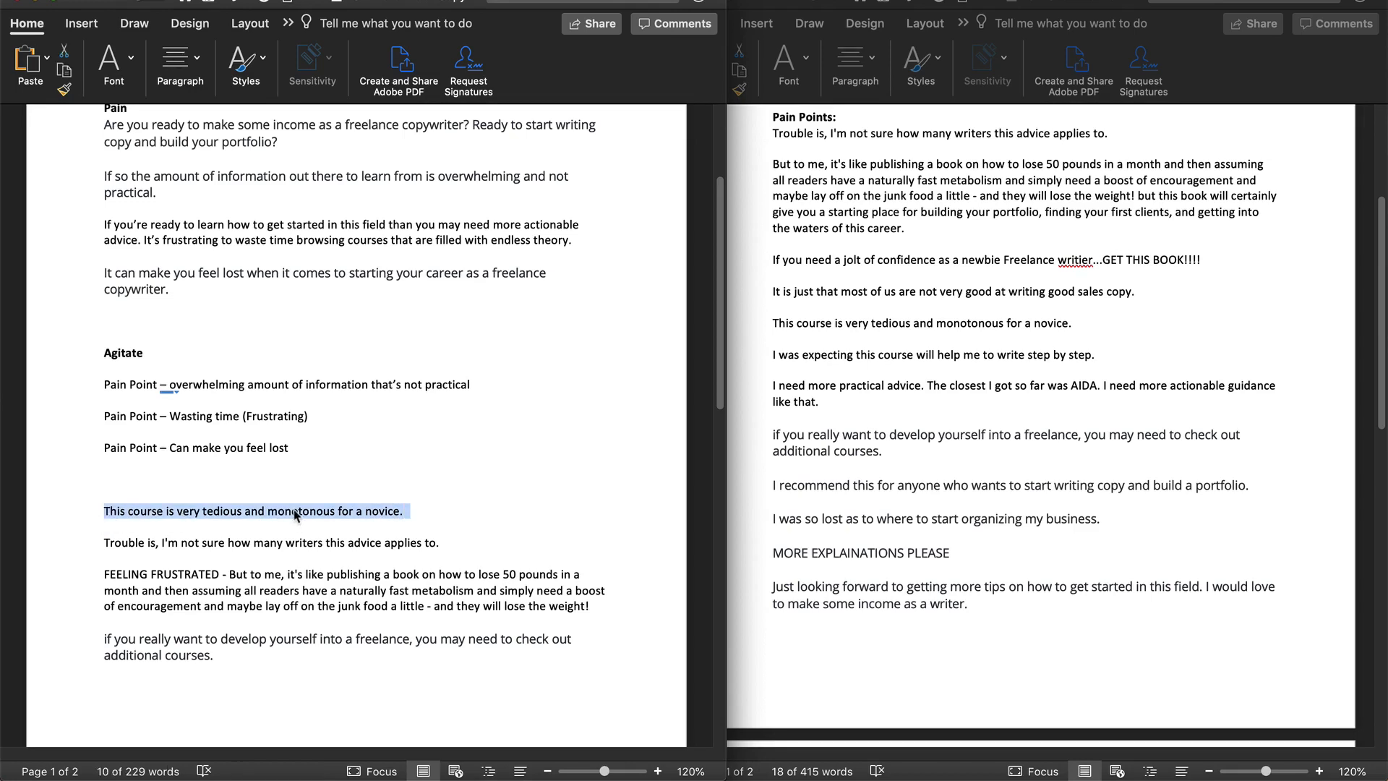
{"action": "key", "text": "super+x"}
{"action": "left_click", "coordinate": [264, 430]}
{"action": "key", "text": "super+v"}
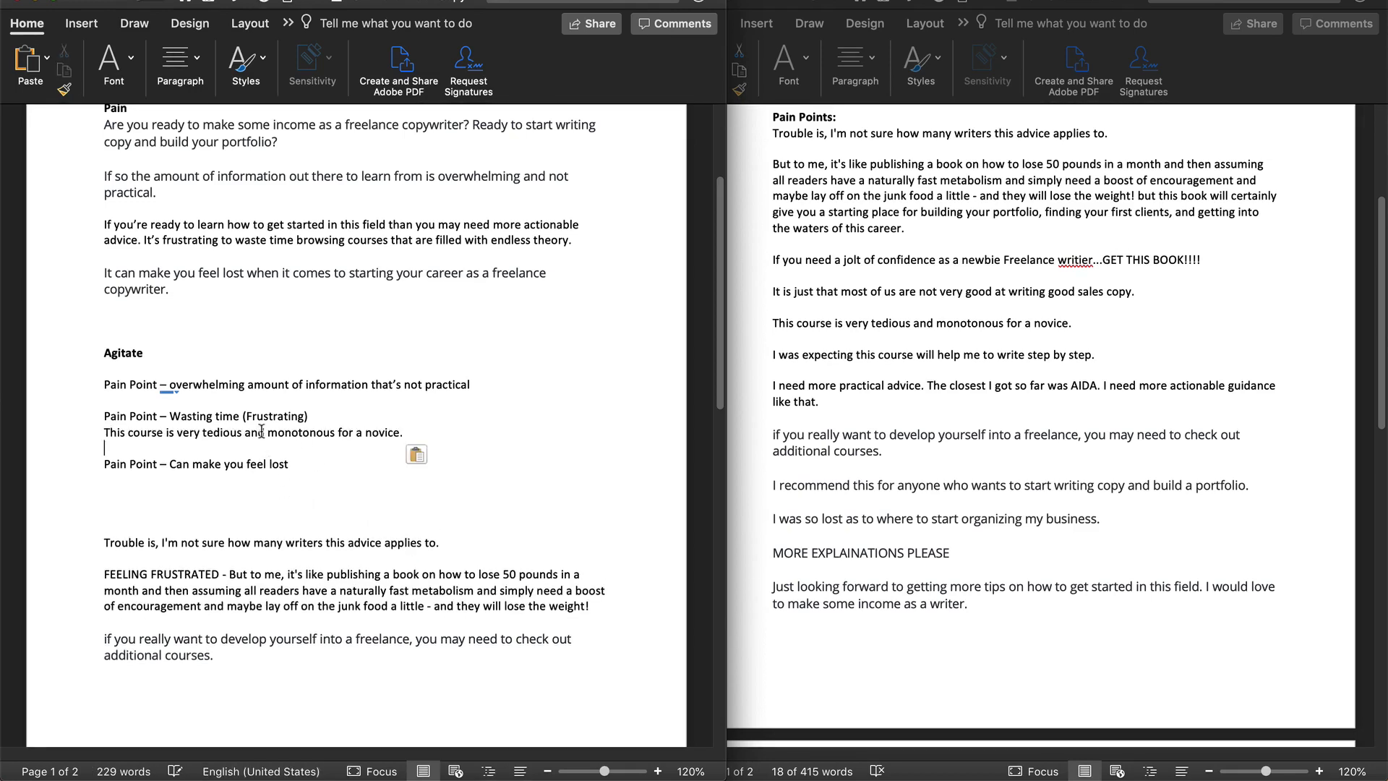
{"action": "key", "text": "Return"}
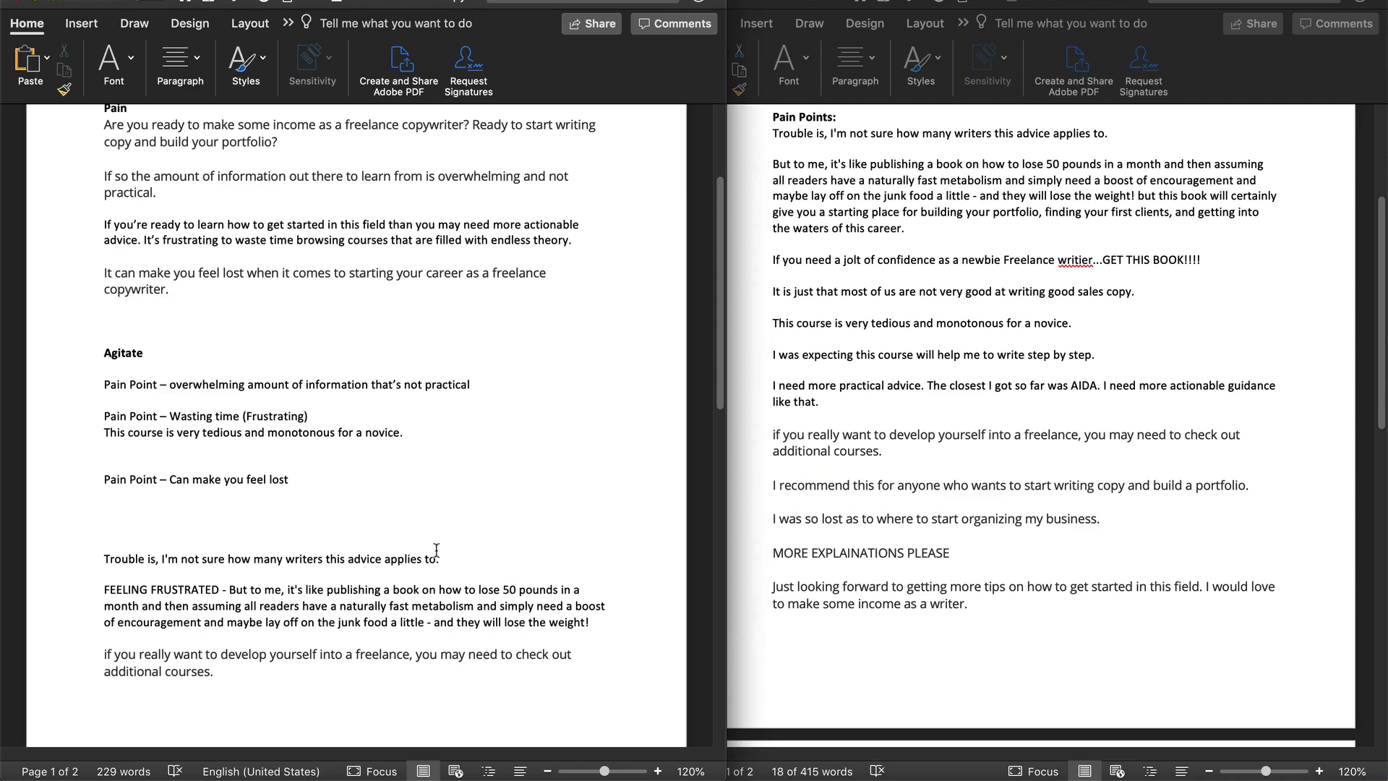
Move "Trouble is, I'm not sure how many writers this advice applies to." directly under the overwhelming-information pain point.
{"action": "left_click", "coordinate": [55, 564]}
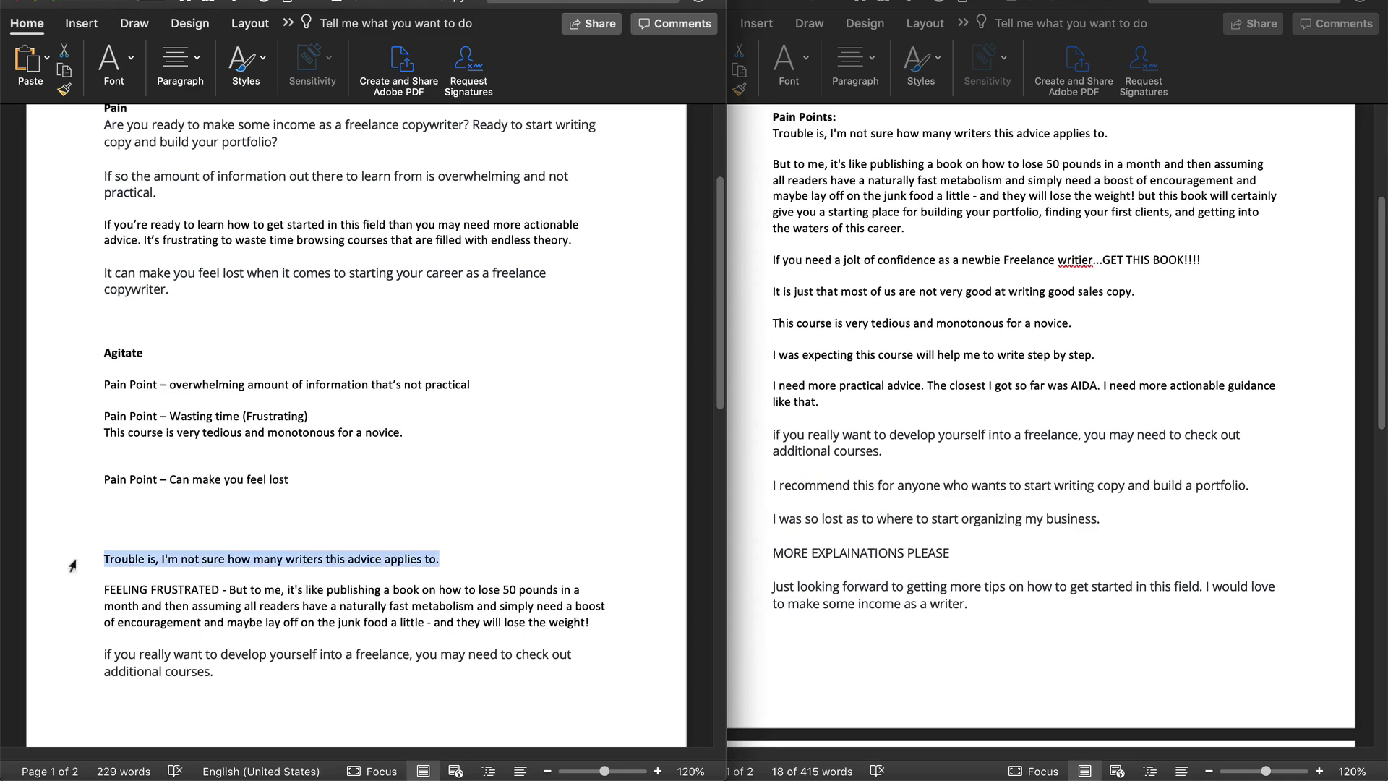
{"action": "key", "text": "super+x"}
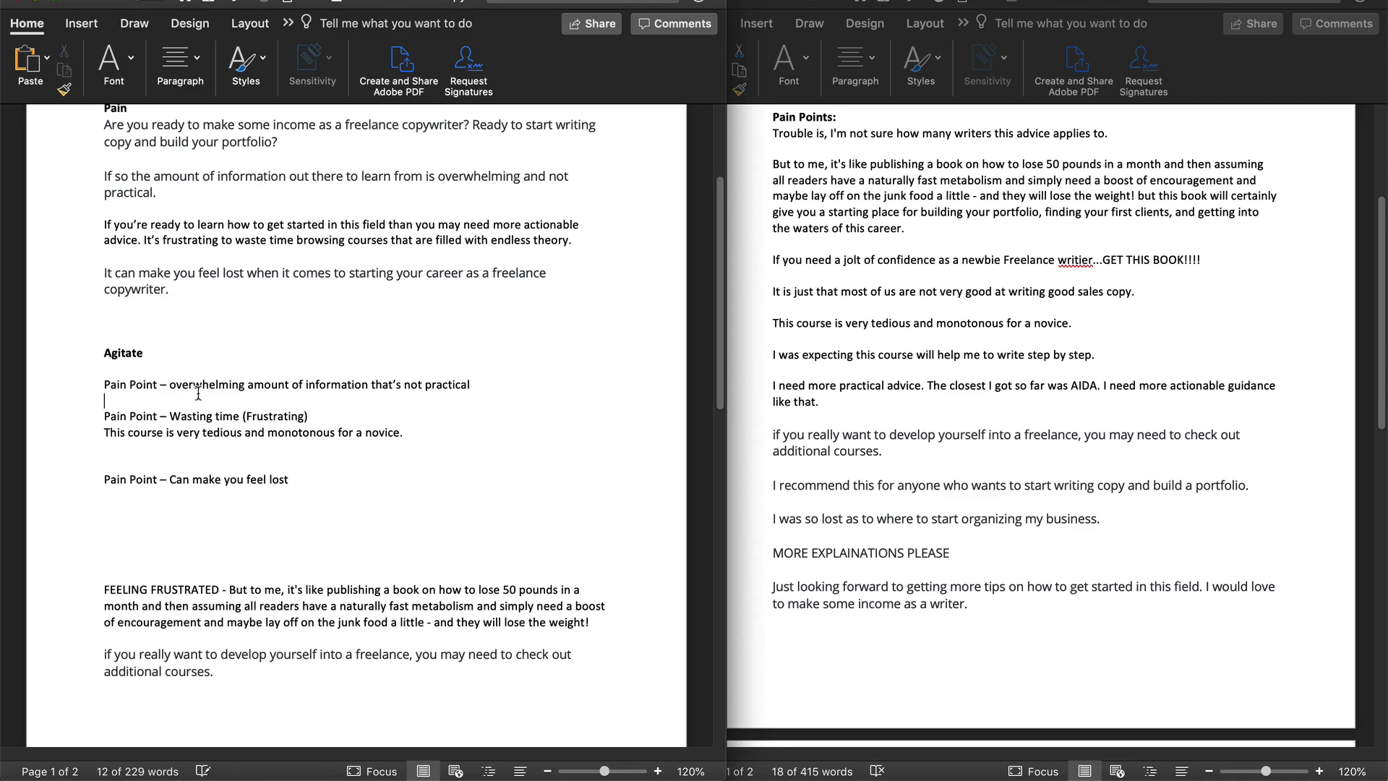
{"action": "key", "text": "super+v"}
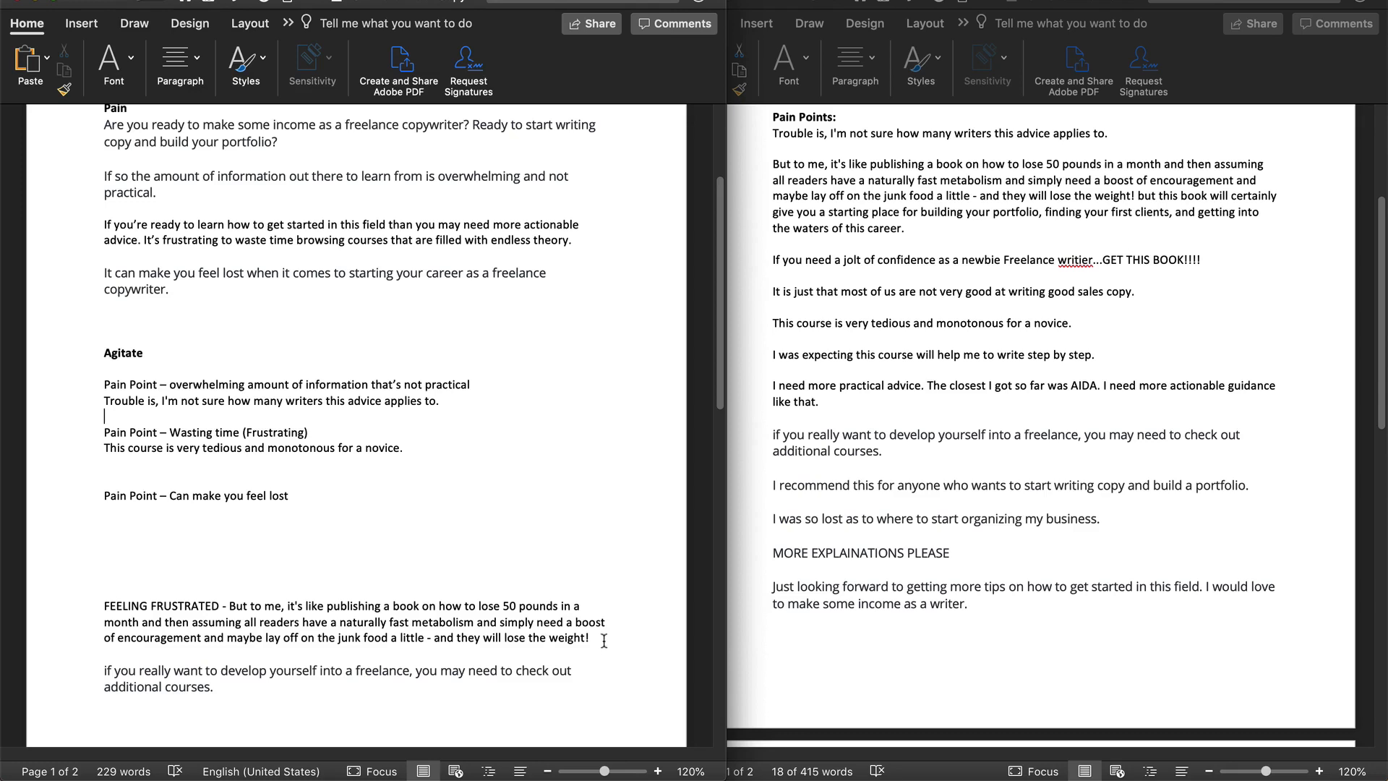
Move the "FEELING FRUSTRATED" paragraph under the "Wasting time" pain point, separated by a blank line from the tedious-course sentence.
{"action": "left_click_drag", "start_coordinate": [606, 645], "coordinate": [99, 607]}
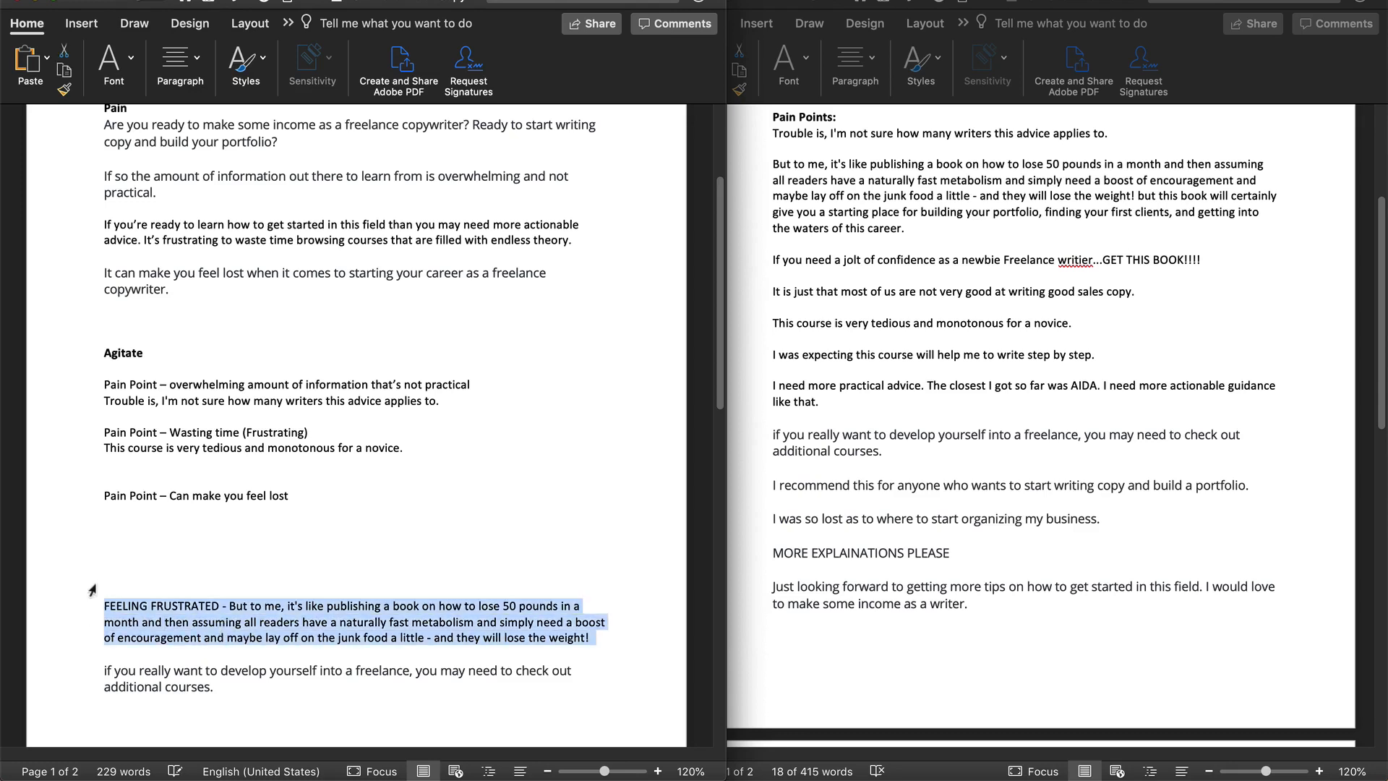
{"action": "key", "text": "super+x"}
{"action": "left_click", "coordinate": [114, 464]}
{"action": "key", "text": "super+v"}
{"action": "left_click", "coordinate": [97, 461]}
{"action": "key", "text": "Return"}
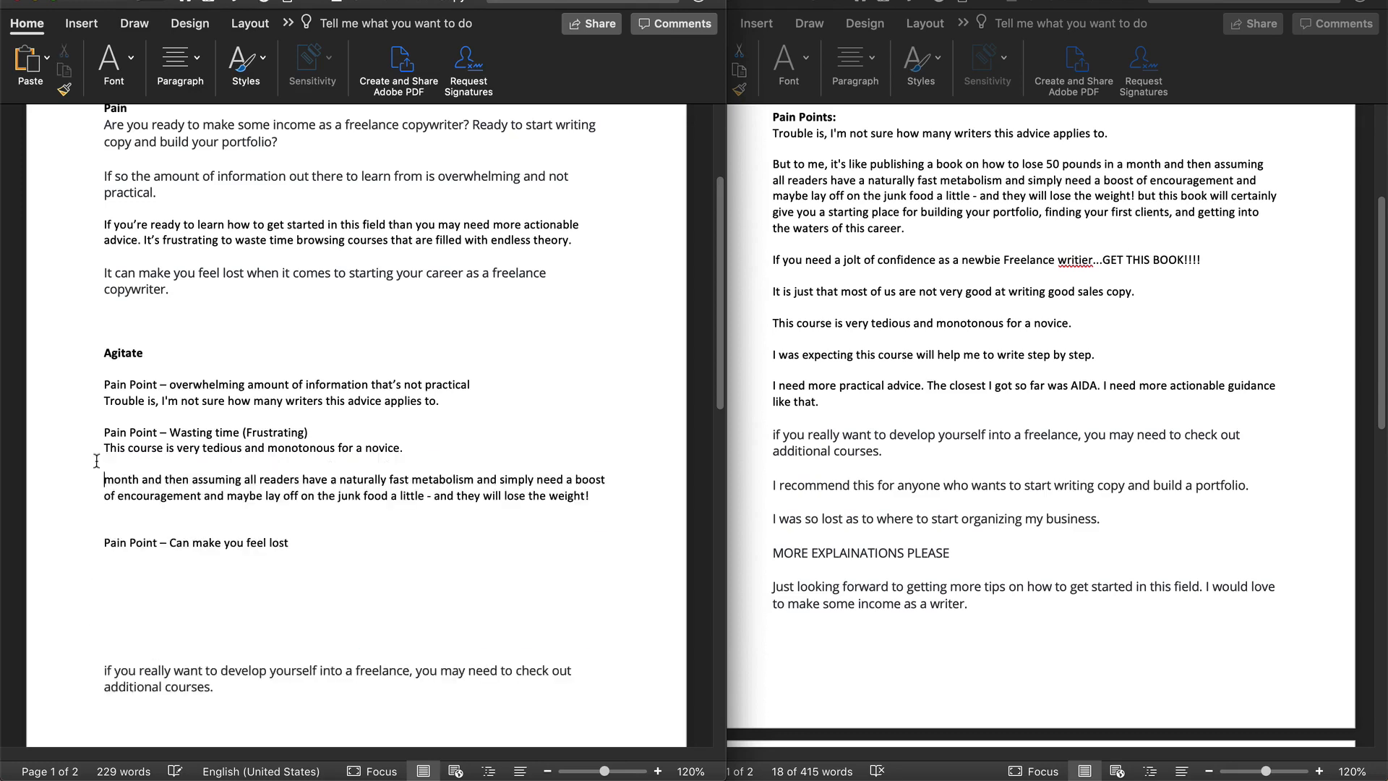
{"action": "key", "text": "super+z"}
{"action": "left_click", "coordinate": [107, 464]}
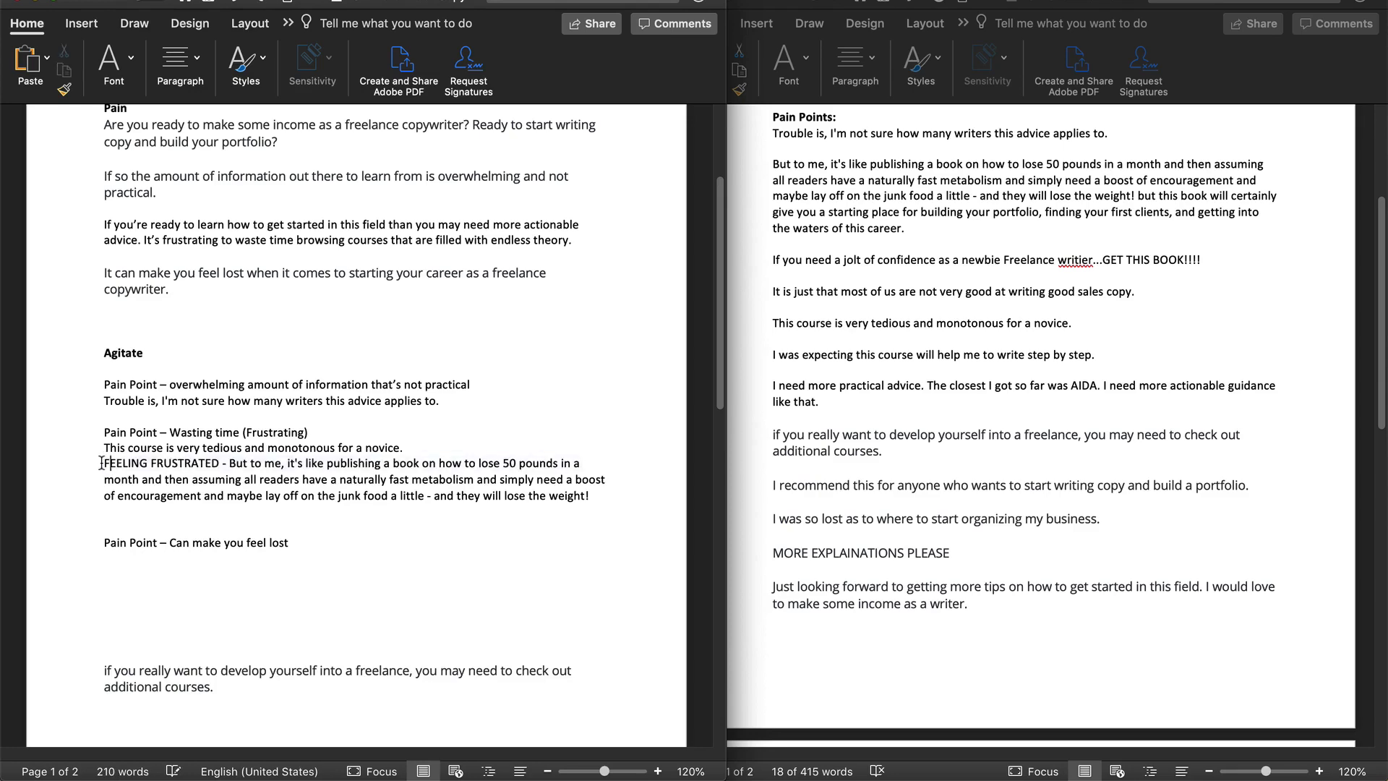
{"action": "key", "text": "Return"}
Remove the extra blank lines so the "additional courses" sentence sits under the "Can make you feel lost" pain point.
{"action": "scroll", "coordinate": [134, 540], "scroll_direction": "down", "scroll_amount": 5}
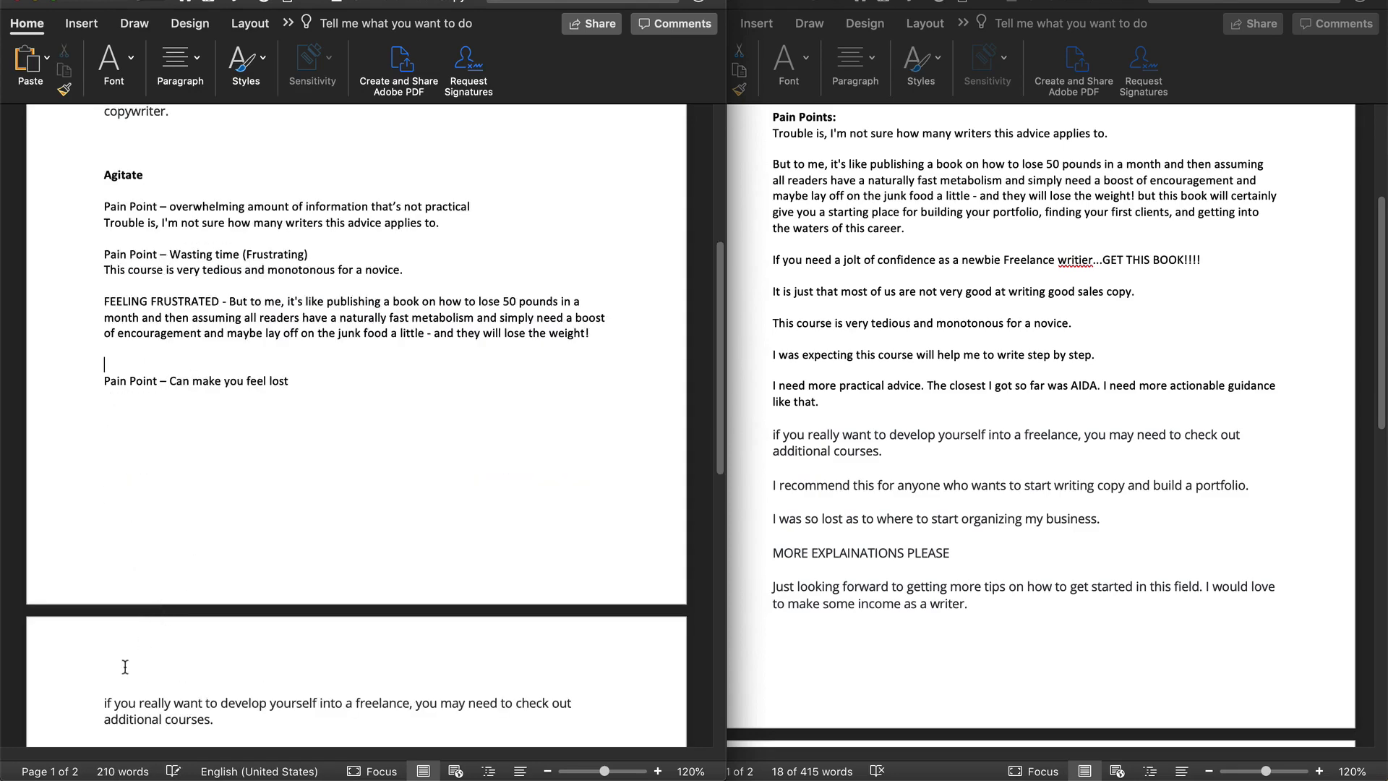
{"action": "left_click", "coordinate": [102, 412]}
{"action": "key", "text": "Delete"}
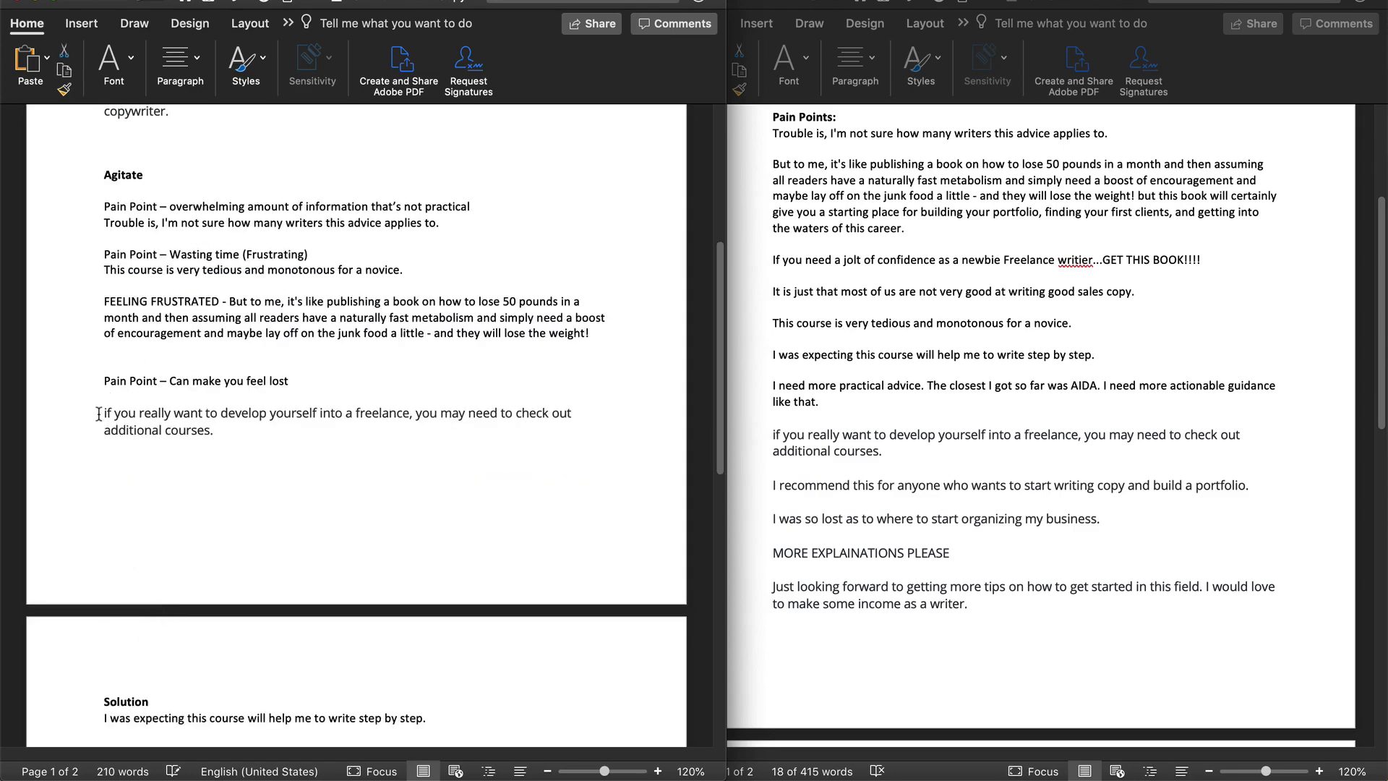
{"action": "scroll", "coordinate": [116, 455], "scroll_direction": "up", "scroll_amount": 6}
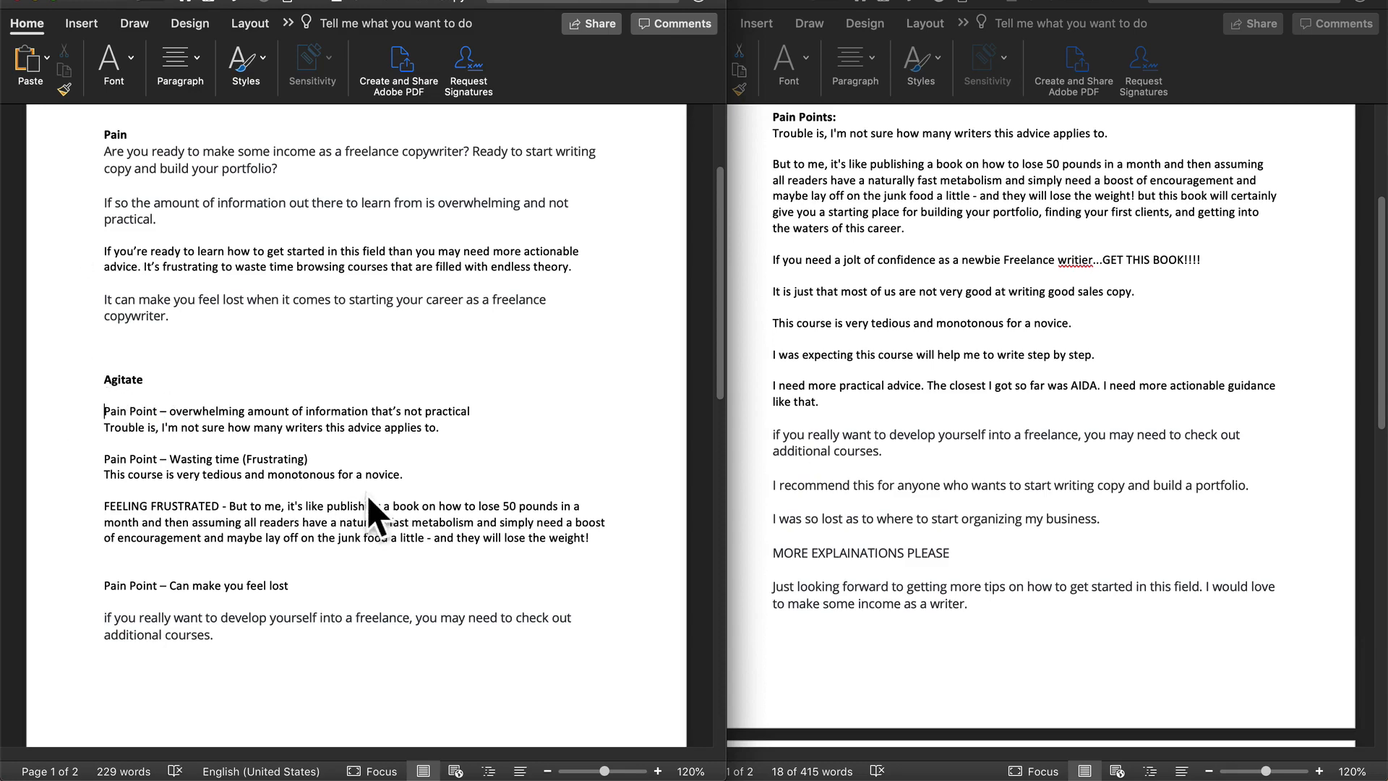
Remove the blank line between the "Can make you feel lost" pain point and the "additional courses" sentence under Agitate.
{"action": "left_click", "coordinate": [90, 413]}
{"action": "left_click", "coordinate": [125, 415]}
{"action": "scroll", "coordinate": [282, 517], "scroll_direction": "down", "scroll_amount": 3}
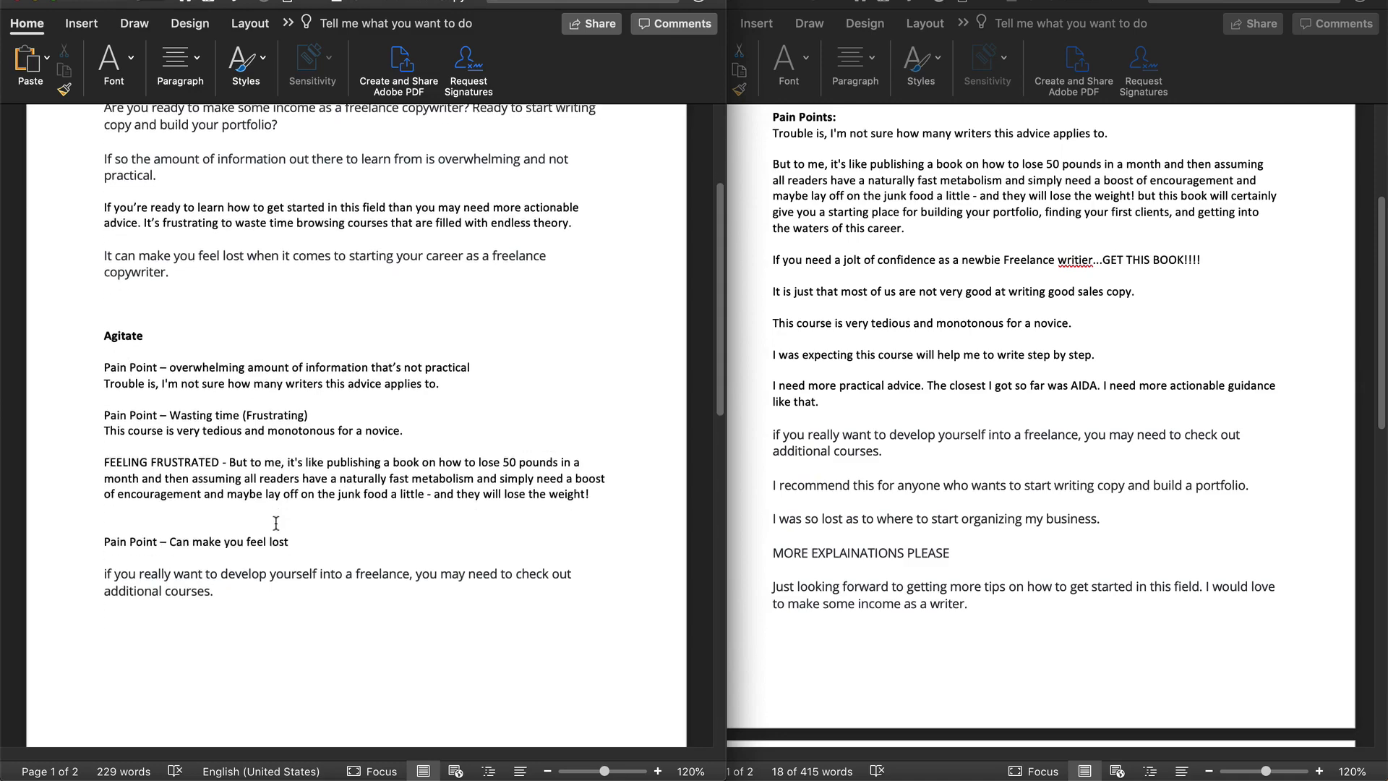
{"action": "scroll", "coordinate": [295, 499], "scroll_direction": "up", "scroll_amount": 5}
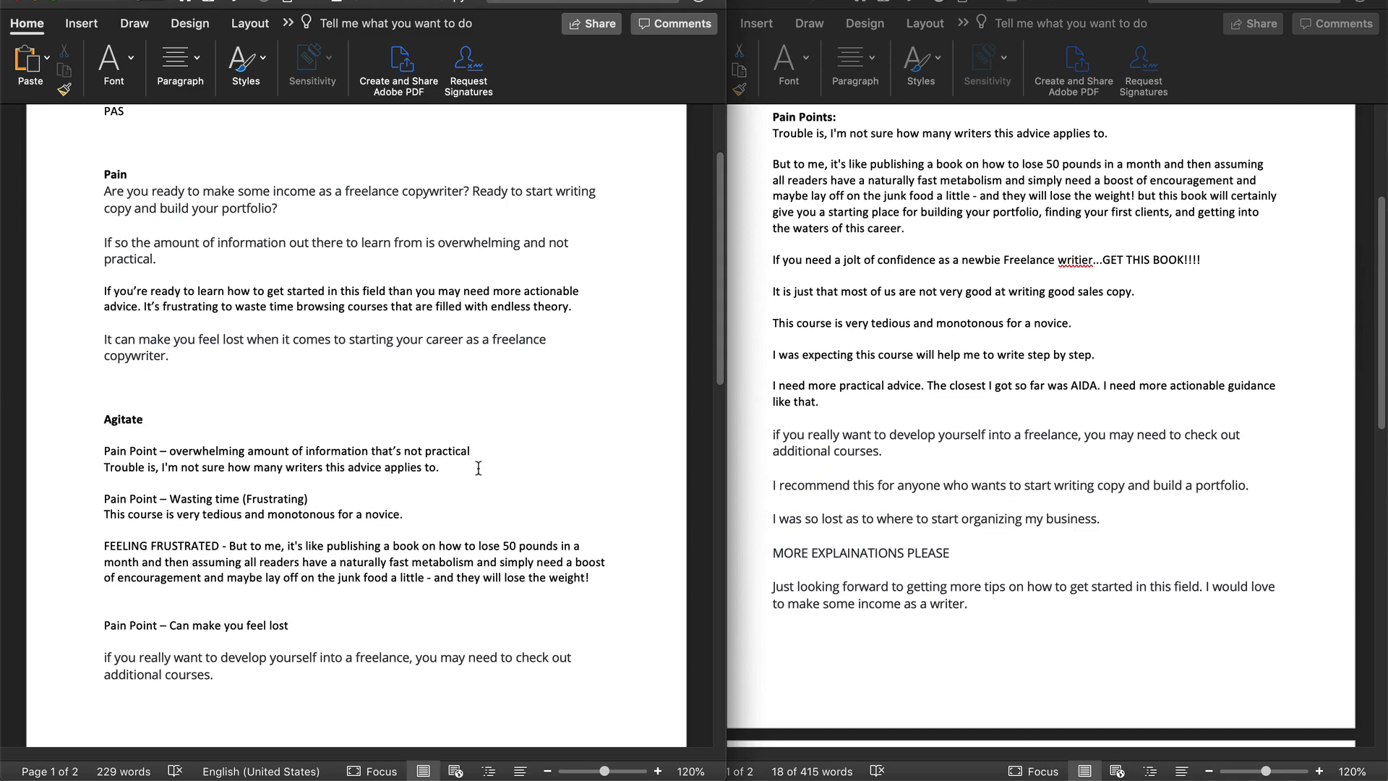
{"action": "scroll", "coordinate": [271, 506], "scroll_direction": "down", "scroll_amount": 1}
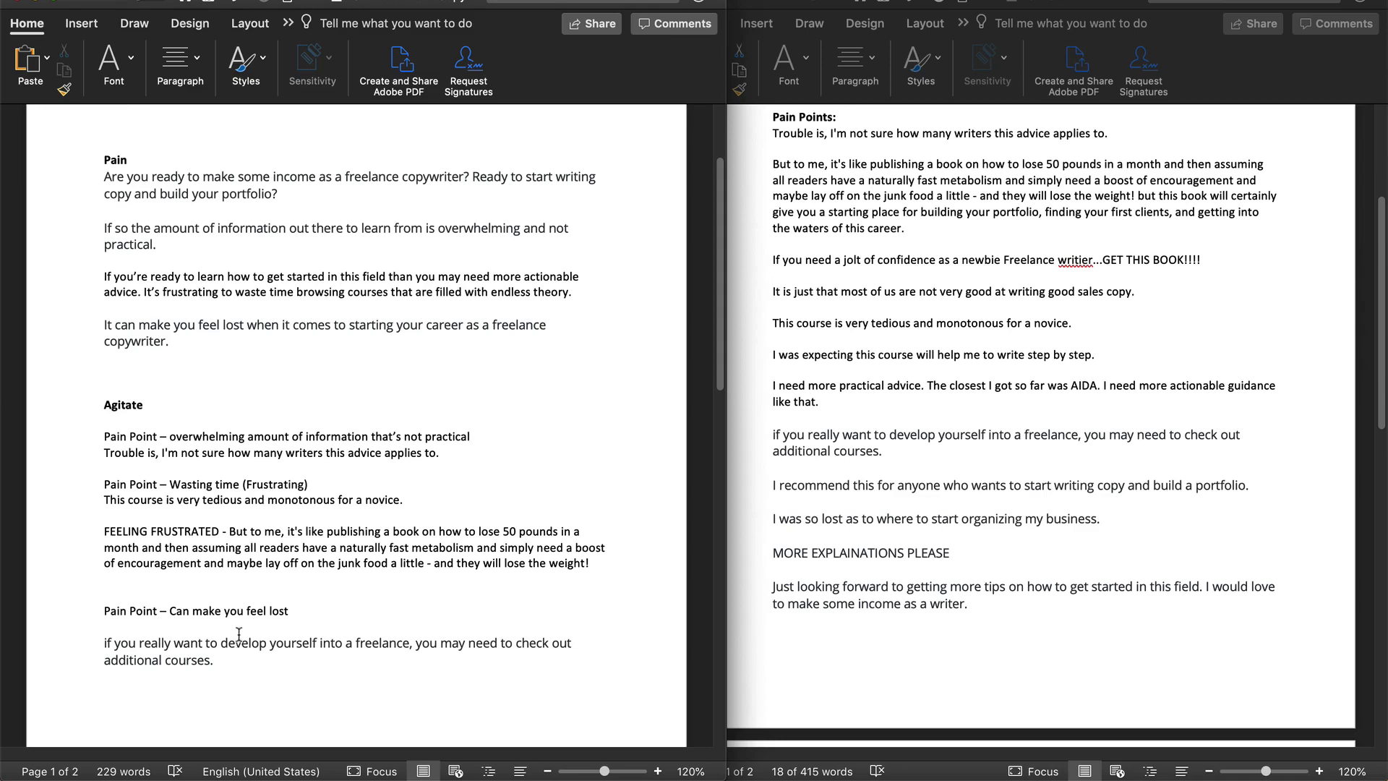
{"action": "key", "text": "BackSpace"}
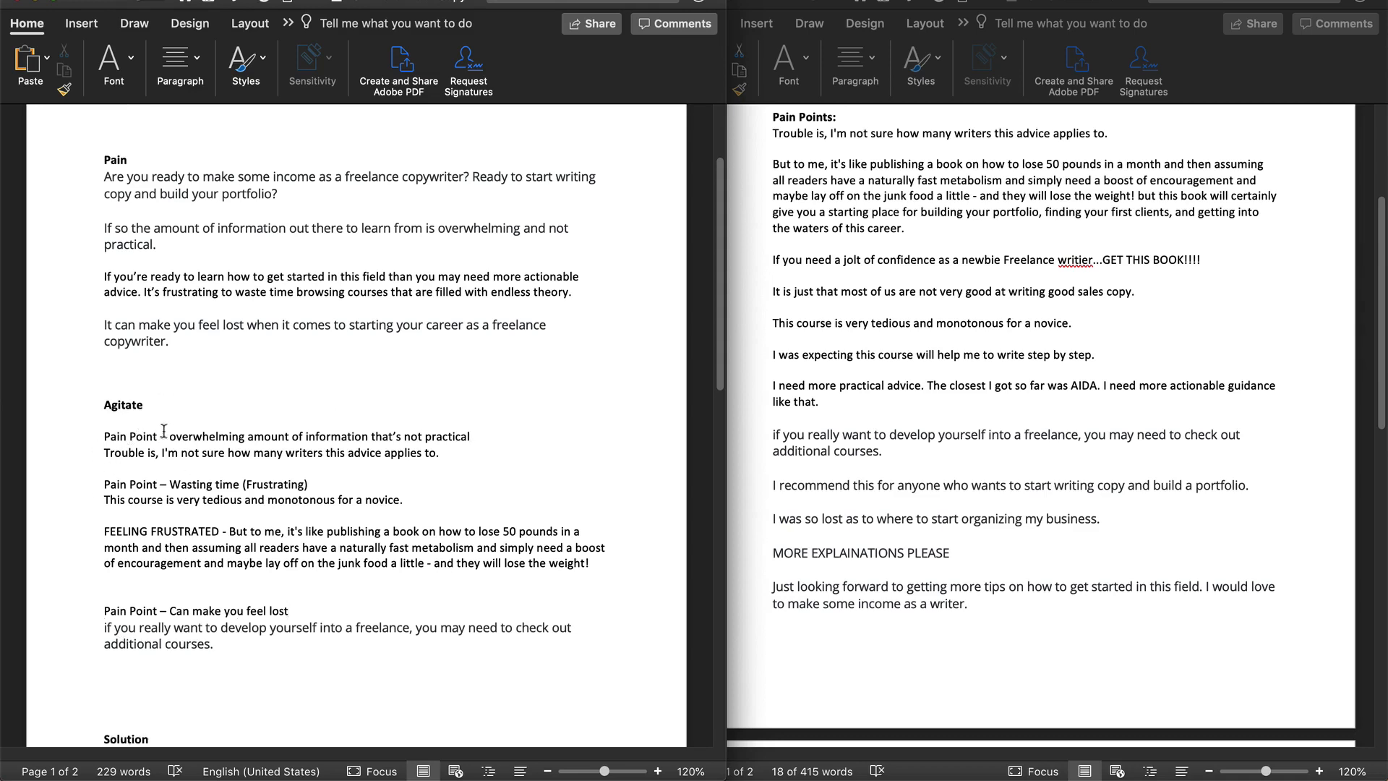
Below the "Trouble is" quote, start a new paragraph reading "The amount of information we're presented with is overwhelming.".
{"action": "left_click", "coordinate": [477, 452]}
{"action": "key", "text": "Return"}
{"action": "key", "text": "Return"}
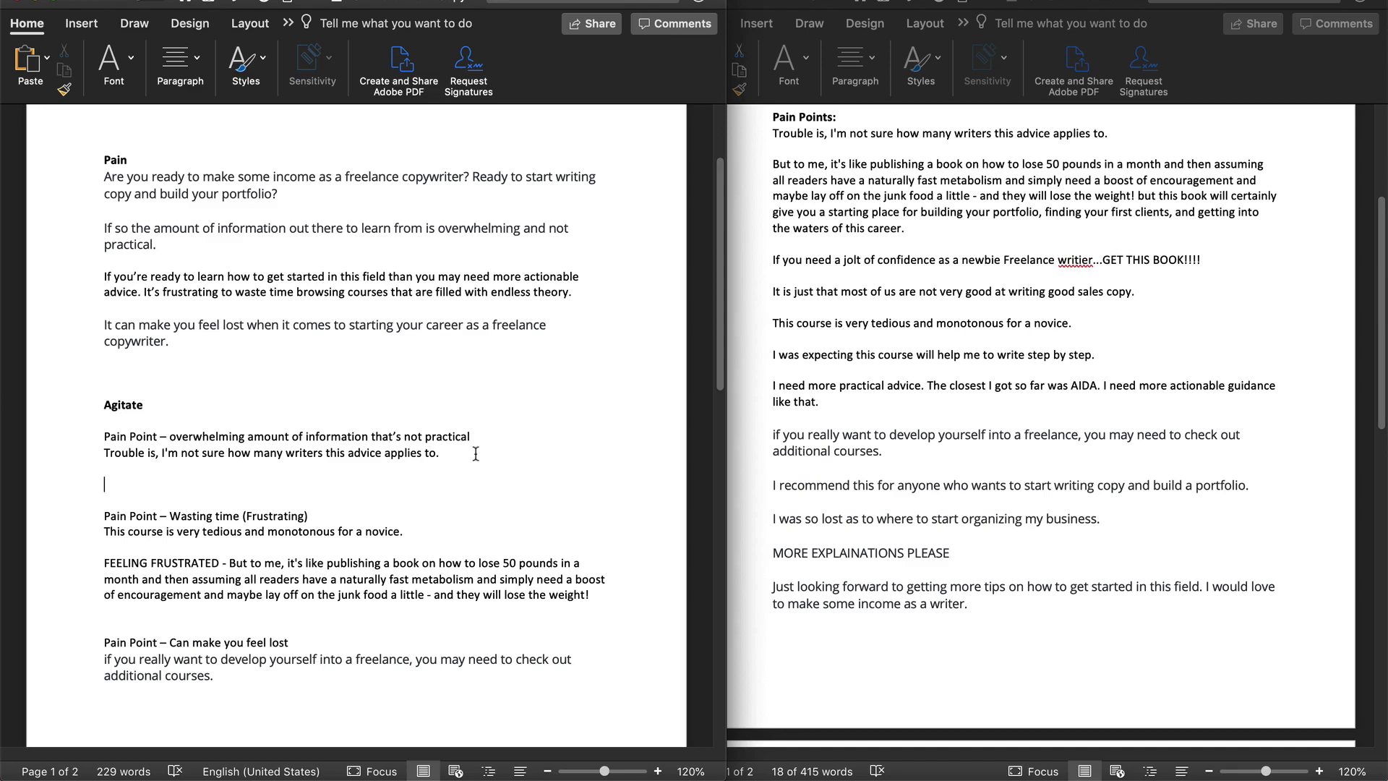
{"action": "type", "text": "The amount of information "}
{"action": "type", "text": "we're faced with"}
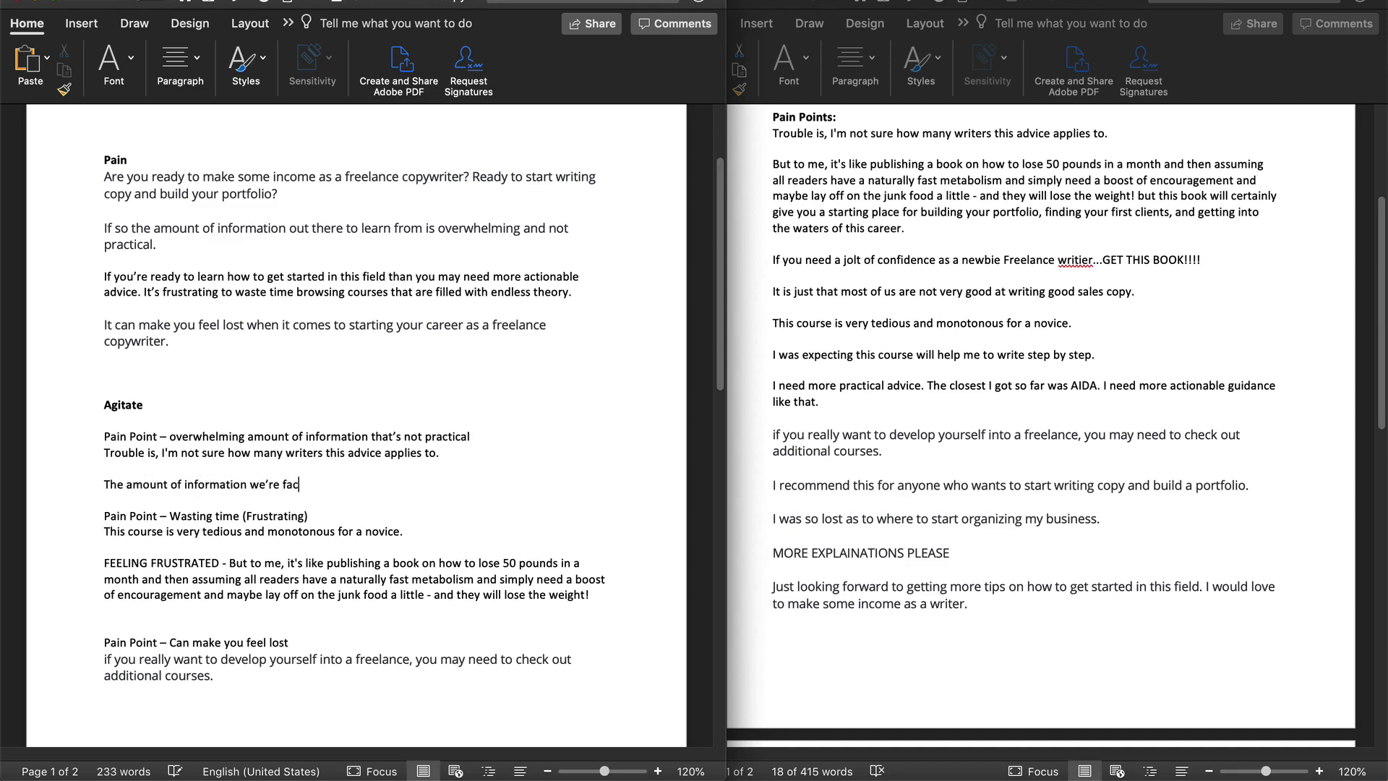
{"action": "key", "text": "BackSpace"}
{"action": "key", "text": "BackSpace"}
{"action": "key", "text": "BackSpace"}
{"action": "key", "text": "BackSpace"}
{"action": "key", "text": "BackSpace"}
{"action": "key", "text": "BackSpace"}
{"action": "key", "text": "BackSpace"}
{"action": "key", "text": "BackSpace"}
{"action": "key", "text": "BackSpace"}
{"action": "key", "text": "BackSpace"}
{"action": "type", "text": "presented with is overwhelming."}
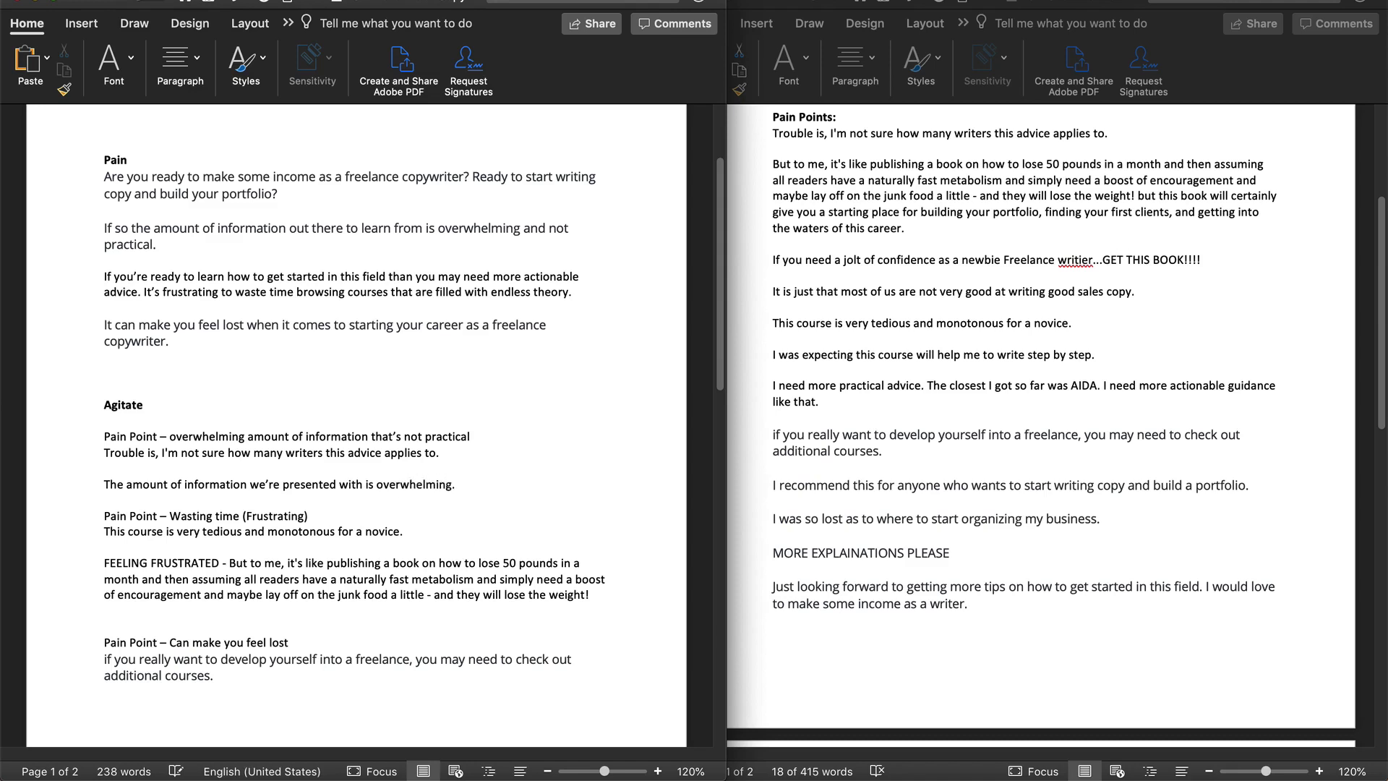
Continue the paragraph with "If you search for freelance copywriting courses on Google or YouTube there will be thousands of videos".
{"action": "type", "text": "They"}
{"action": "key", "text": "BackSpace"}
{"action": "key", "text": "BackSpace"}
{"action": "key", "text": "BackSpace"}
{"action": "key", "text": "BackSpace"}
{"action": "type", "text": "If "}
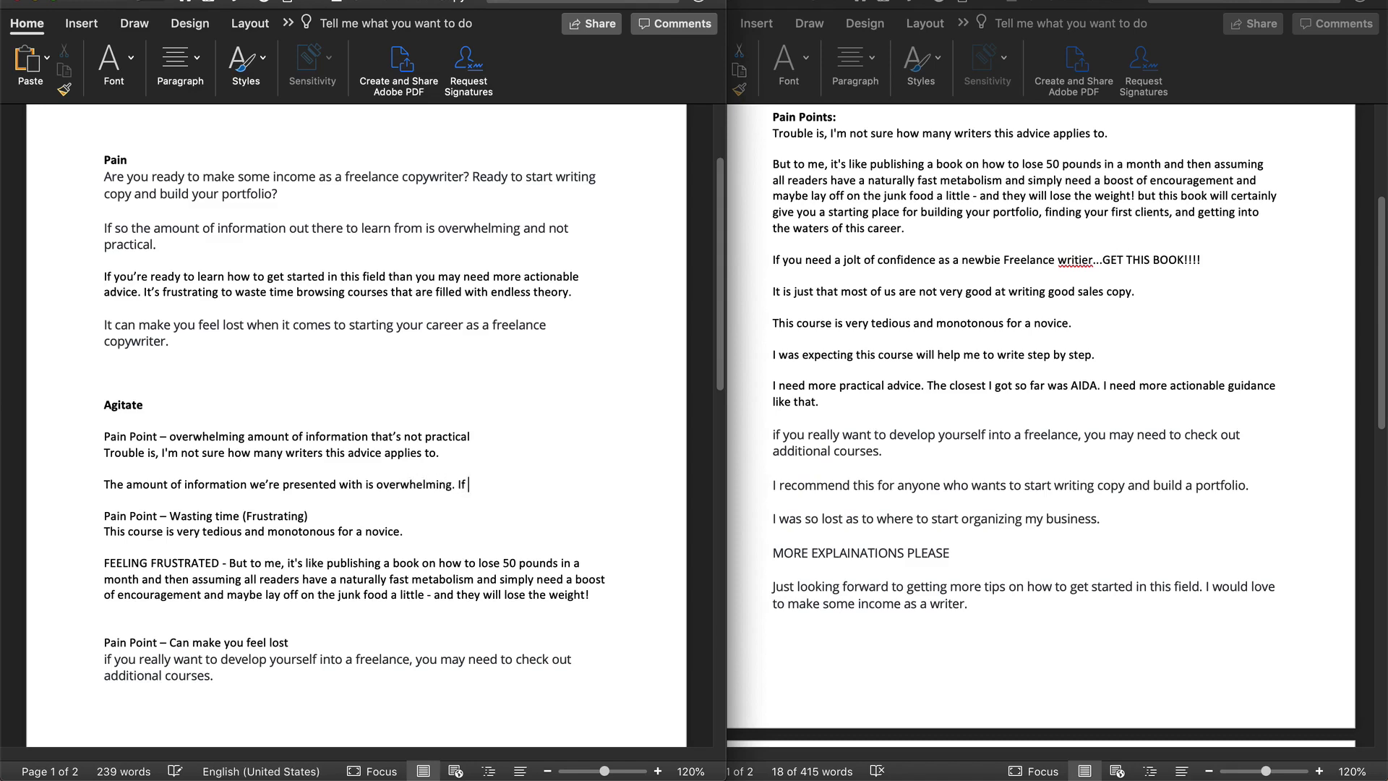
{"action": "type", "text": "you search for copywriting"}
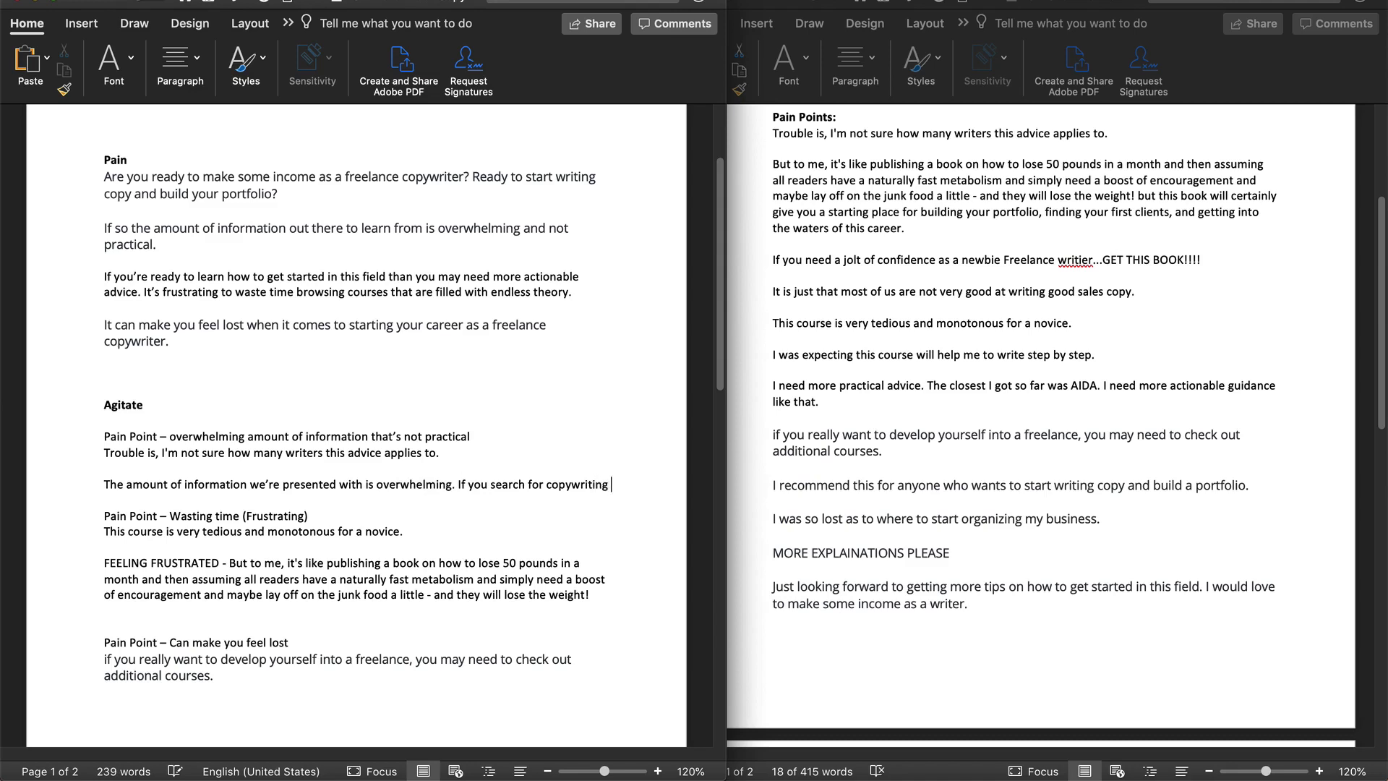
{"action": "key", "text": "BackSpace"}
{"action": "key", "text": "BackSpace"}
{"action": "key", "text": "BackSpace"}
{"action": "key", "text": "BackSpace"}
{"action": "key", "text": "BackSpace"}
{"action": "key", "text": "BackSpace"}
{"action": "key", "text": "BackSpace"}
{"action": "key", "text": "BackSpace"}
{"action": "key", "text": "BackSpace"}
{"action": "key", "text": "BackSpace"}
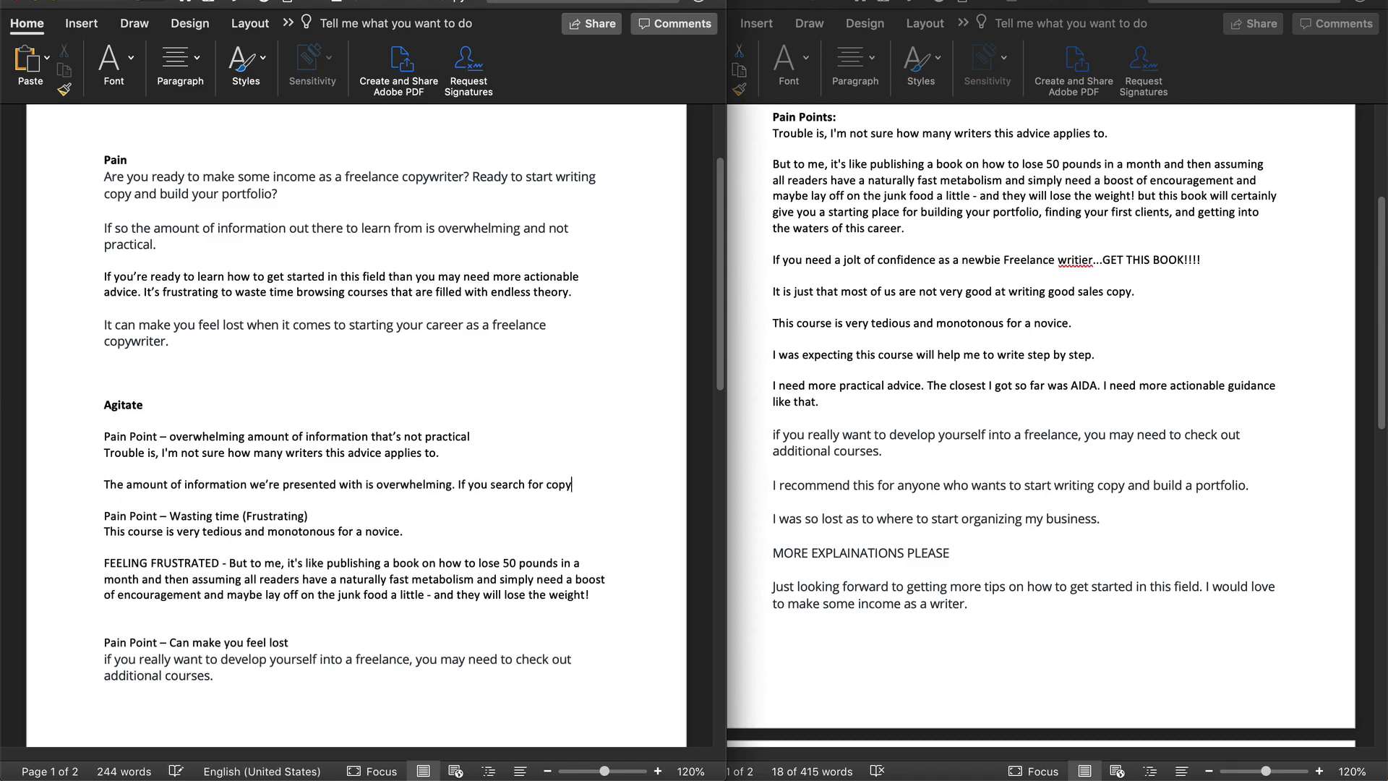
{"action": "type", "text": "freelance copywri"}
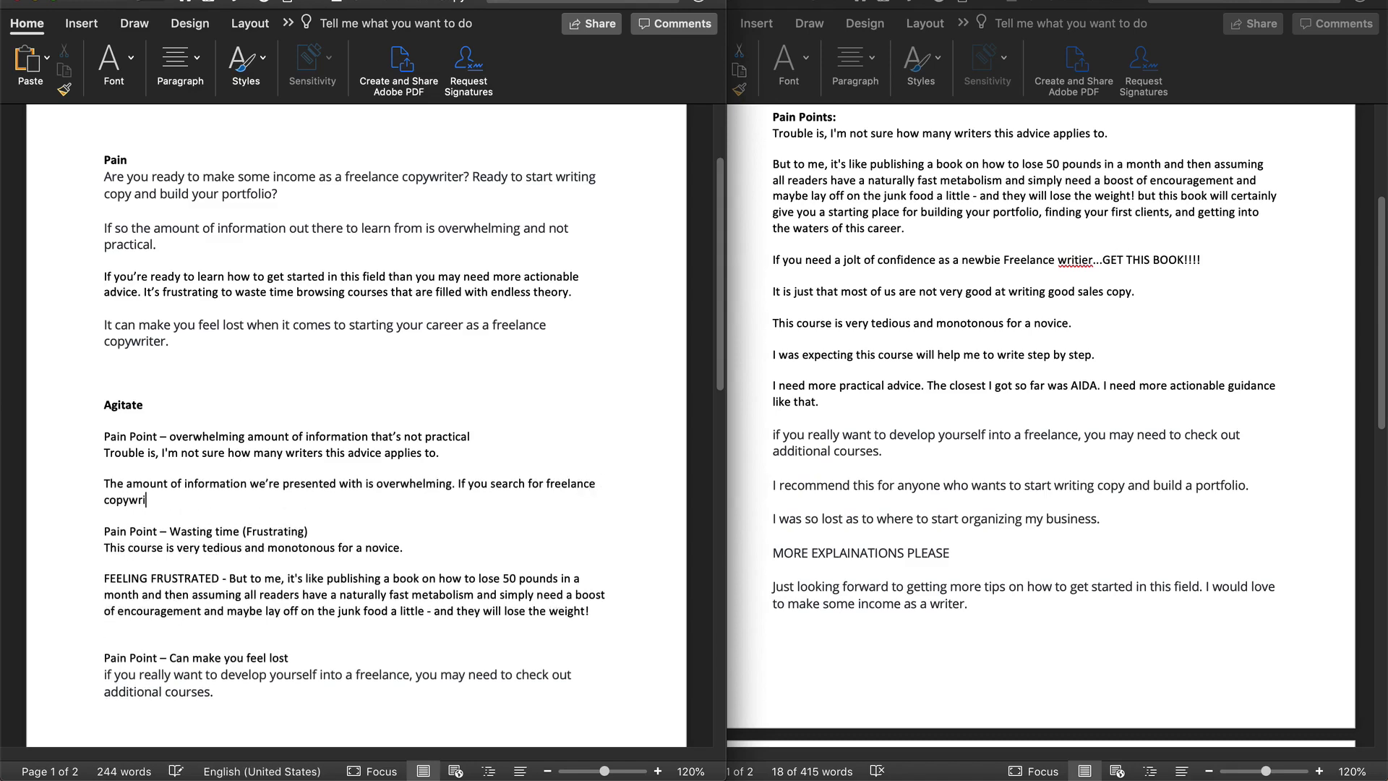
{"action": "type", "text": "ting courses on Google or Youtube"}
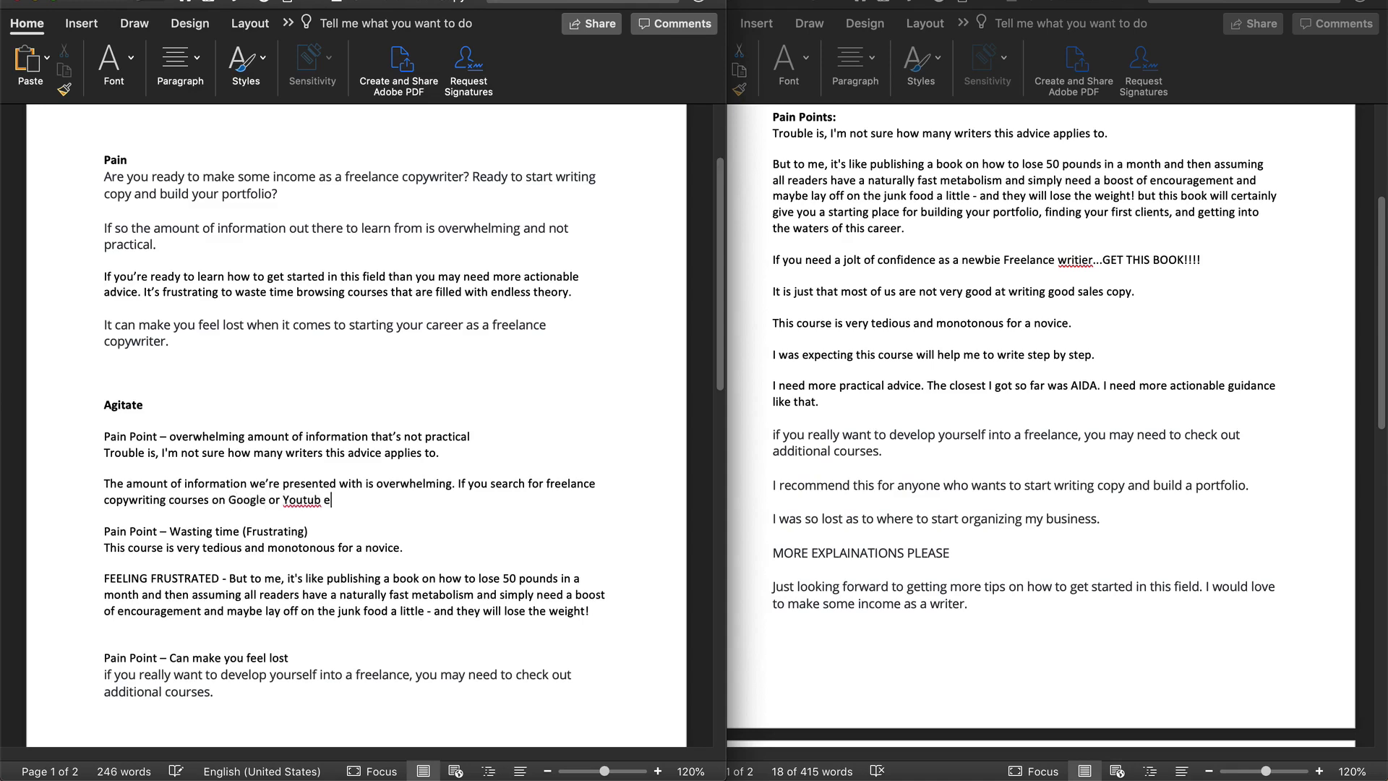
{"action": "key", "text": "BackSpace"}
{"action": "key", "text": "BackSpace"}
{"action": "key", "text": "BackSpace"}
{"action": "key", "text": "BackSpace"}
{"action": "type", "text": "Tube t"}
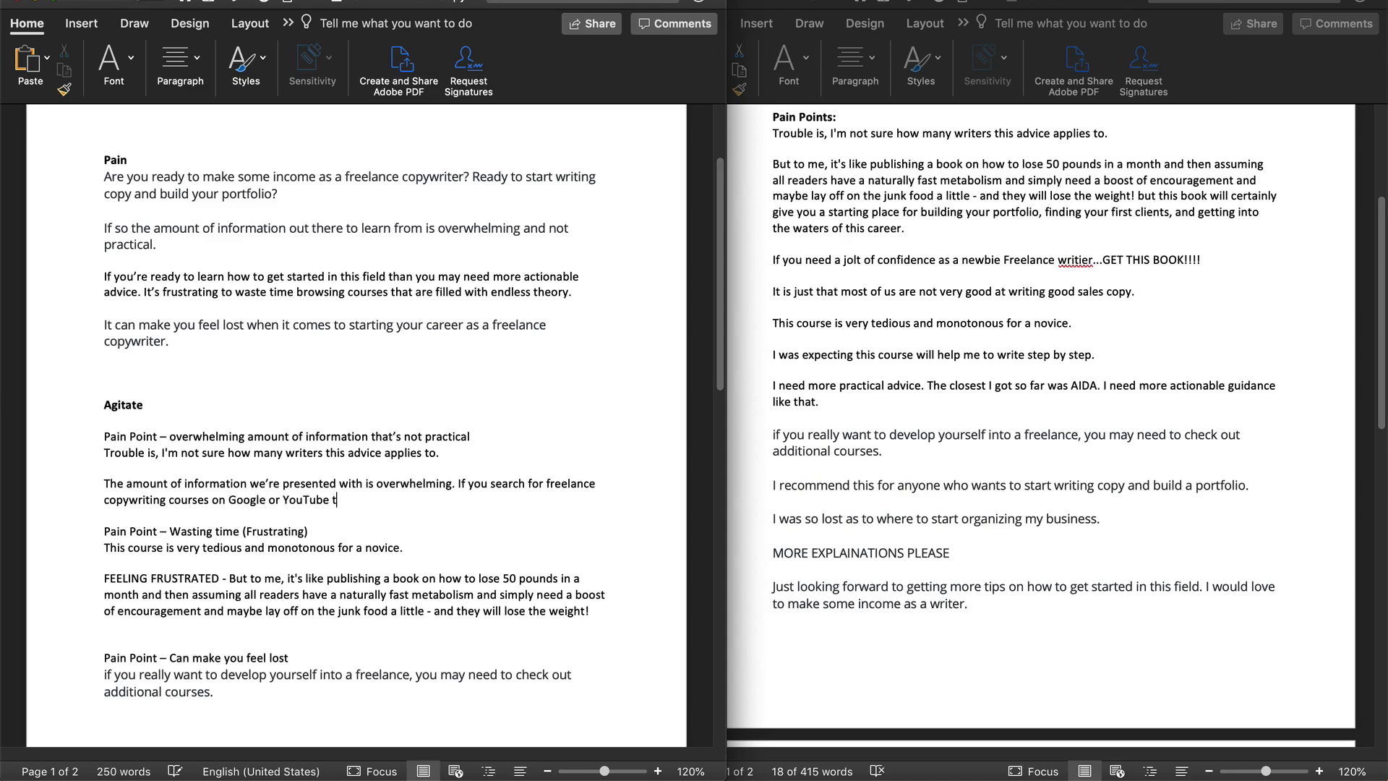
{"action": "type", "text": "here will be thousands of videos"}
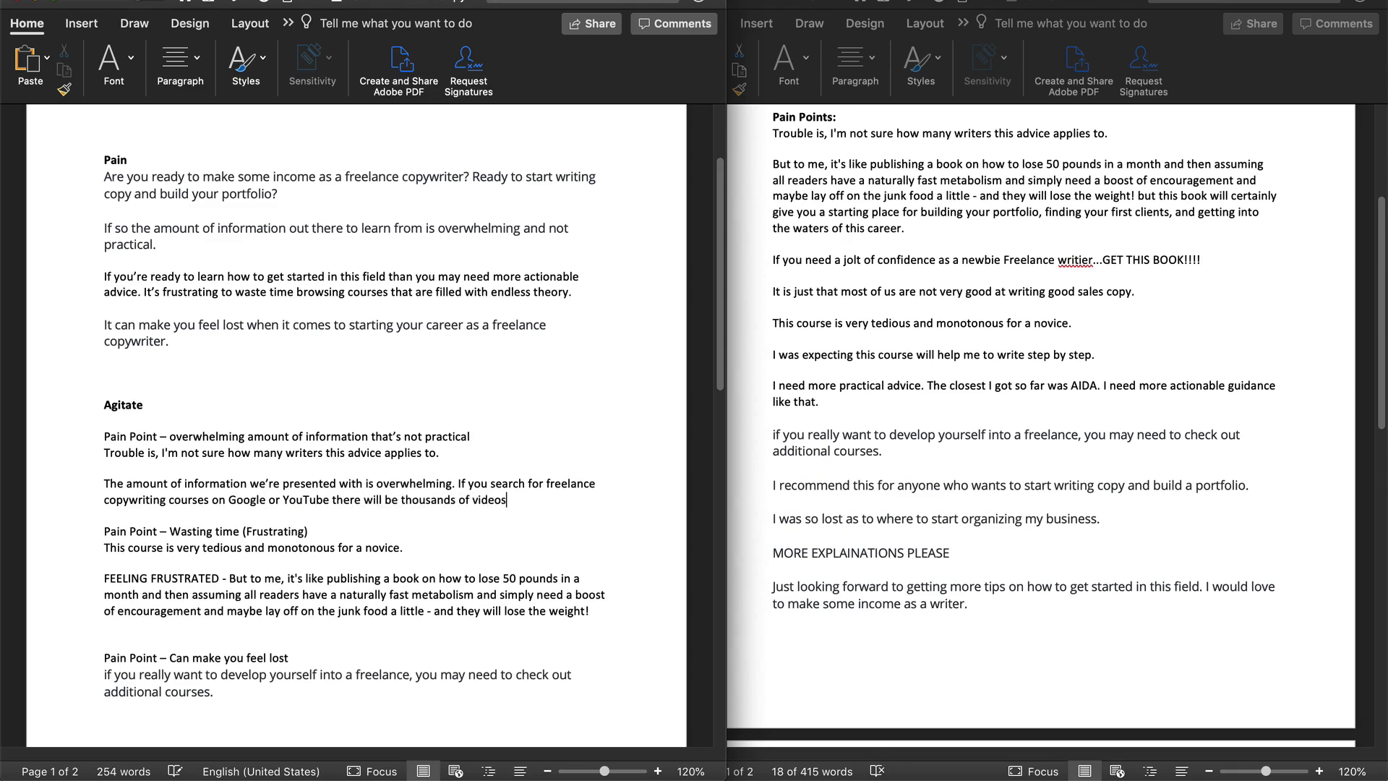
Change "thousands of videos" to "tens of thousands of videos" and extend the sentence with "filled with information".
{"action": "key", "text": "Left"}
{"action": "key", "text": "Left"}
{"action": "key", "text": "Left"}
{"action": "key", "text": "Left"}
{"action": "key", "text": "Left"}
{"action": "key", "text": "Left"}
{"action": "key", "text": "Left"}
{"action": "key", "text": "Left"}
{"action": "key", "text": "Left"}
{"action": "key", "text": "Left"}
{"action": "key", "text": "Left"}
{"action": "key", "text": "Left"}
{"action": "key", "text": "Left"}
{"action": "key", "text": "Left"}
{"action": "key", "text": "Left"}
{"action": "key", "text": "Left"}
{"action": "key", "text": "Left"}
{"action": "key", "text": "Left"}
{"action": "key", "text": "Left"}
{"action": "type", "text": "tens of thousands"}
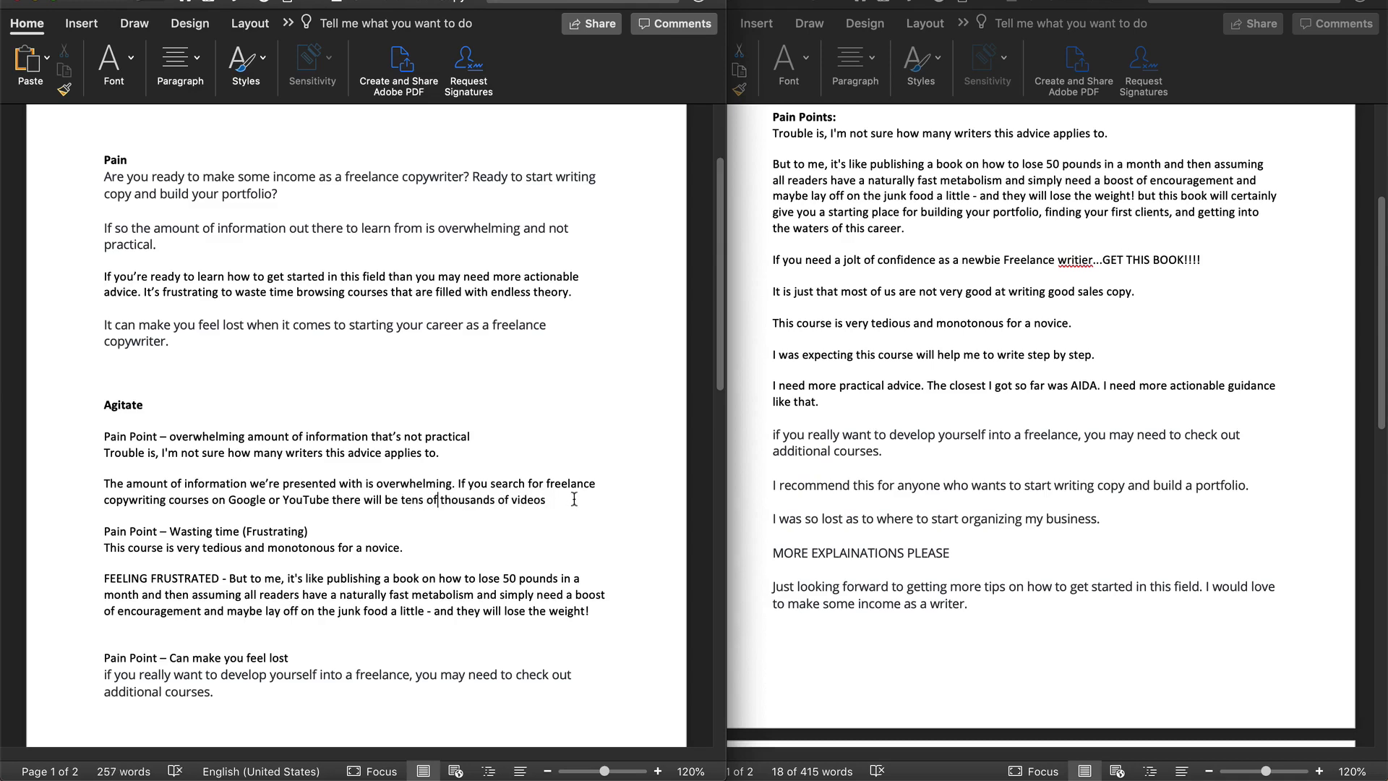
{"action": "type", "text": " of videos filled with information"}
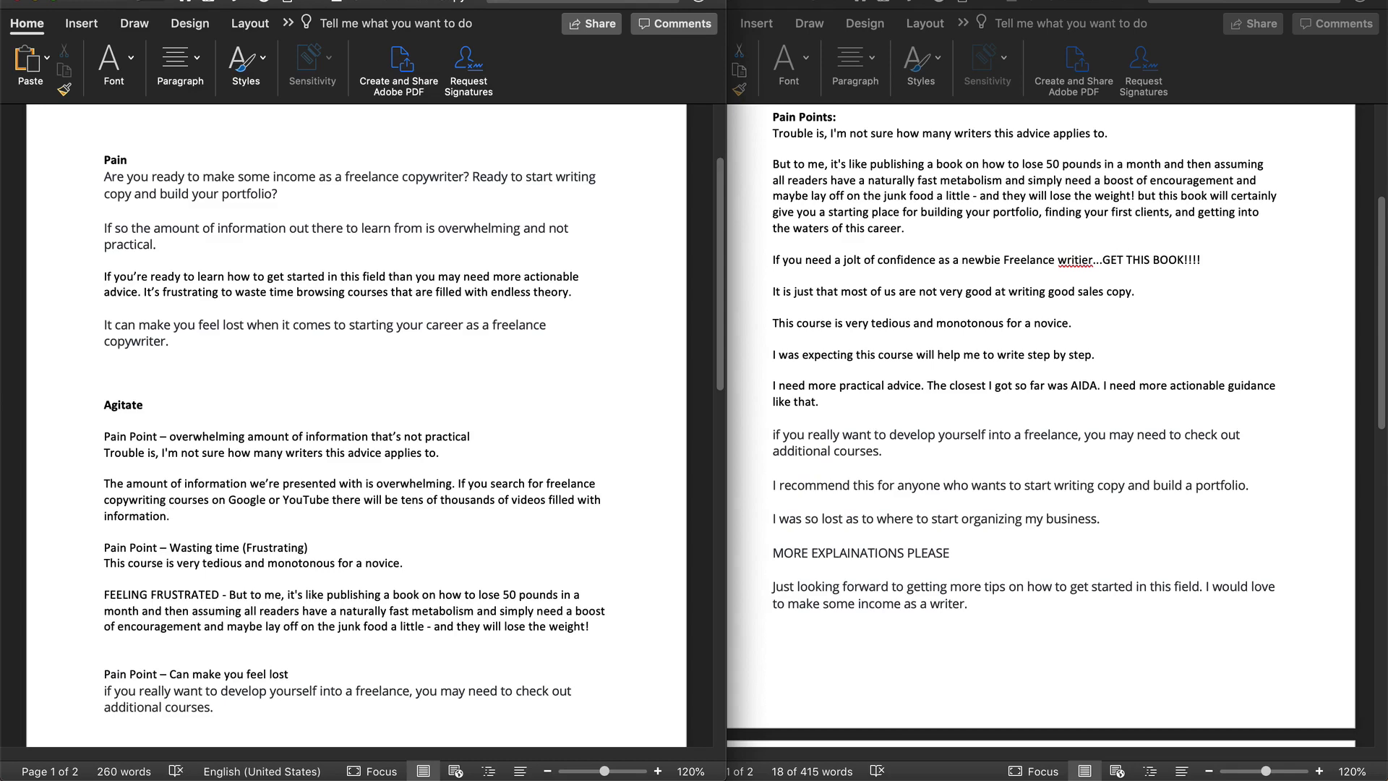
Add "The problem is 99% of this information is not practical for you. A lot of the advice you hear will not apply to you and your situation.".
{"action": "type", "text": ". The problem is 99"}
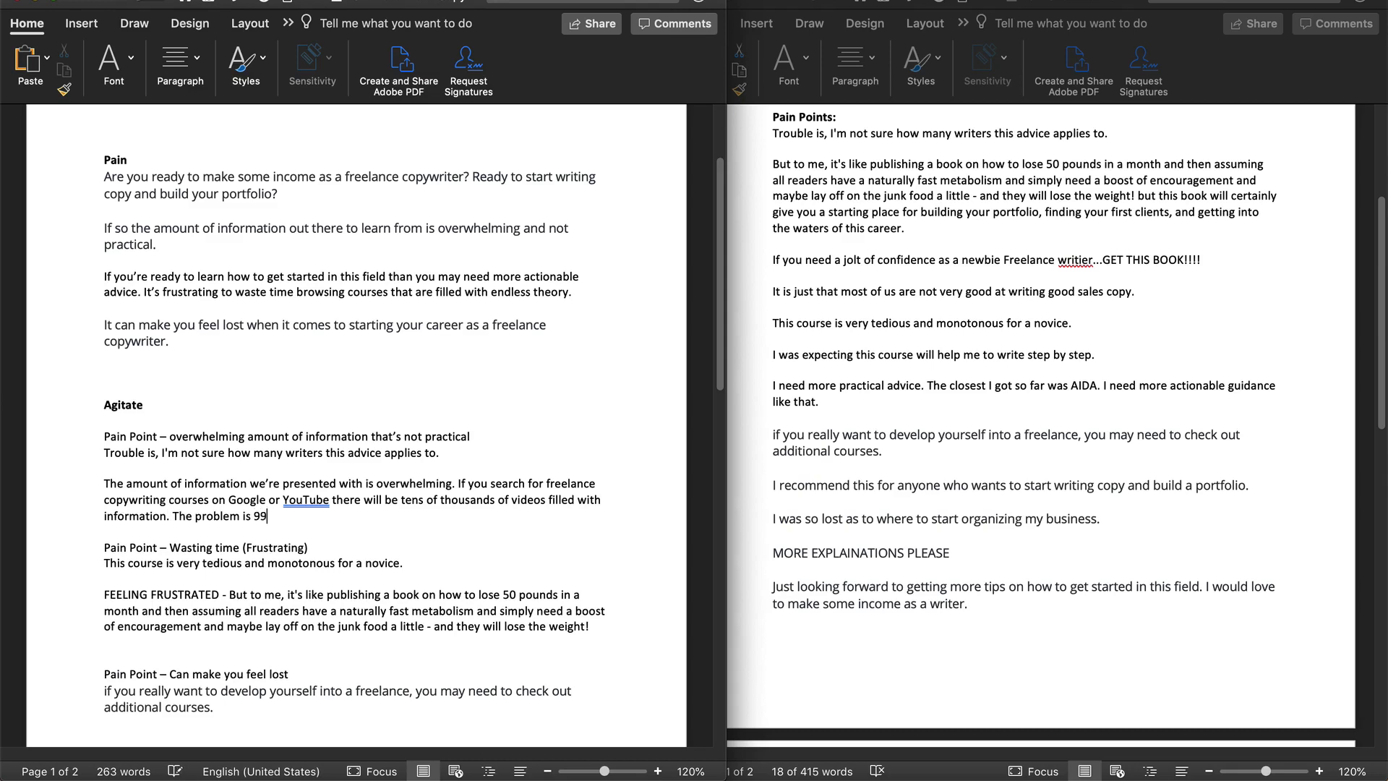
{"action": "type", "text": "% of this information is not practical for you."}
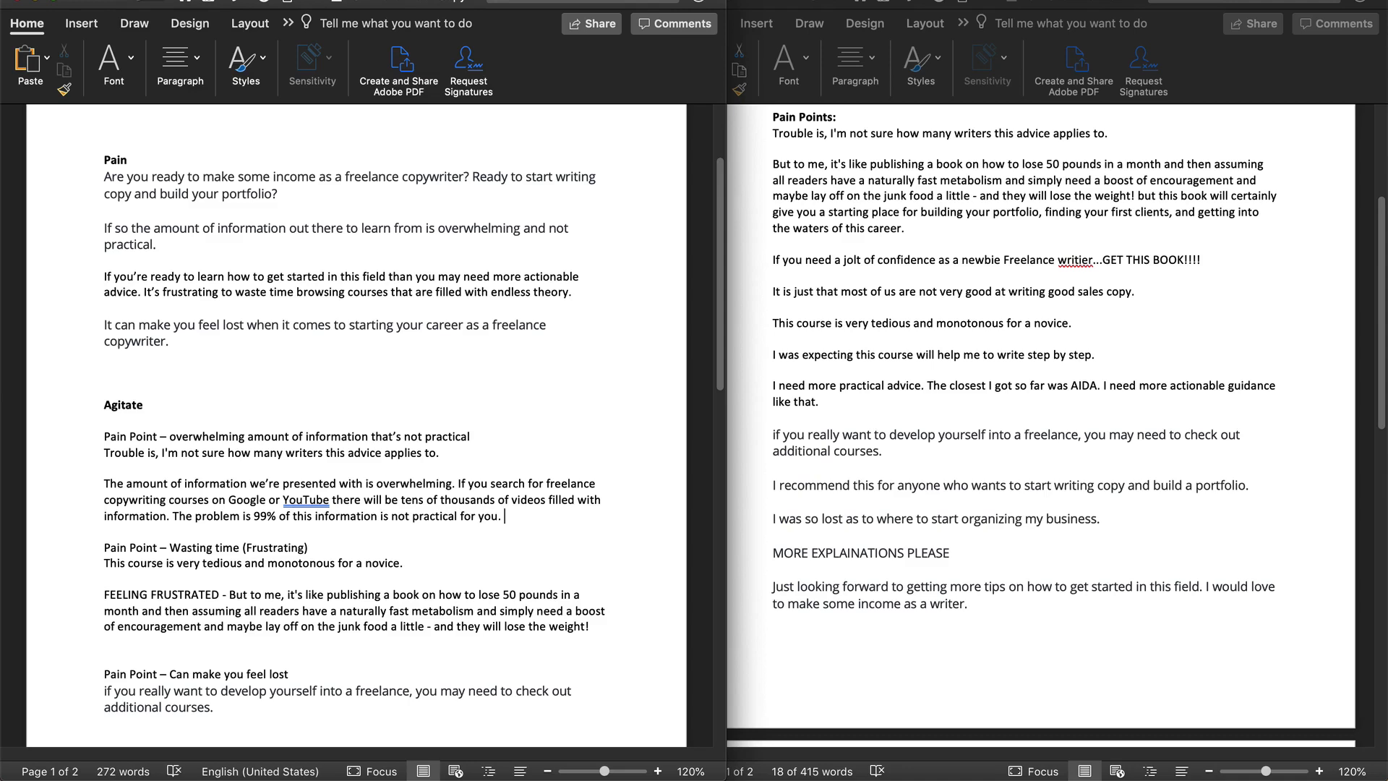
{"action": "type", "text": " A lot of the advice you hear"}
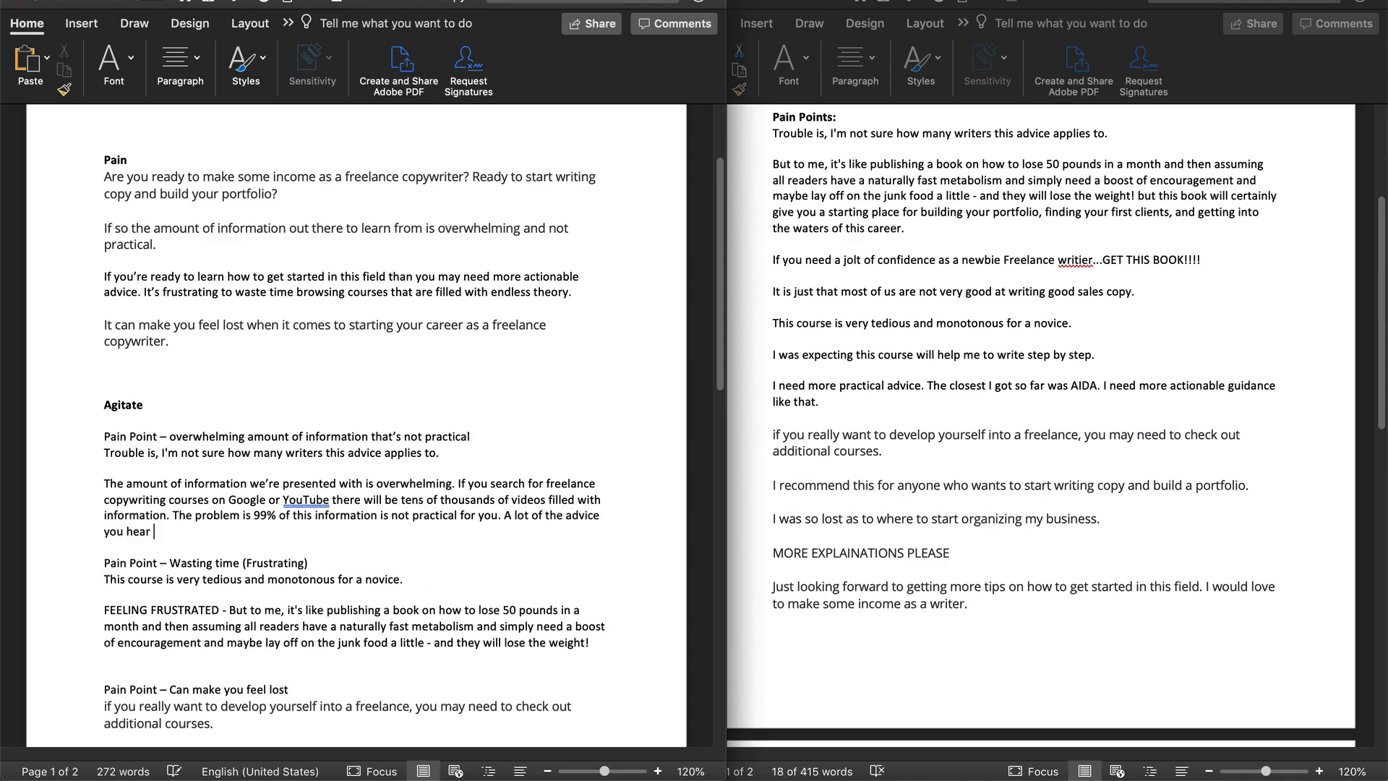
{"action": "type", "text": " will not "}
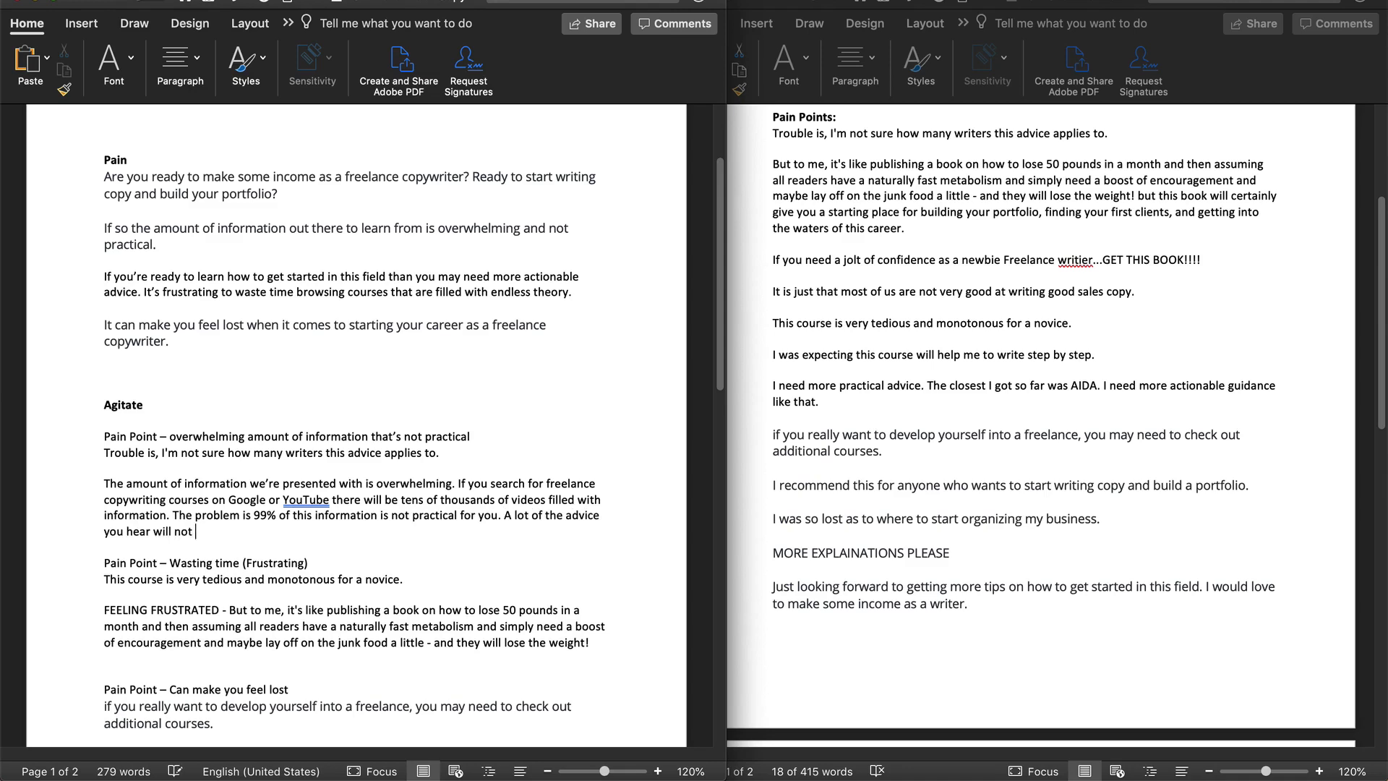
{"action": "type", "text": "apply to you and your situation."}
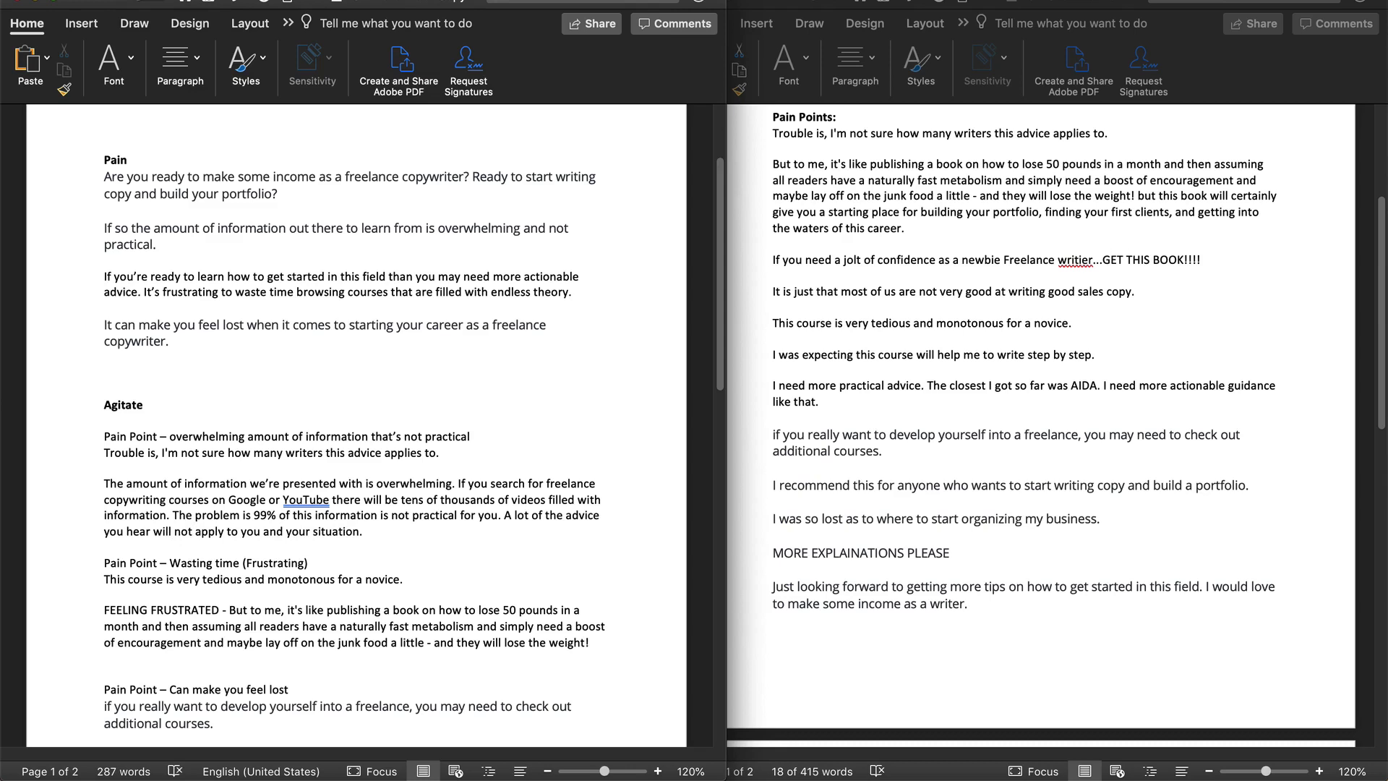
Finish the paragraph with "The result is you waste countless hours of your time with videos that don't get you closer to your goals.".
{"action": "type", "text": "The result is you "}
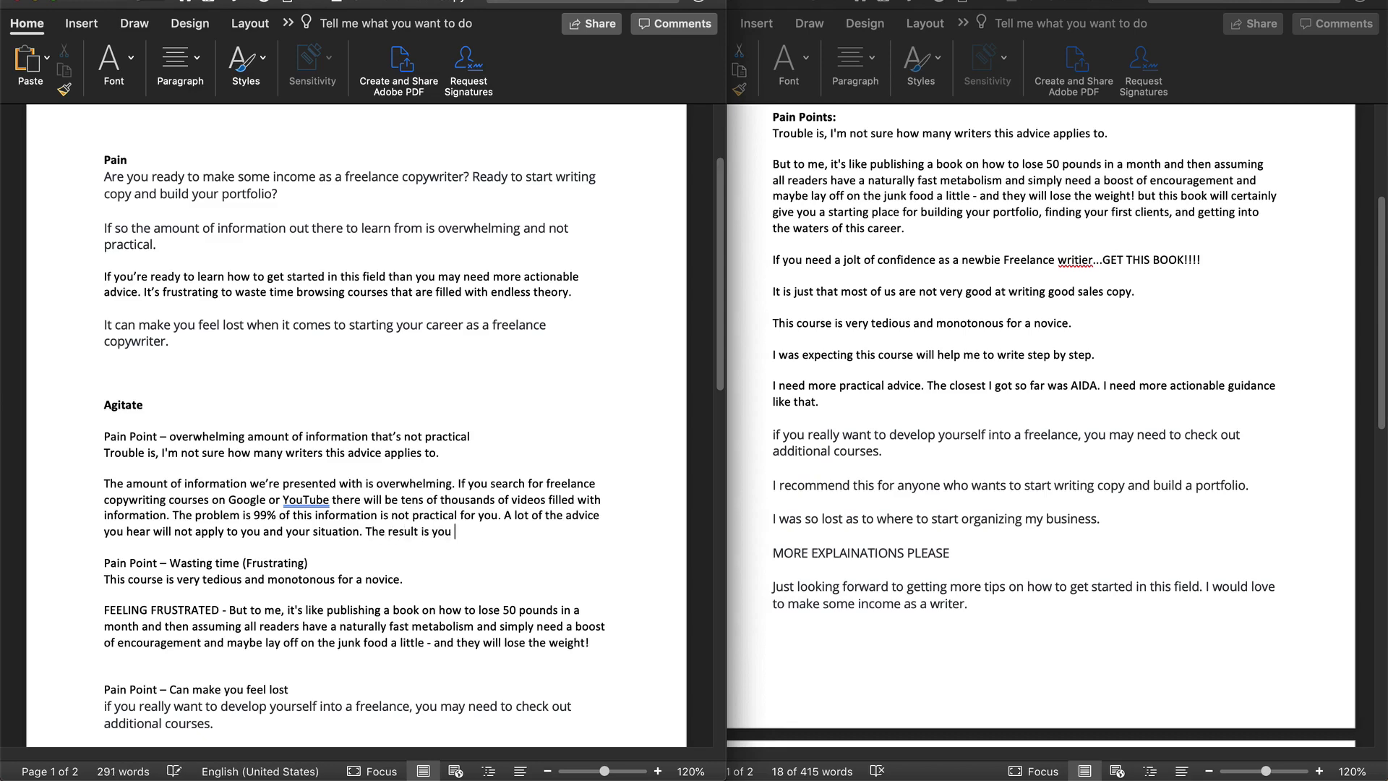
{"action": "type", "text": "waste"}
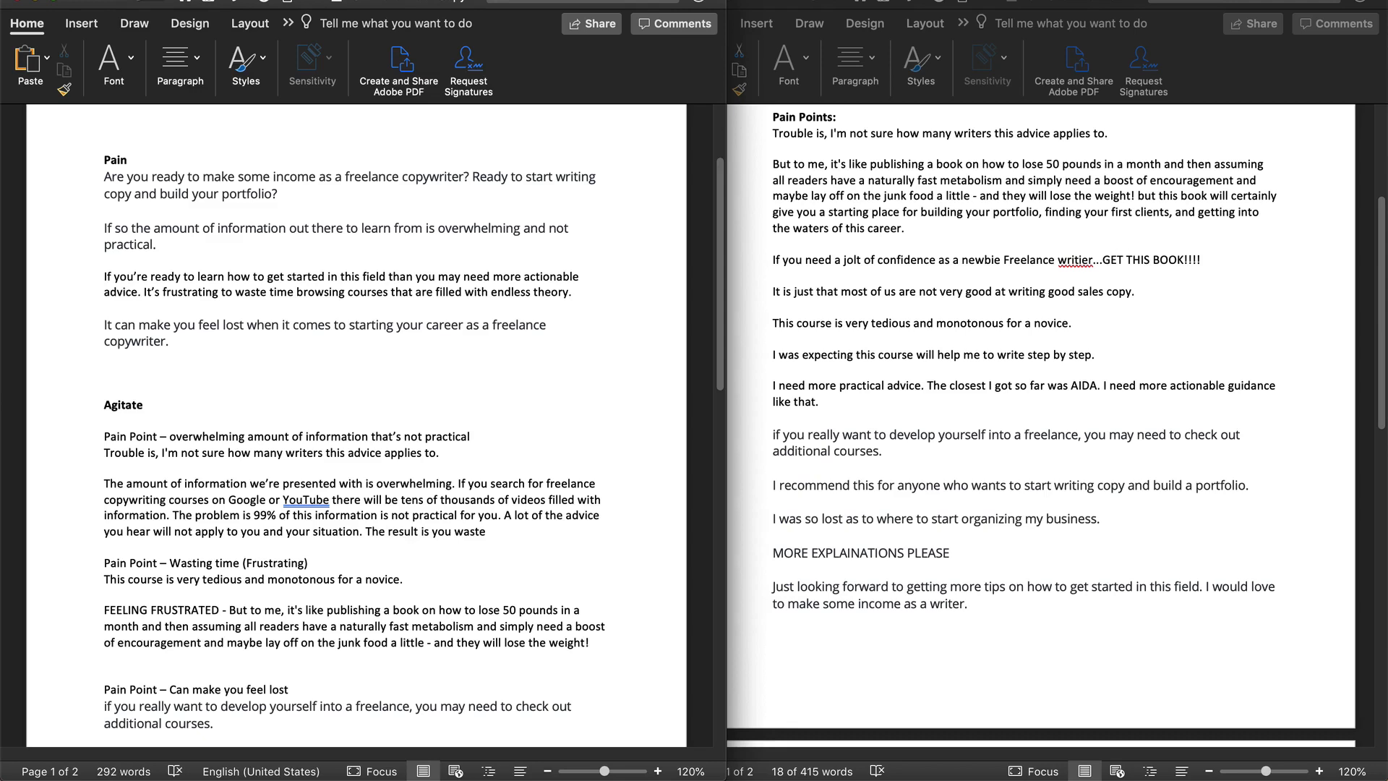
{"action": "type", "text": "countless hours of your "}
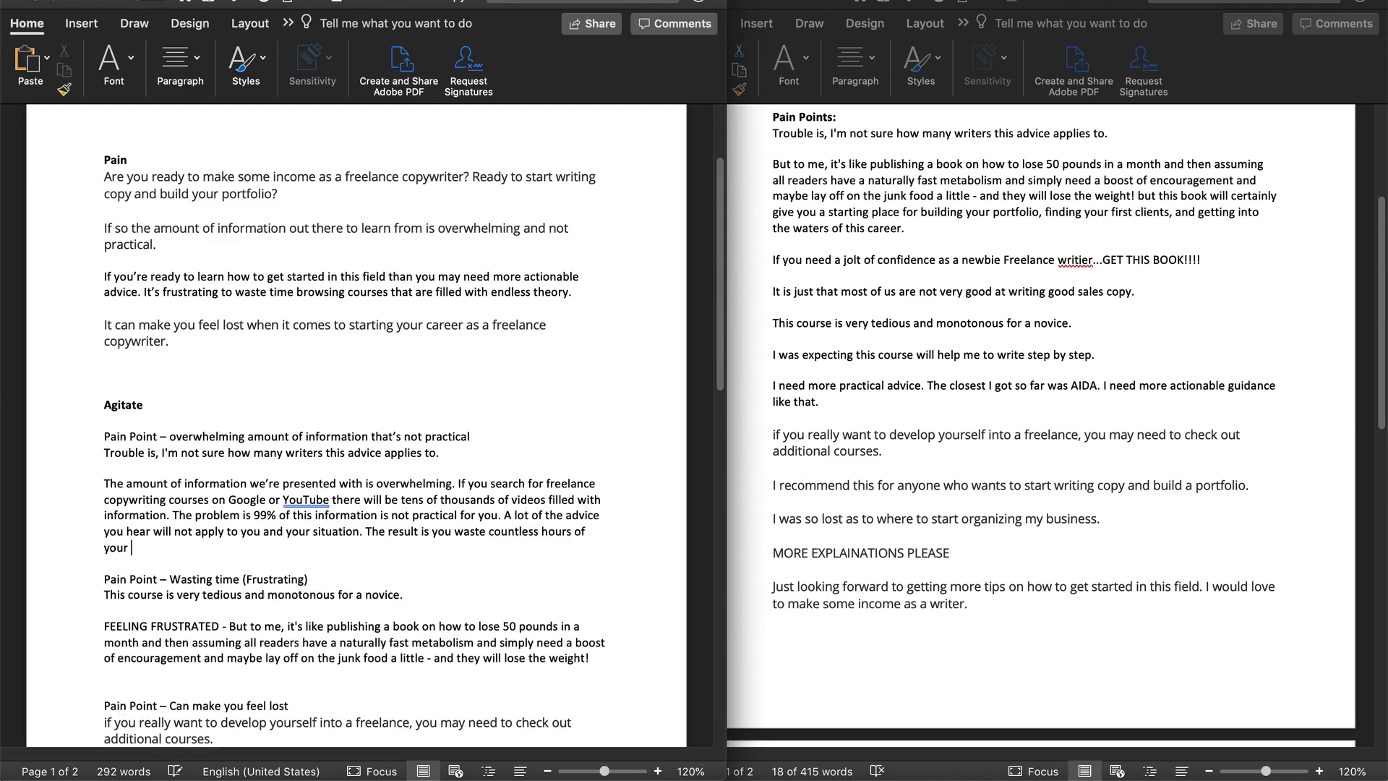
{"action": "type", "text": "time with videos "}
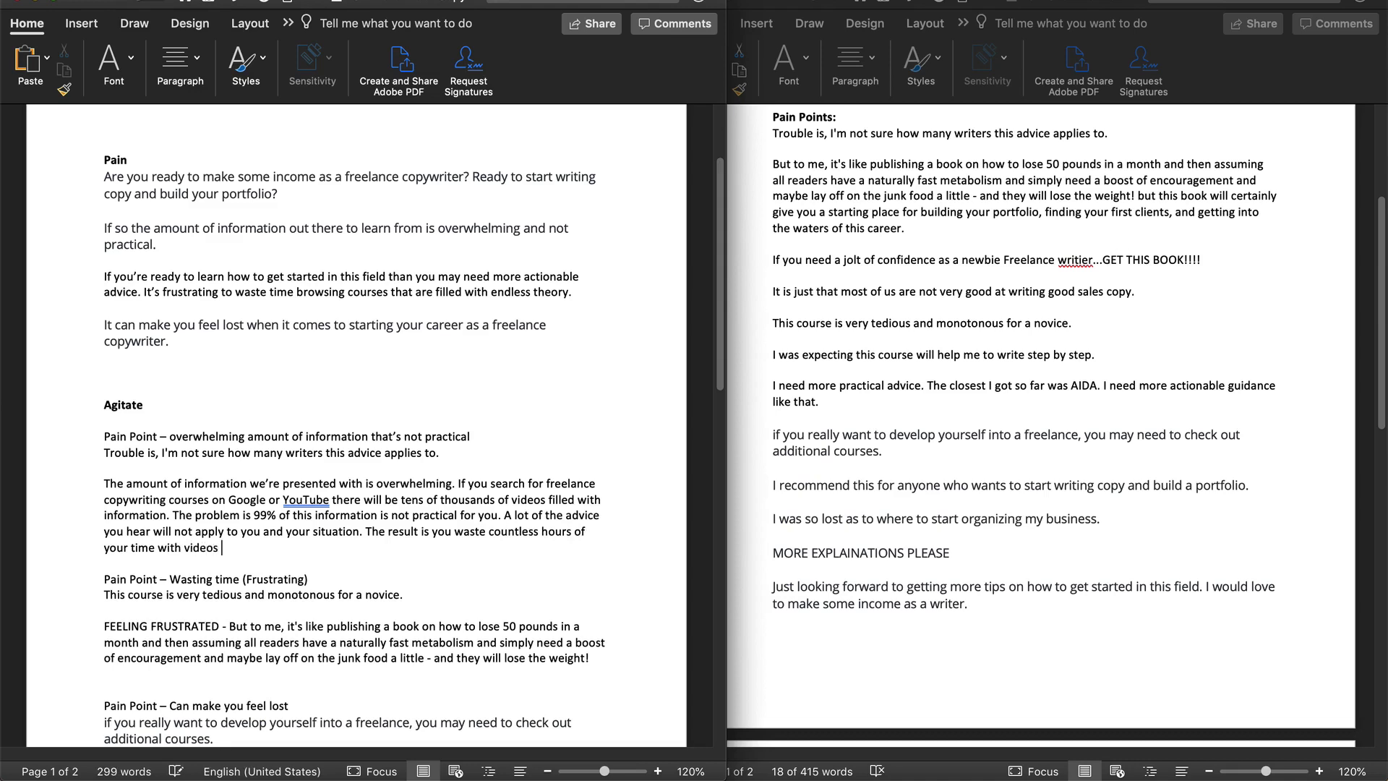
{"action": "type", "text": "that don't get you closer to your goals."}
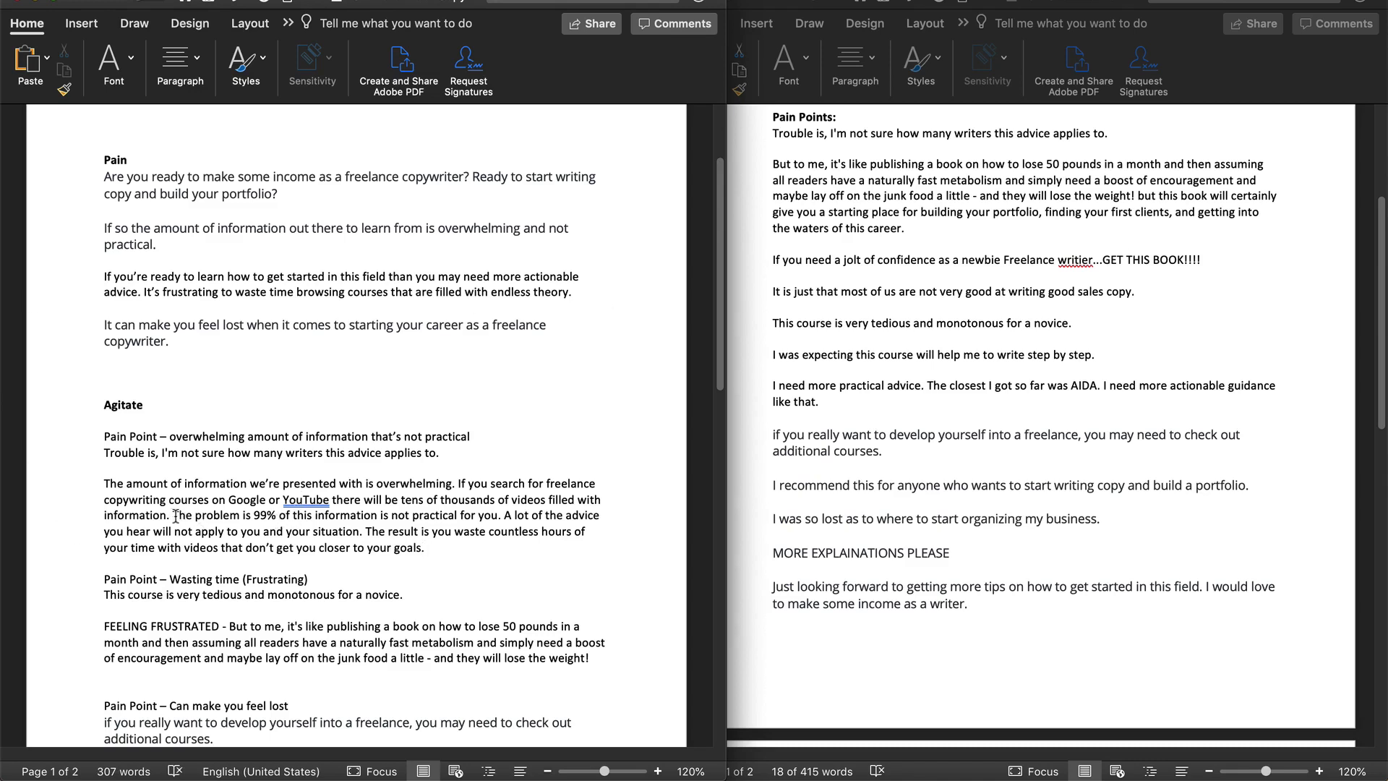
Delete the overwhelming-information pain point label and its "Trouble is" quote above the new Agitate paragraph.
{"action": "left_click", "coordinate": [175, 516]}
{"action": "left_click_drag", "start_coordinate": [102, 483], "coordinate": [99, 436]}
{"action": "key", "text": "BackSpace"}
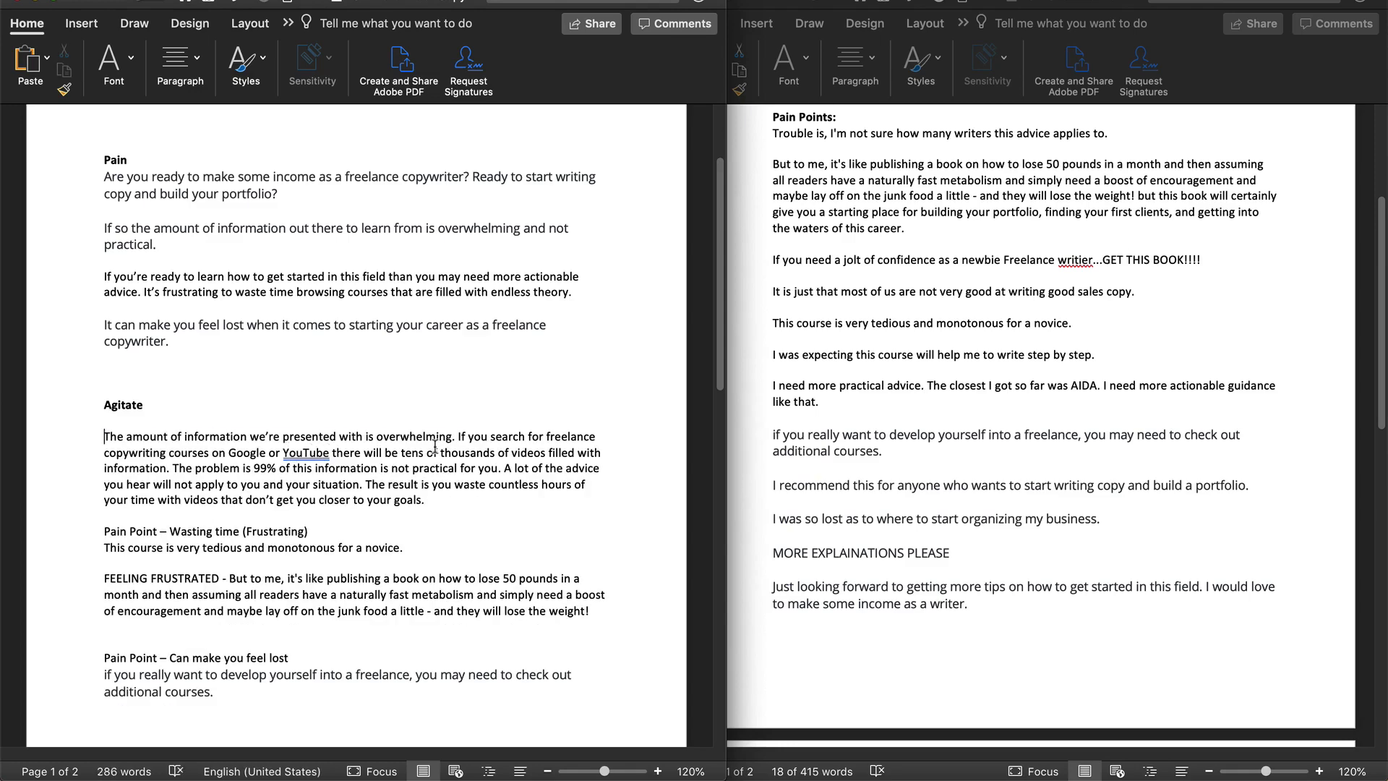
{"action": "left_click", "coordinate": [438, 451]}
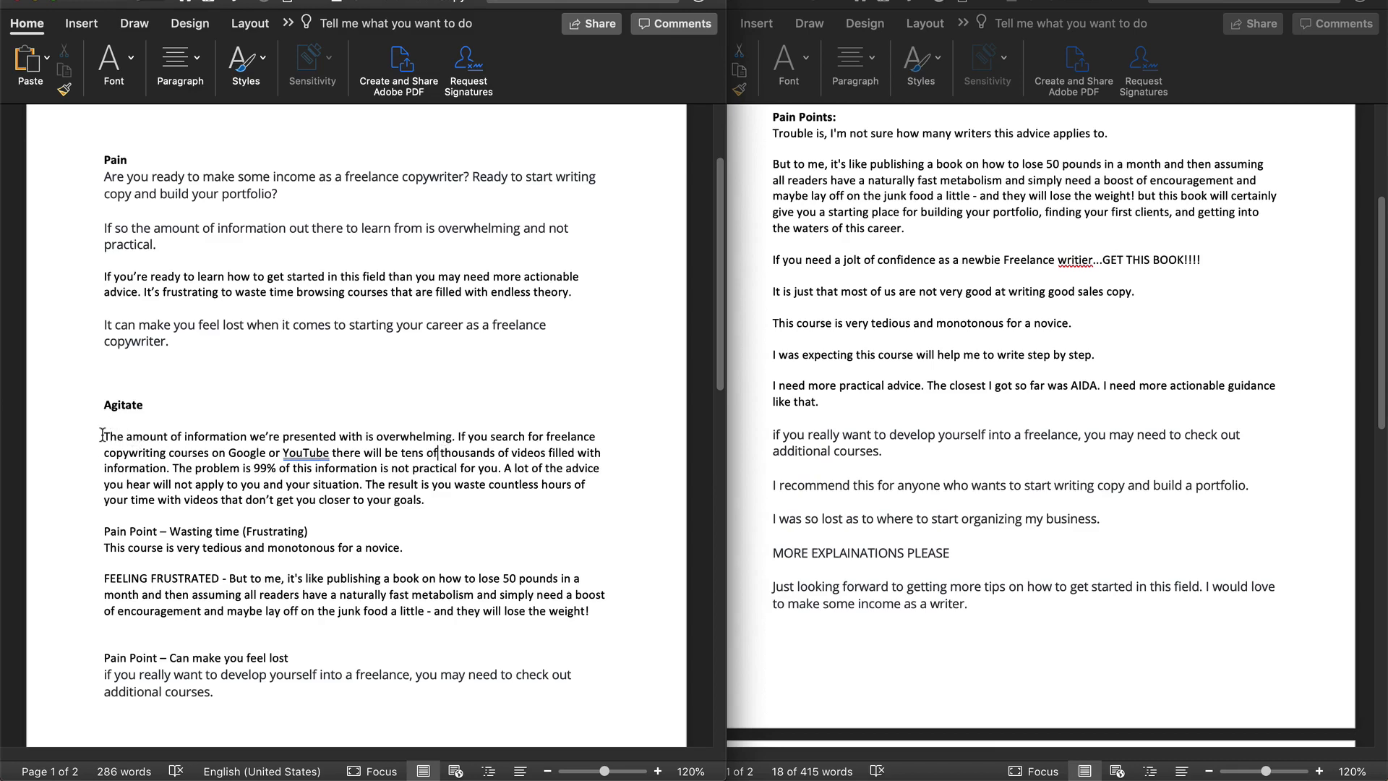
Split the new Agitate paragraph into three spaced paragraphs, breaking before "The problem is 99%" and before "A lot of the advice".
{"action": "left_click_drag", "start_coordinate": [104, 435], "coordinate": [437, 492]}
{"action": "left_click", "coordinate": [433, 489]}
{"action": "left_click", "coordinate": [172, 469]}
{"action": "key", "text": "Return"}
{"action": "key", "text": "Return"}
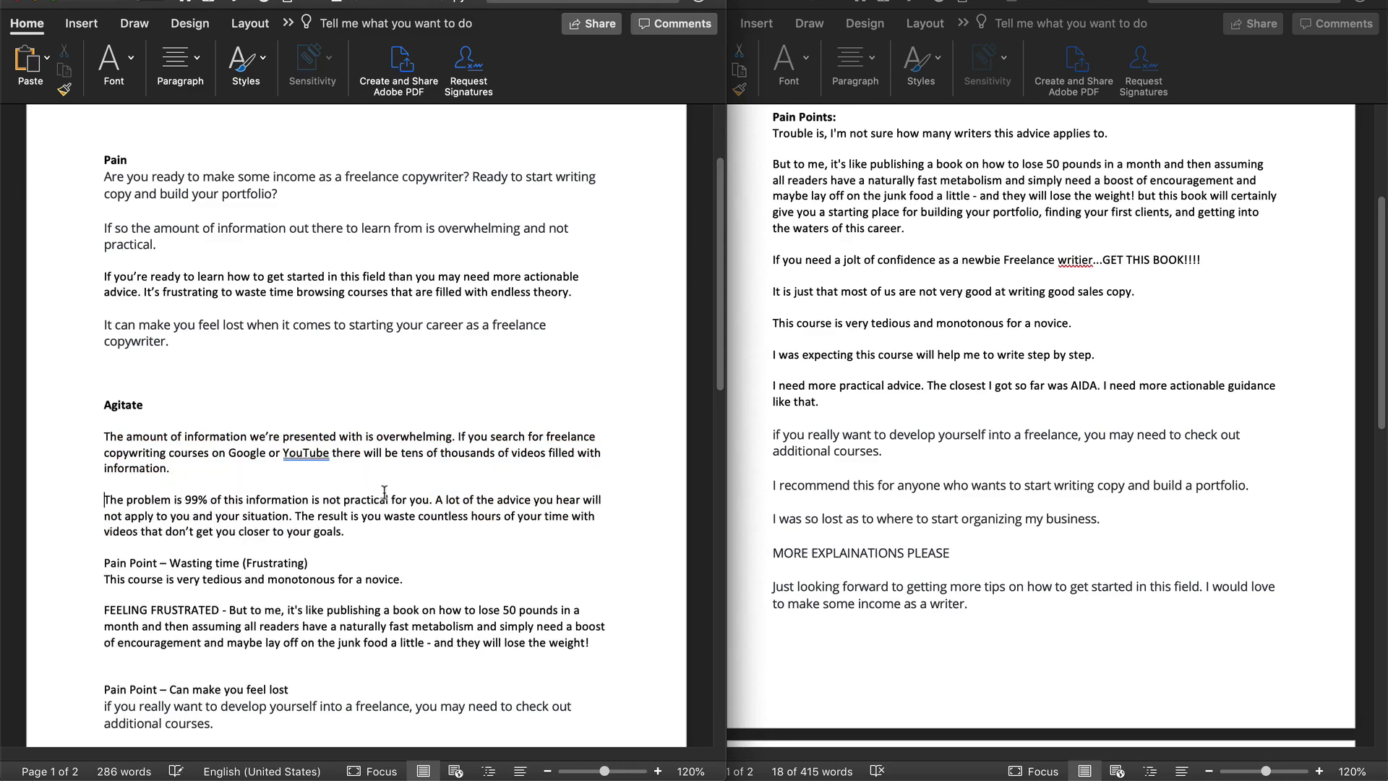
{"action": "left_click", "coordinate": [432, 499]}
{"action": "key", "text": "Return"}
{"action": "key", "text": "Return"}
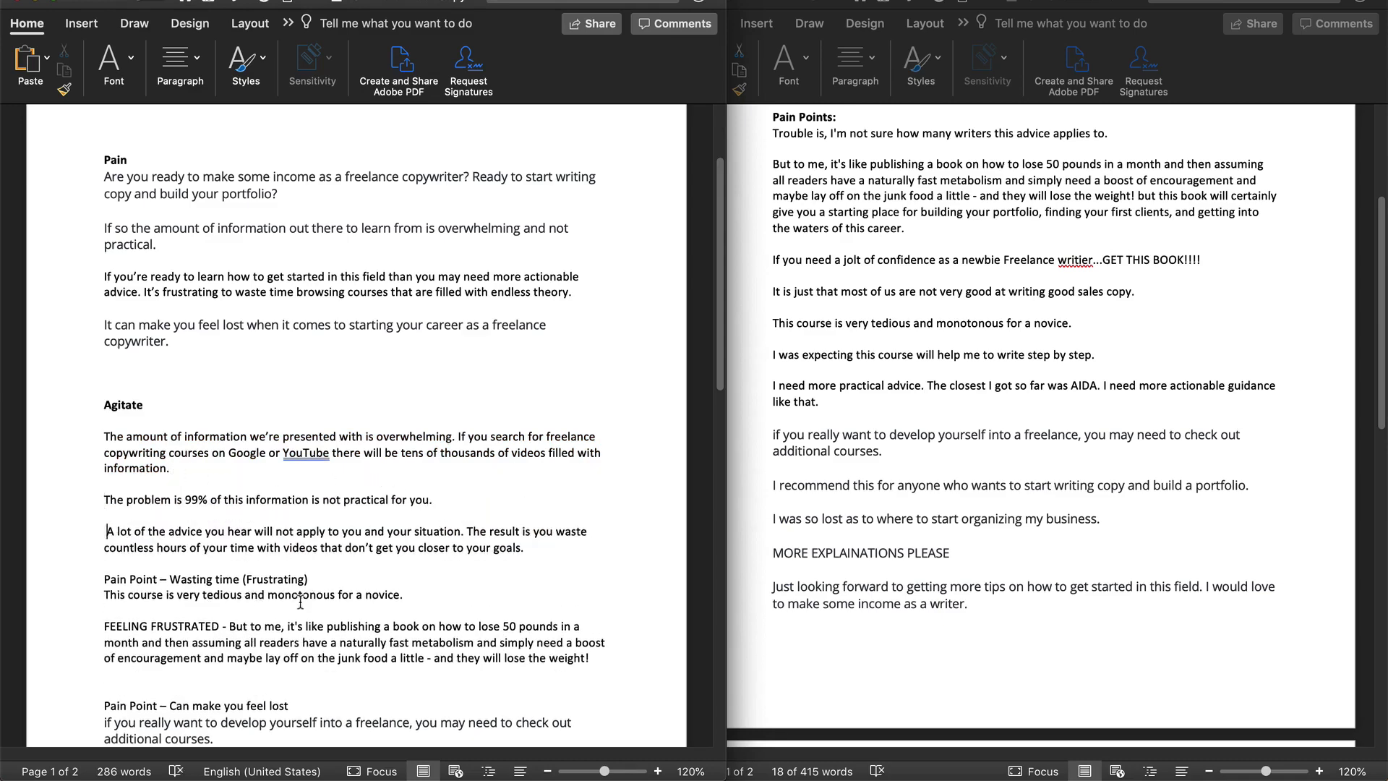
{"action": "key", "text": "BackSpace"}
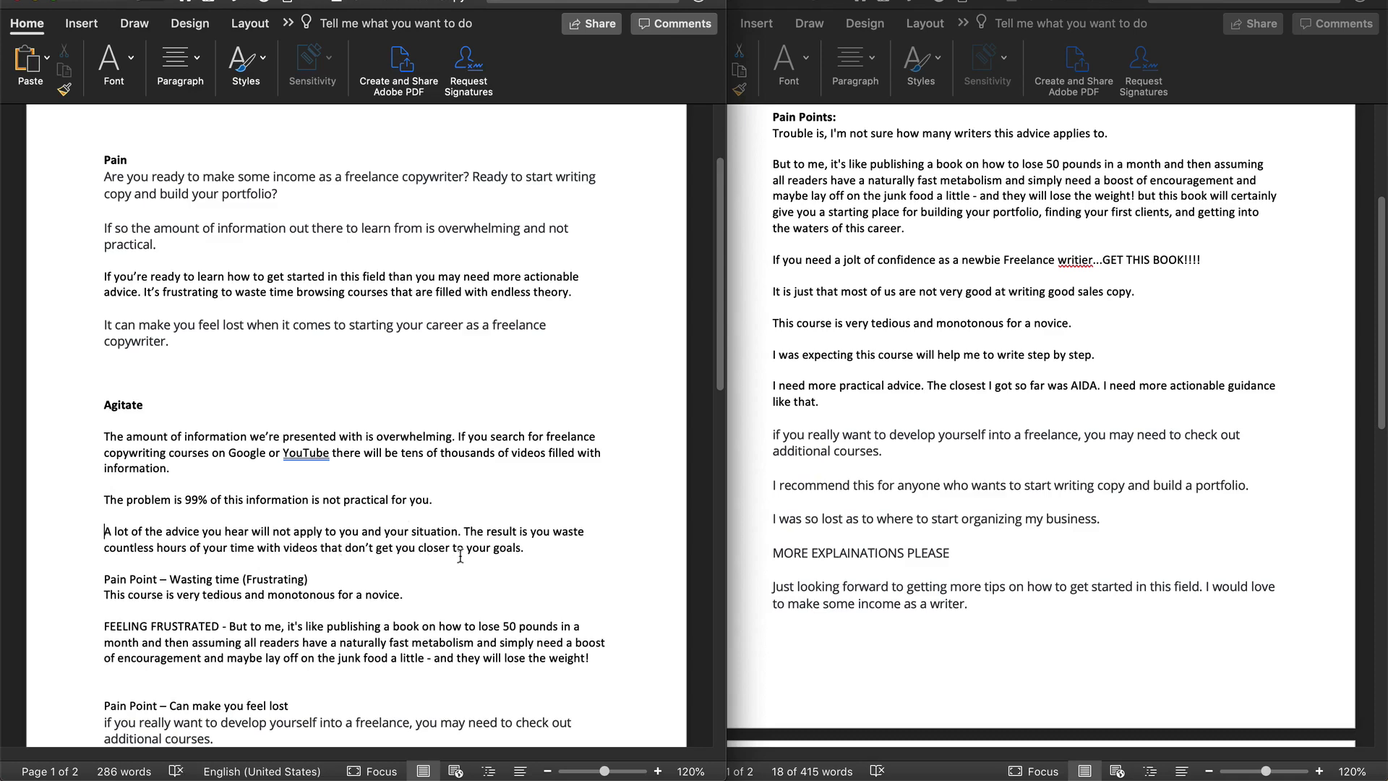
Start a new Agitate paragraph: "Wasting your time is frustrating. When you're not in a job that pays you by the hour wasted time = wasted money.".
{"action": "scroll", "coordinate": [434, 571], "scroll_direction": "down", "scroll_amount": 1}
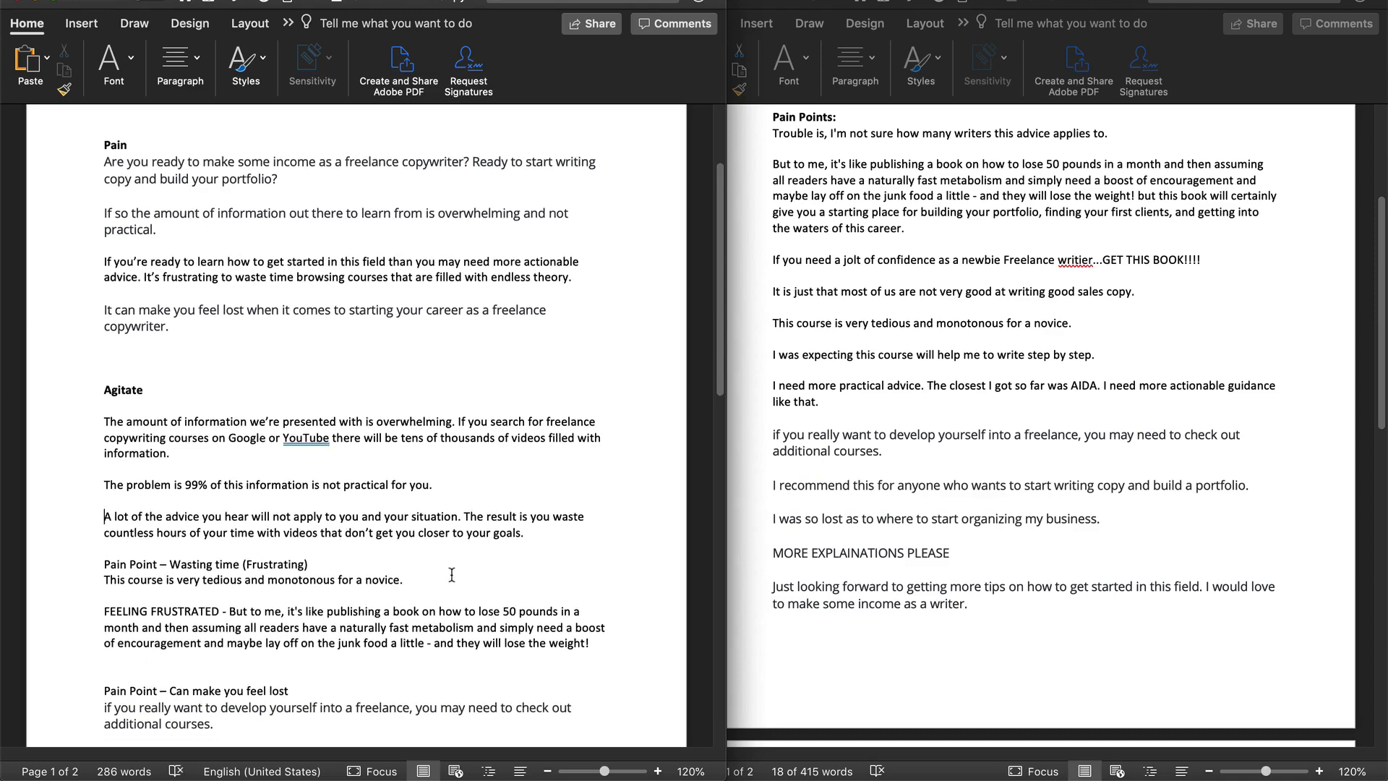
{"action": "left_click", "coordinate": [342, 549]}
{"action": "key", "text": "Return"}
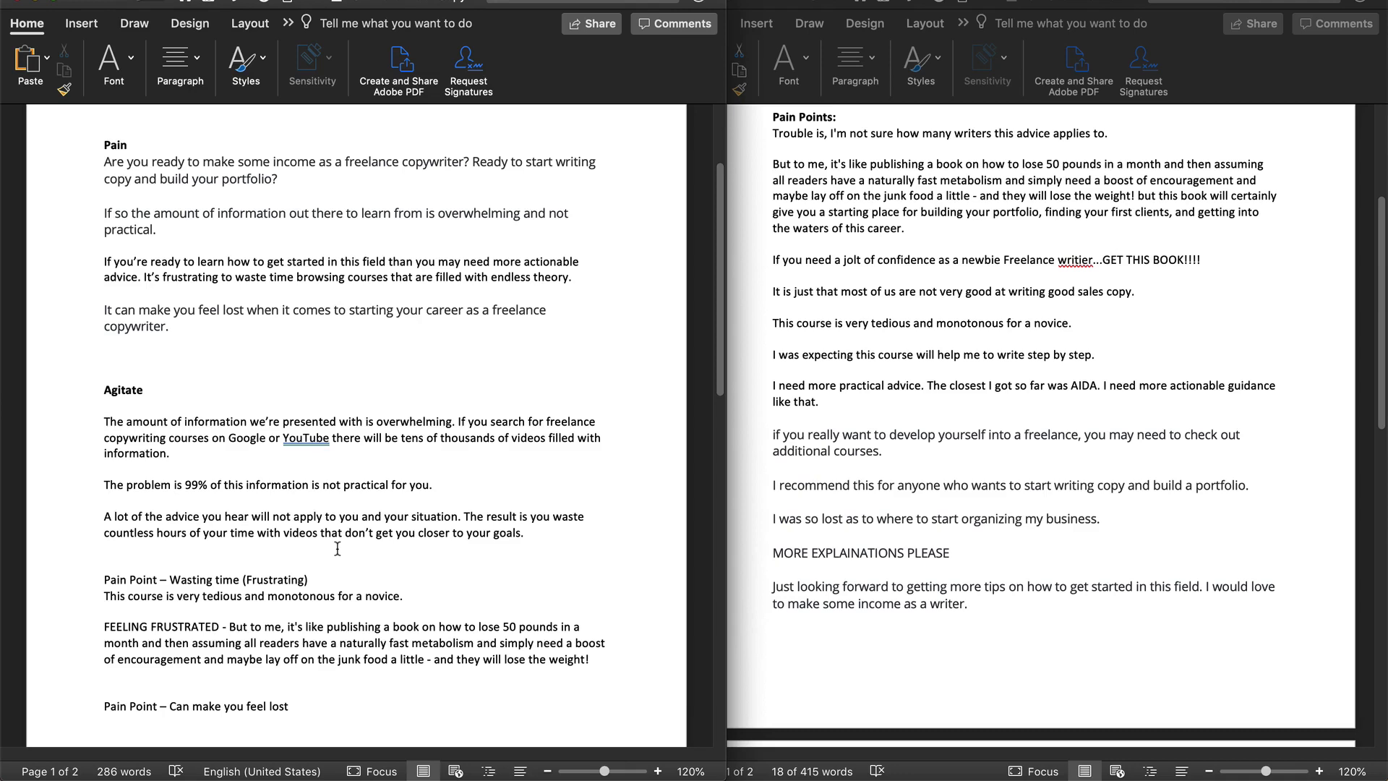
{"action": "type", "text": "Wasting your time is fr"}
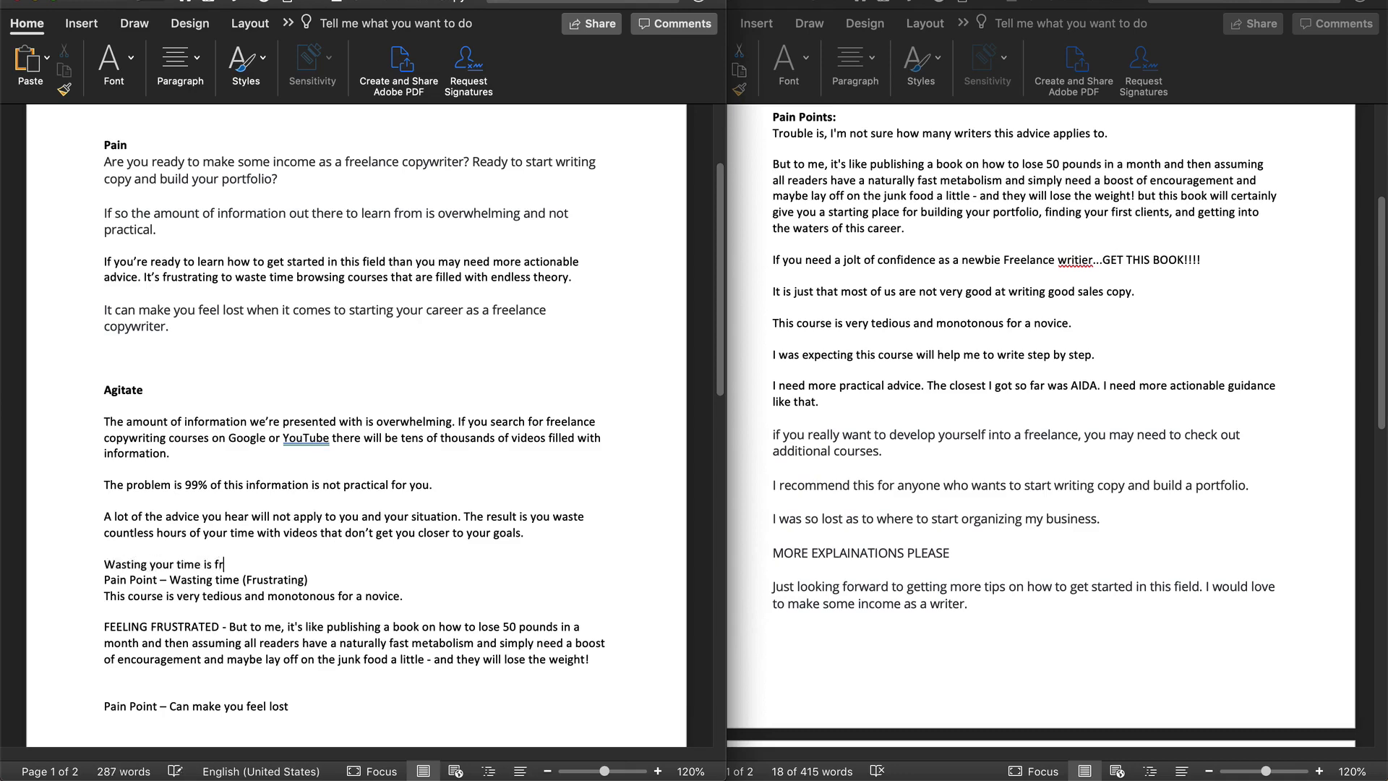
{"action": "type", "text": "ustrating. W"}
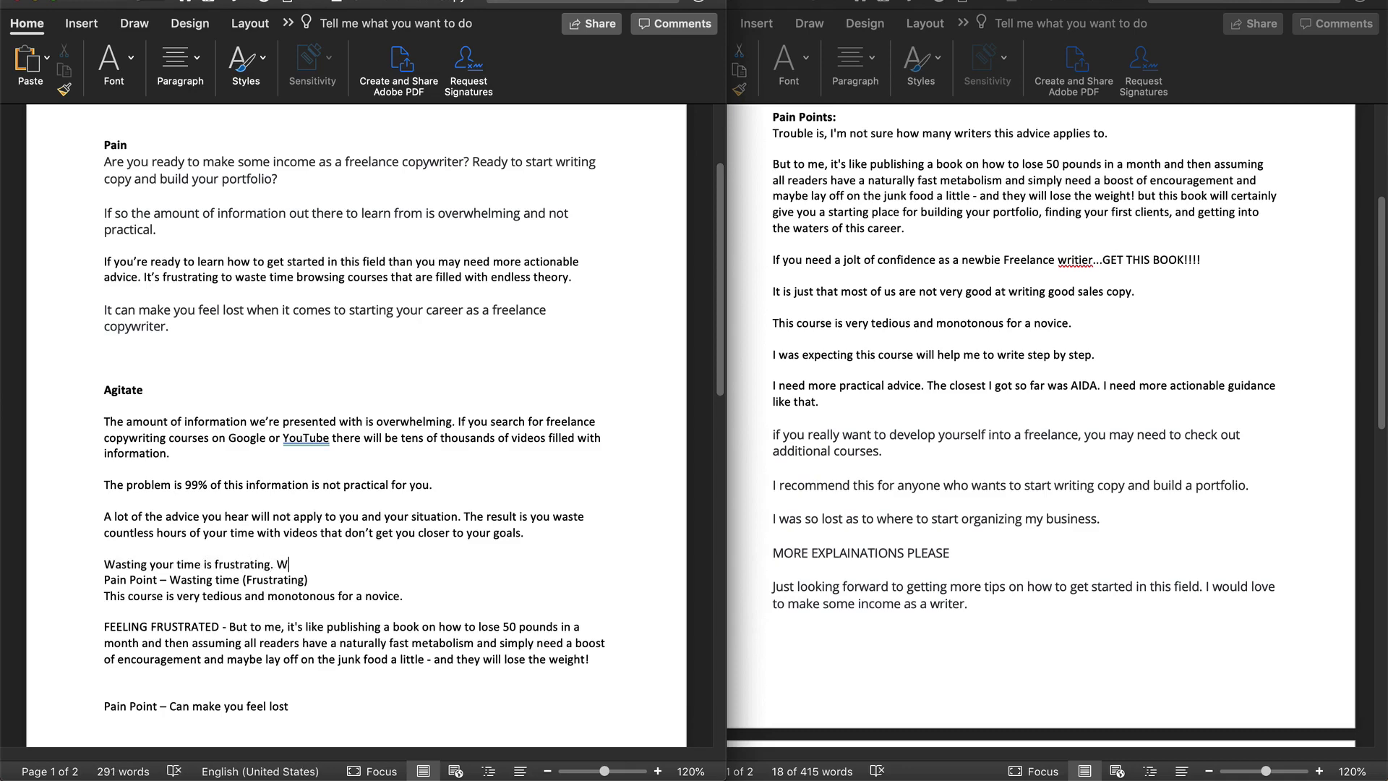
{"action": "type", "text": "hen y"}
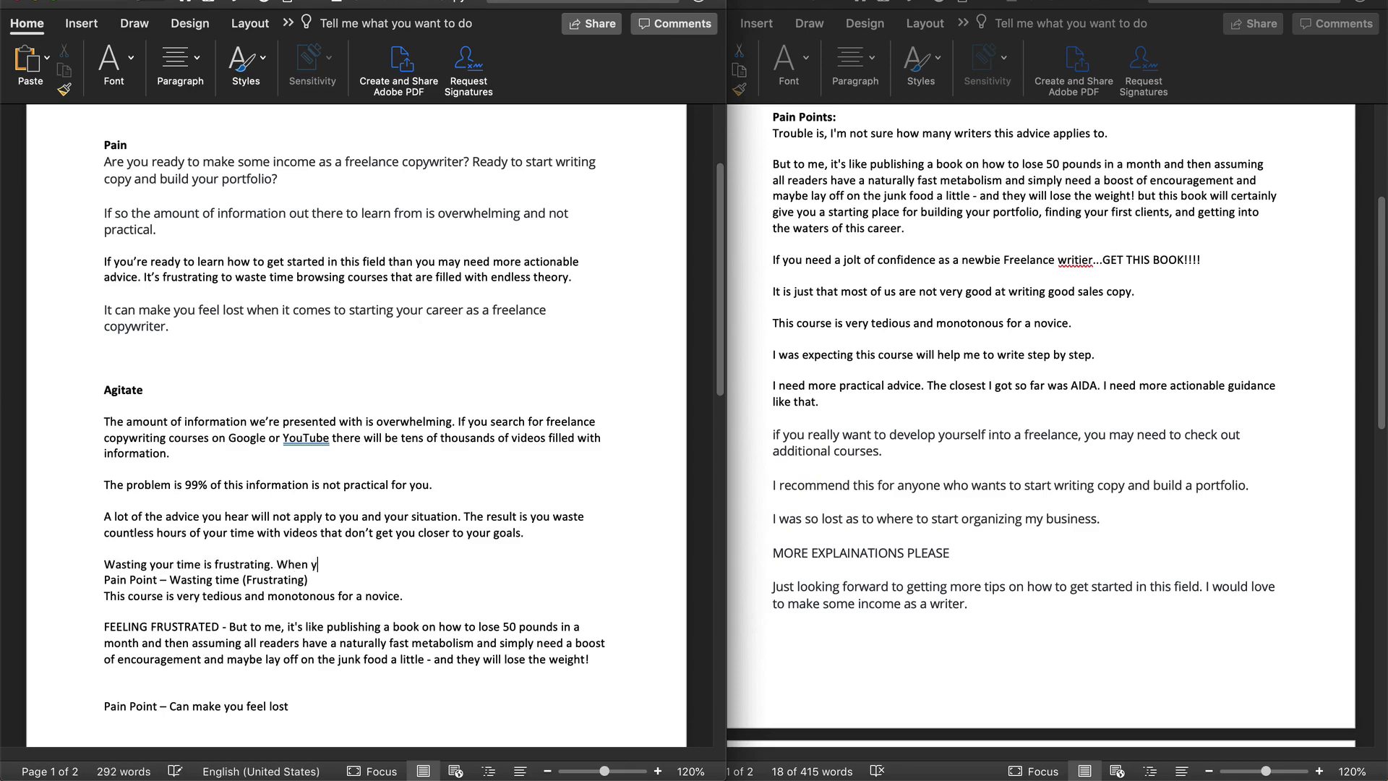
{"action": "type", "text": "ou're not in a c"}
{"action": "type", "text": "ob that pays you by the hour "}
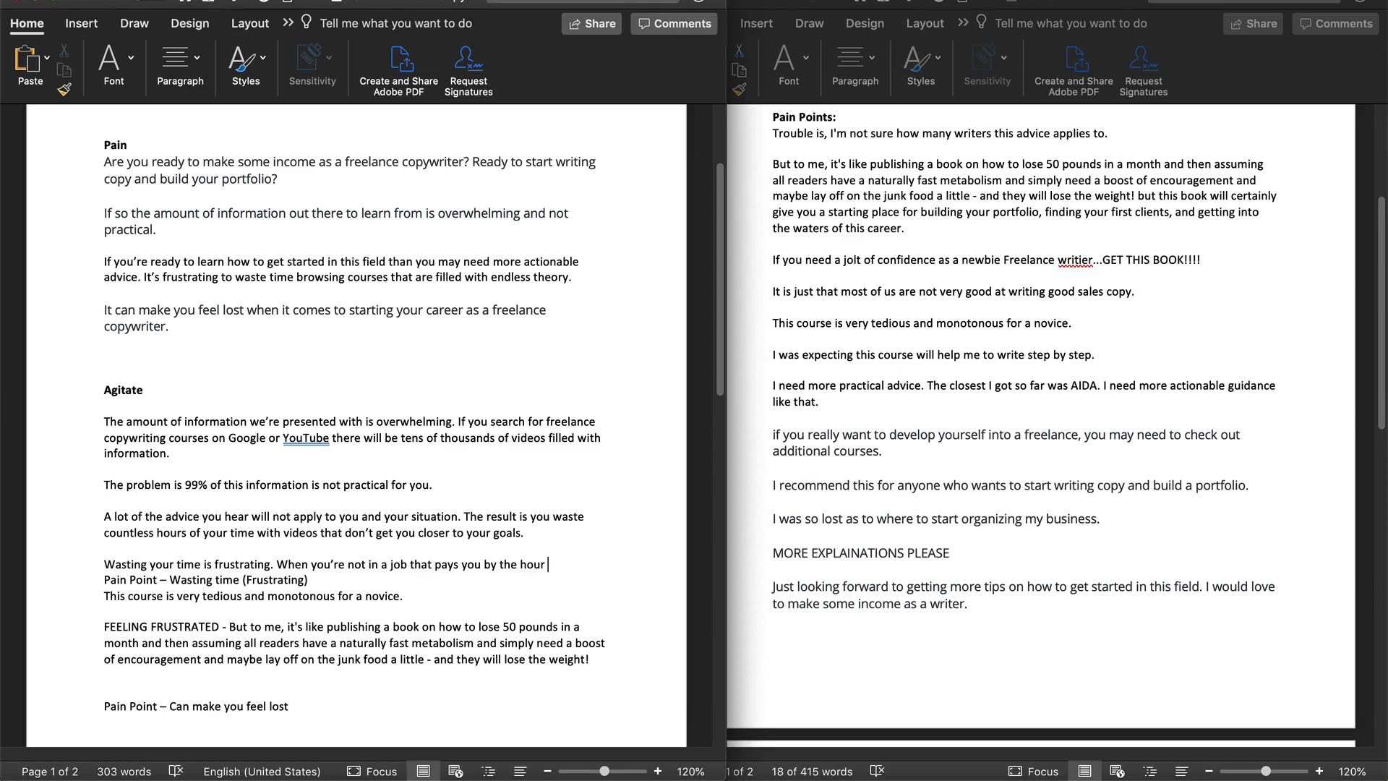
{"action": "type", "text": "wasted time ="}
{"action": "type", "text": "wasted money."}
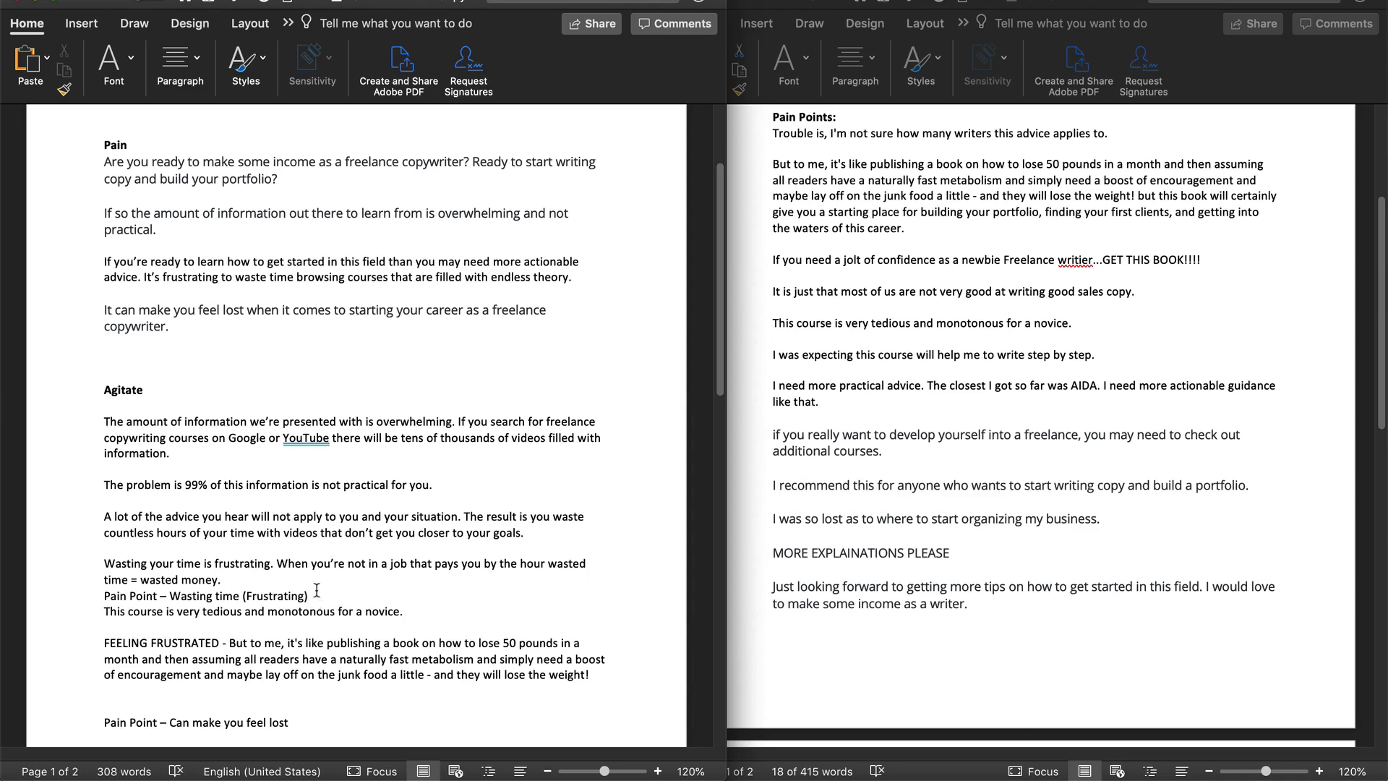
Insert a comma after "pays you by the hour" in the new wasted-time paragraph.
{"action": "left_click_drag", "start_coordinate": [312, 597], "coordinate": [51, 600]}
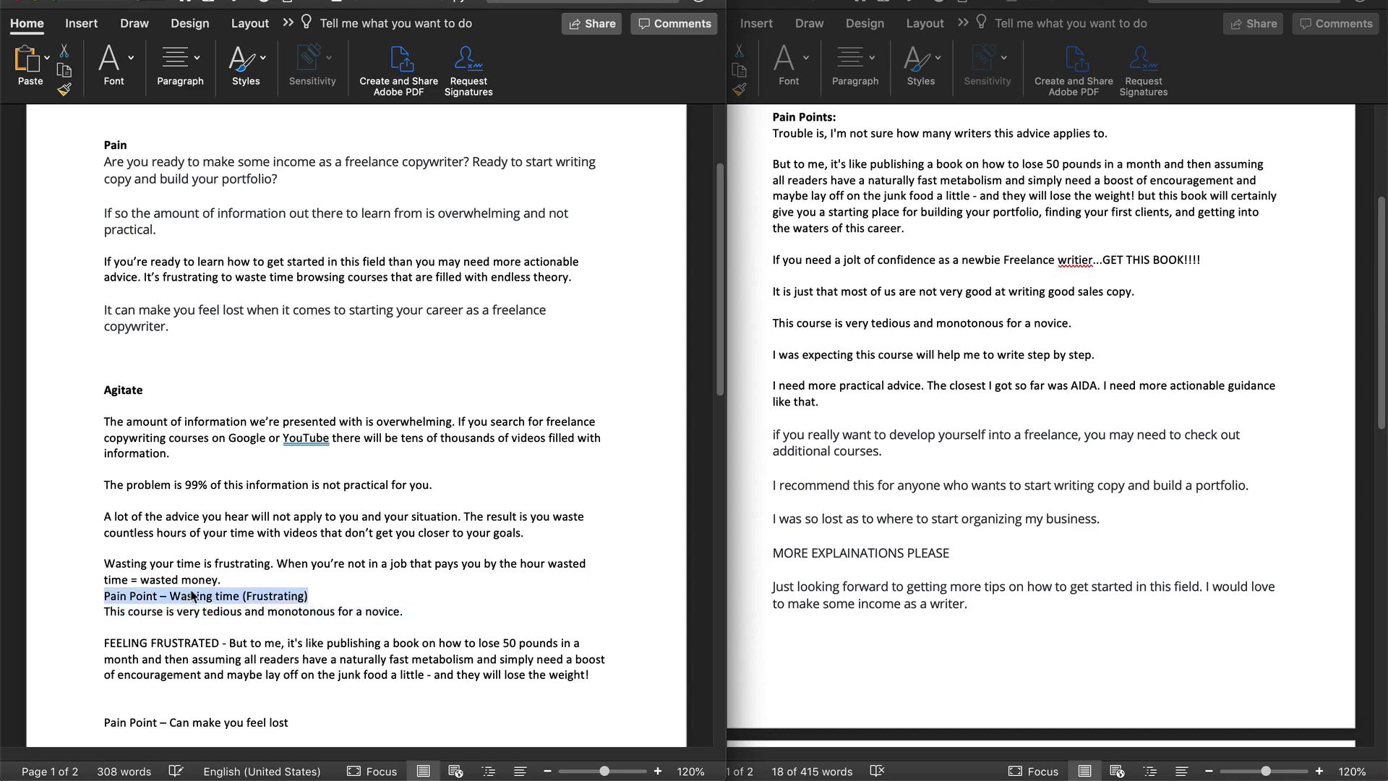
{"action": "left_click", "coordinate": [221, 579]}
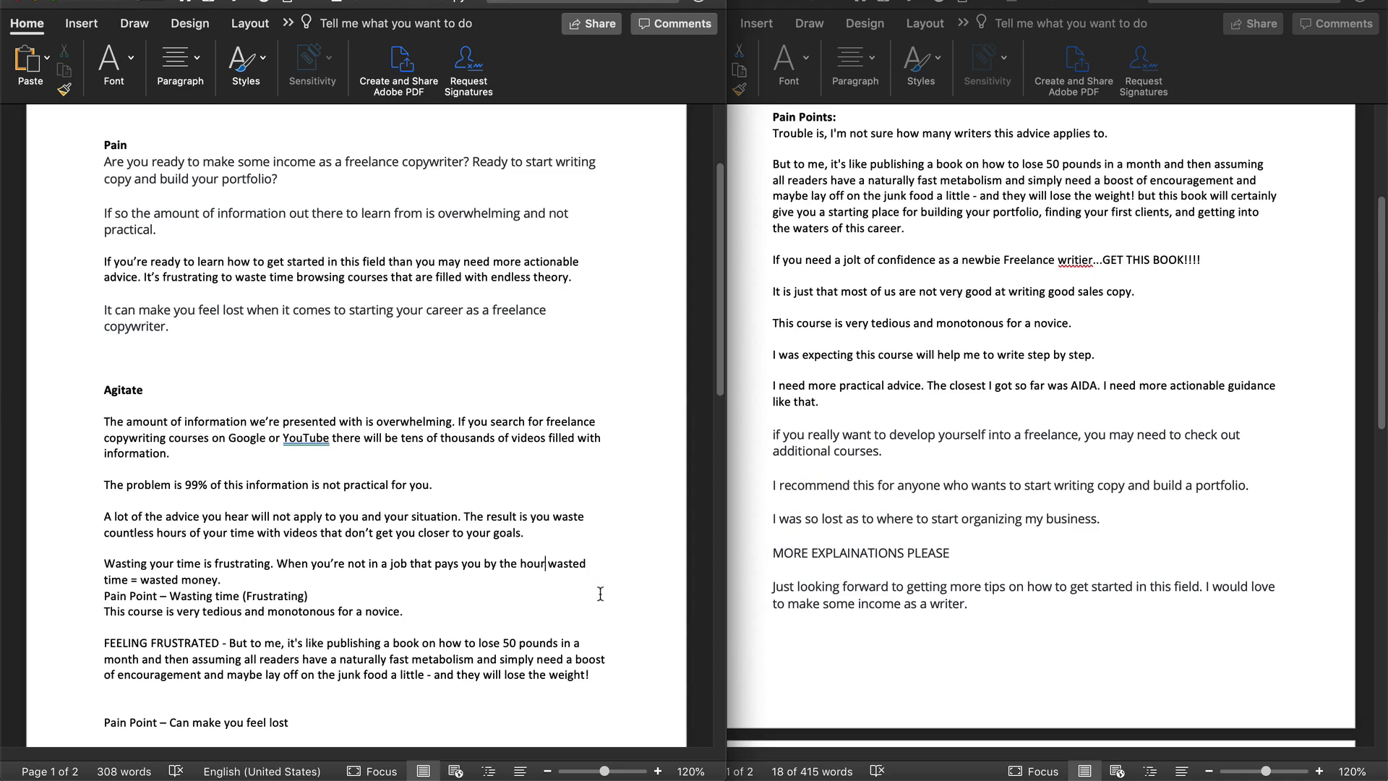
{"action": "type", "text": ","}
Add "And as a novice learning about copywriting for the first time it can be hard to focus when the material is very tedious and monotonous.".
{"action": "left_click", "coordinate": [245, 580]}
{"action": "type", "text": "And as a novice lear"}
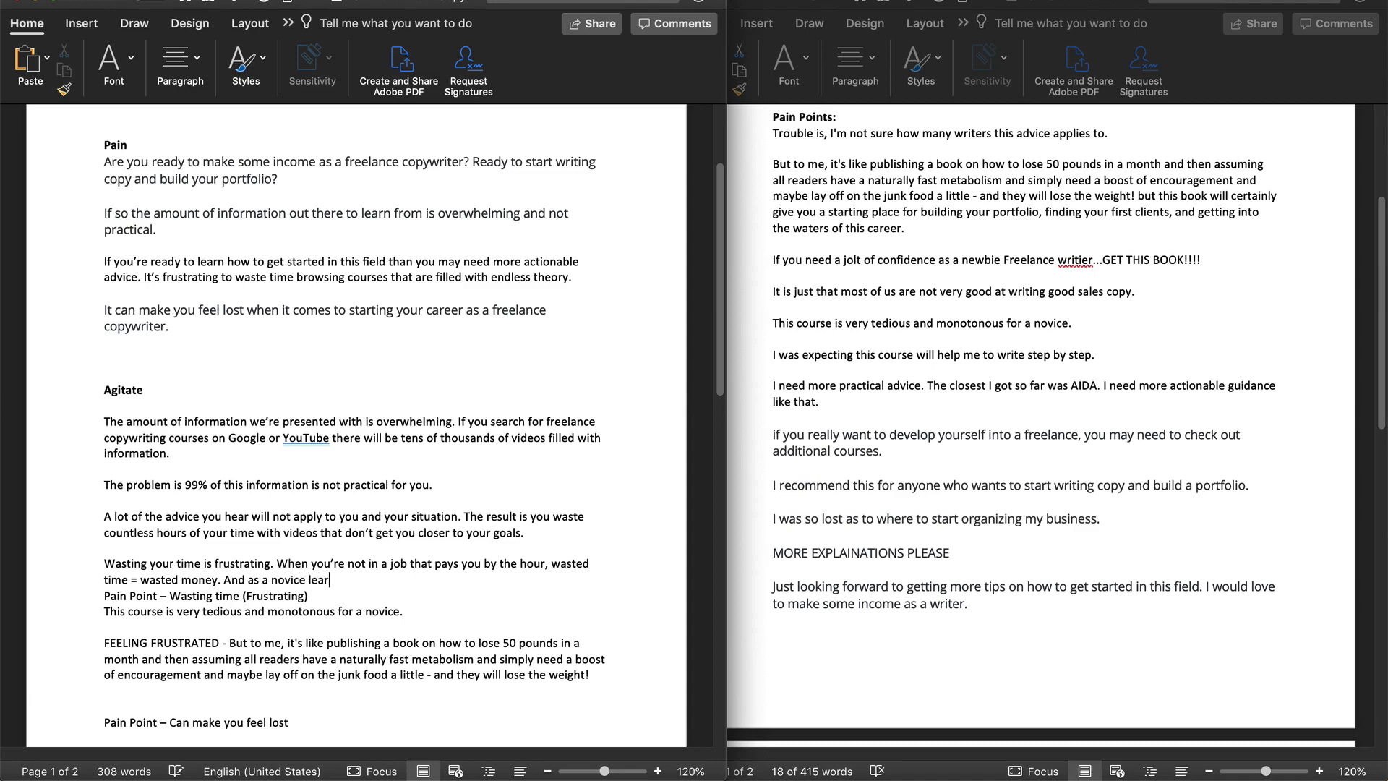
{"action": "type", "text": "ning ab"}
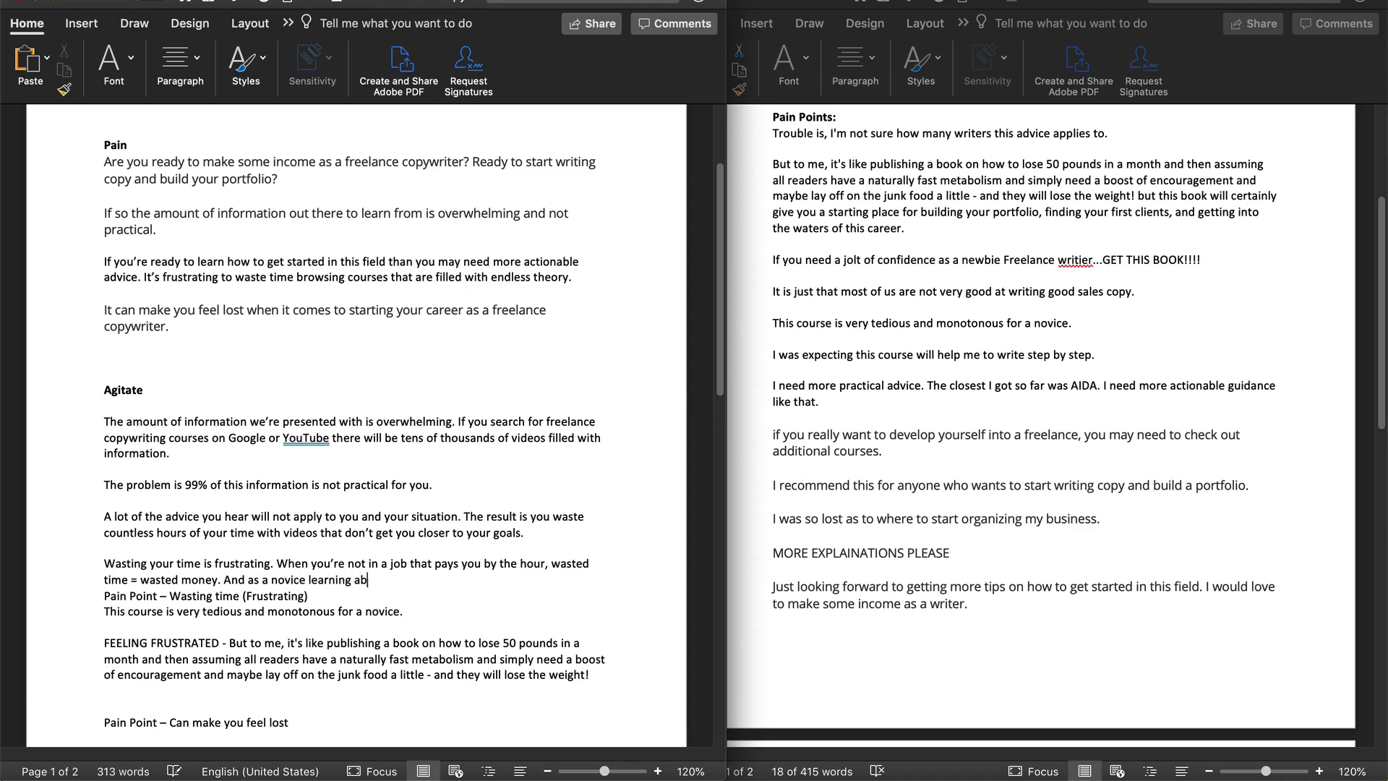
{"action": "type", "text": "out copywriting for the first time"}
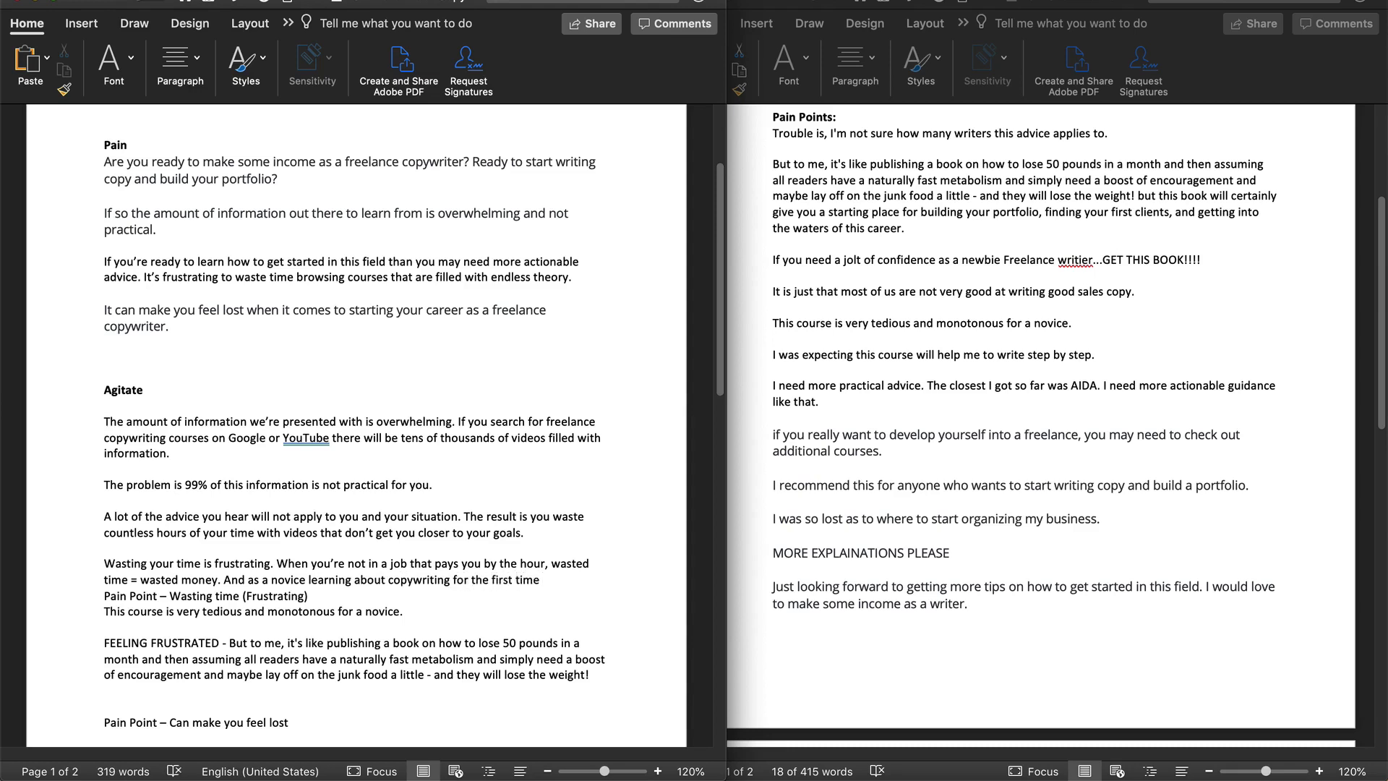
{"action": "type", "text": " it can be hard to fo"}
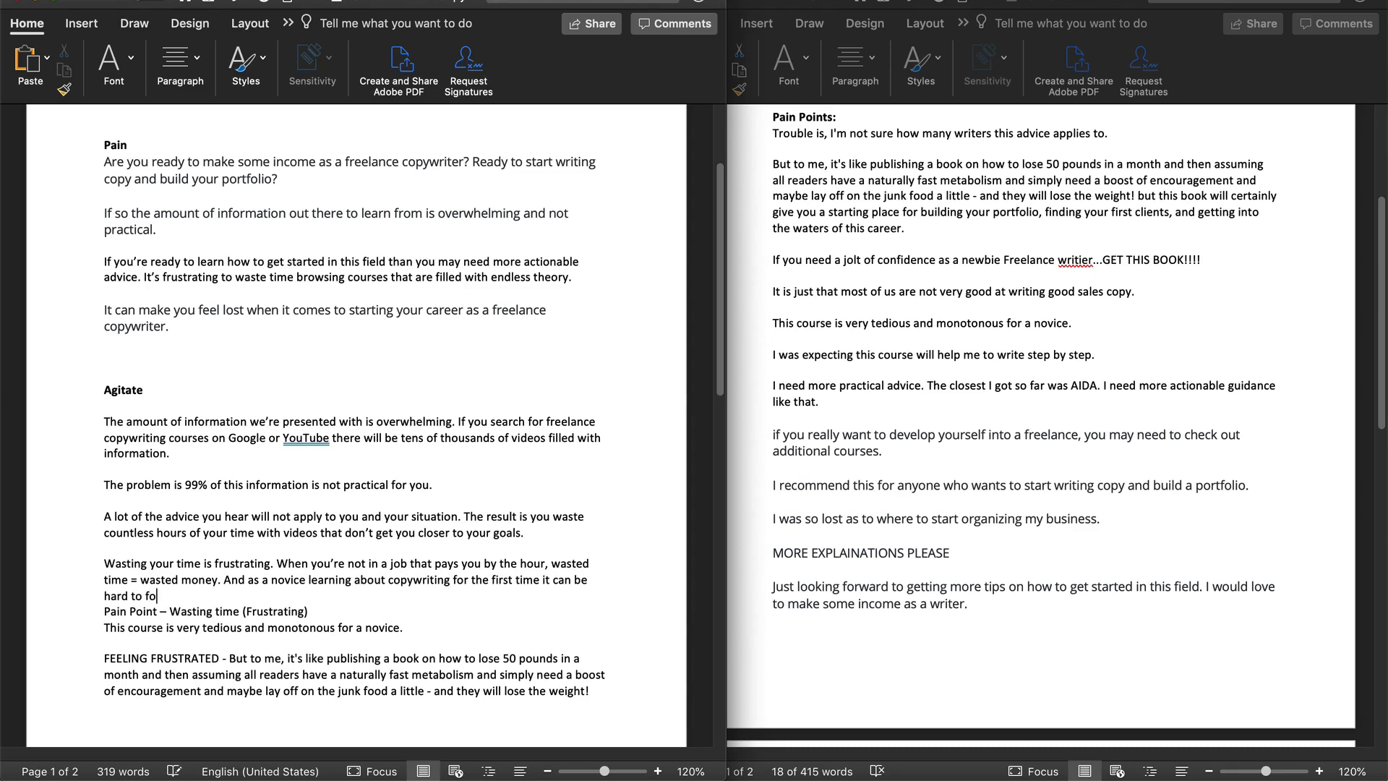
{"action": "type", "text": "cus when the material is v"}
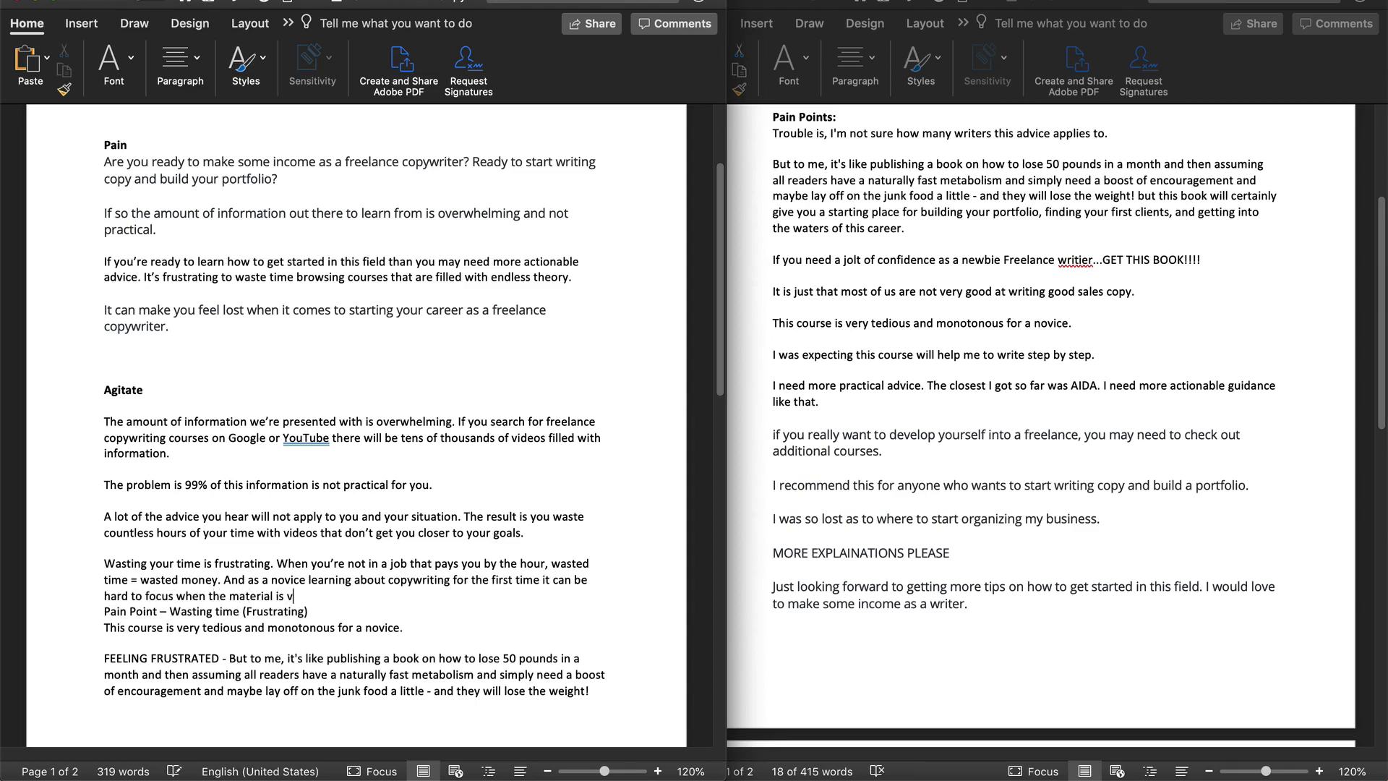
{"action": "type", "text": "ery tedious and mono"}
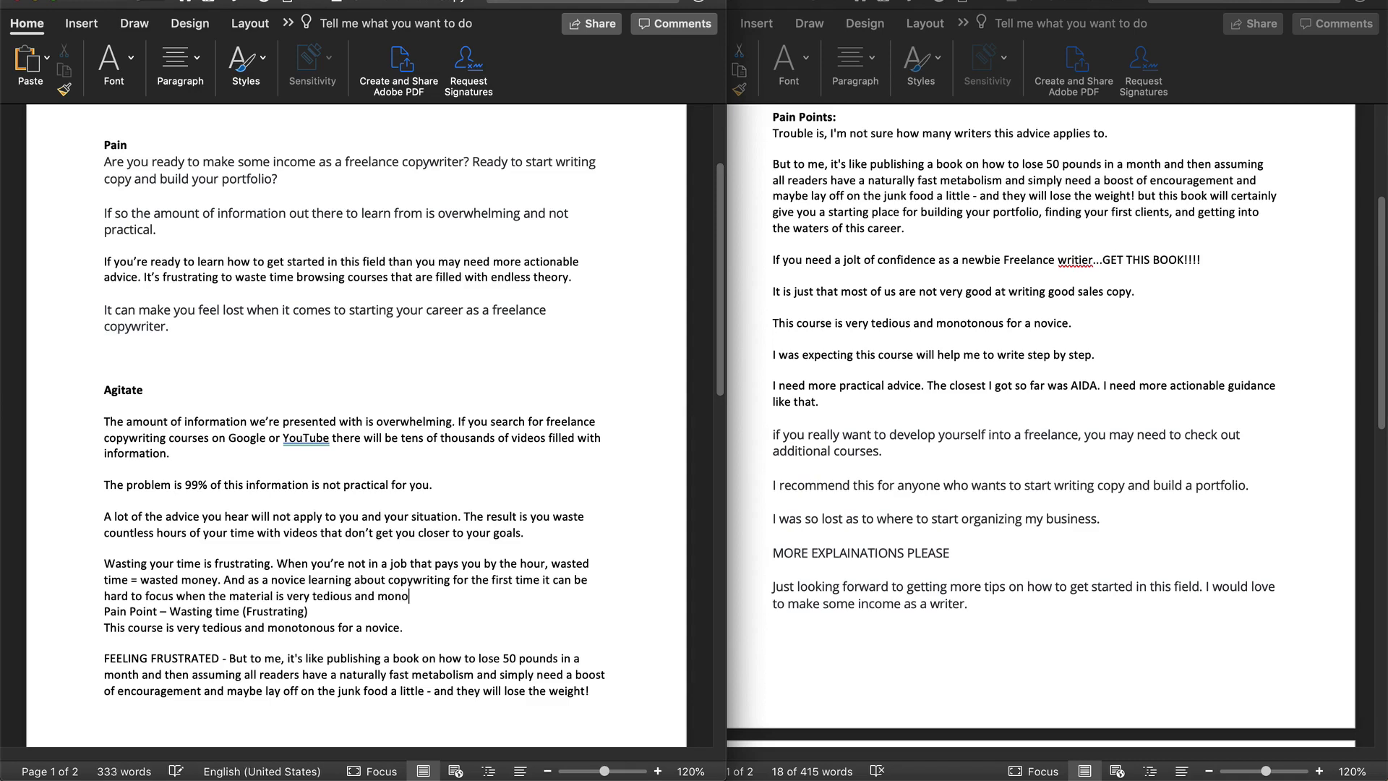
{"action": "type", "text": "tonous."}
Delete the "Wasting time (Frustrating)" pain point label with its tedious-course quote and the "FEELING FRUSTRATED" quote below the new paragraph.
{"action": "left_click_drag", "start_coordinate": [105, 612], "coordinate": [421, 629]}
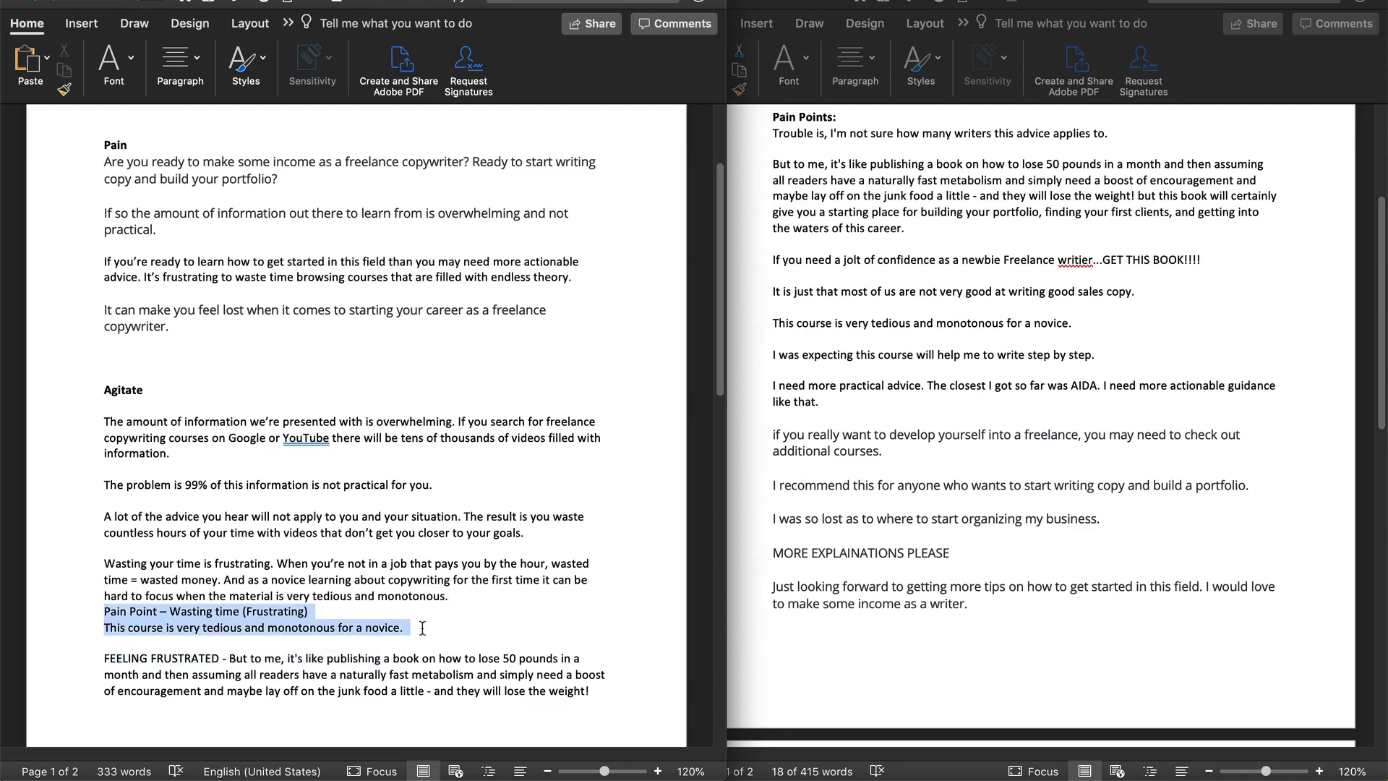
{"action": "key", "text": "BackSpace"}
{"action": "left_click", "coordinate": [578, 635]}
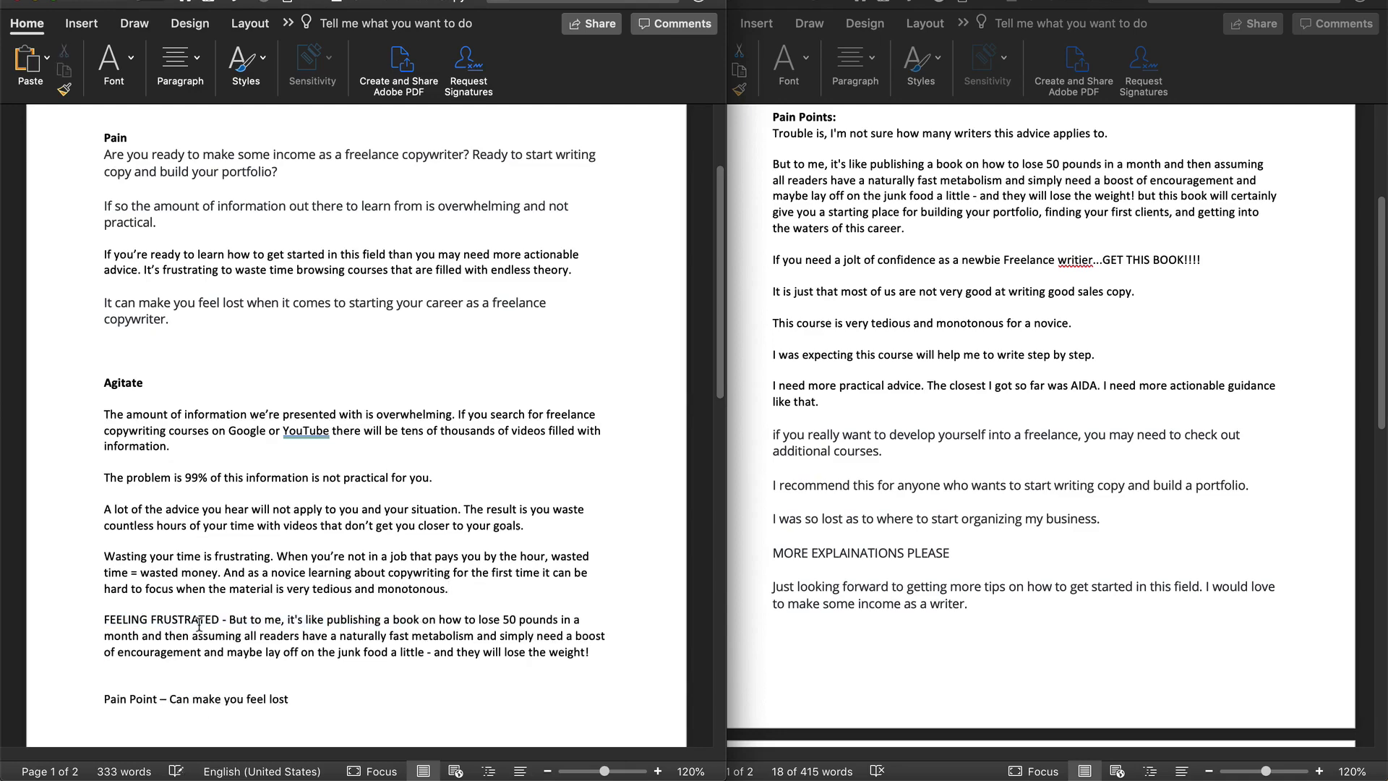
{"action": "left_click_drag", "start_coordinate": [590, 652], "coordinate": [103, 619]}
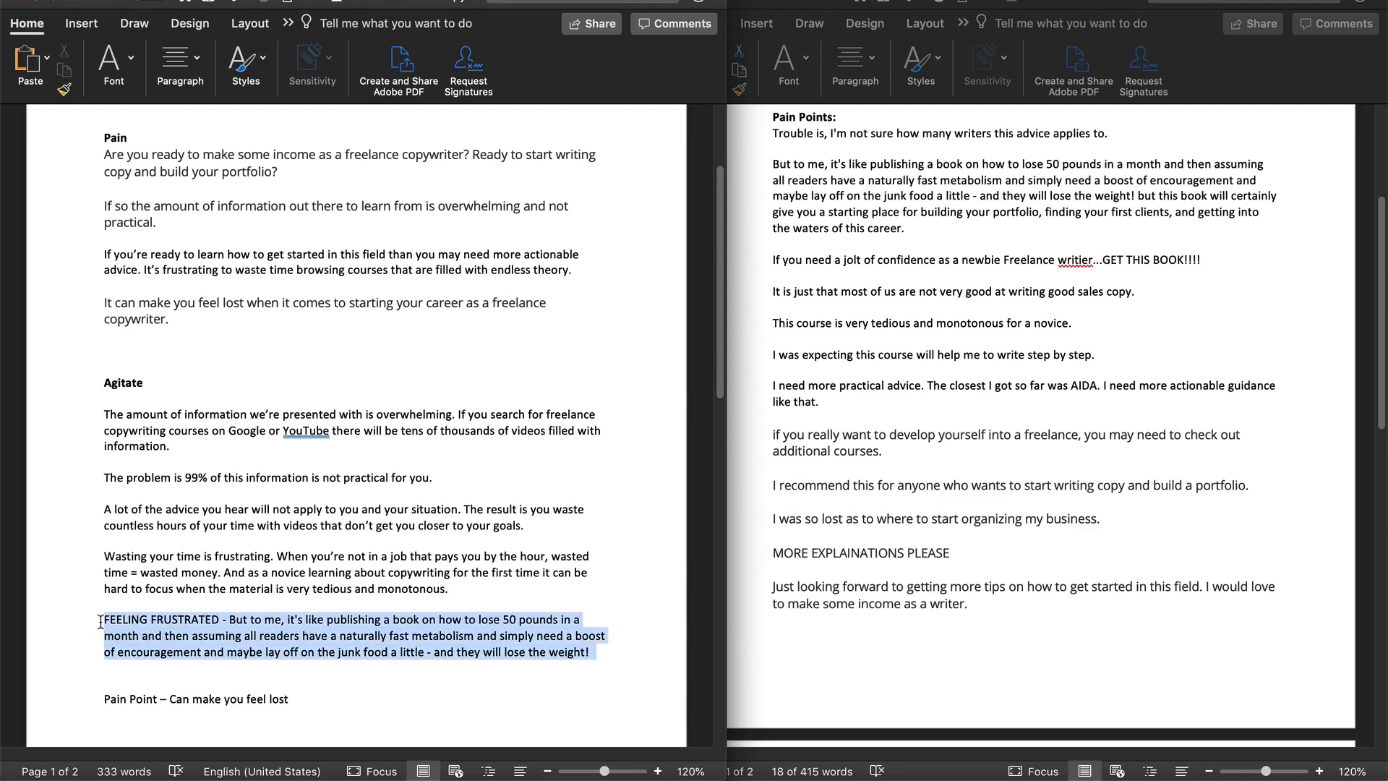
{"action": "key", "text": "BackSpace"}
{"action": "key", "text": "BackSpace"}
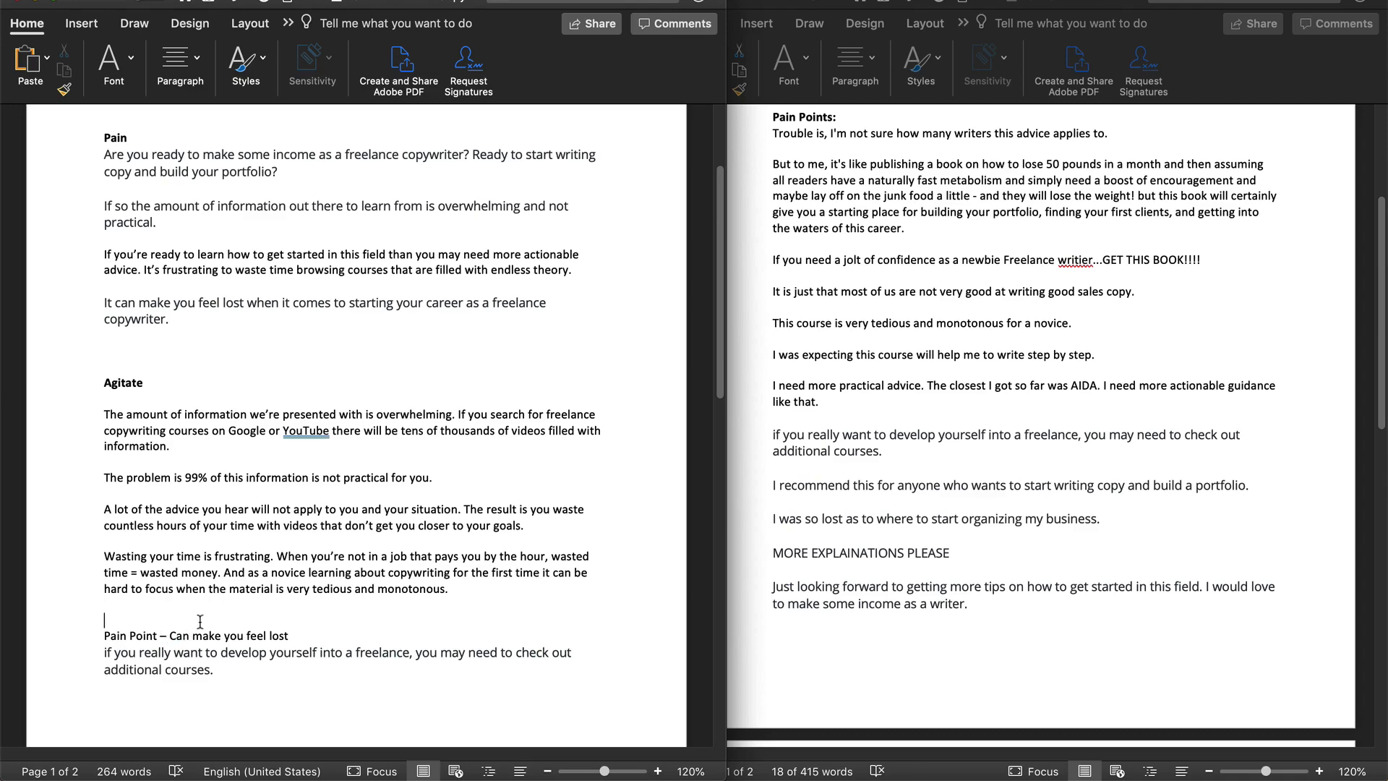
Write "The end result of this research is you feel completely lost. You don't feel any closer to reaching your goal of financial freedom".
{"action": "scroll", "coordinate": [202, 616], "scroll_direction": "down", "scroll_amount": 1}
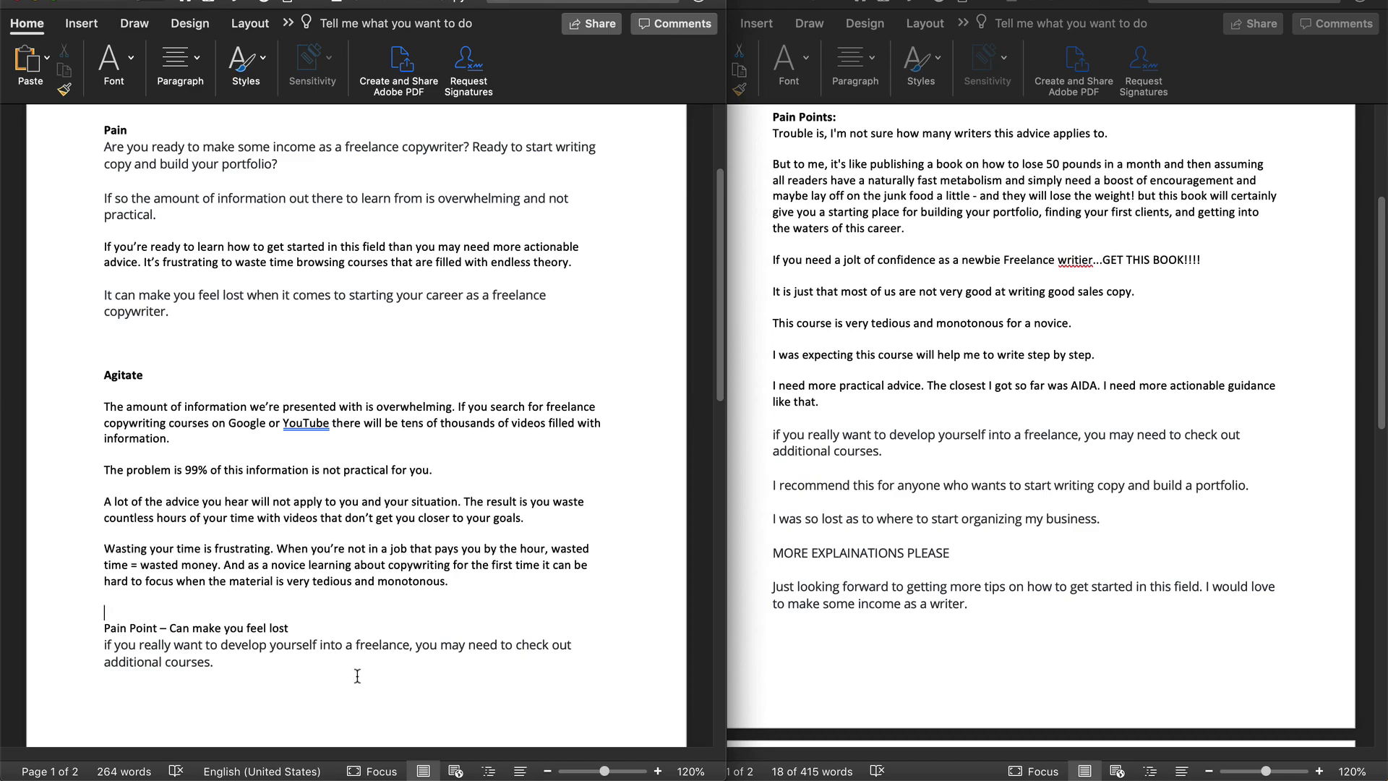
{"action": "type", "text": "The end result of this research "}
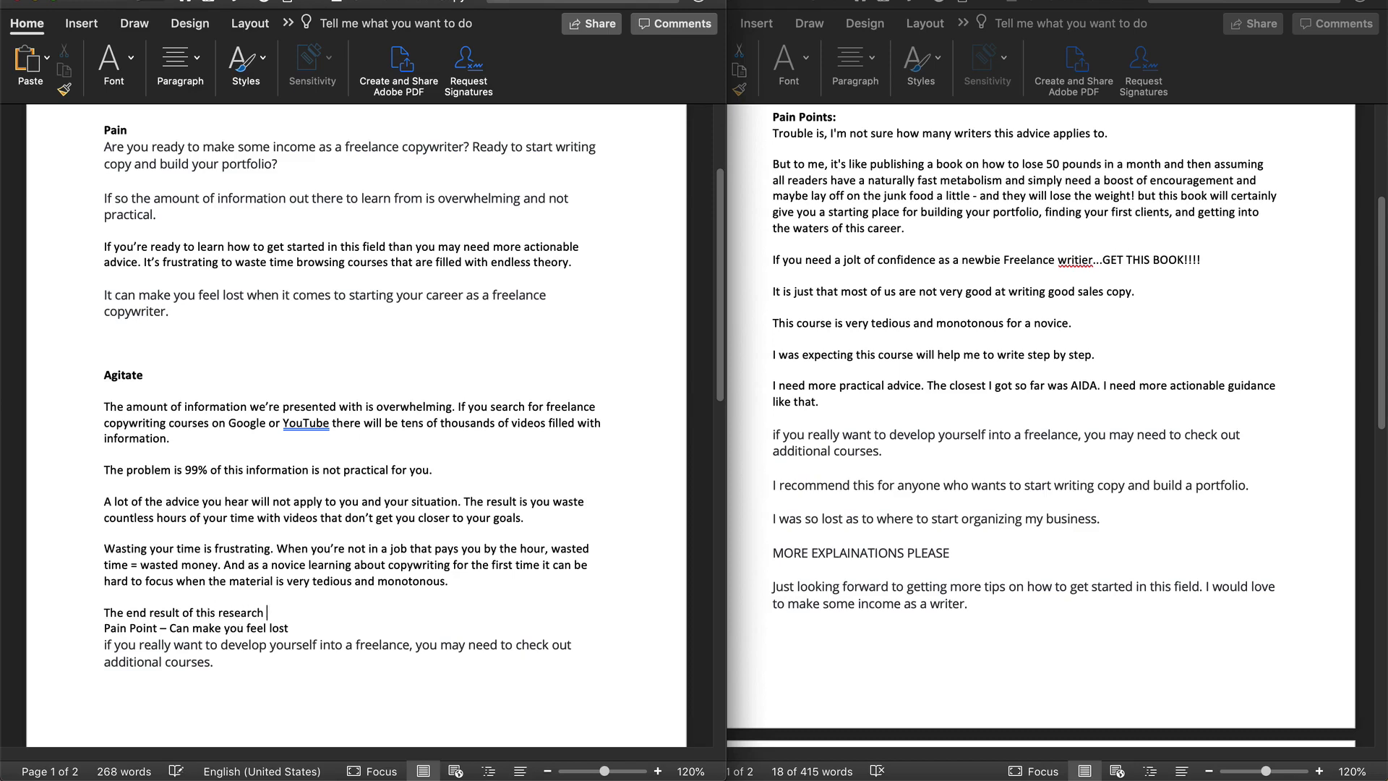
{"action": "type", "text": "is you feel compl"}
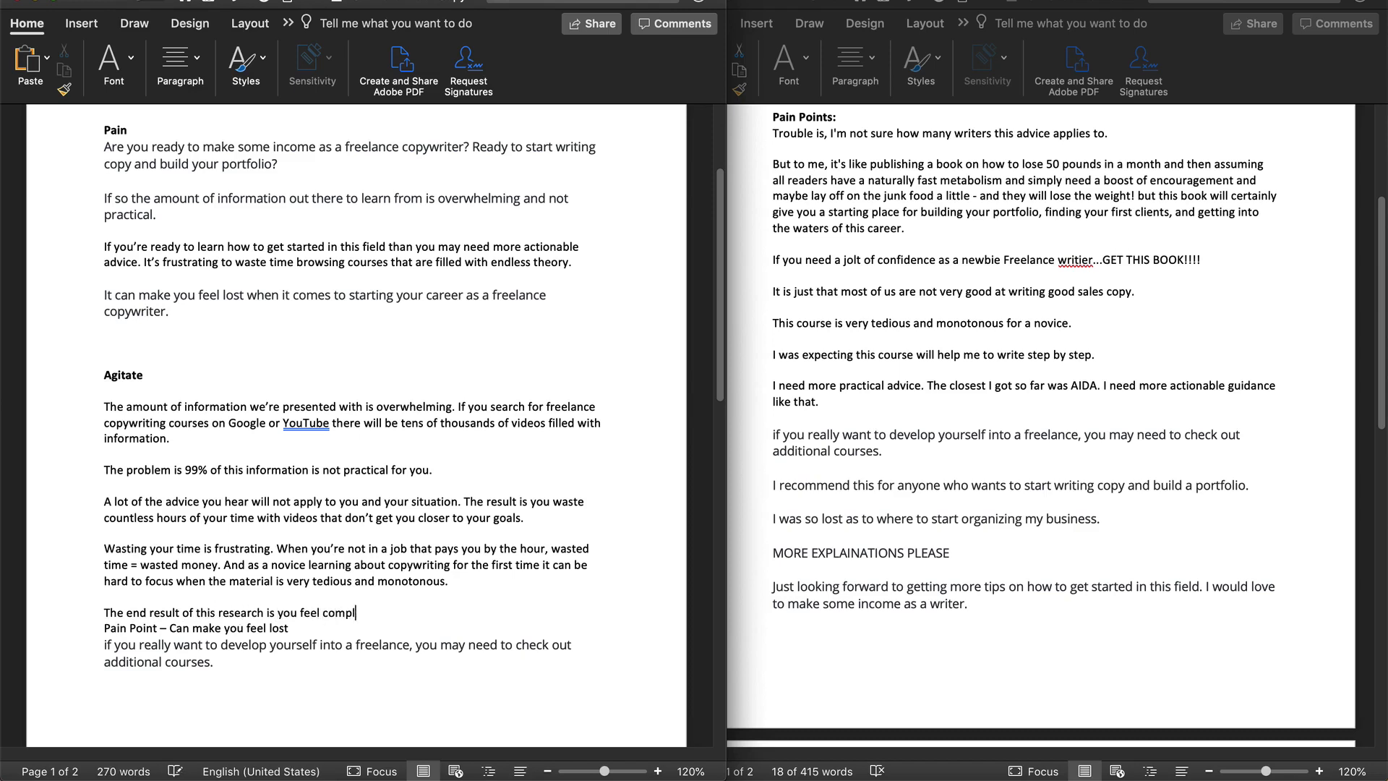
{"action": "type", "text": "etely lost."}
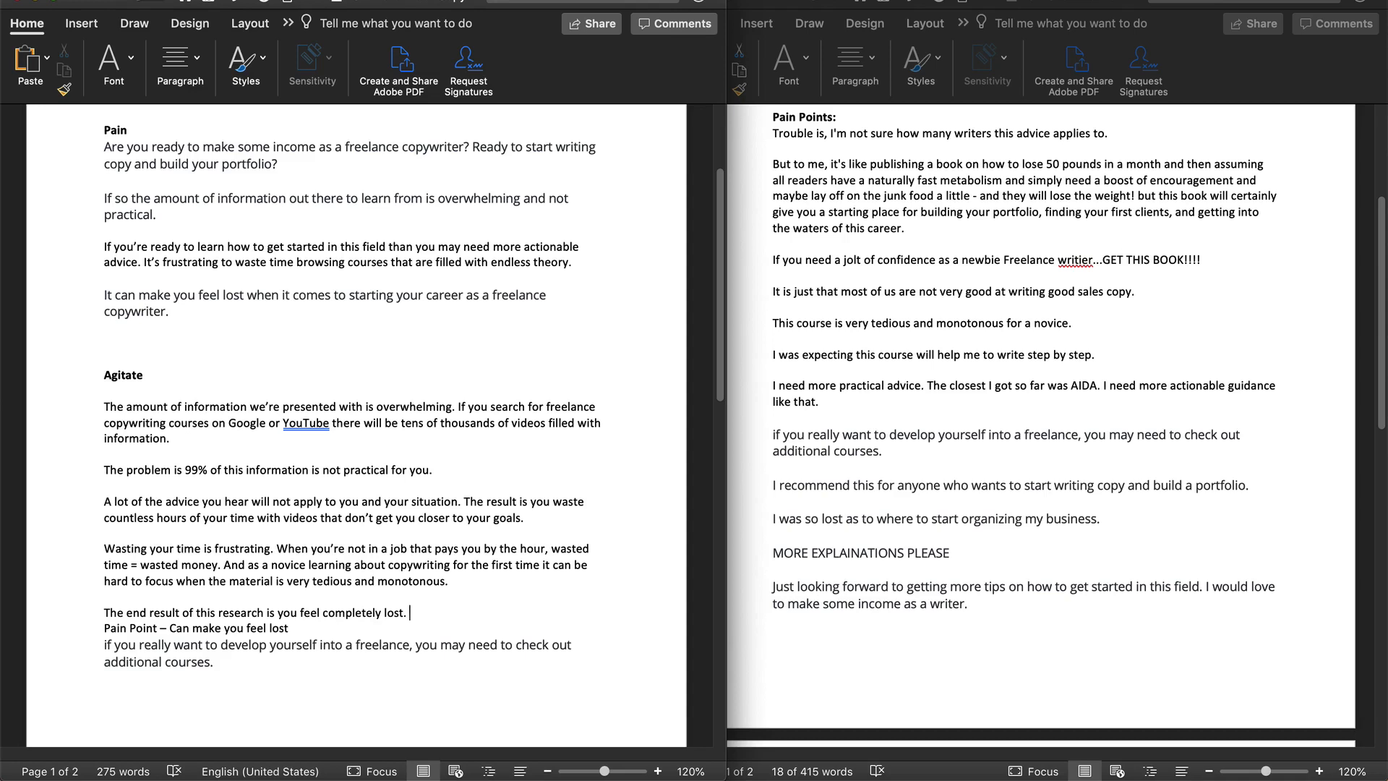
{"action": "type", "text": "You don't feel any closer to reaching your go"}
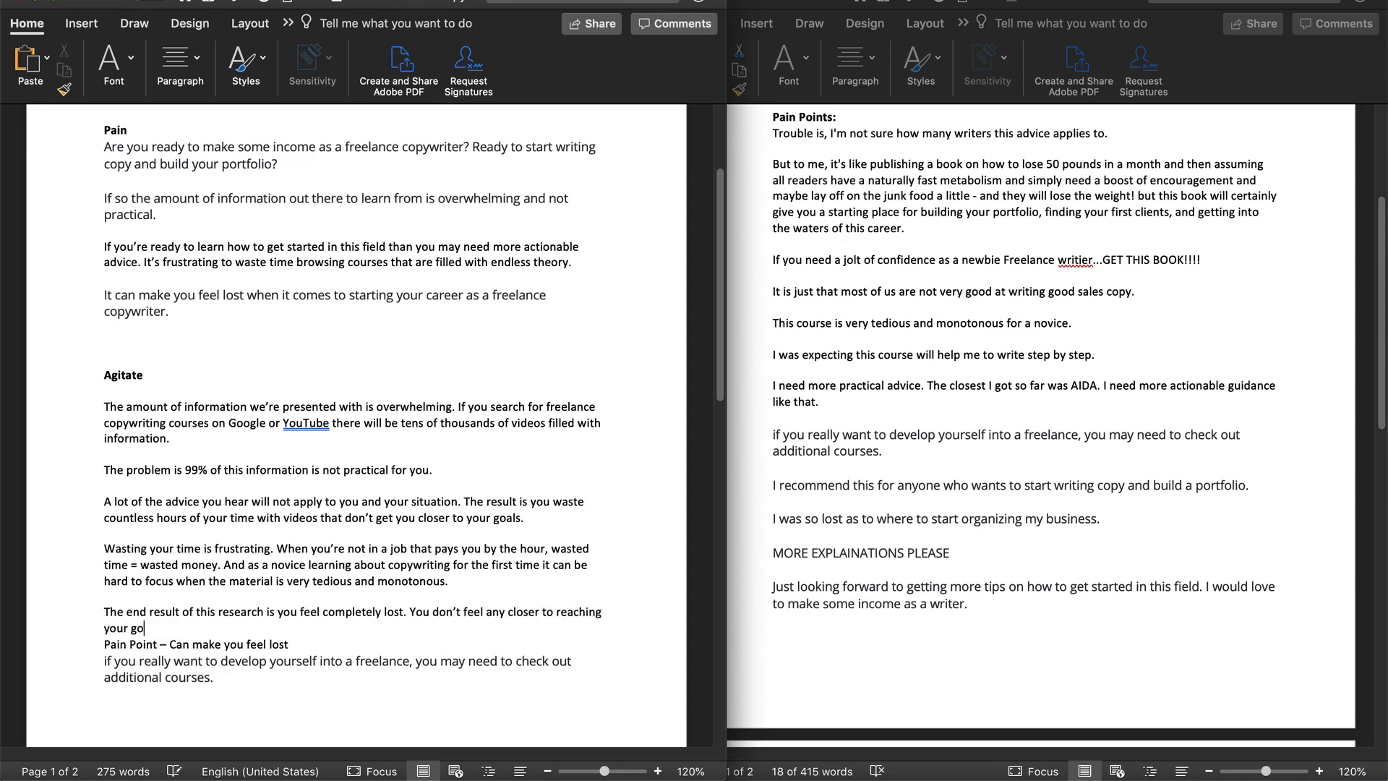
{"action": "type", "text": "al of financial a"}
{"action": "key", "text": "BackSpace"}
{"action": "type", "text": "freedom"}
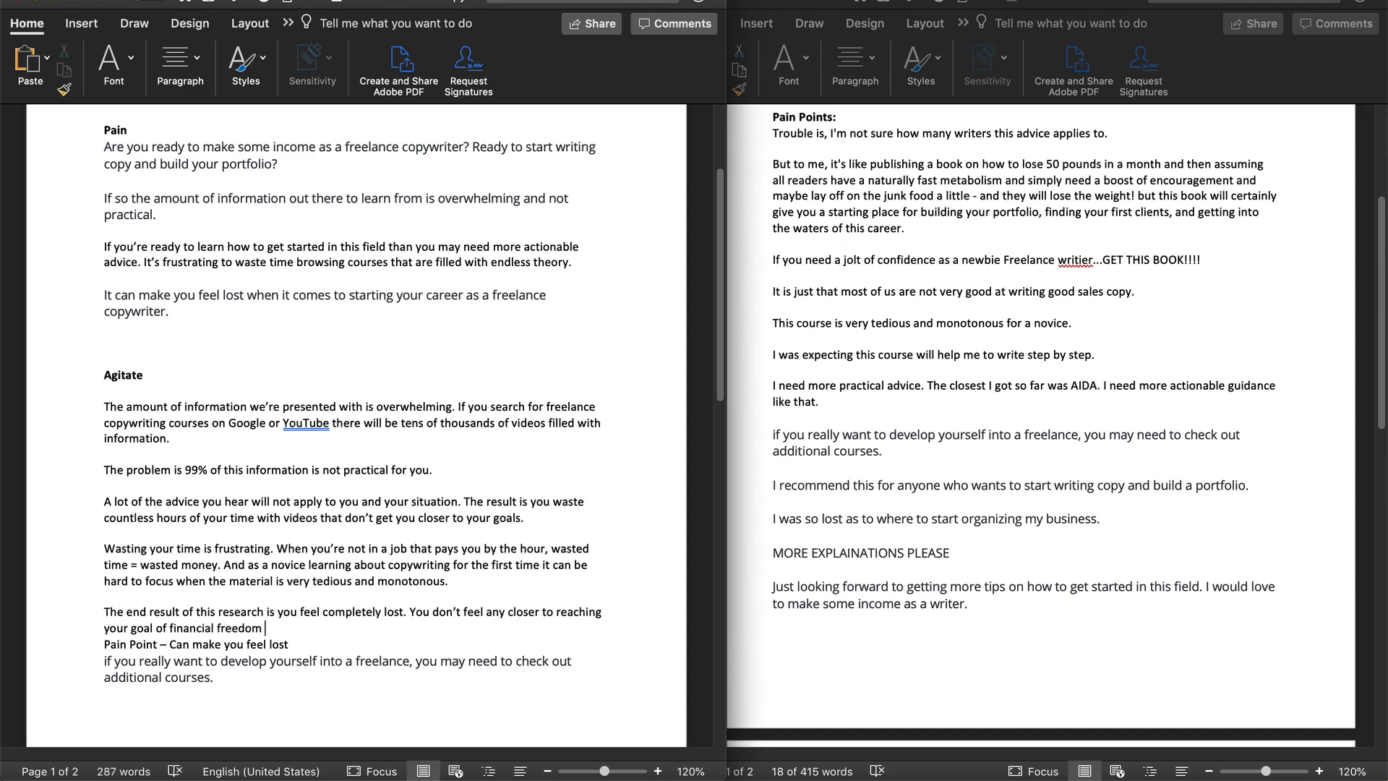
Expand the goal to "becoming your own boss & achieving financial freedom as a freelance copywriter." and add a blank line after the paragraph.
{"action": "left_click", "coordinate": [170, 628]}
{"action": "type", "text": "becoming your own boss "}
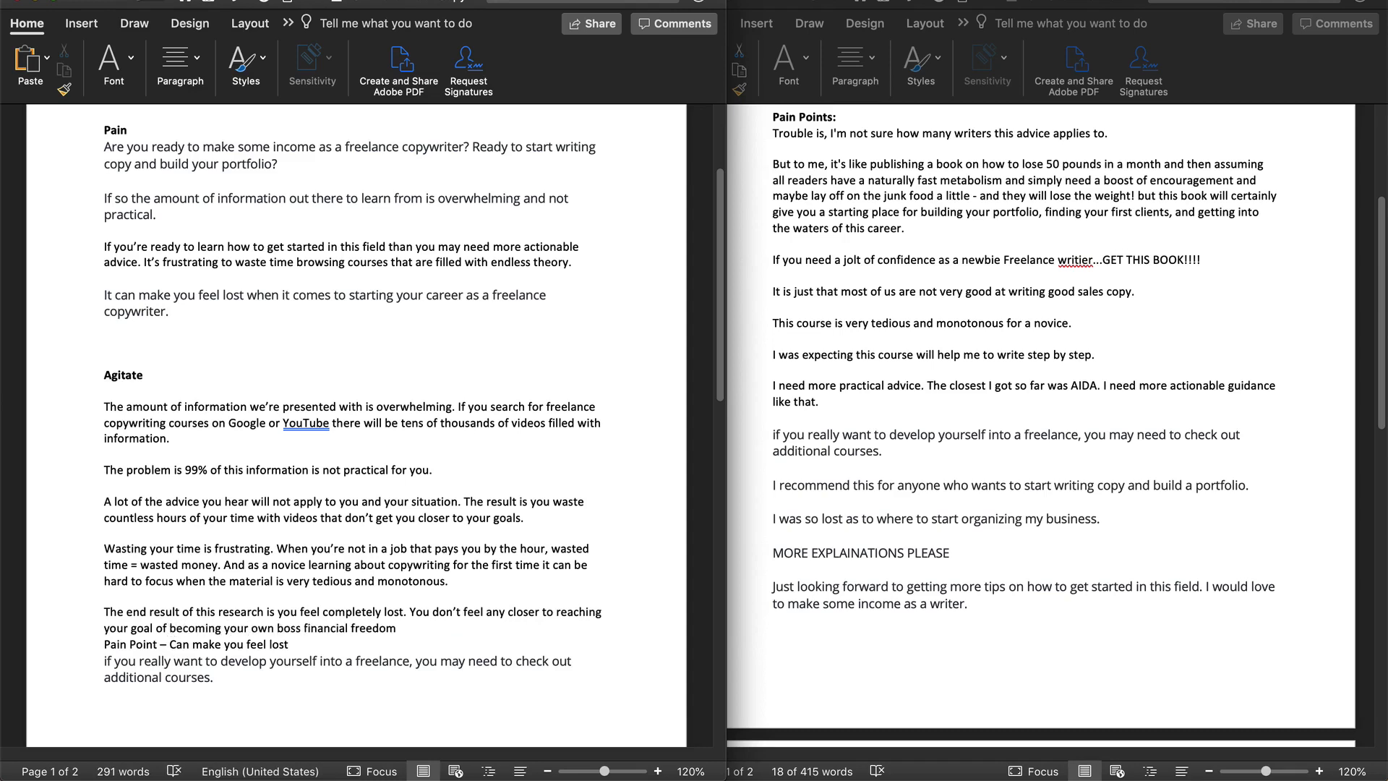
{"action": "type", "text": "& achieving"}
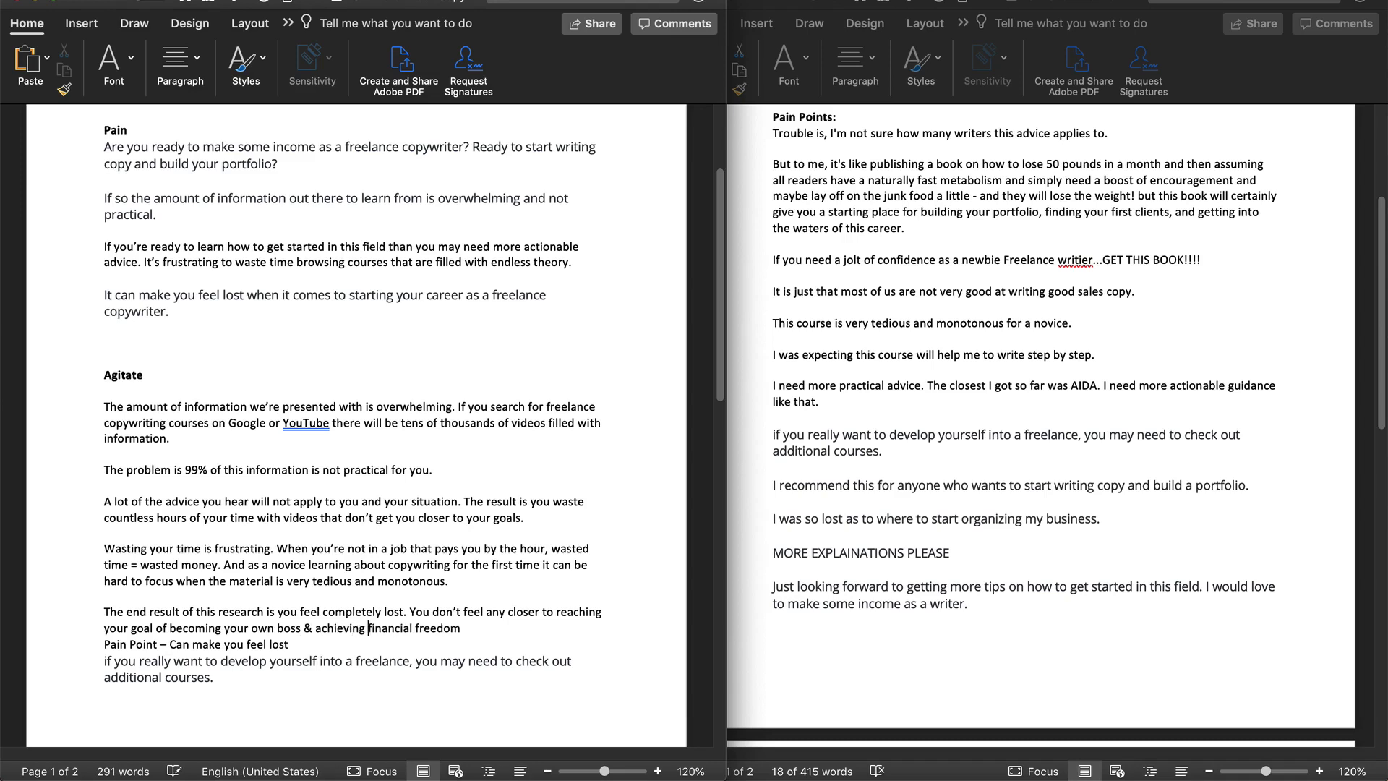
{"action": "key", "text": "super+shift+Right"}
{"action": "key", "text": "Right"}
{"action": "type", "text": "as"}
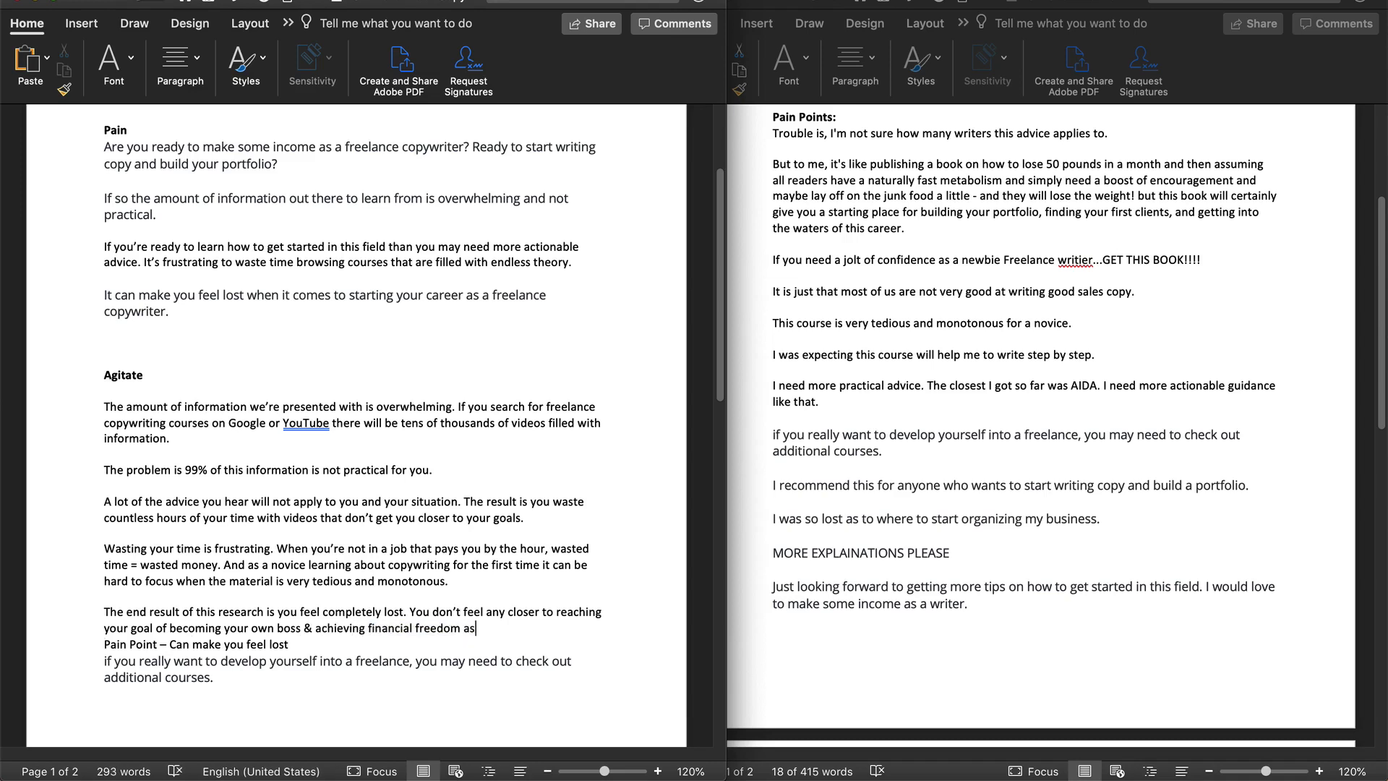
{"action": "type", "text": " a freelance copywriter."}
{"action": "key", "text": "Return"}
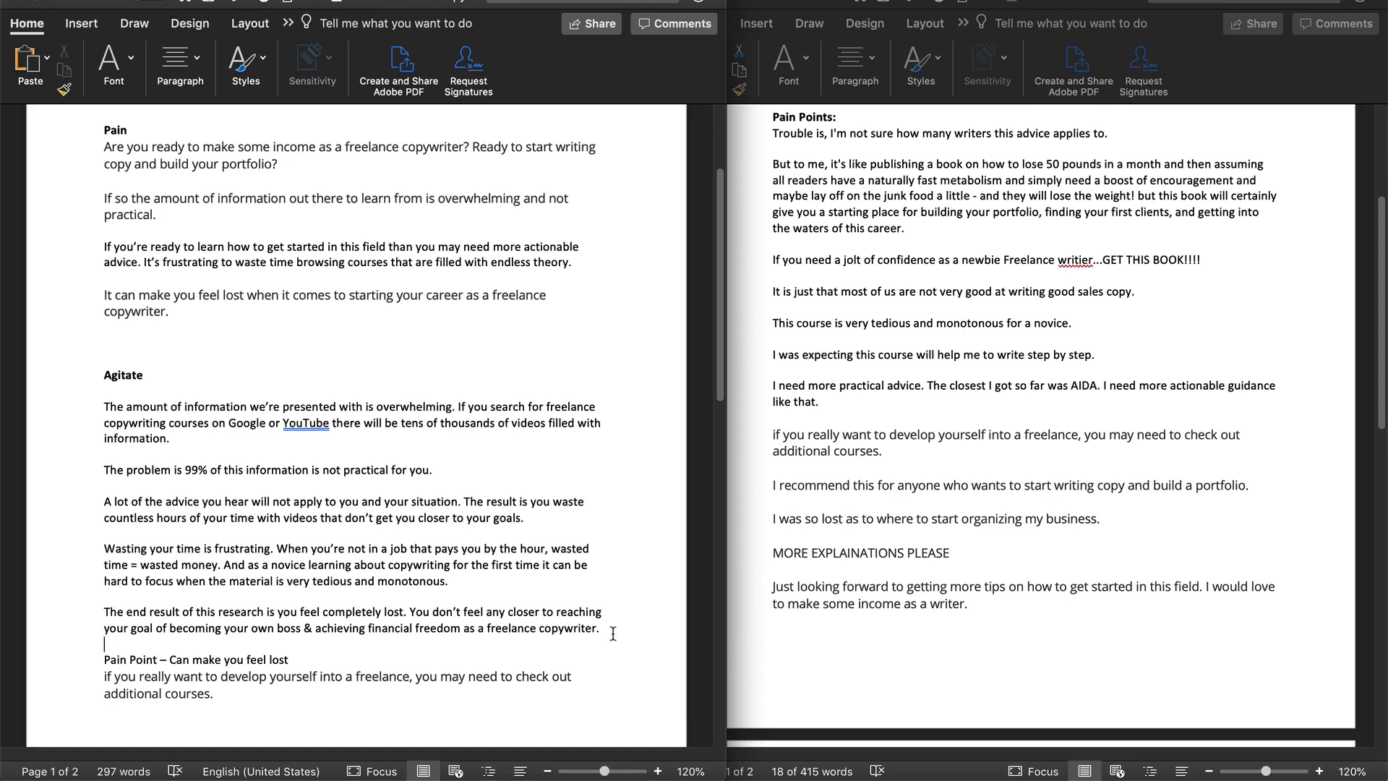
Delete the "Can make you feel lost" pain point label and its quote about checking out additional courses.
{"action": "left_click_drag", "start_coordinate": [463, 628], "coordinate": [426, 629]}
{"action": "left_click", "coordinate": [433, 629]}
{"action": "scroll", "coordinate": [405, 647], "scroll_direction": "down", "scroll_amount": 2}
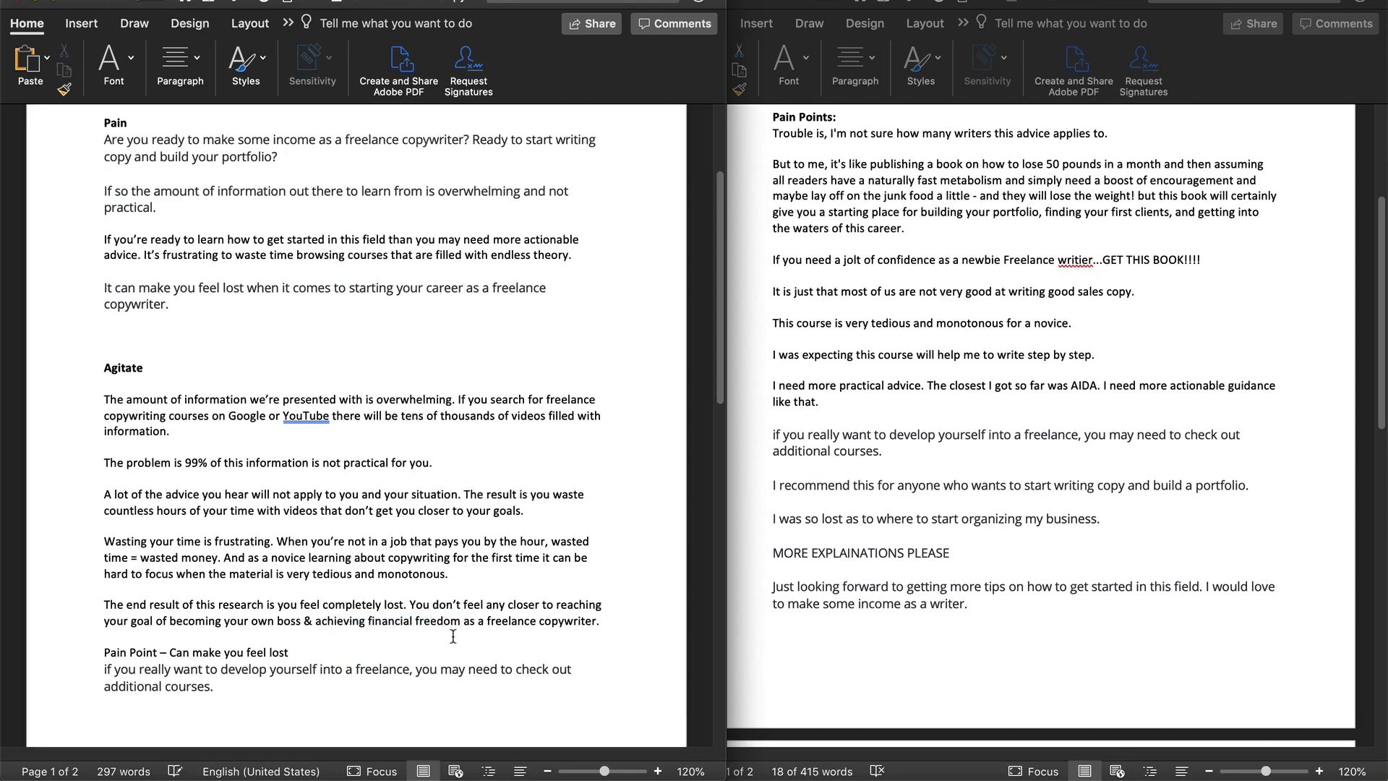
{"action": "left_click_drag", "start_coordinate": [220, 672], "coordinate": [102, 637]}
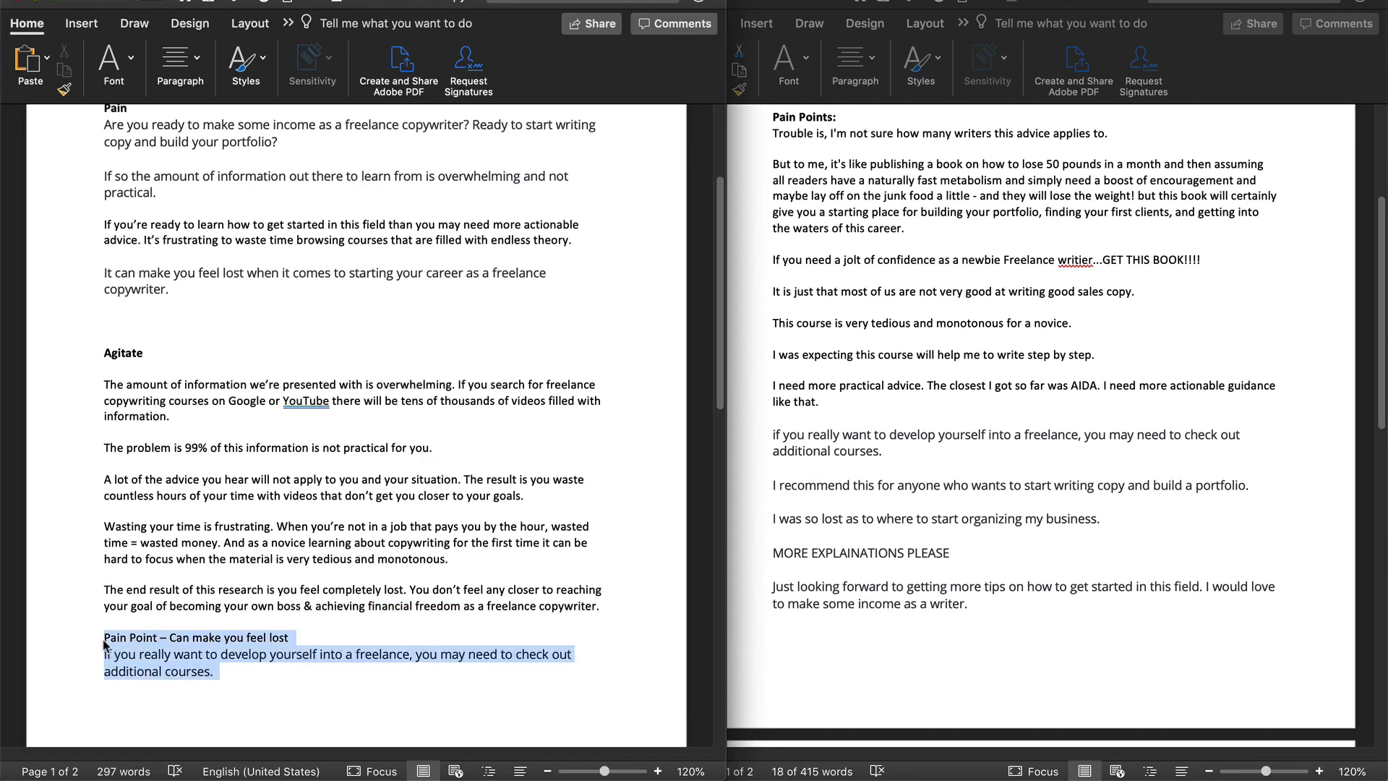
{"action": "key", "text": "BackSpace"}
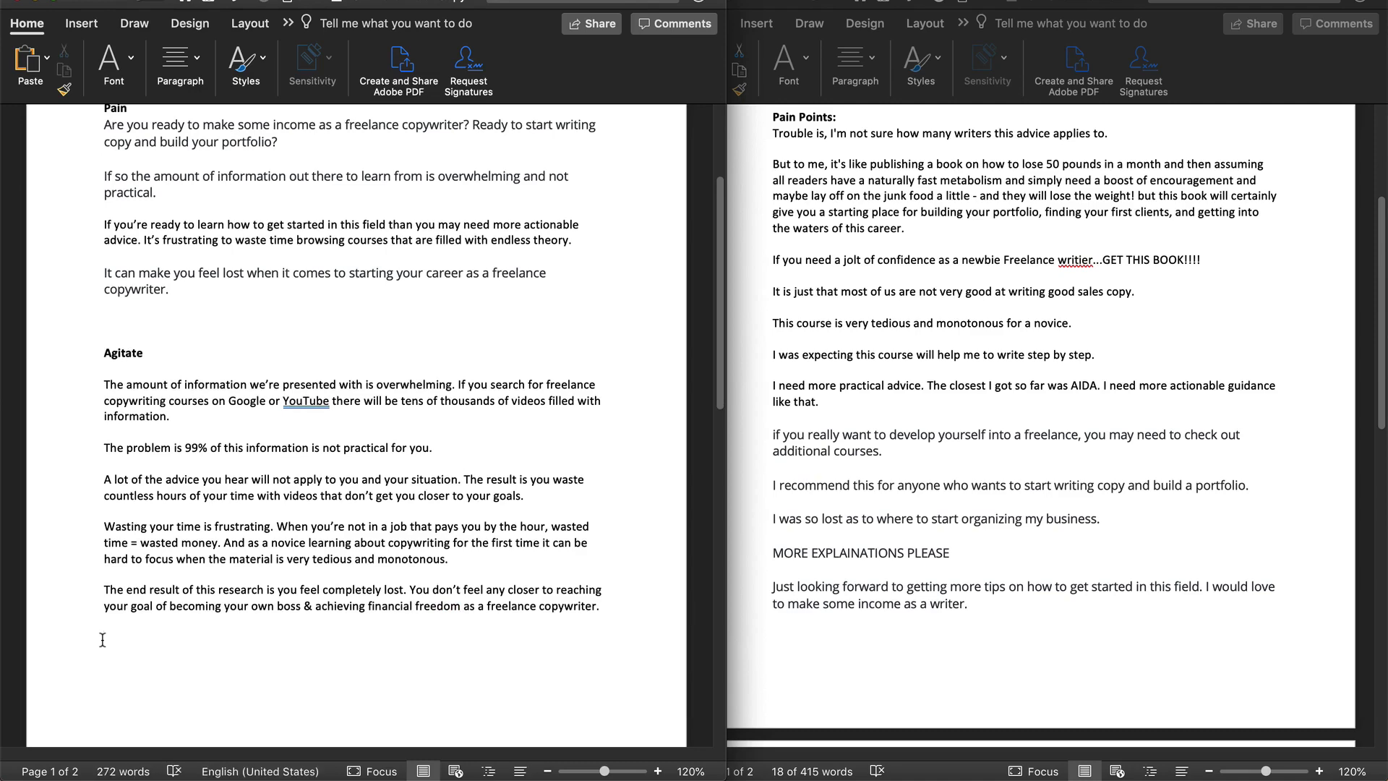
Remove the blank line between the Agitate heading and its first paragraph.
{"action": "scroll", "coordinate": [103, 640], "scroll_direction": "down", "scroll_amount": 5}
{"action": "scroll", "coordinate": [103, 506], "scroll_direction": "up", "scroll_amount": 8}
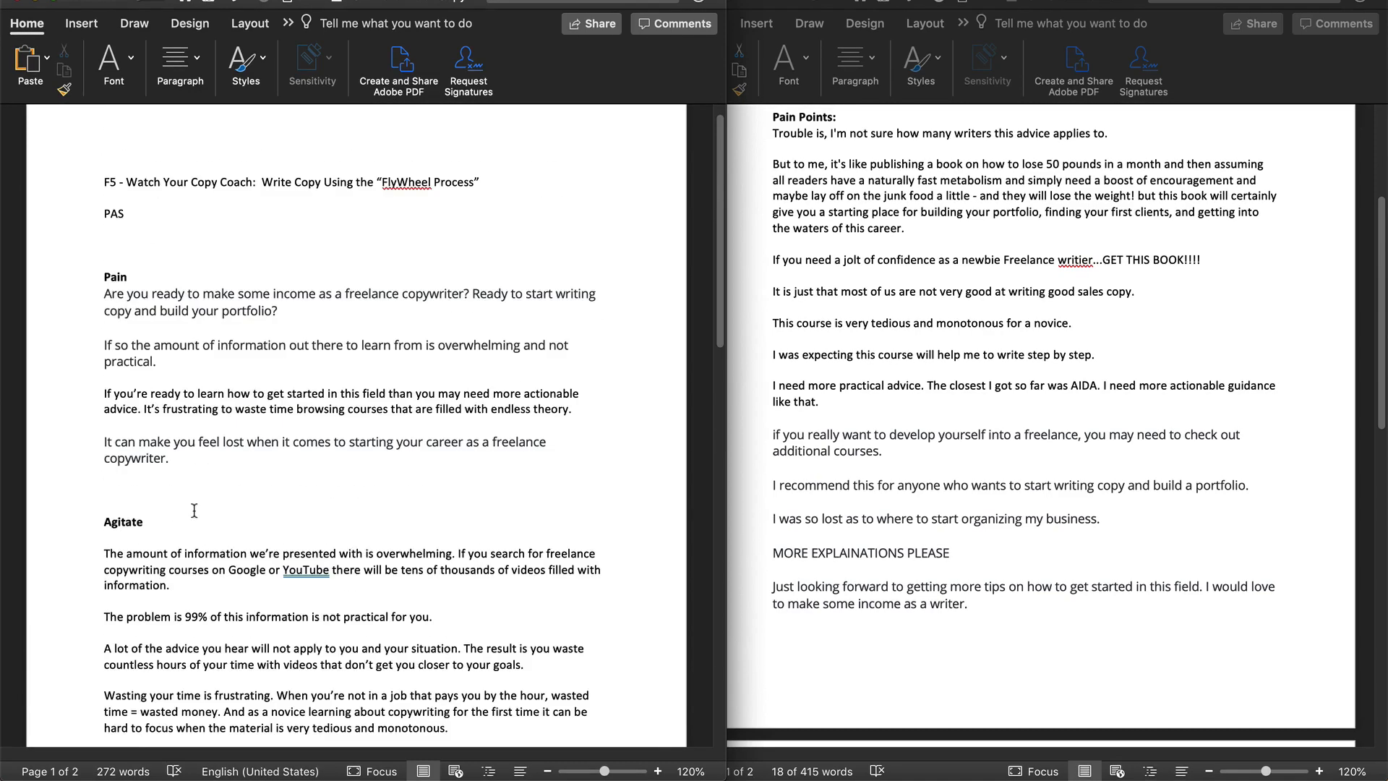
{"action": "left_click", "coordinate": [152, 503]}
{"action": "key", "text": "BackSpace"}
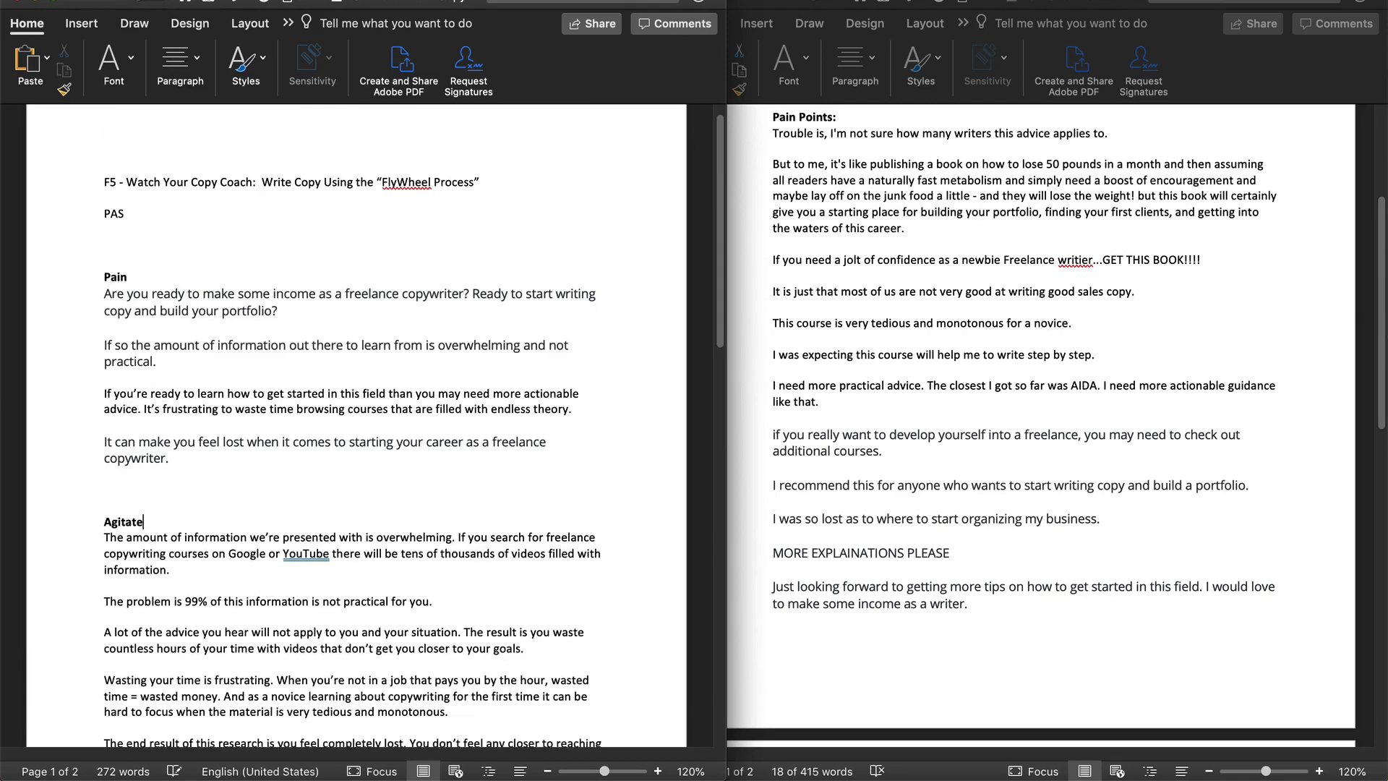
{"action": "scroll", "coordinate": [164, 501], "scroll_direction": "down", "scroll_amount": 10}
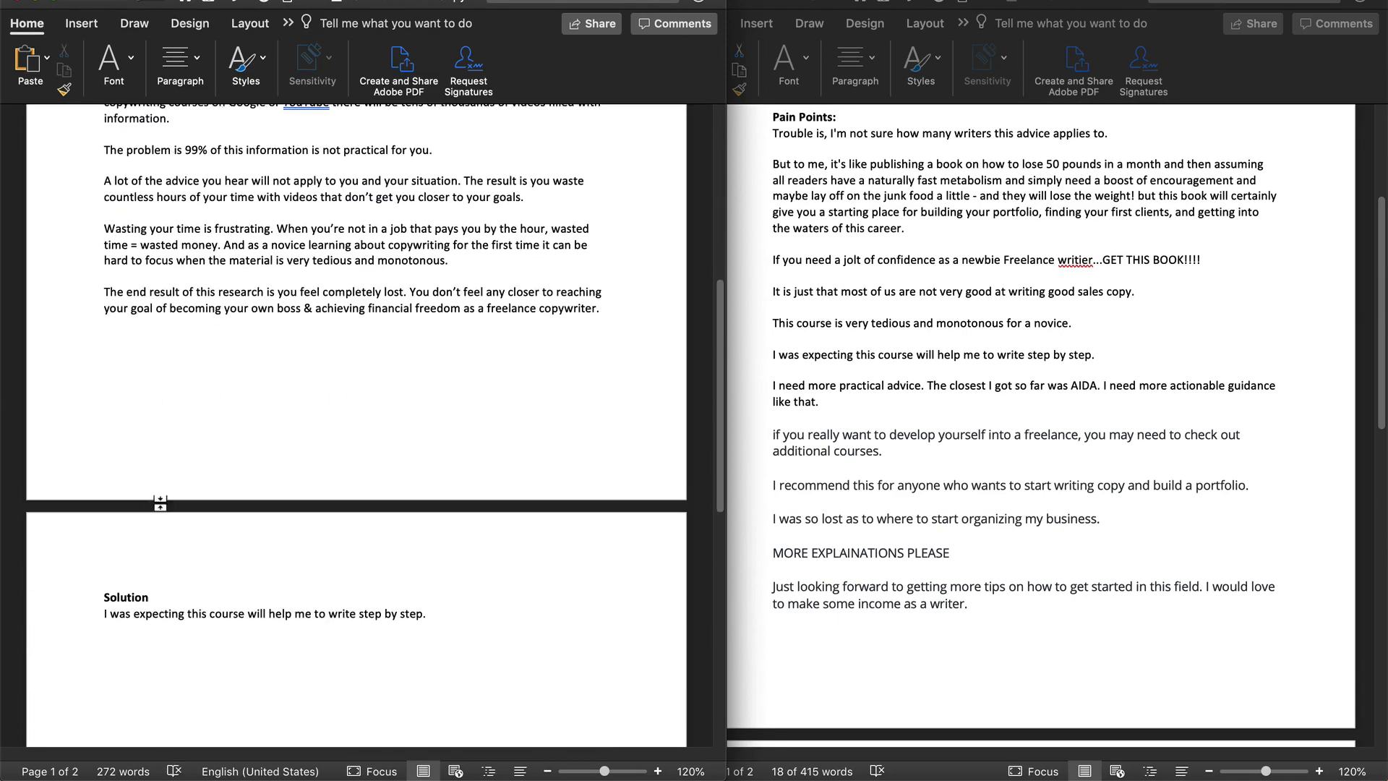
Copy the "business side of writing" passage through "increase productivity" from Possible Solutions and paste it below the step-by-step quote under Solution.
{"action": "scroll", "coordinate": [926, 565], "scroll_direction": "down", "scroll_amount": 10}
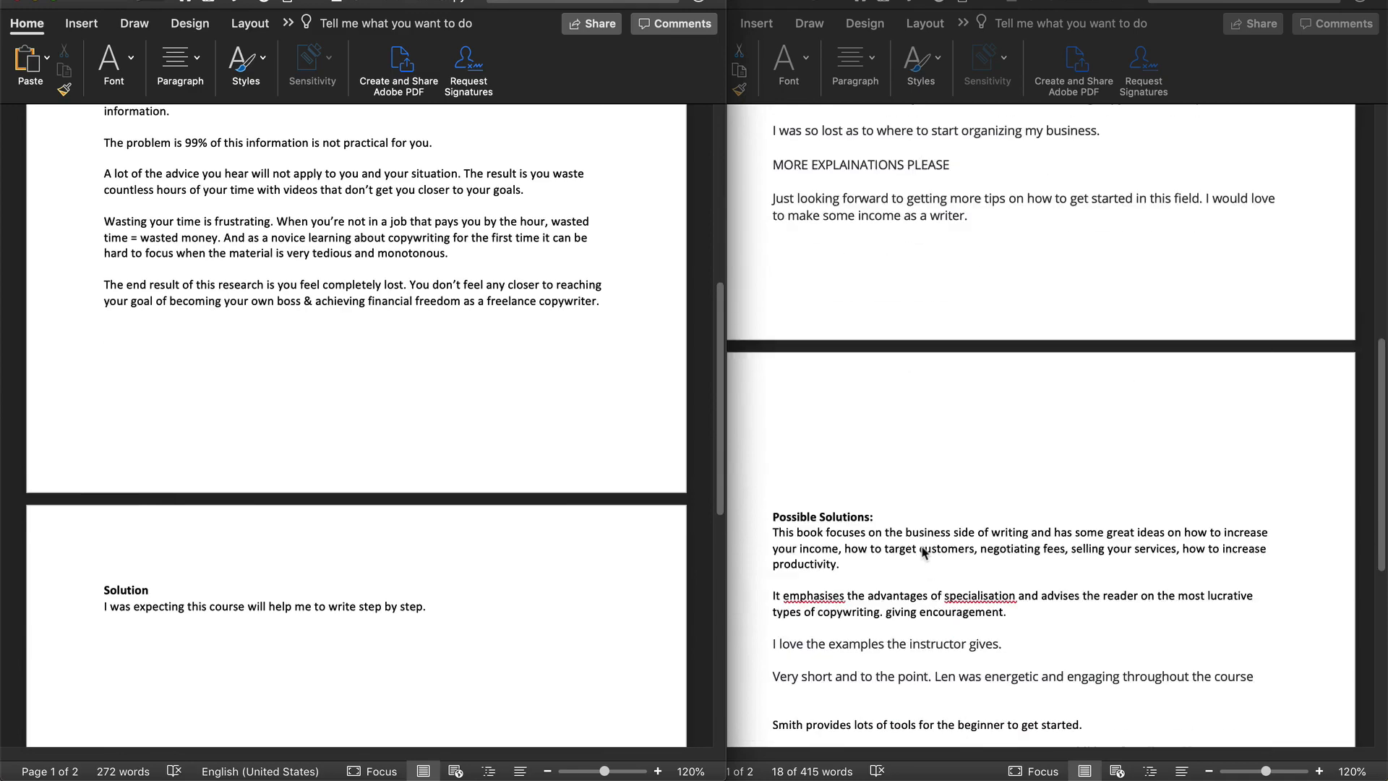
{"action": "scroll", "coordinate": [921, 546], "scroll_direction": "down", "scroll_amount": 2}
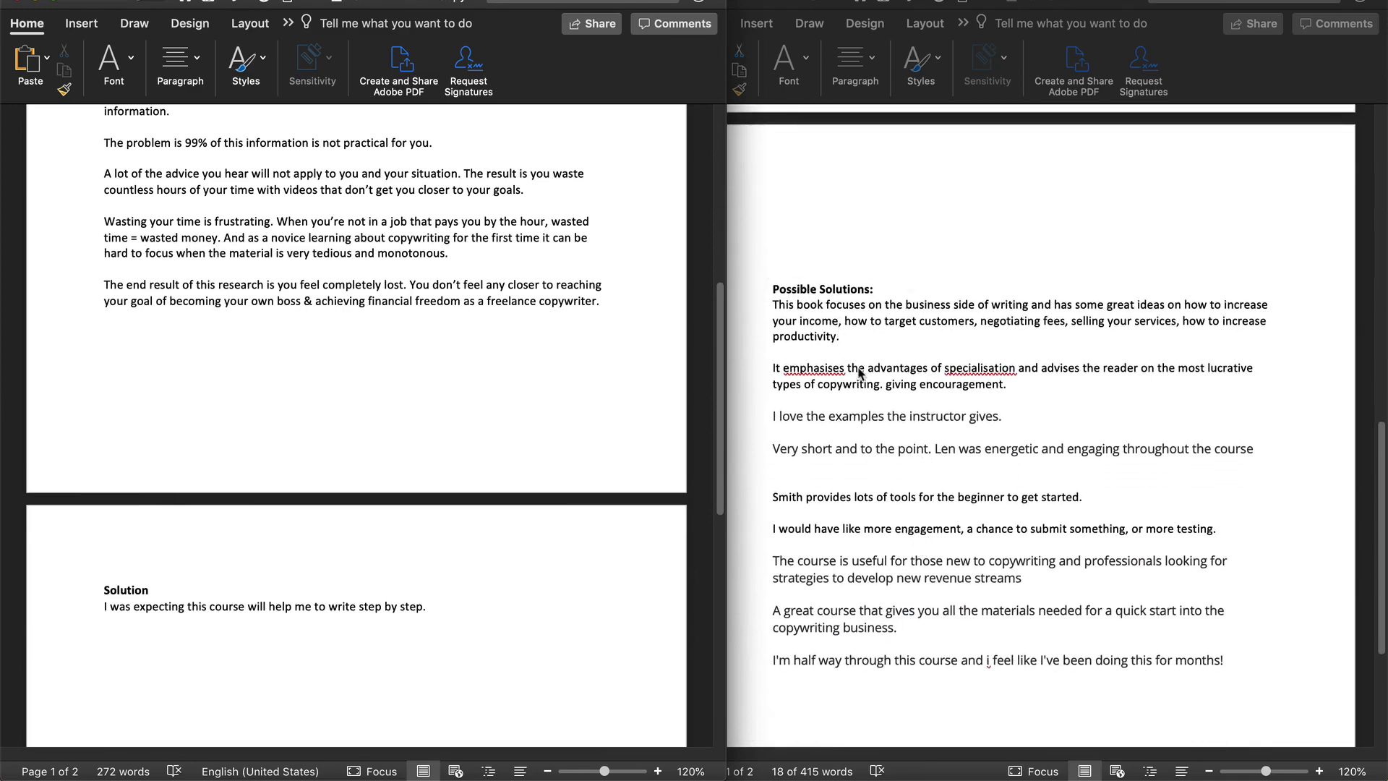
{"action": "left_click", "coordinate": [969, 517]}
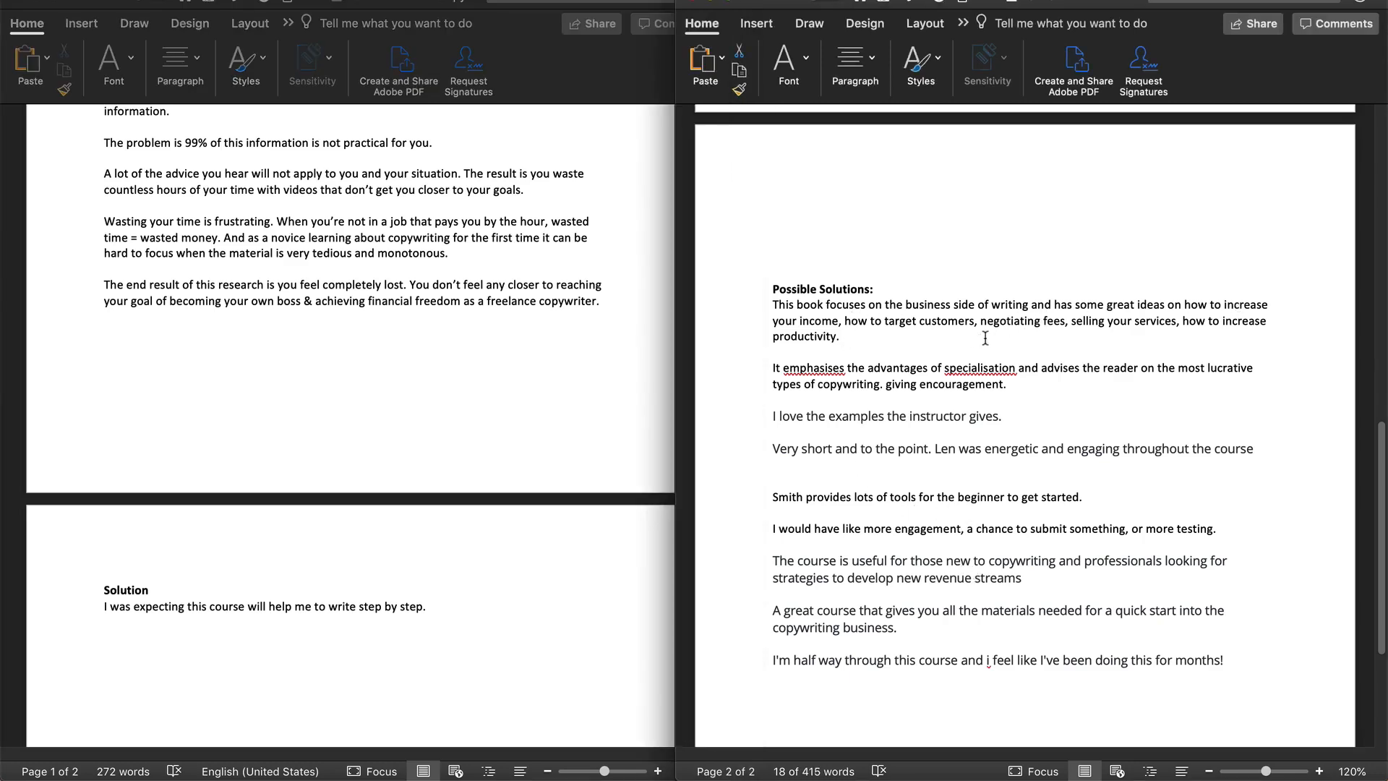
{"action": "left_click_drag", "start_coordinate": [986, 338], "coordinate": [908, 304]}
{"action": "key", "text": "super+c"}
{"action": "left_click", "coordinate": [504, 584]}
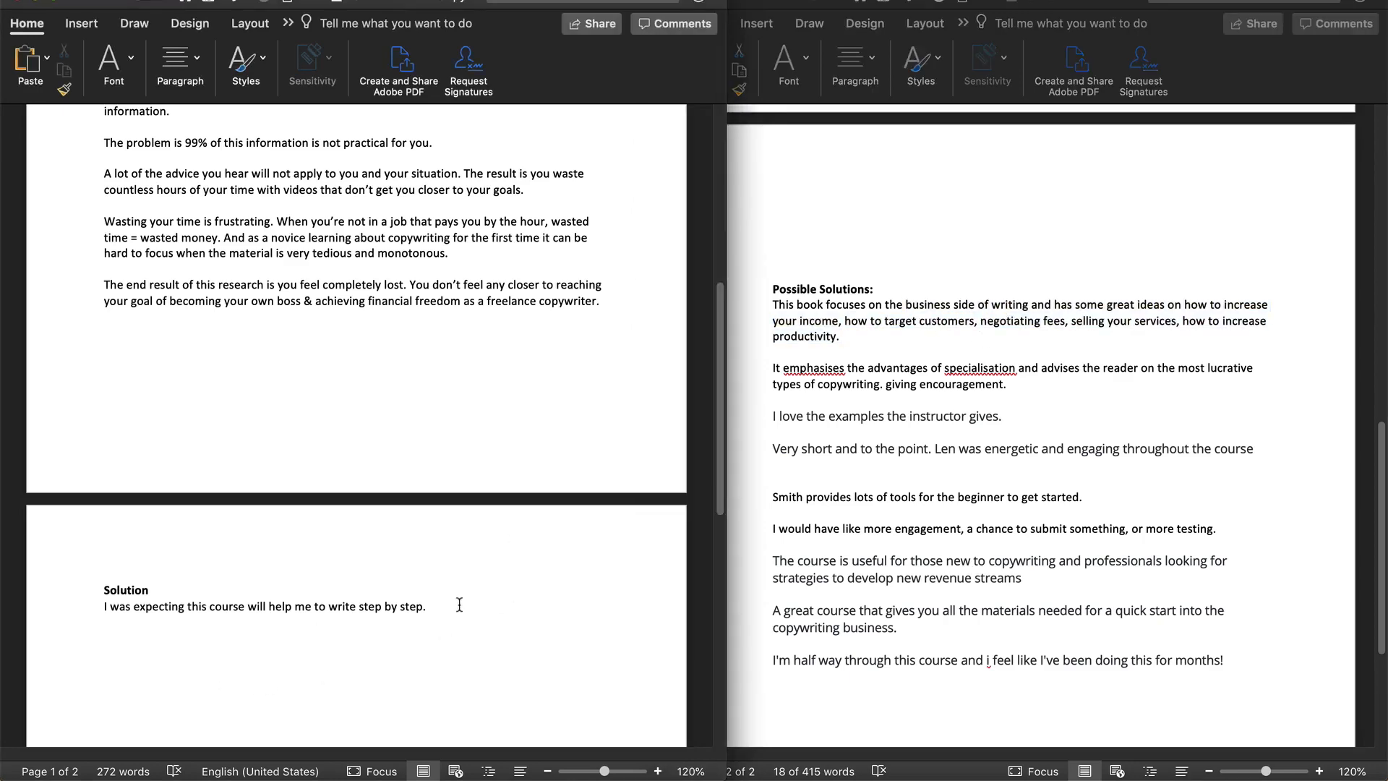
{"action": "key", "text": "super+v"}
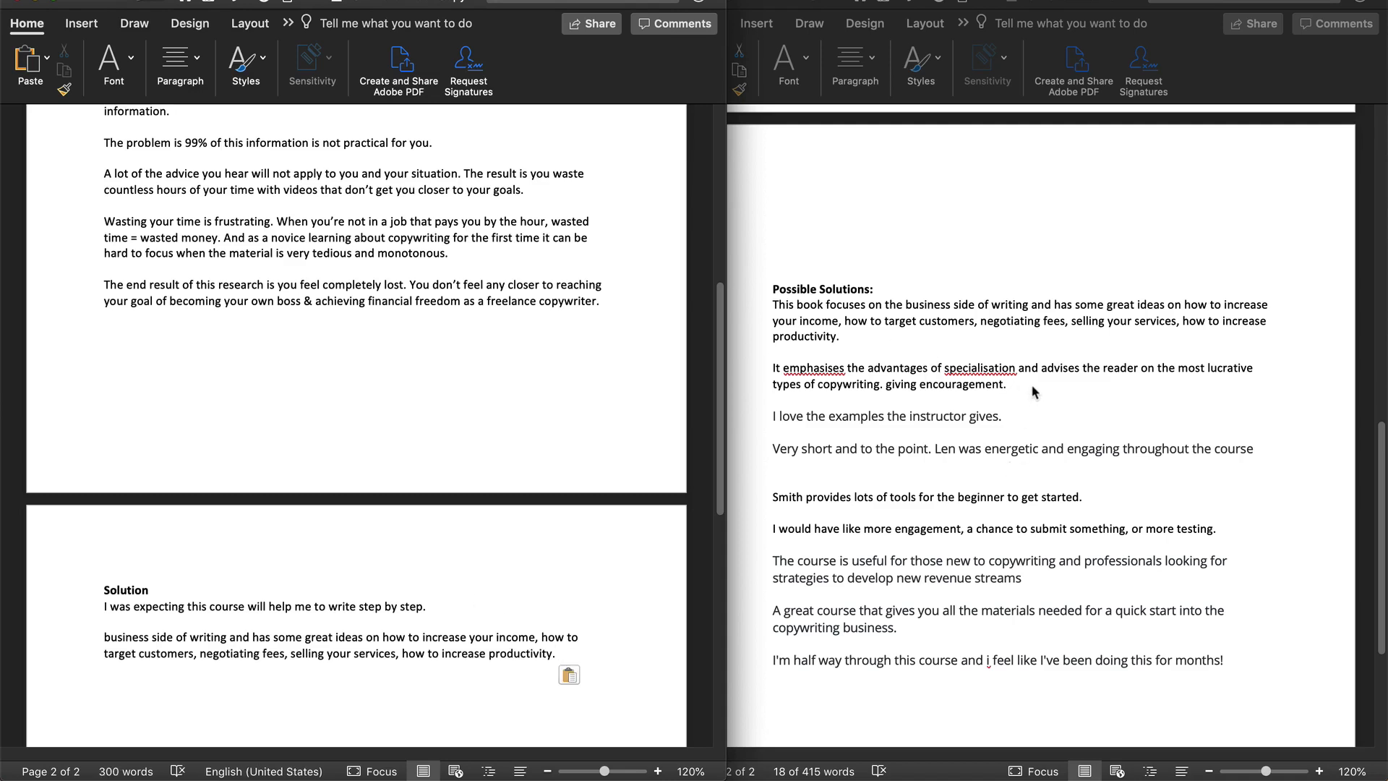
Copy "advises the reader on the most lucrative types of copywriting. giving encouragement." from Possible Solutions to the end of the Solution notes.
{"action": "left_click", "coordinate": [1032, 391]}
{"action": "left_click", "coordinate": [1055, 370]}
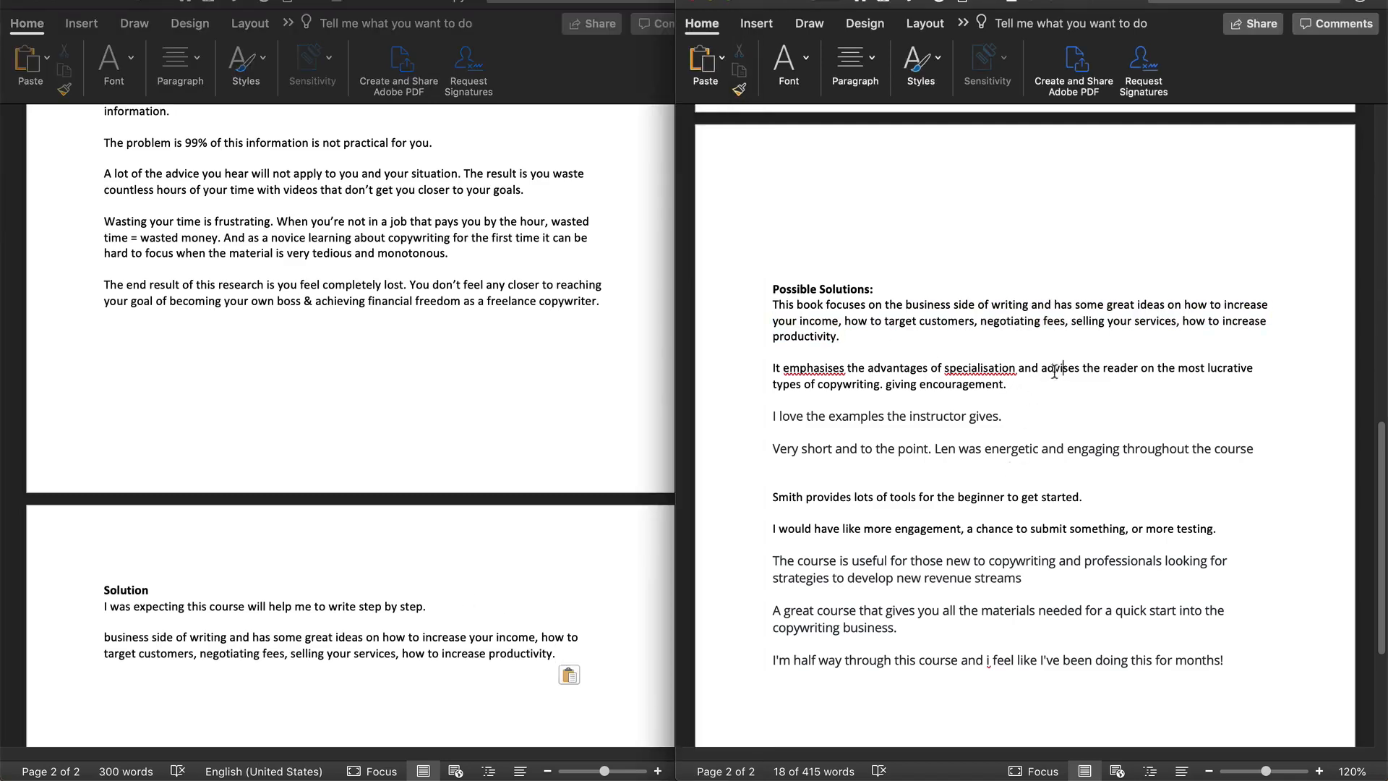
{"action": "left_click_drag", "start_coordinate": [1038, 369], "coordinate": [1011, 386]}
{"action": "key", "text": "super+c"}
{"action": "left_click", "coordinate": [549, 627]}
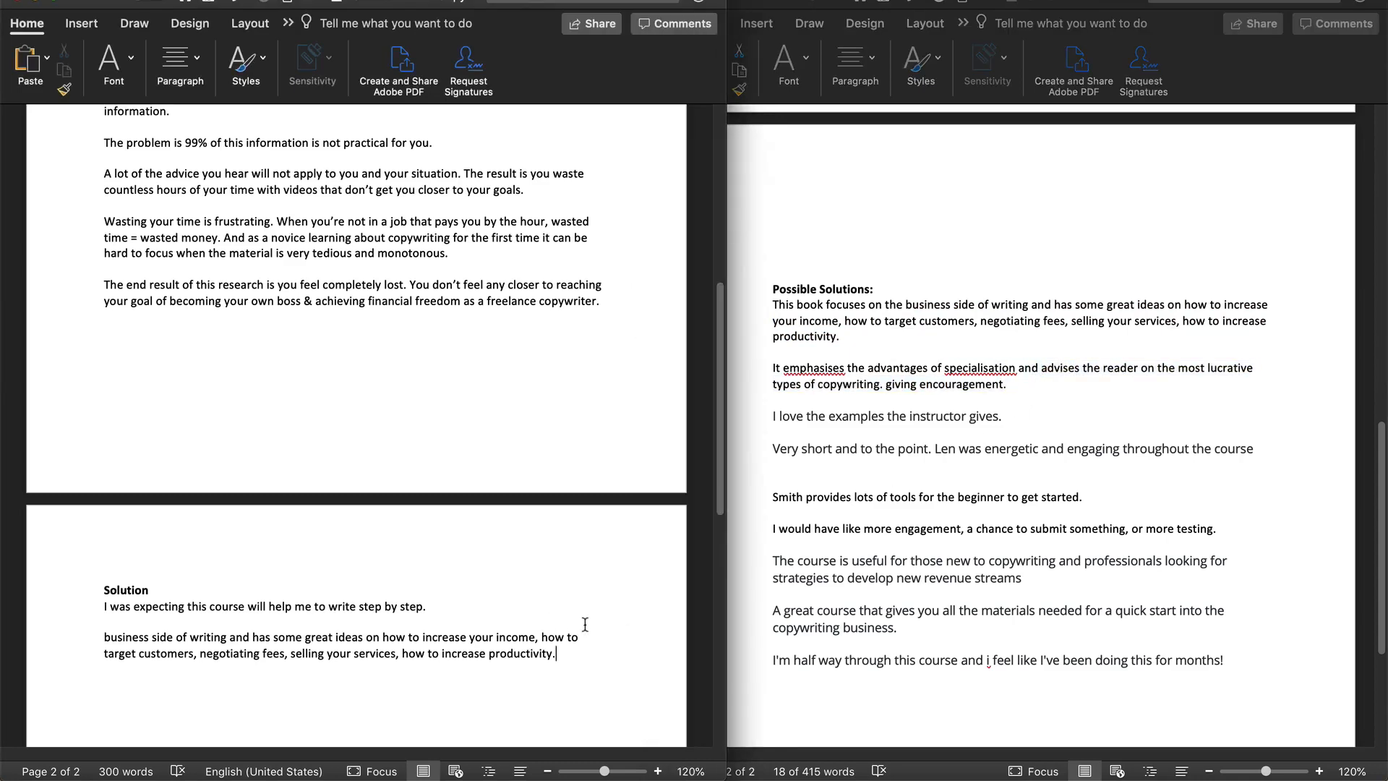
{"action": "key", "text": "super+v"}
Copy "I love the examples the instructor gives." from Possible Solutions into the Solution notes, separated by a blank line.
{"action": "left_click", "coordinate": [921, 432]}
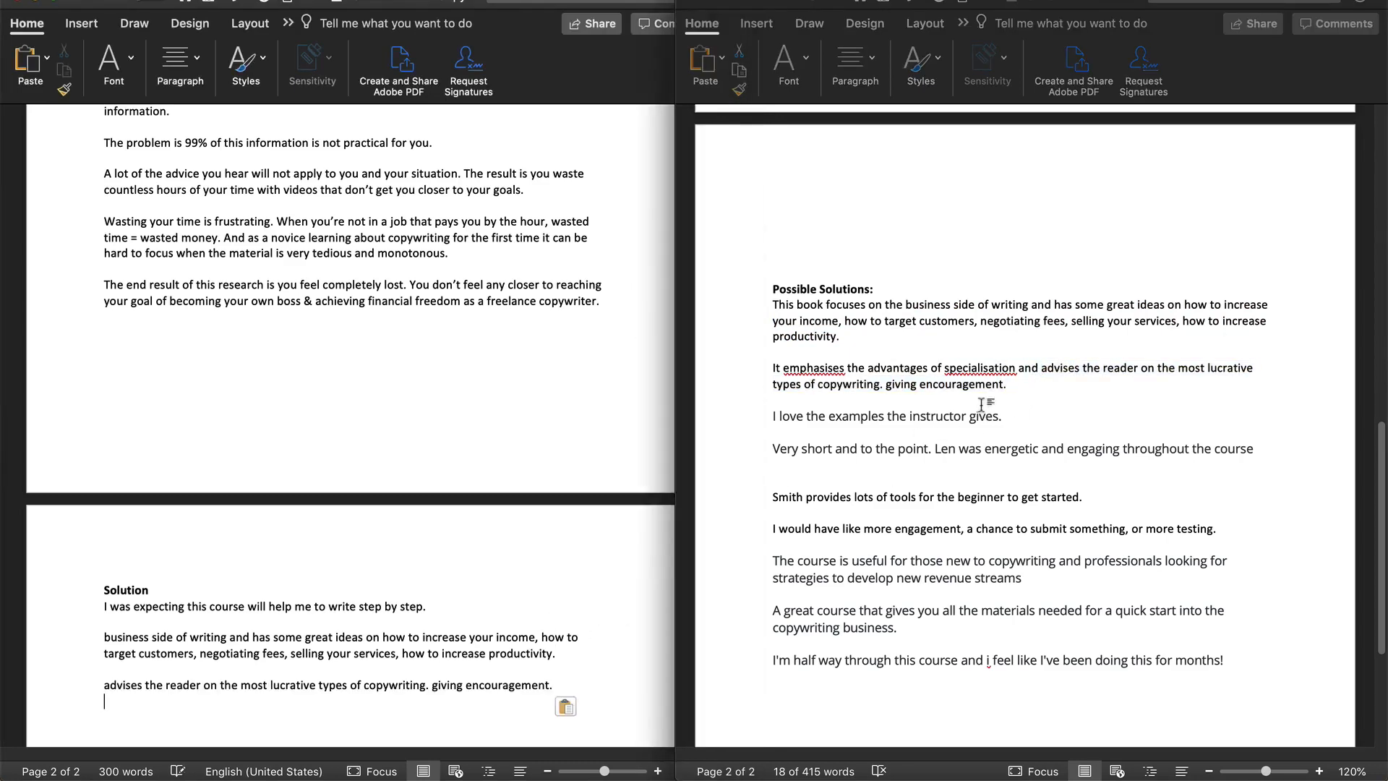
{"action": "left_click_drag", "start_coordinate": [1008, 417], "coordinate": [720, 417]}
{"action": "key", "text": "super+c"}
{"action": "left_click", "coordinate": [574, 683]}
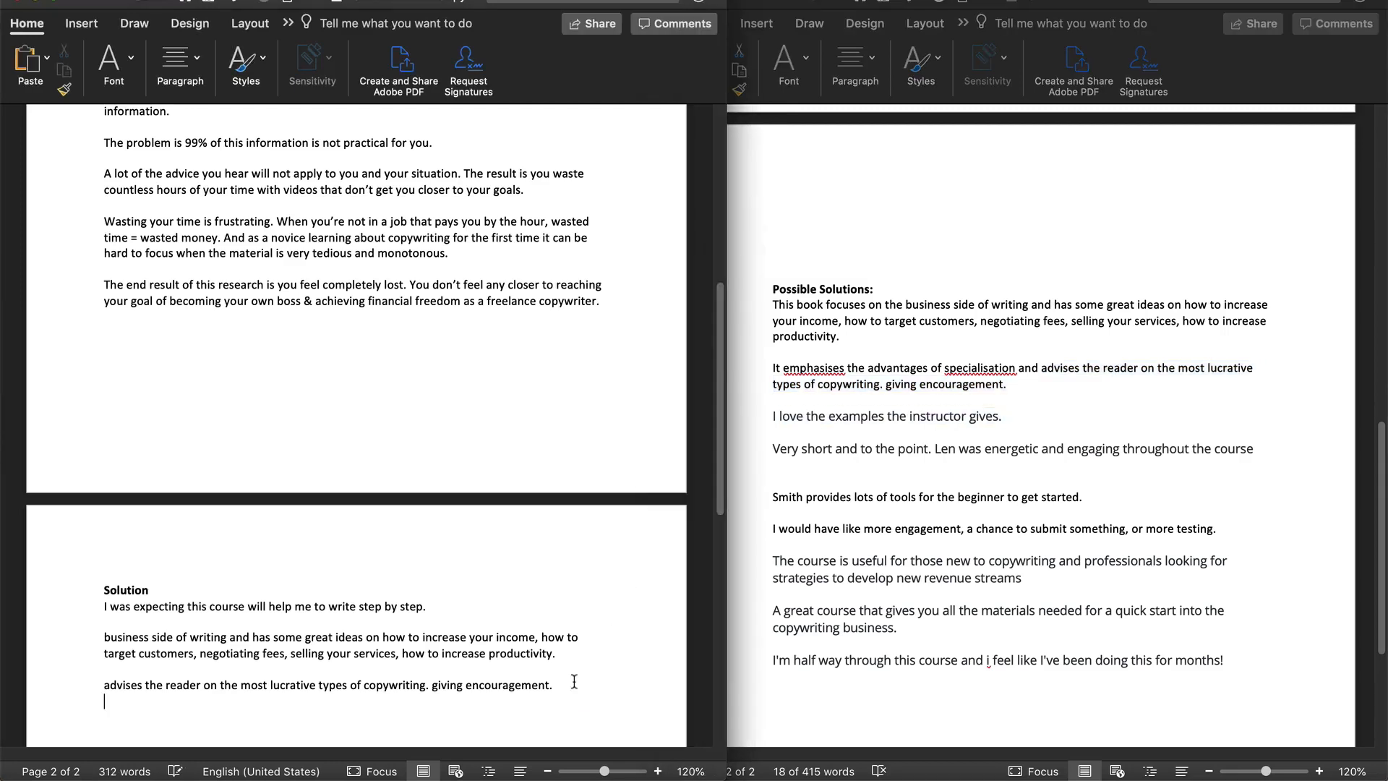
{"action": "key", "text": "Return"}
{"action": "key", "text": "super+v"}
Copy the whole "Very short and to the point" review line from Possible Solutions to the end of the Solution notes.
{"action": "left_click", "coordinate": [737, 498]}
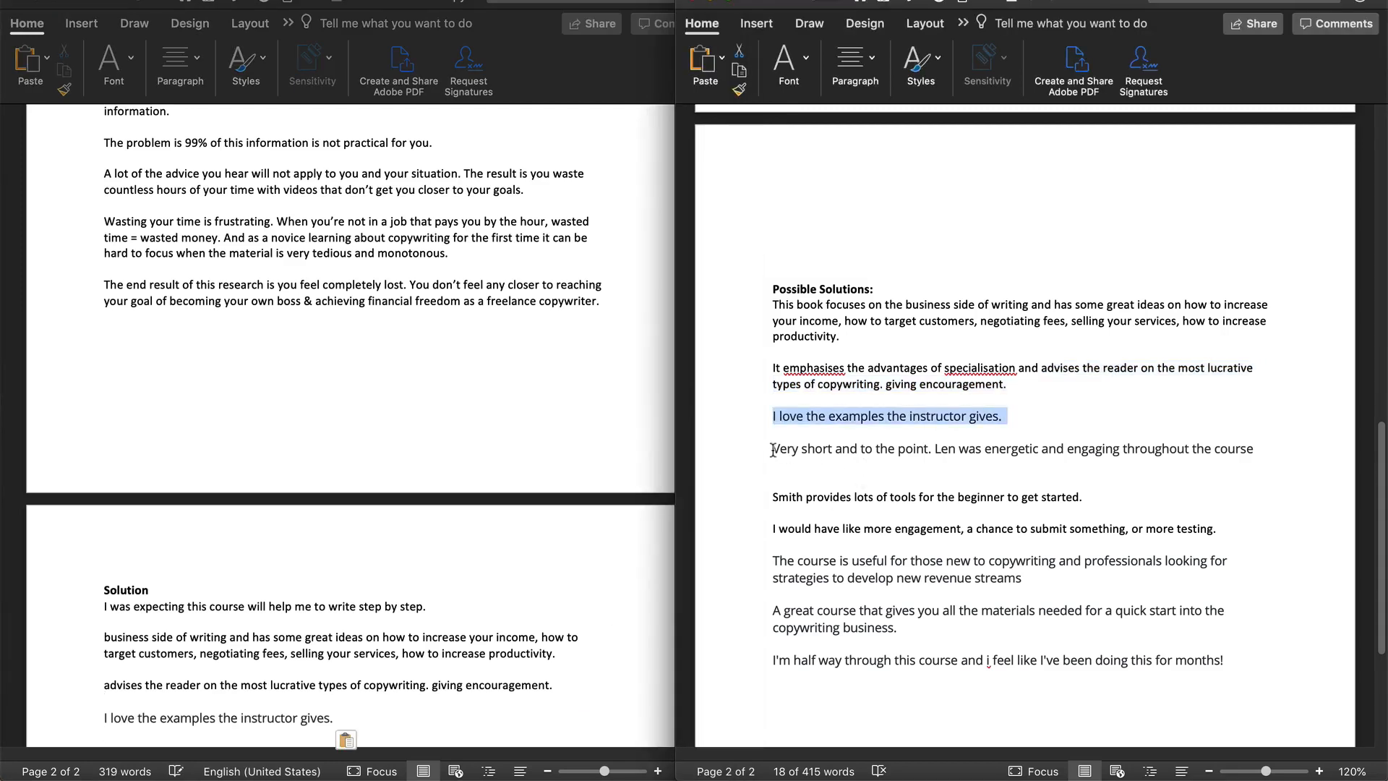
{"action": "left_click_drag", "start_coordinate": [772, 448], "coordinate": [1339, 454]}
{"action": "key", "text": "super+c"}
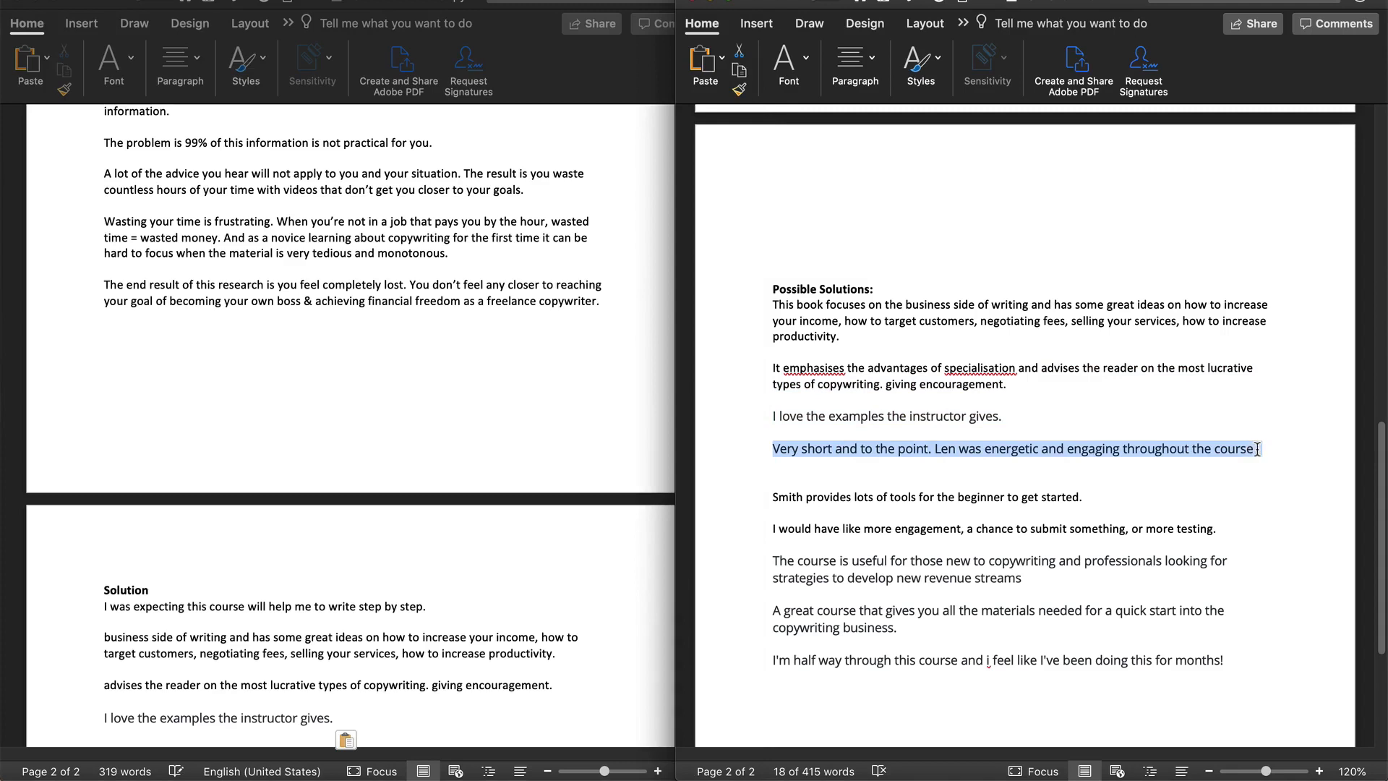
{"action": "left_click", "coordinate": [347, 661]}
{"action": "key", "text": "super+v"}
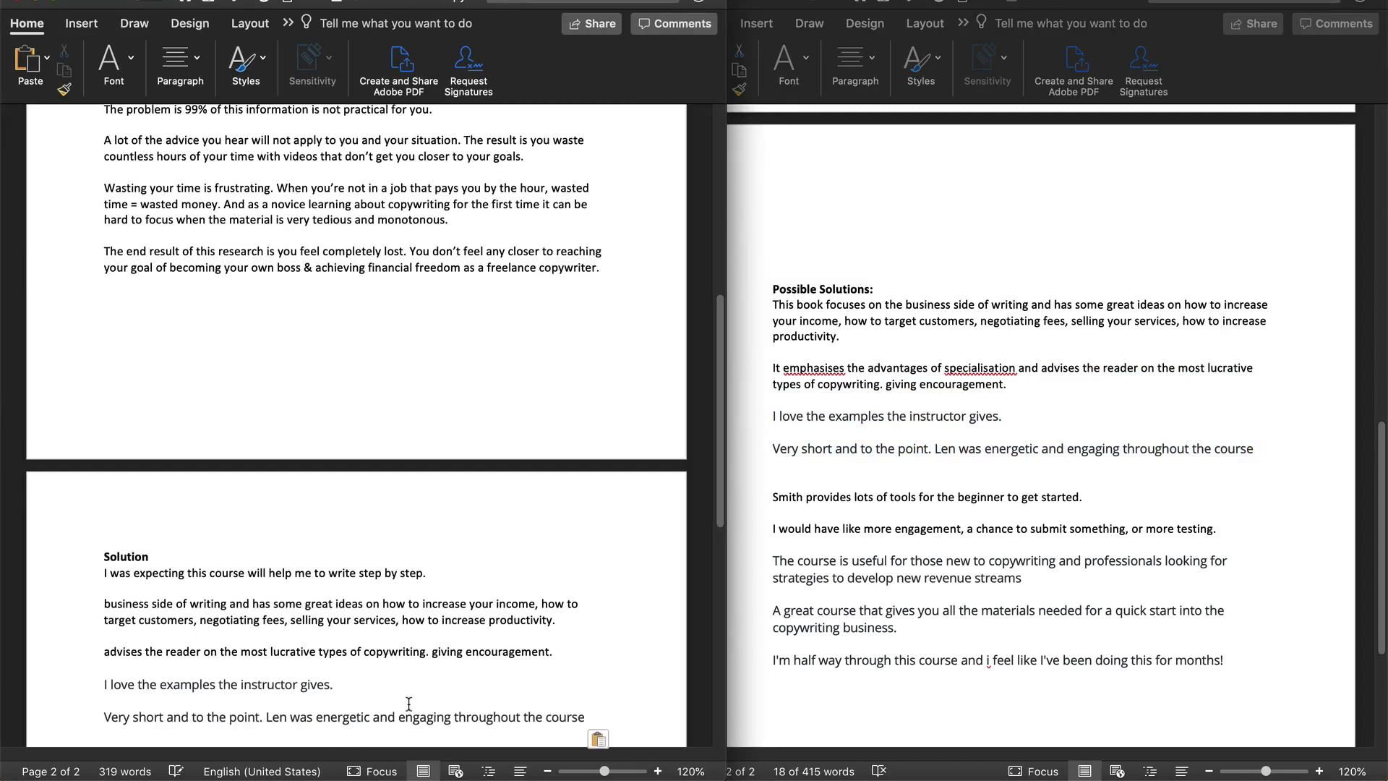
Copy the quote "The course is useful for those new to copywriting" through "new revenue streams" to the end of the Solution notes.
{"action": "left_click", "coordinate": [821, 536]}
{"action": "left_click", "coordinate": [818, 550]}
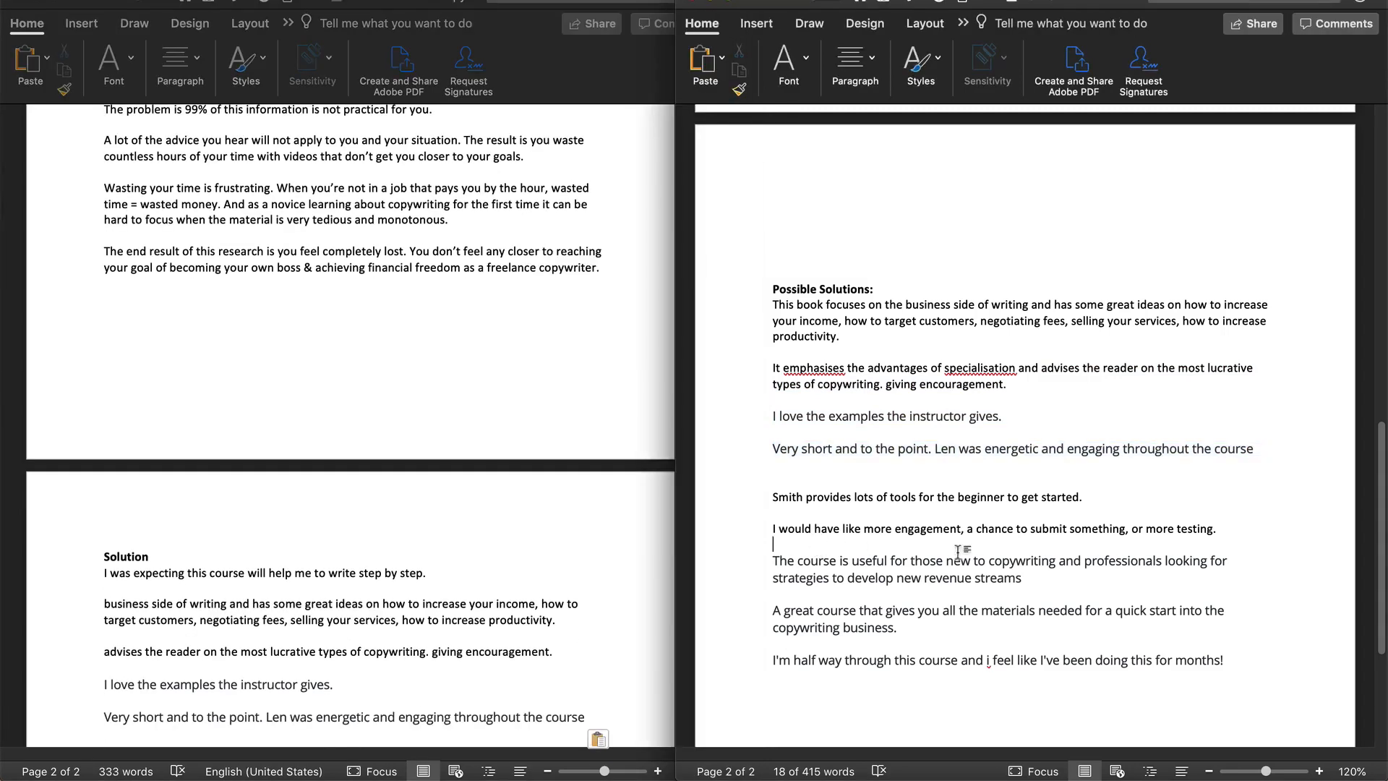
{"action": "left_click_drag", "start_coordinate": [1058, 578], "coordinate": [759, 558]}
{"action": "key", "text": "super+c"}
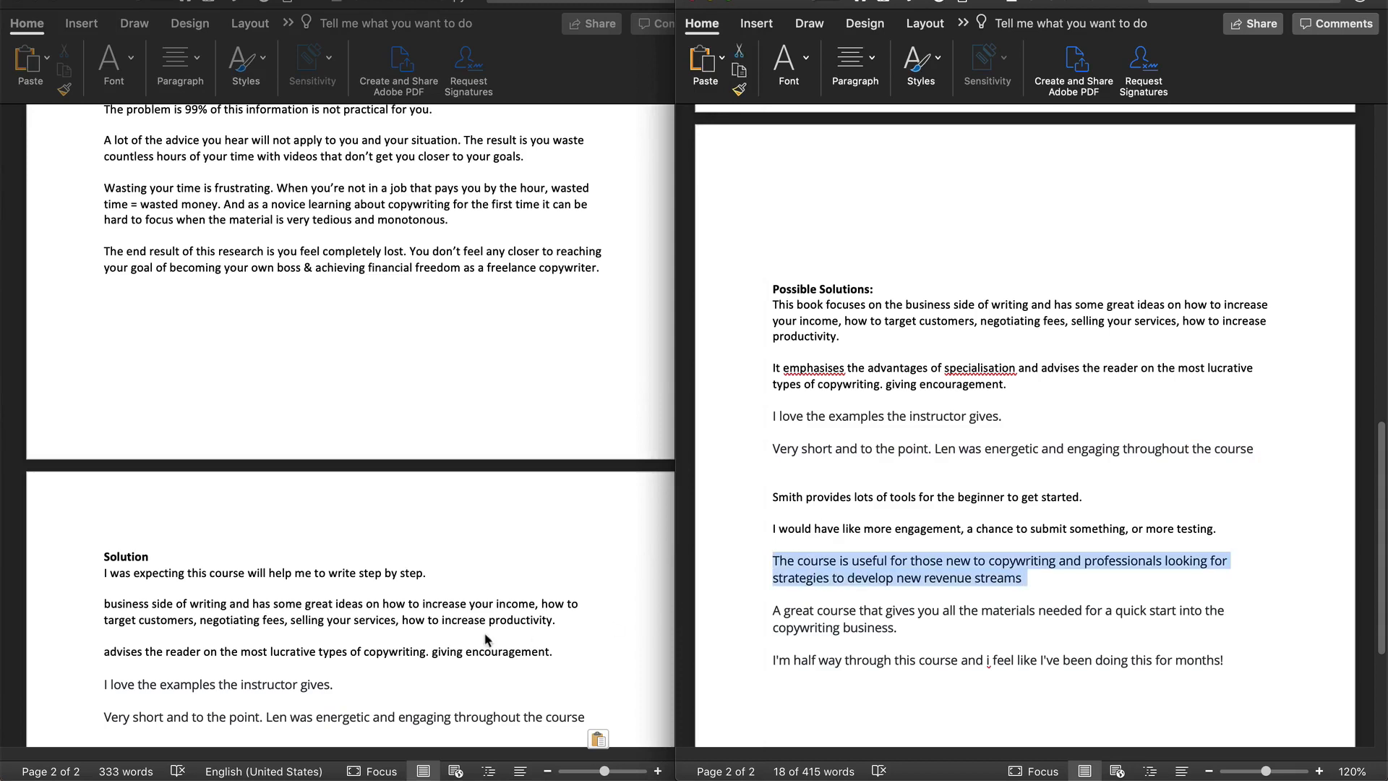
{"action": "scroll", "coordinate": [405, 654], "scroll_direction": "down", "scroll_amount": 3}
{"action": "left_click", "coordinate": [464, 638]}
{"action": "key", "text": "super+v"}
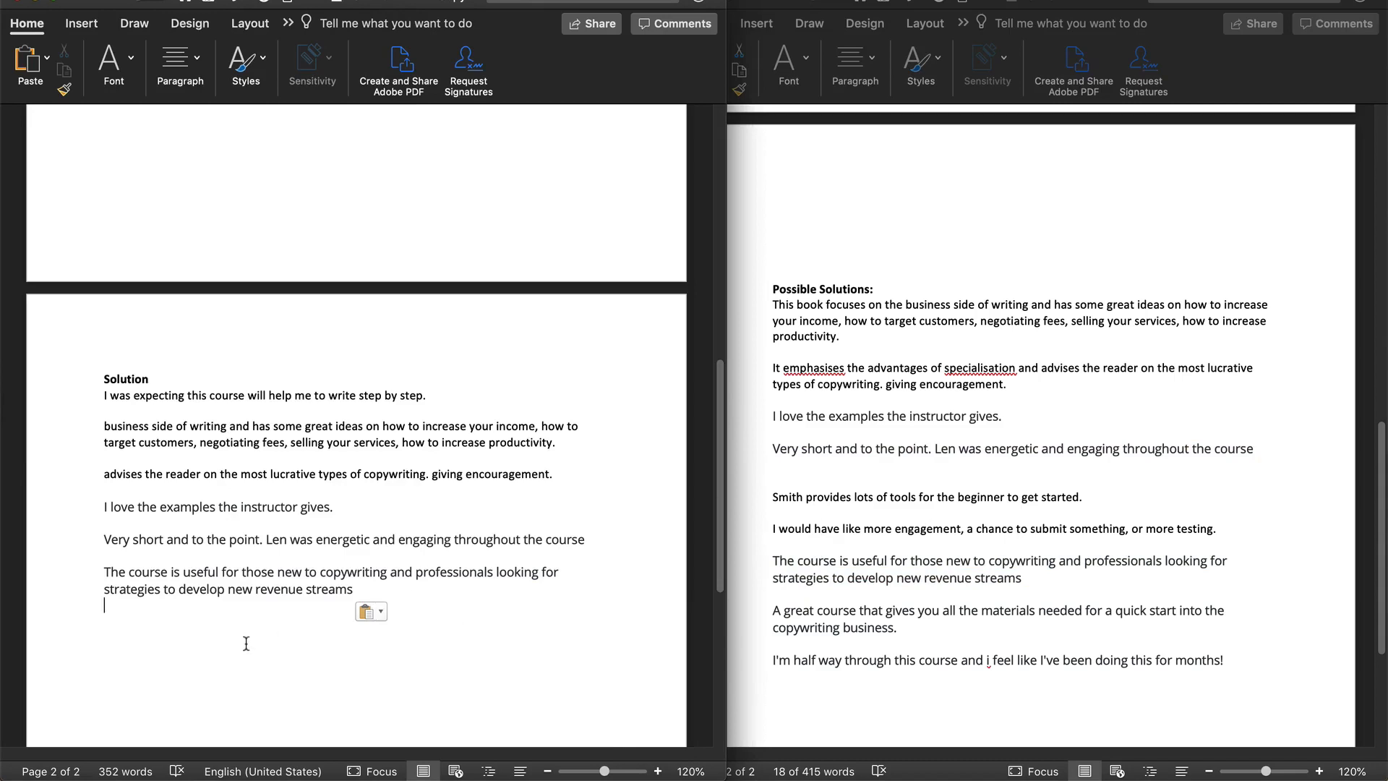
Copy the last two Possible Solutions quotes, about the quick-start materials and being half way through the course, to the end of the Solution notes.
{"action": "left_click_drag", "start_coordinate": [179, 589], "coordinate": [378, 599]}
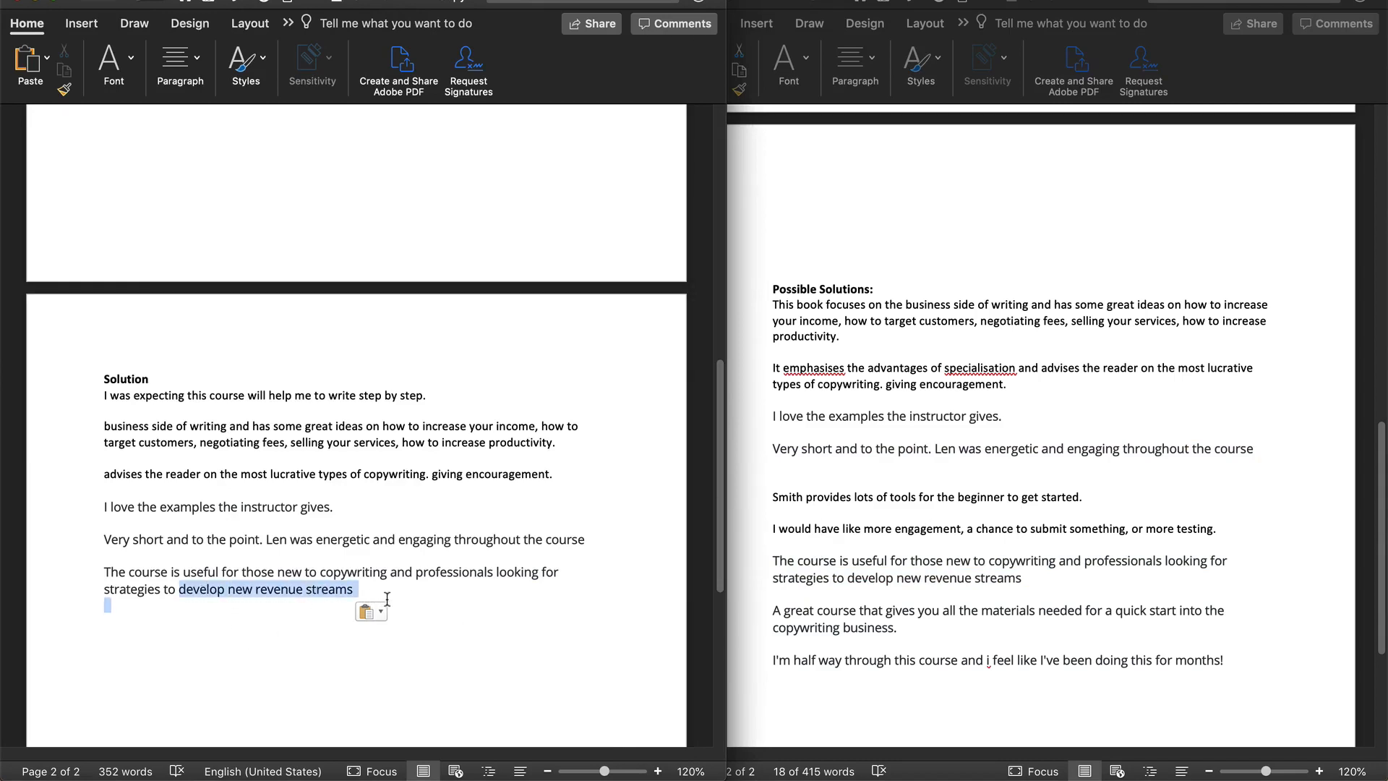
{"action": "left_click_drag", "start_coordinate": [422, 426], "coordinate": [528, 432]}
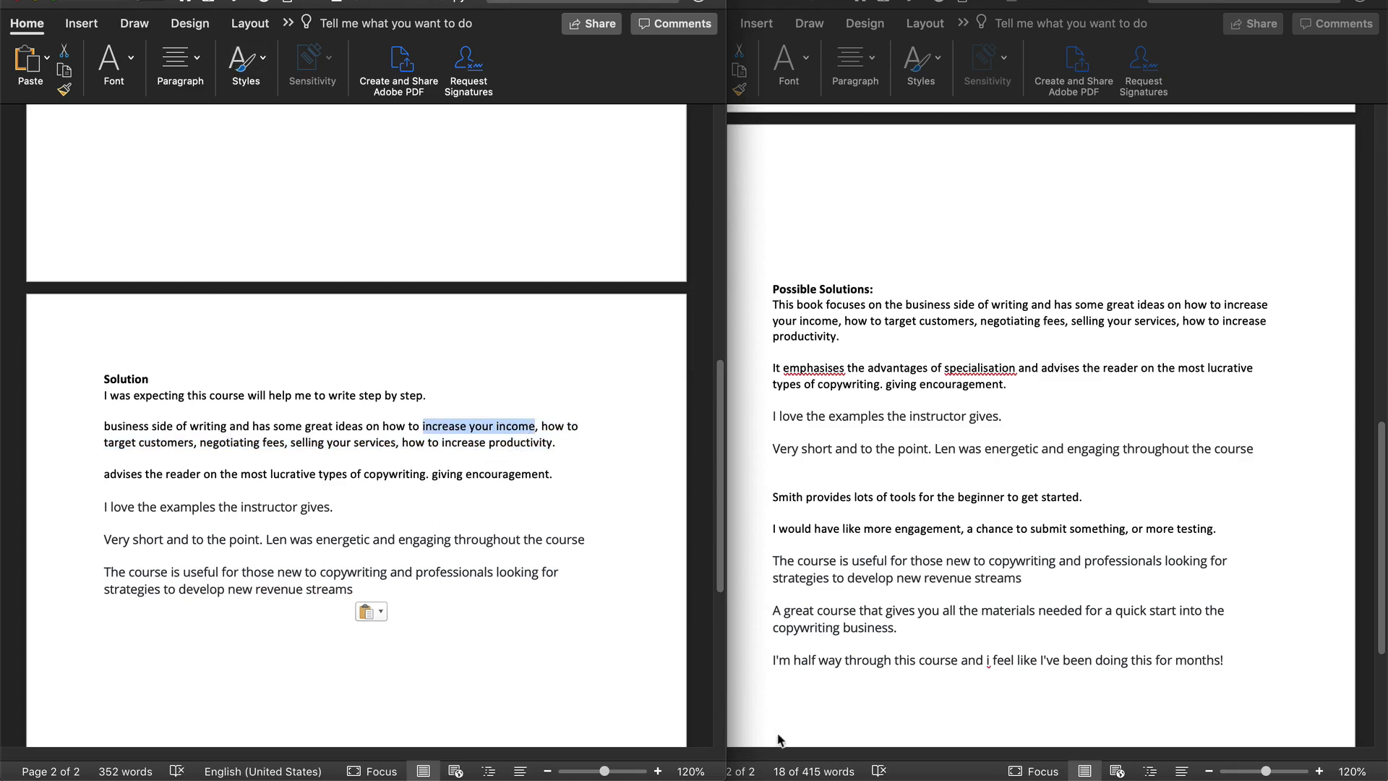
{"action": "left_click", "coordinate": [938, 630]}
{"action": "left_click", "coordinate": [937, 630]}
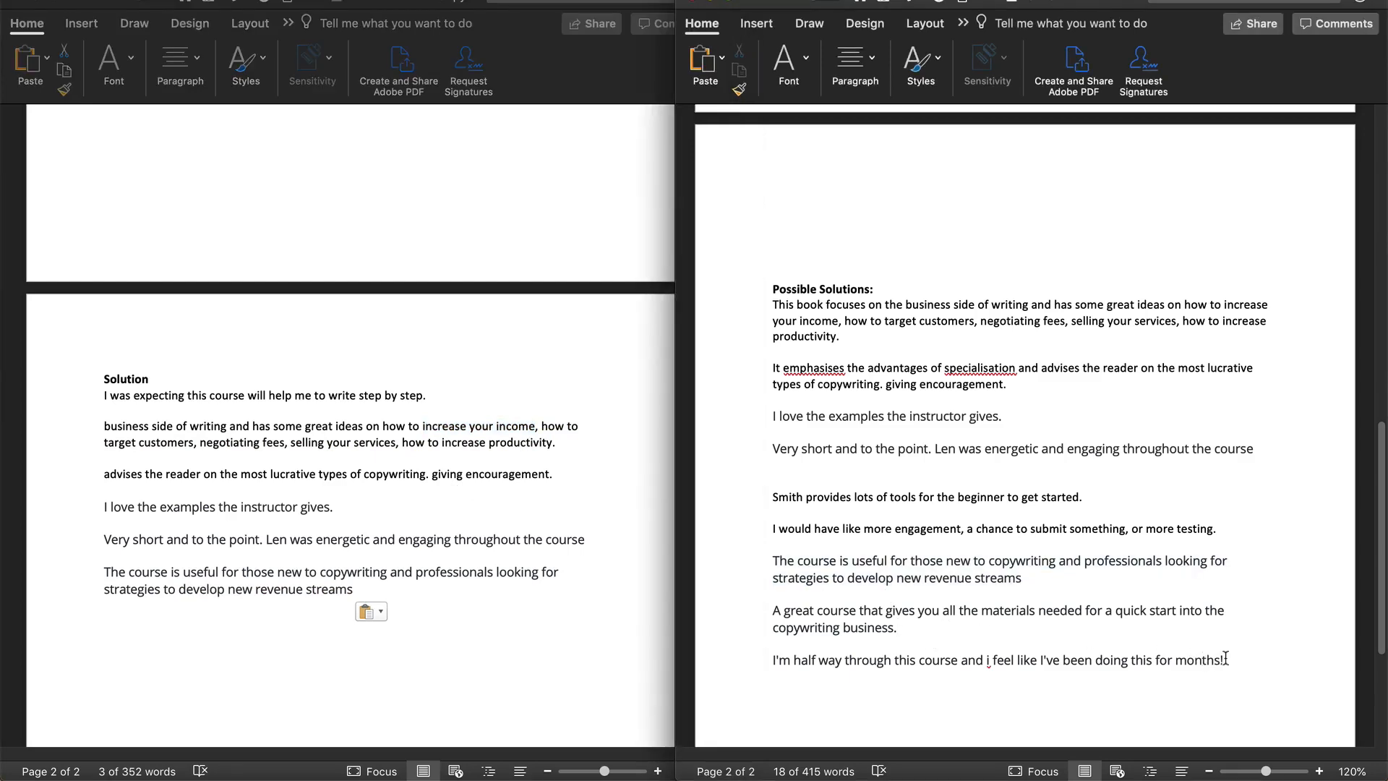
{"action": "left_click_drag", "start_coordinate": [1226, 659], "coordinate": [772, 607]}
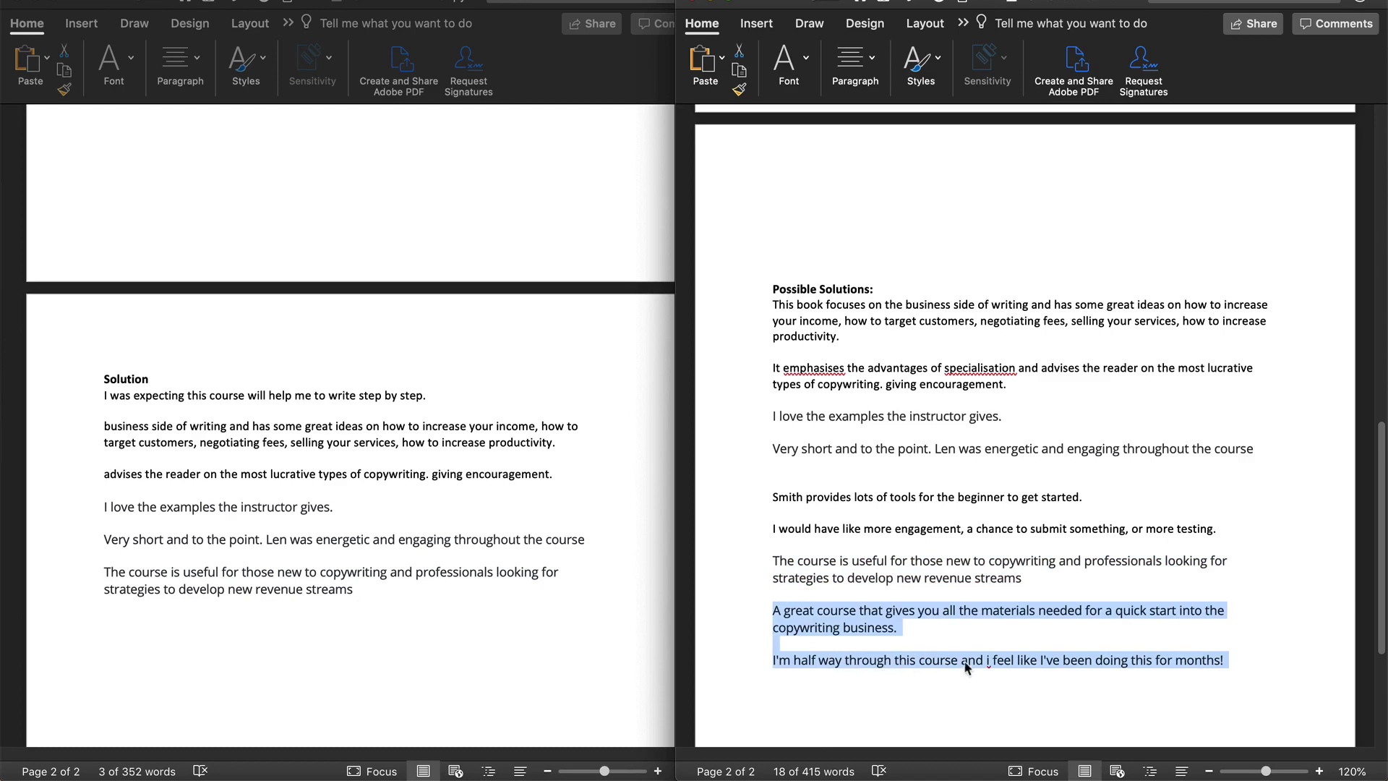
{"action": "left_click", "coordinate": [414, 587]}
{"action": "left_click", "coordinate": [975, 678]}
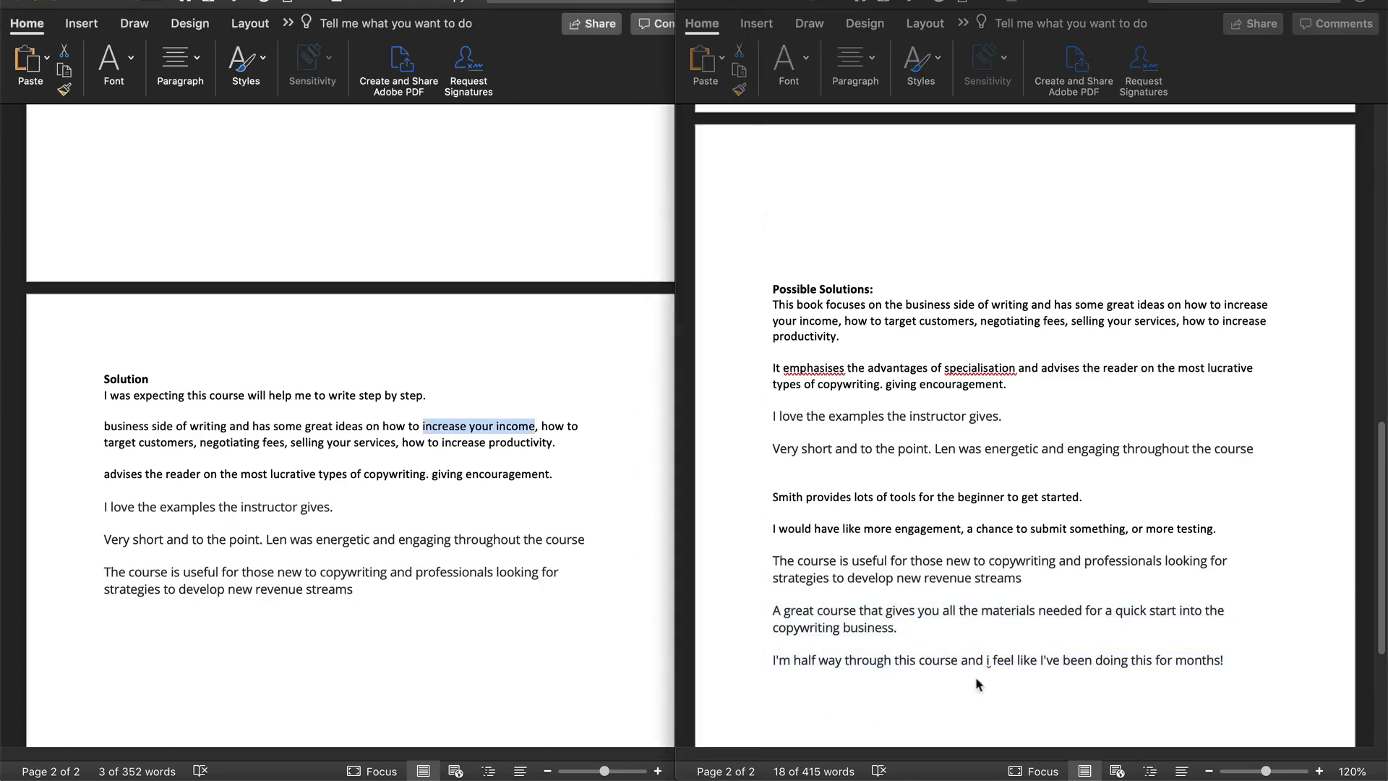
{"action": "left_click", "coordinate": [595, 611]}
{"action": "key", "text": "cmd+v"}
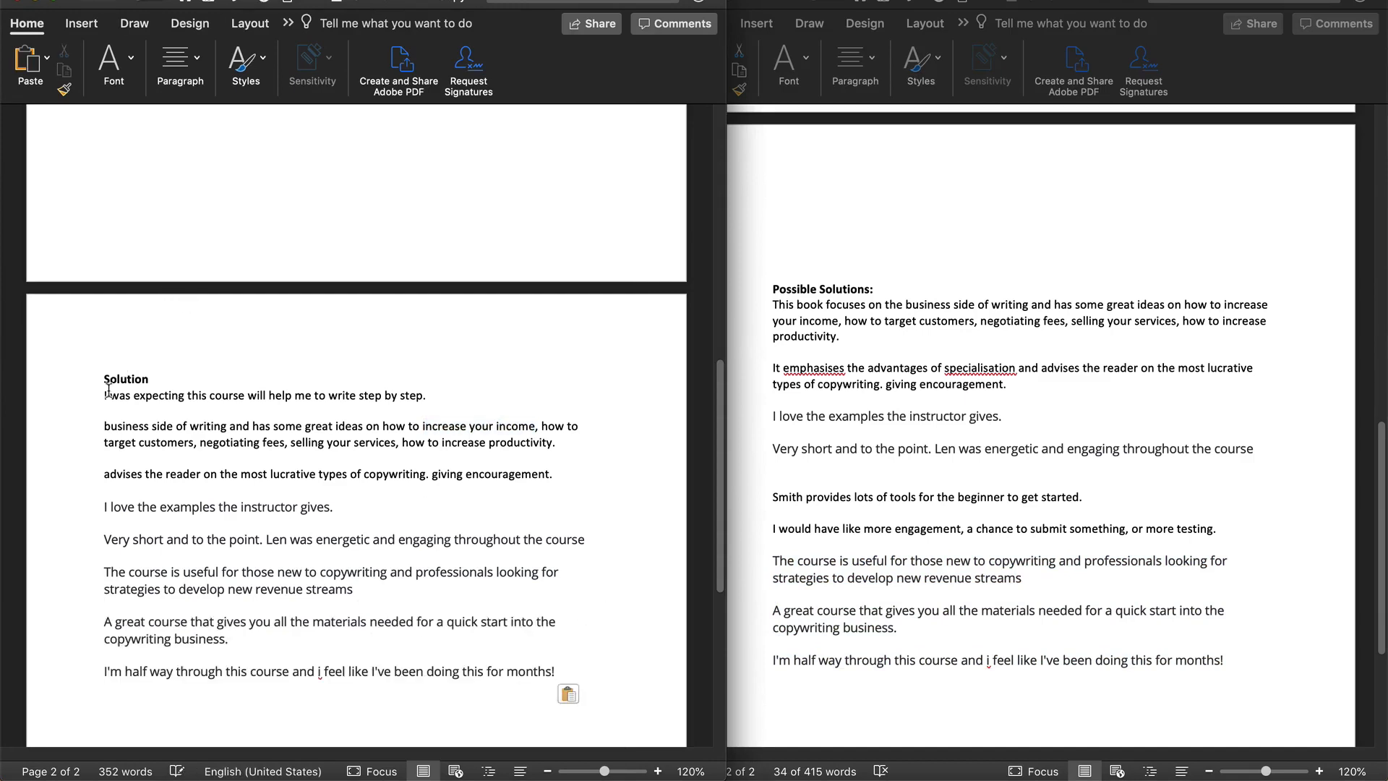
Insert blank lines between the Solution heading and its first quote to make room for the copy.
{"action": "left_click", "coordinate": [103, 395]}
{"action": "key", "text": "Return"}
{"action": "key", "text": "Return"}
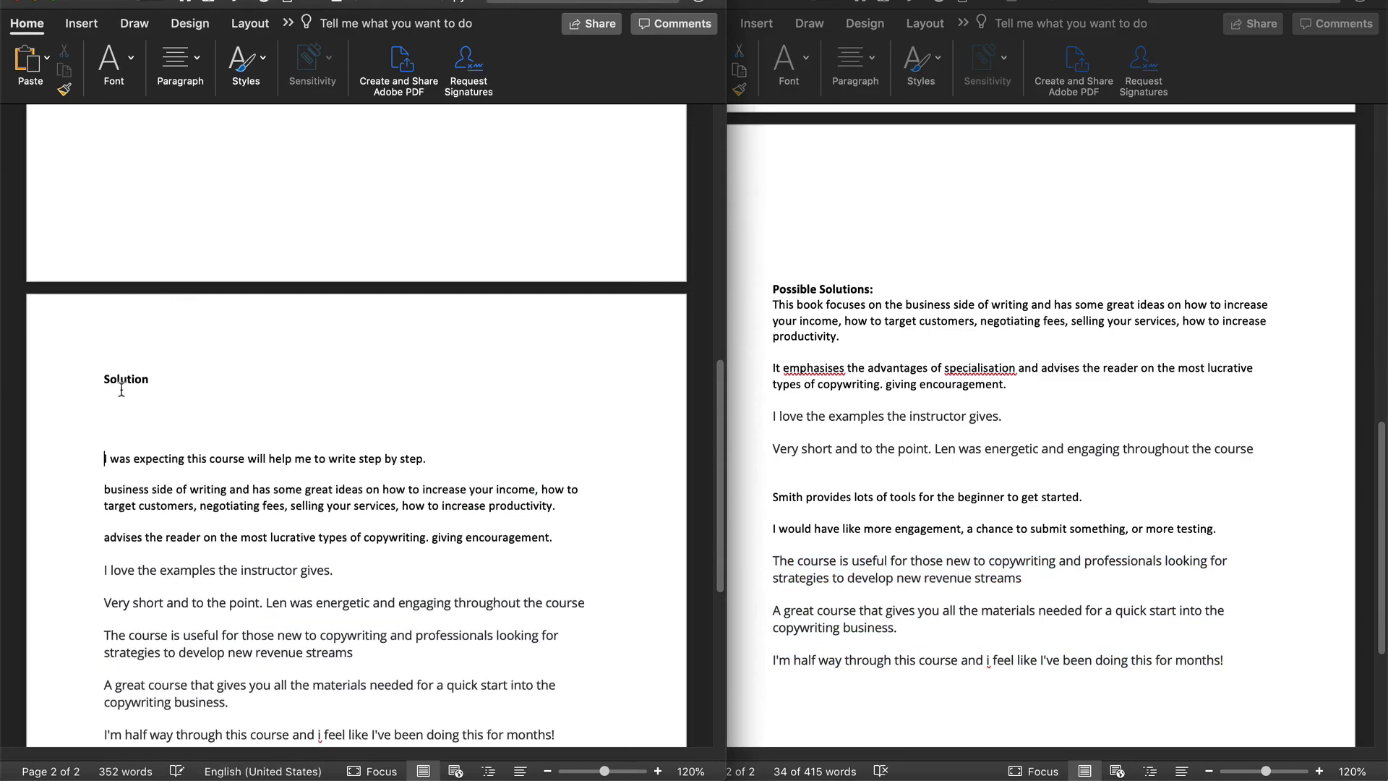
{"action": "left_click", "coordinate": [126, 399]}
{"action": "scroll", "coordinate": [126, 399], "scroll_direction": "down", "scroll_amount": 3}
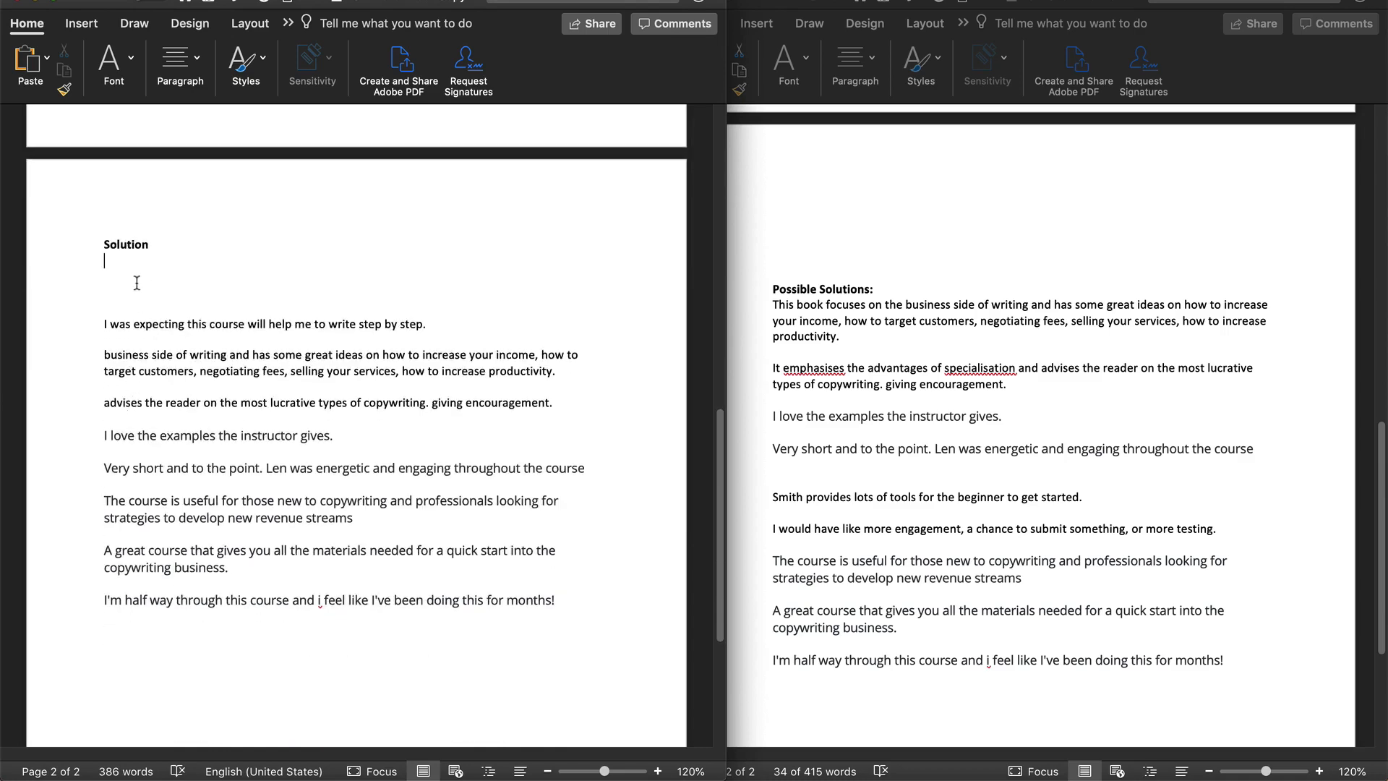
{"action": "scroll", "coordinate": [448, 518], "scroll_direction": "up", "scroll_amount": 1}
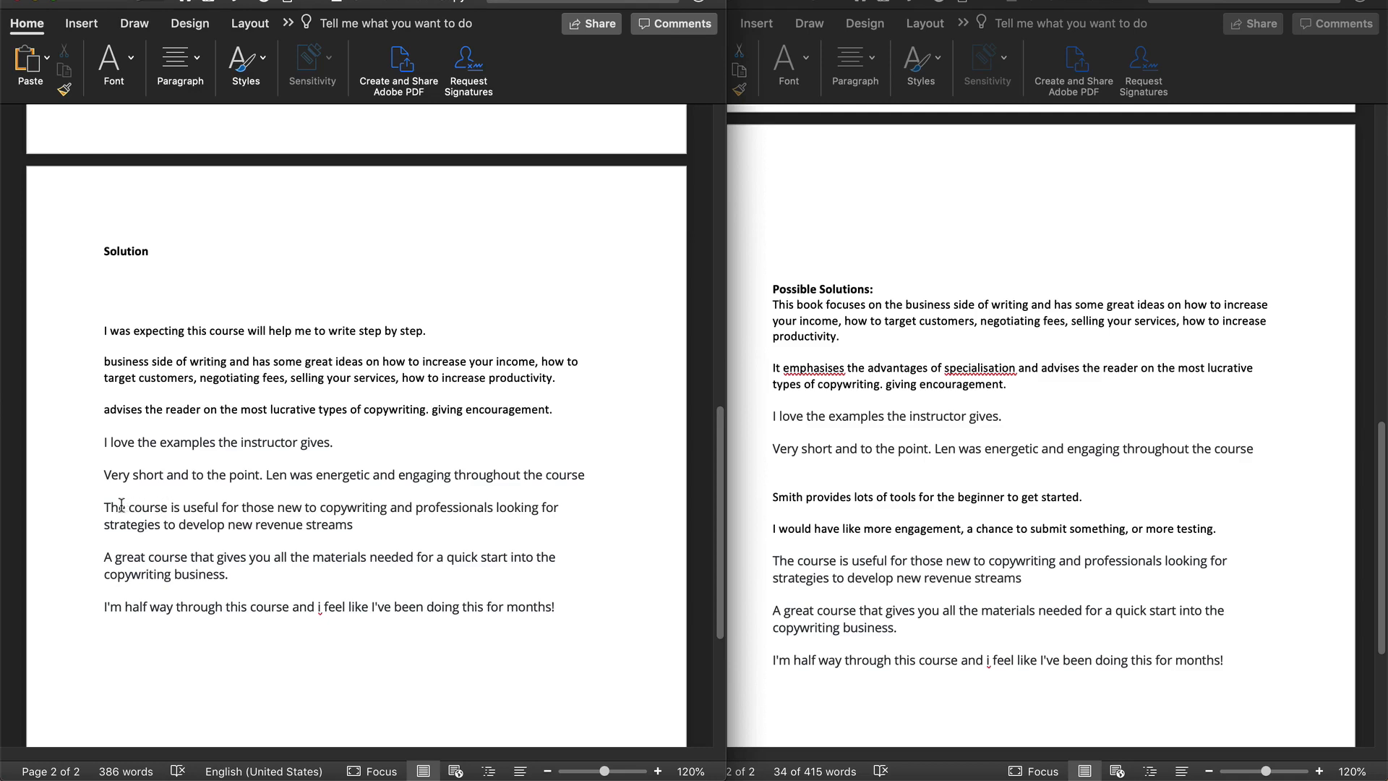
Begin the copy directly under the Solution heading with "If your tired of being overwhelmed by training".
{"action": "left_click_drag", "start_coordinate": [105, 506], "coordinate": [385, 508]}
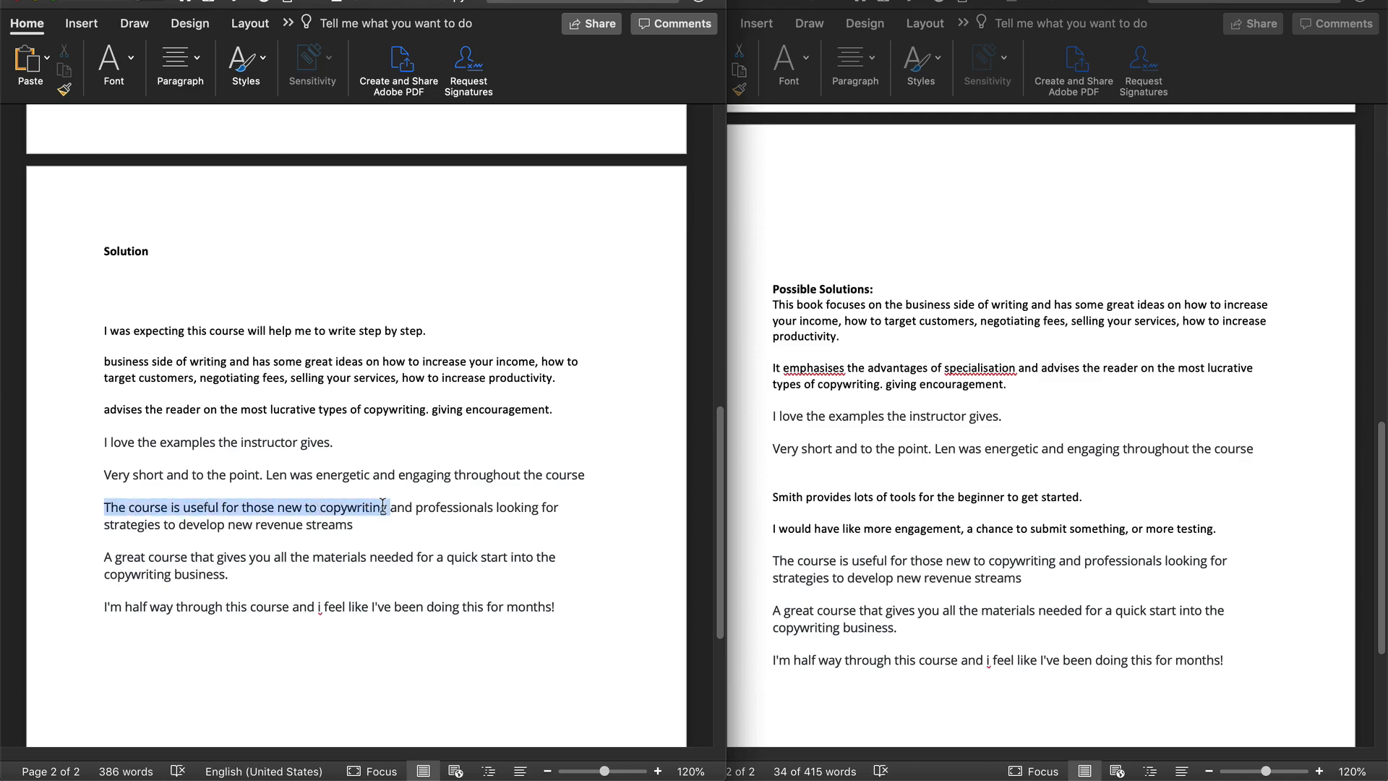
{"action": "left_click", "coordinate": [242, 286]}
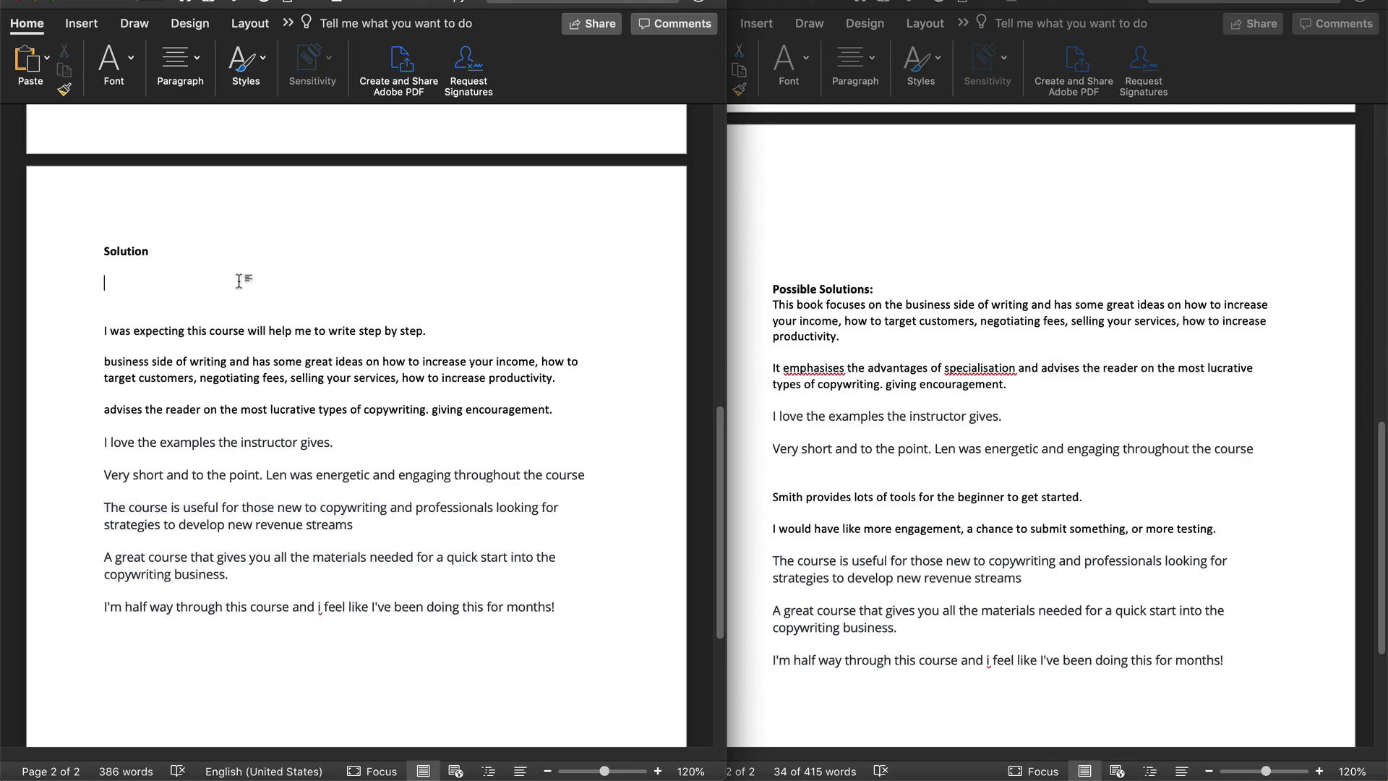
{"action": "left_click", "coordinate": [216, 268]}
{"action": "left_click_drag", "start_coordinate": [417, 556], "coordinate": [487, 571]}
{"action": "left_click", "coordinate": [458, 573]}
{"action": "left_click", "coordinate": [153, 255]}
{"action": "type", "text": "If your"}
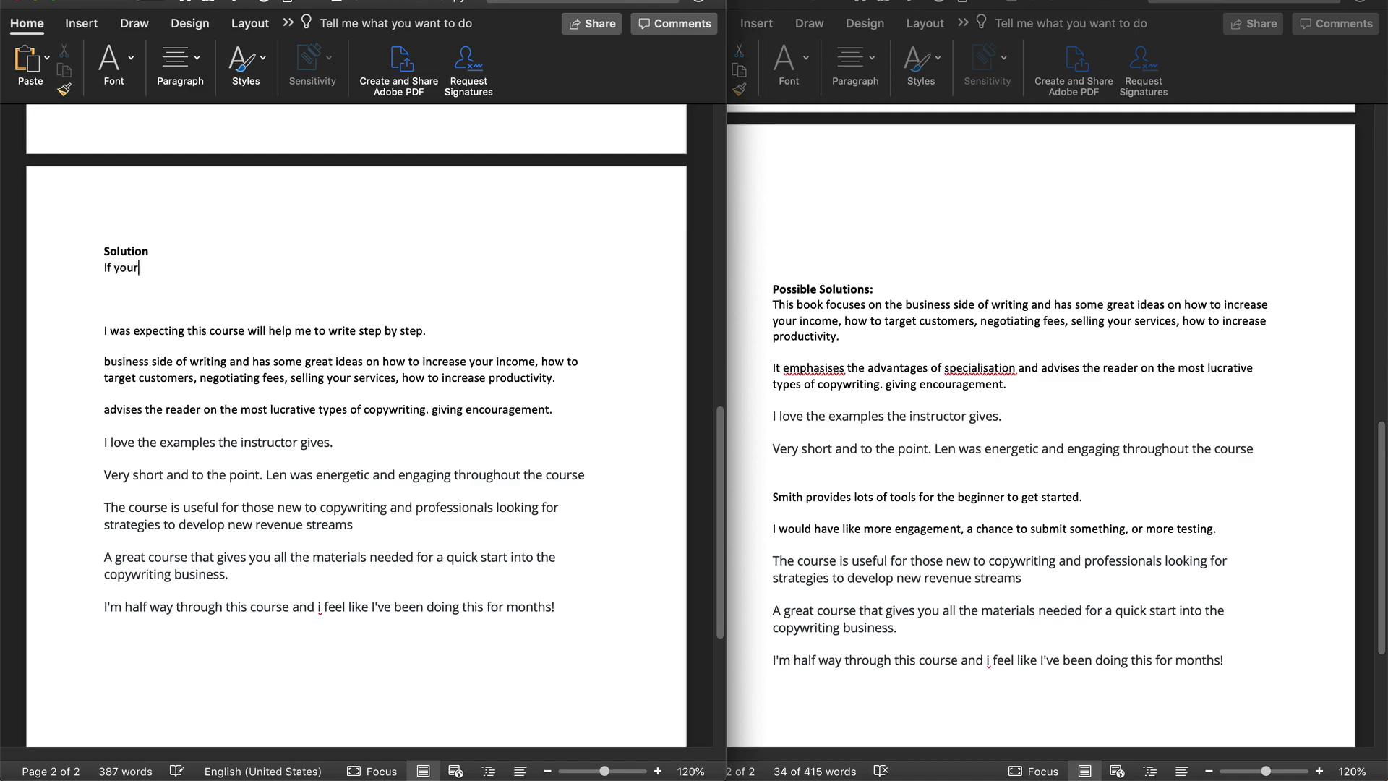
{"action": "type", "text": " tired of being overwhelmed "}
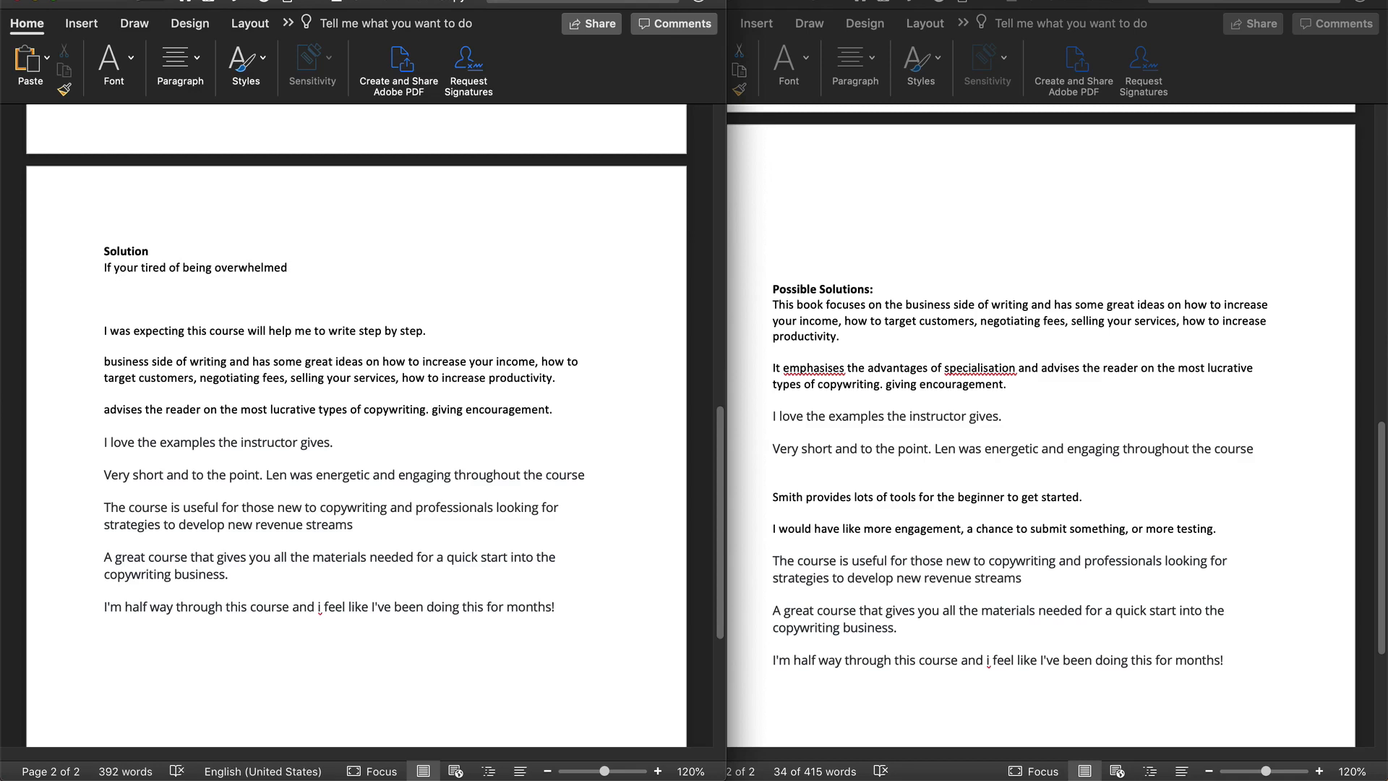
{"action": "type", "text": "by training"}
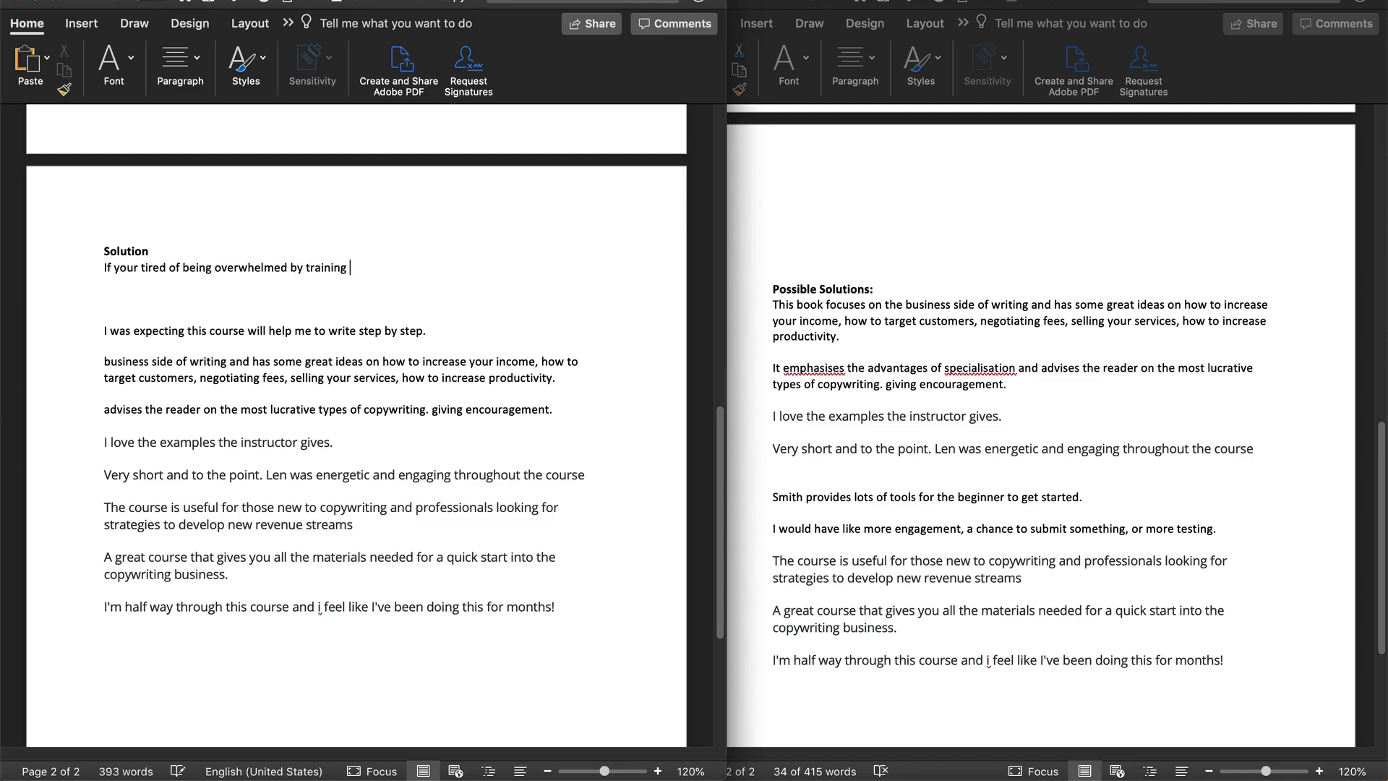
Complete the opening Solution sentence with "out there it's time to learn from a focused online course.".
{"action": "key", "text": "BackSpace"}
{"action": "key", "text": "BackSpace"}
{"action": "key", "text": "BackSpace"}
{"action": "key", "text": "BackSpace"}
{"action": "key", "text": "BackSpace"}
{"action": "type", "text": "aining out there it's time"}
{"action": "type", "text": "to learn from"}
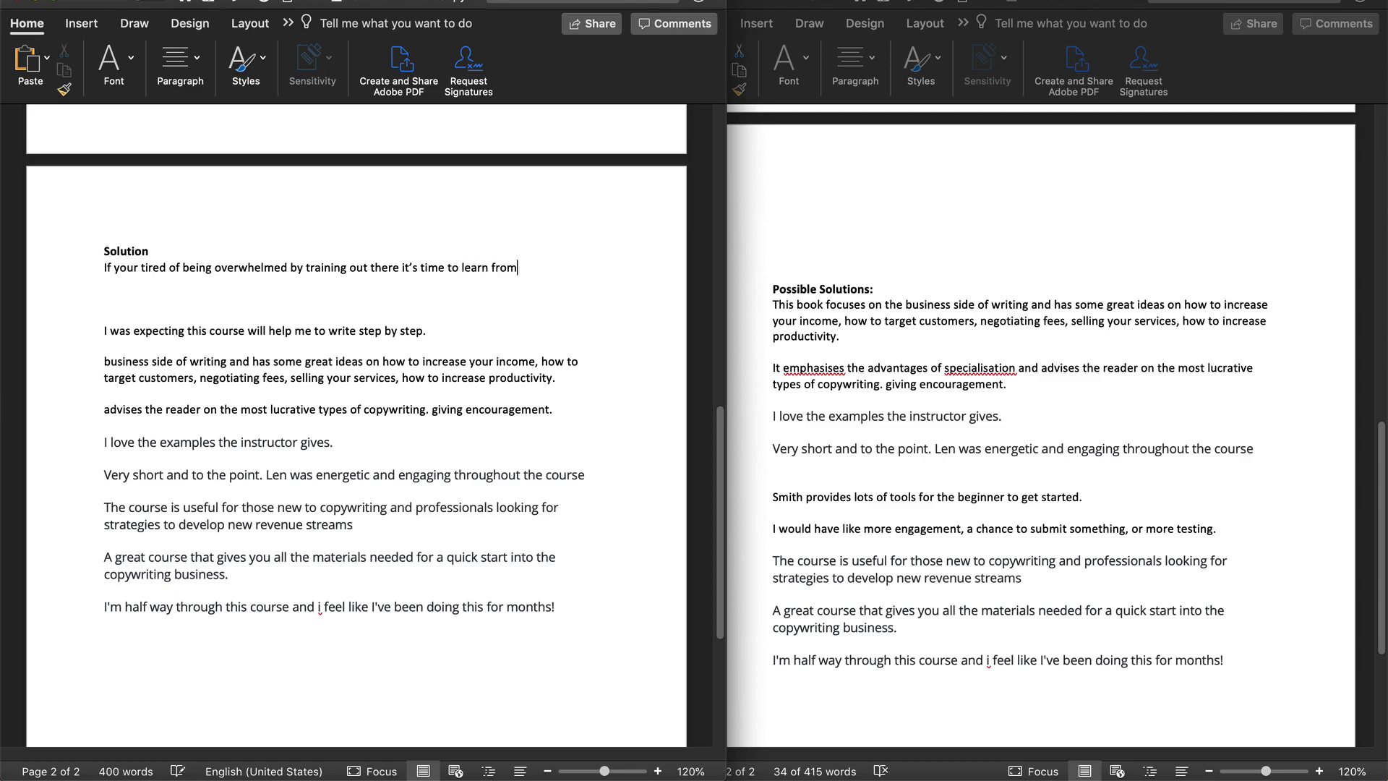
{"action": "type", "text": " a focused online course."}
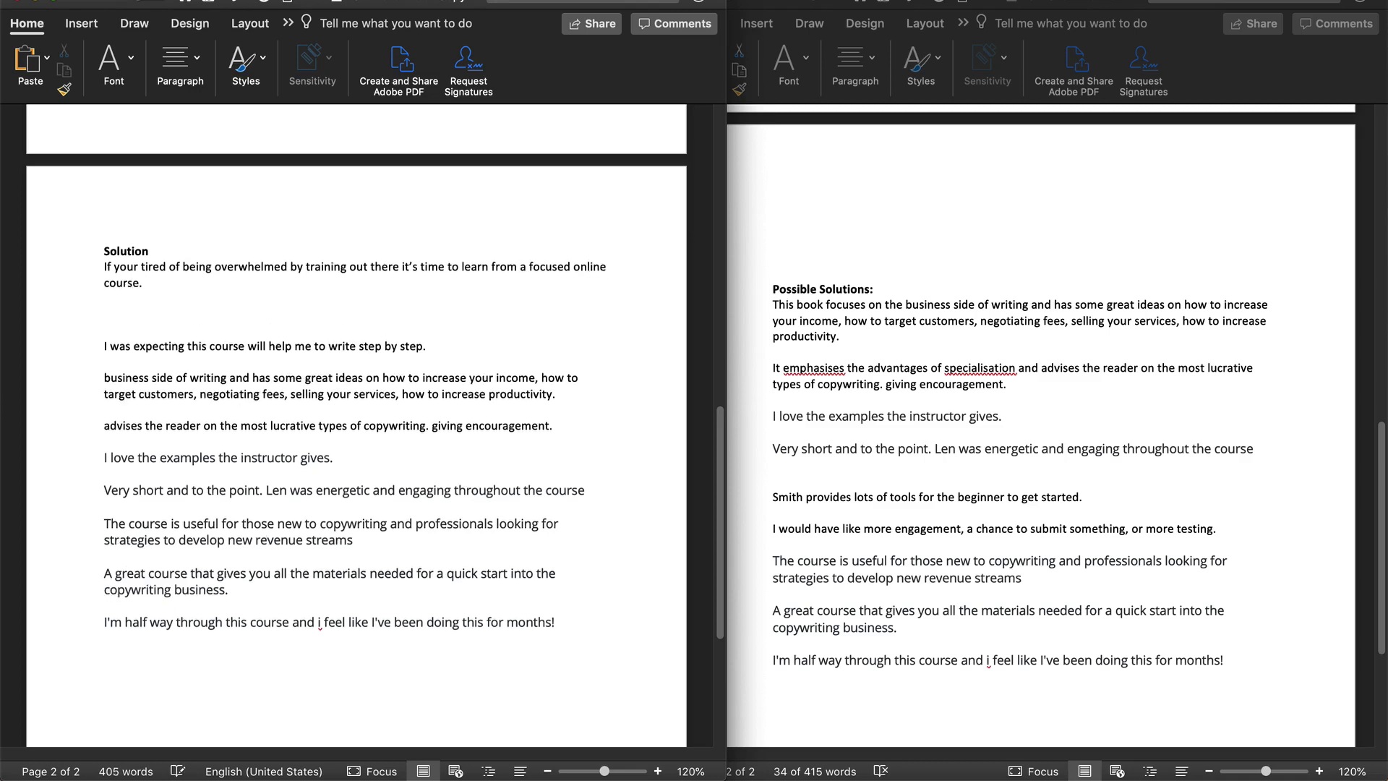
Start a new paragraph after a blank line with "You need a course that".
{"action": "key", "text": "Return"}
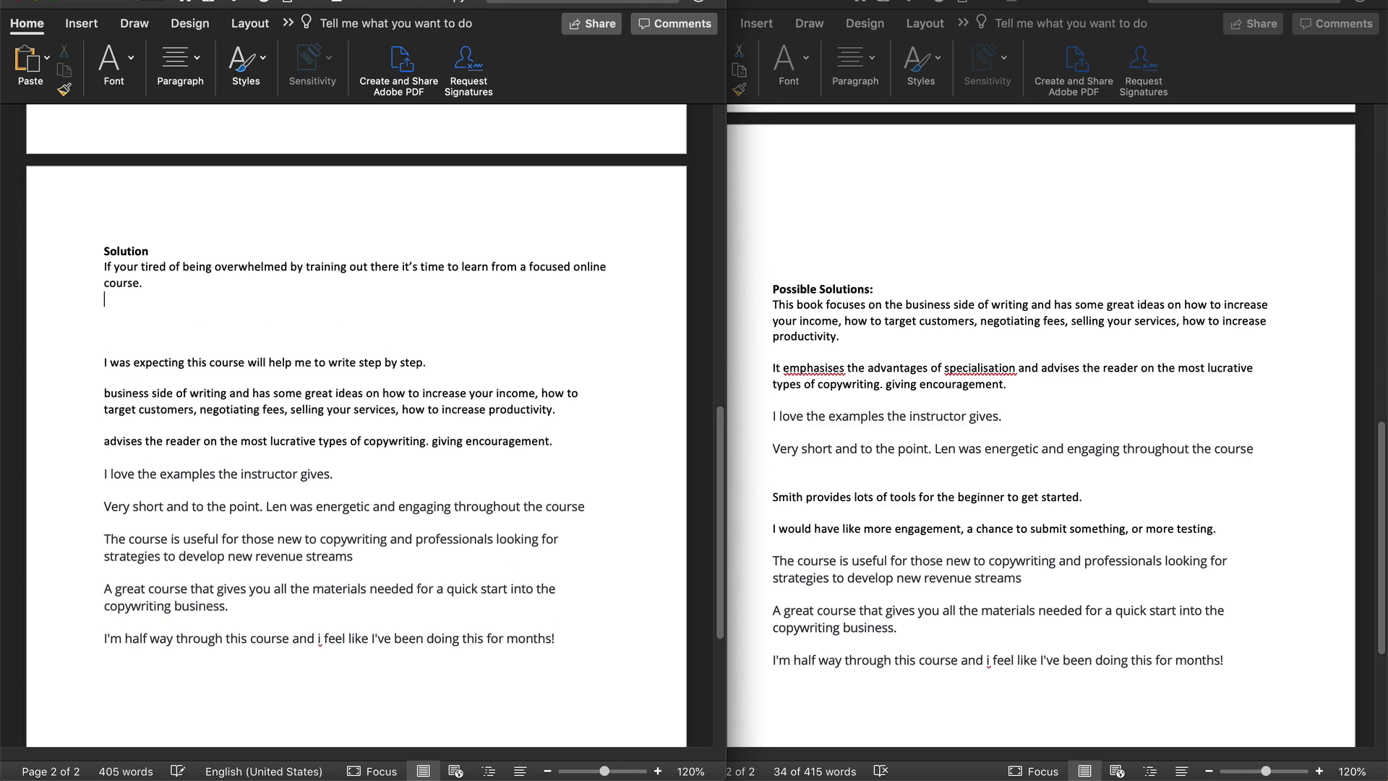
{"action": "key", "text": "Return"}
{"action": "type", "text": "You"}
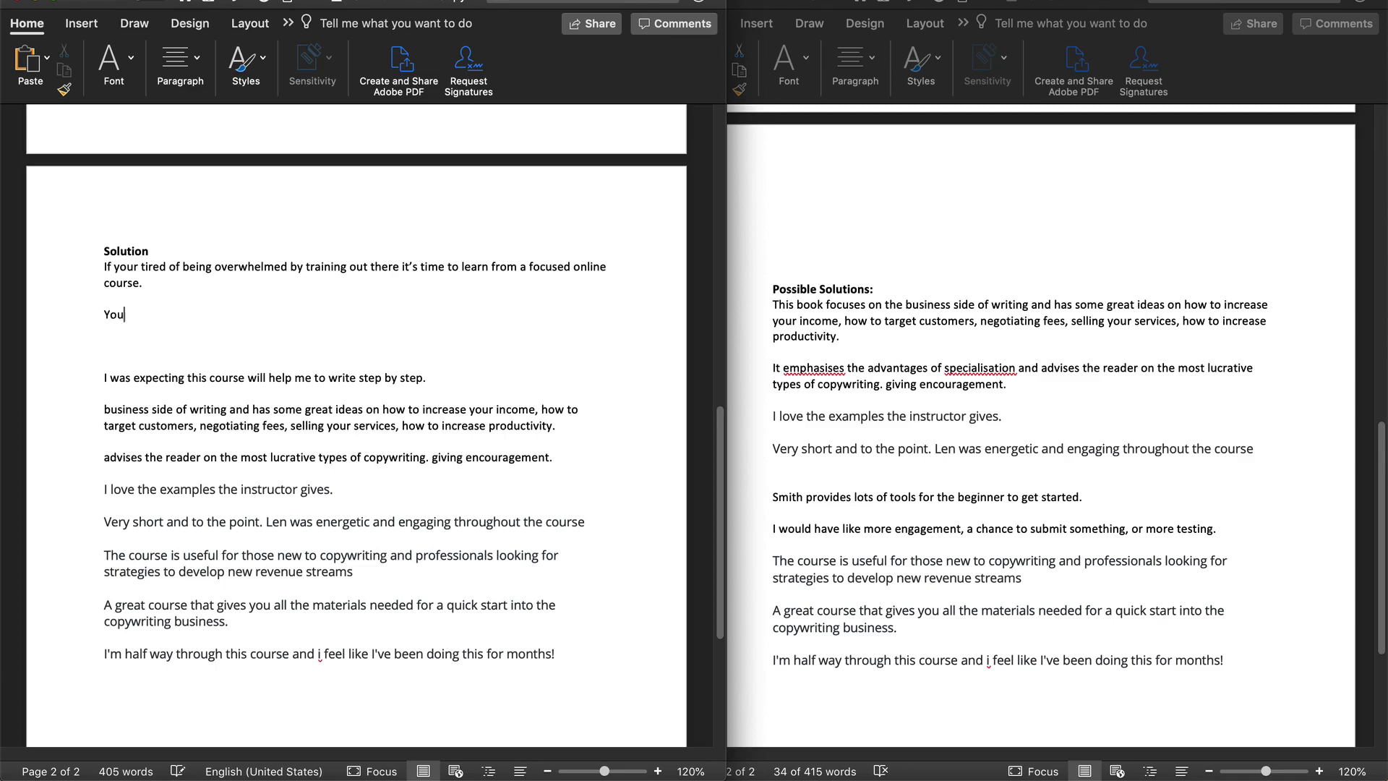
{"action": "type", "text": " need a course that g"}
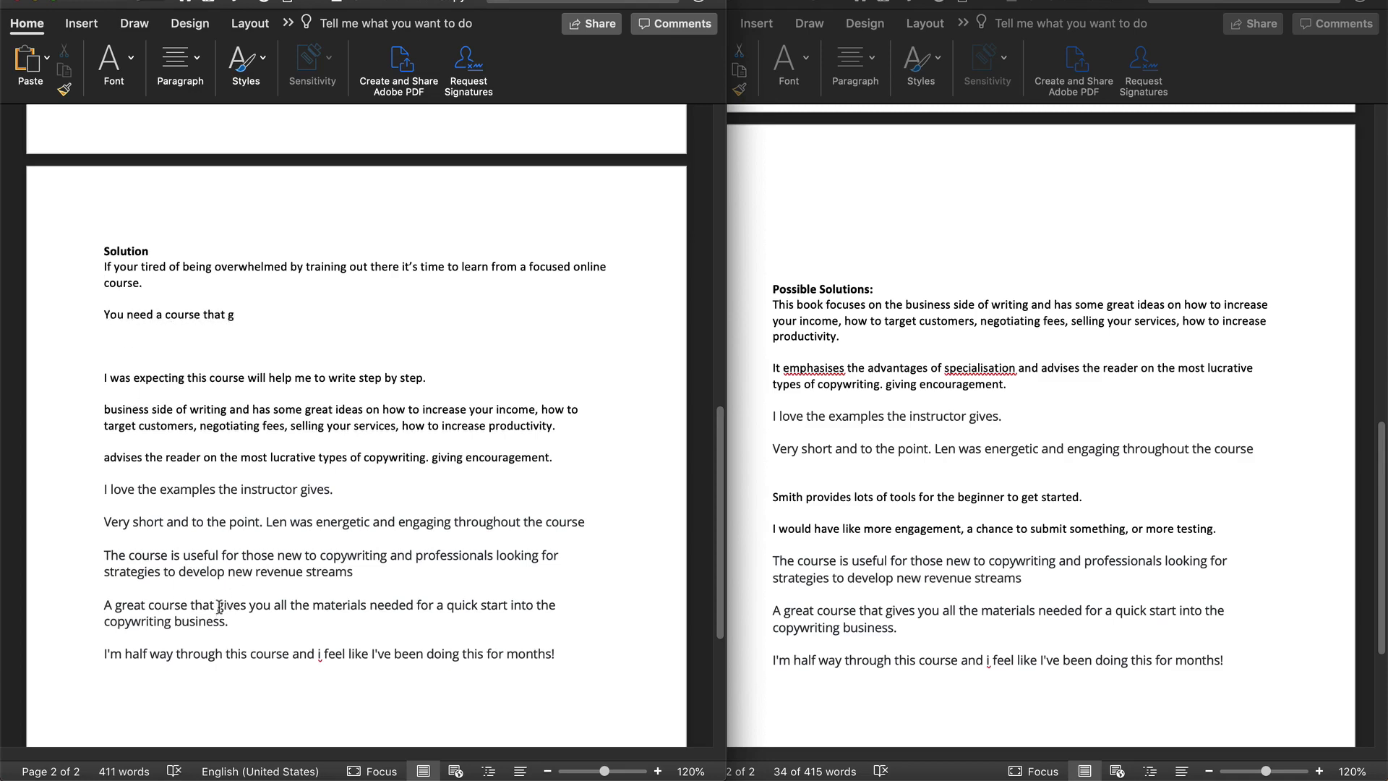
Complete the new sentence with the phrase "gives you all the materials needed for a quick start into the copywriting business." copied from the notes below.
{"action": "left_click_drag", "start_coordinate": [216, 605], "coordinate": [289, 621]}
{"action": "key", "text": "super+c"}
{"action": "left_click", "coordinate": [263, 314]}
{"action": "key", "text": "BackSpace"}
{"action": "key", "text": "super+v"}
{"action": "scroll", "coordinate": [318, 582], "scroll_direction": "down", "scroll_amount": 1}
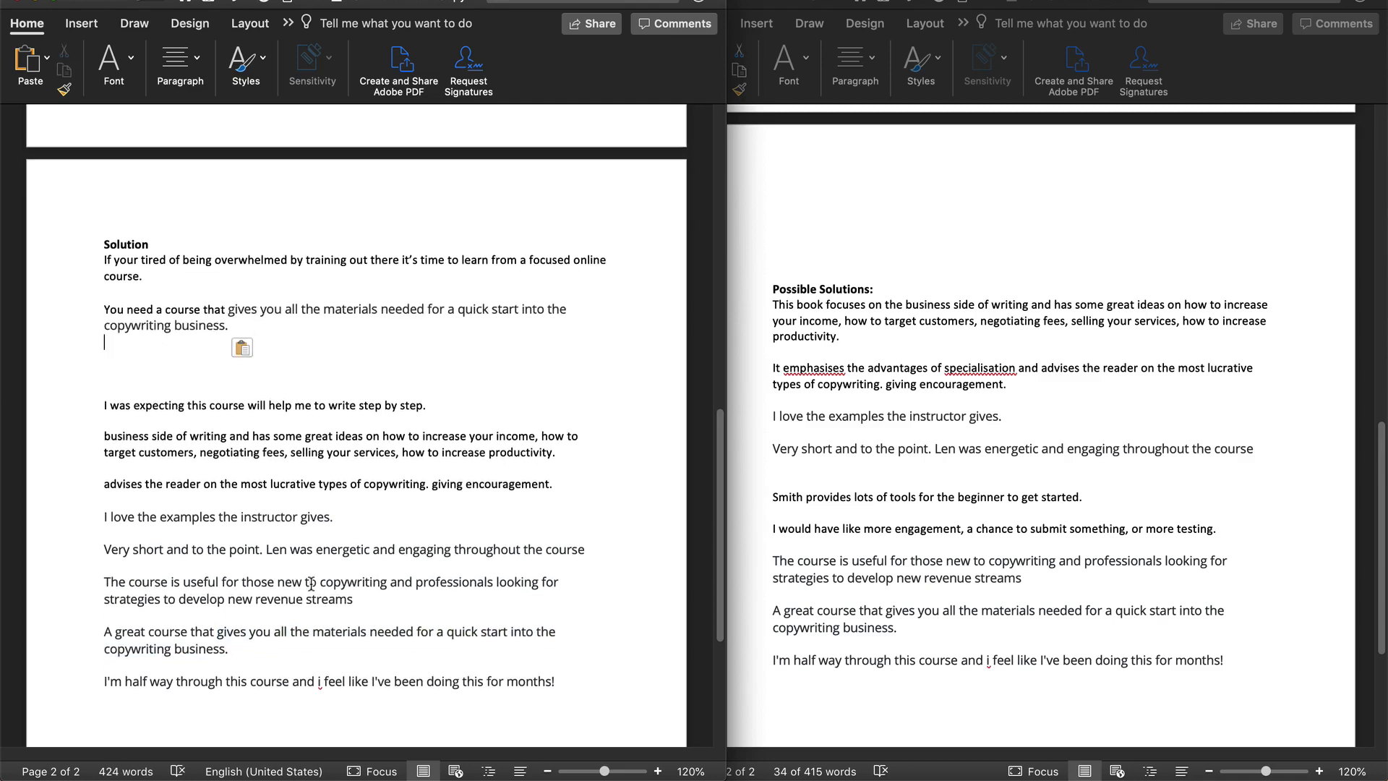
Delete the used "A great course that gives you all the materials" note and start a new Solution paragraph with "A course that's".
{"action": "left_click_drag", "start_coordinate": [289, 633], "coordinate": [103, 613]}
{"action": "key", "text": "BackSpace"}
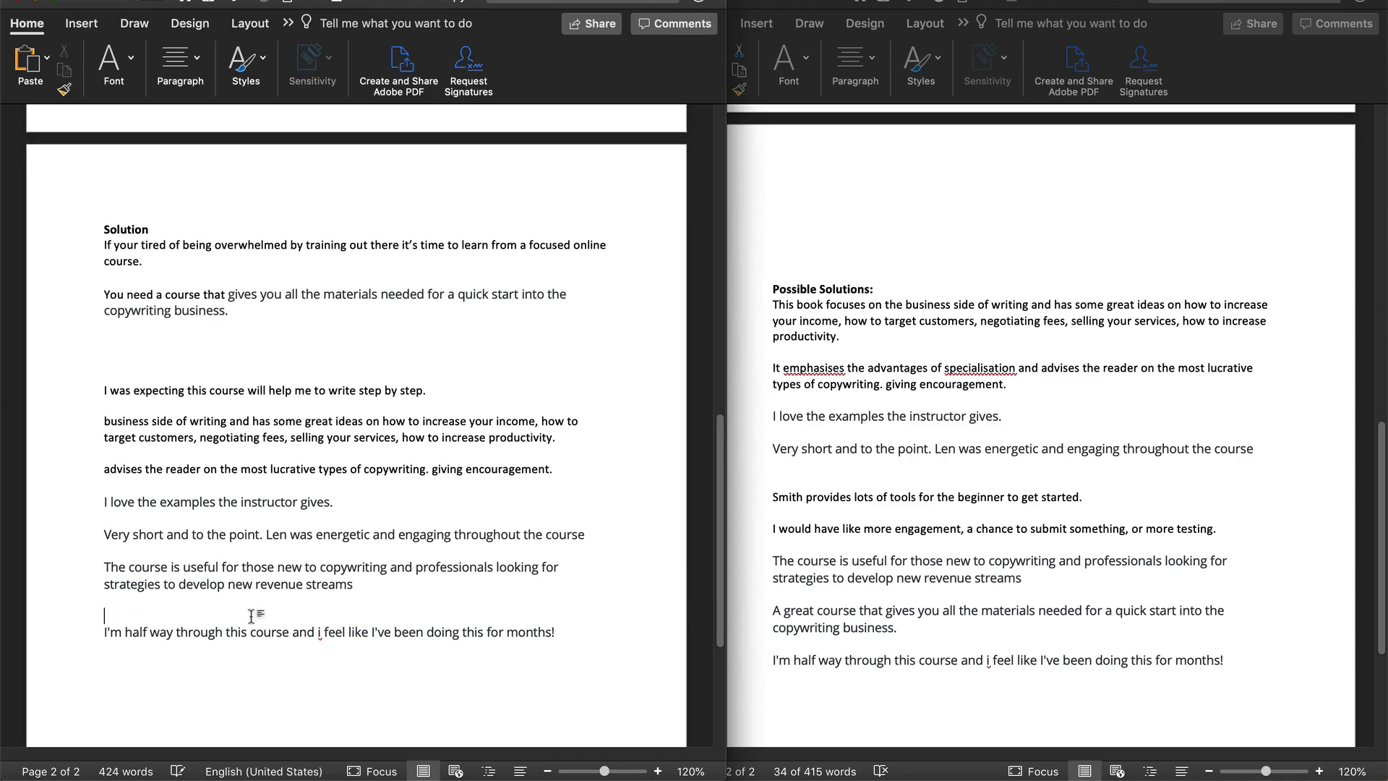
{"action": "left_click", "coordinate": [252, 313]}
{"action": "key", "text": "Return"}
{"action": "key", "text": "Return"}
{"action": "type", "text": "A course that's"}
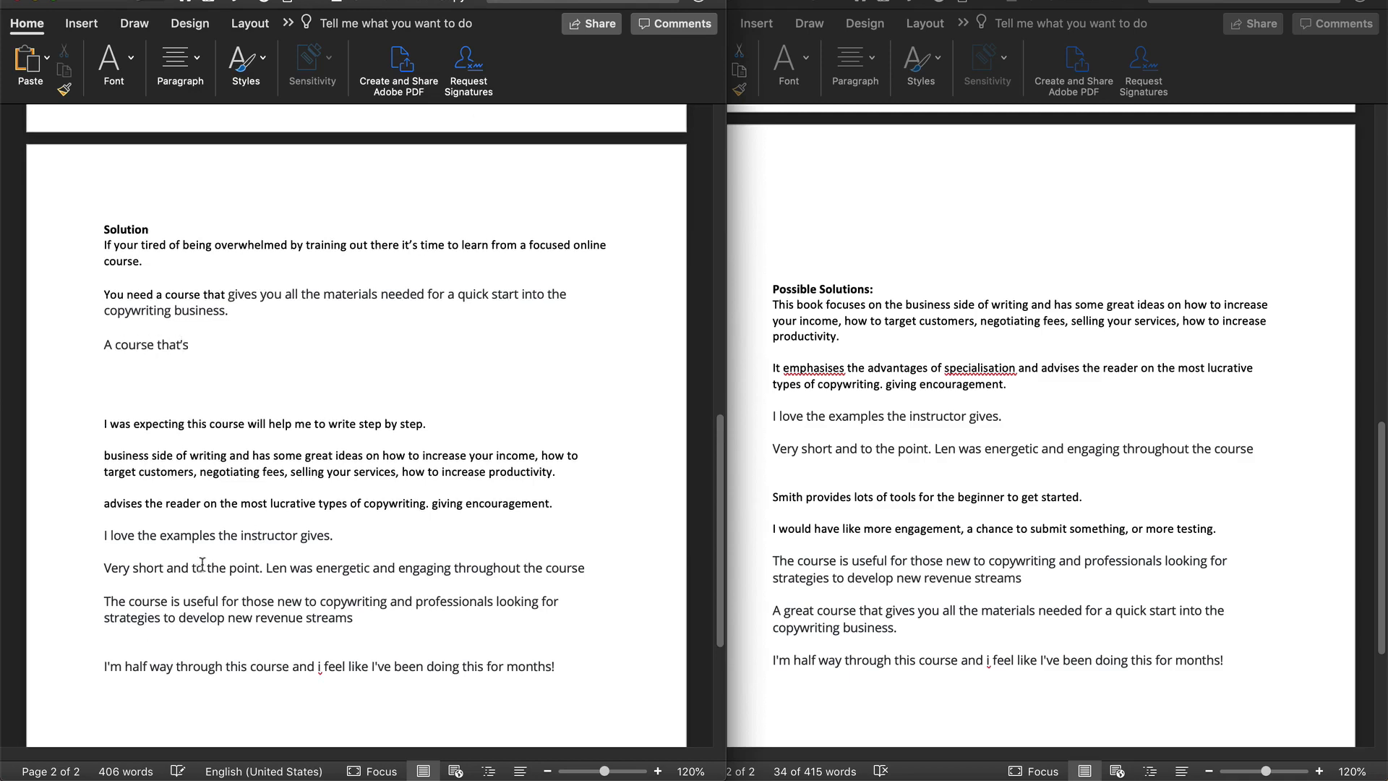
Continue the new sentence with "useful for those new to copywriting" copied from the notes, and delete that source note.
{"action": "left_click_drag", "start_coordinate": [184, 600], "coordinate": [333, 593]}
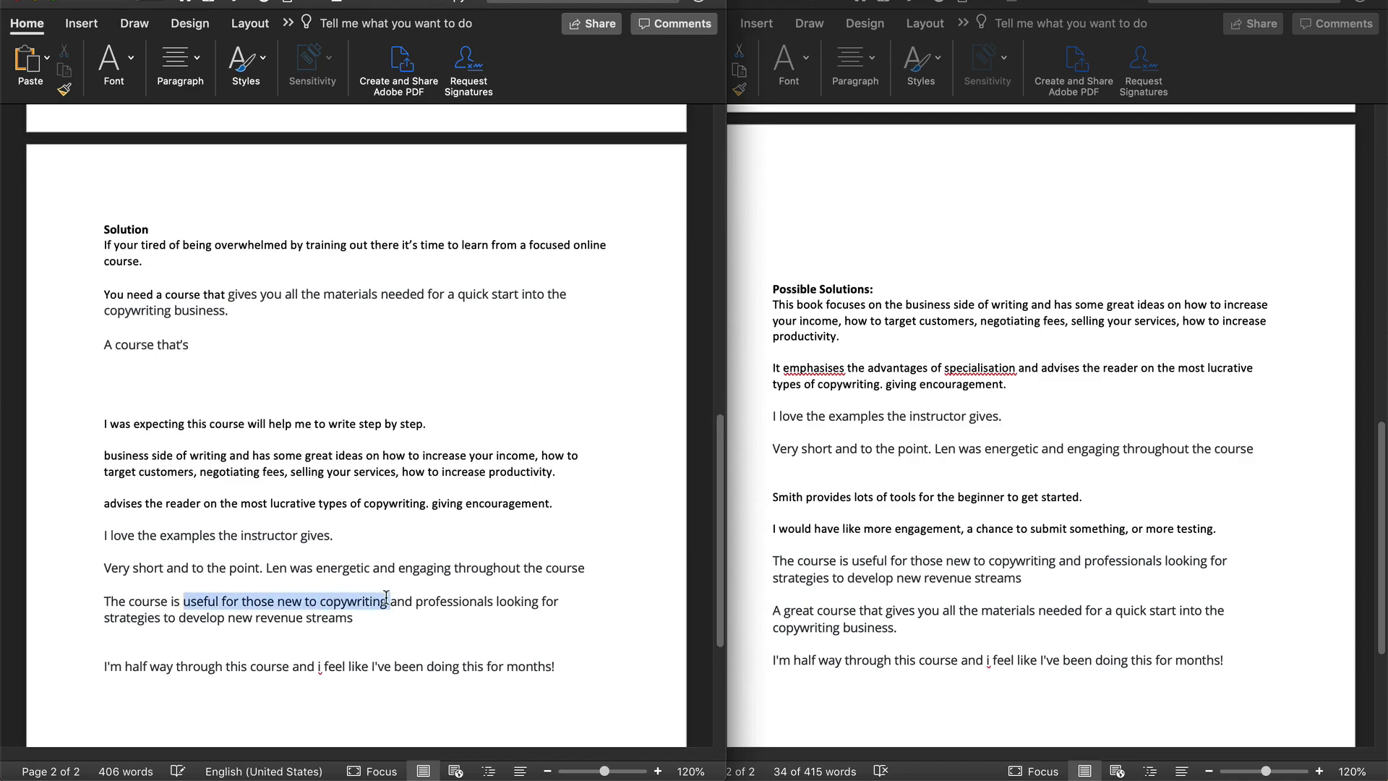
{"action": "left_click", "coordinate": [207, 347]}
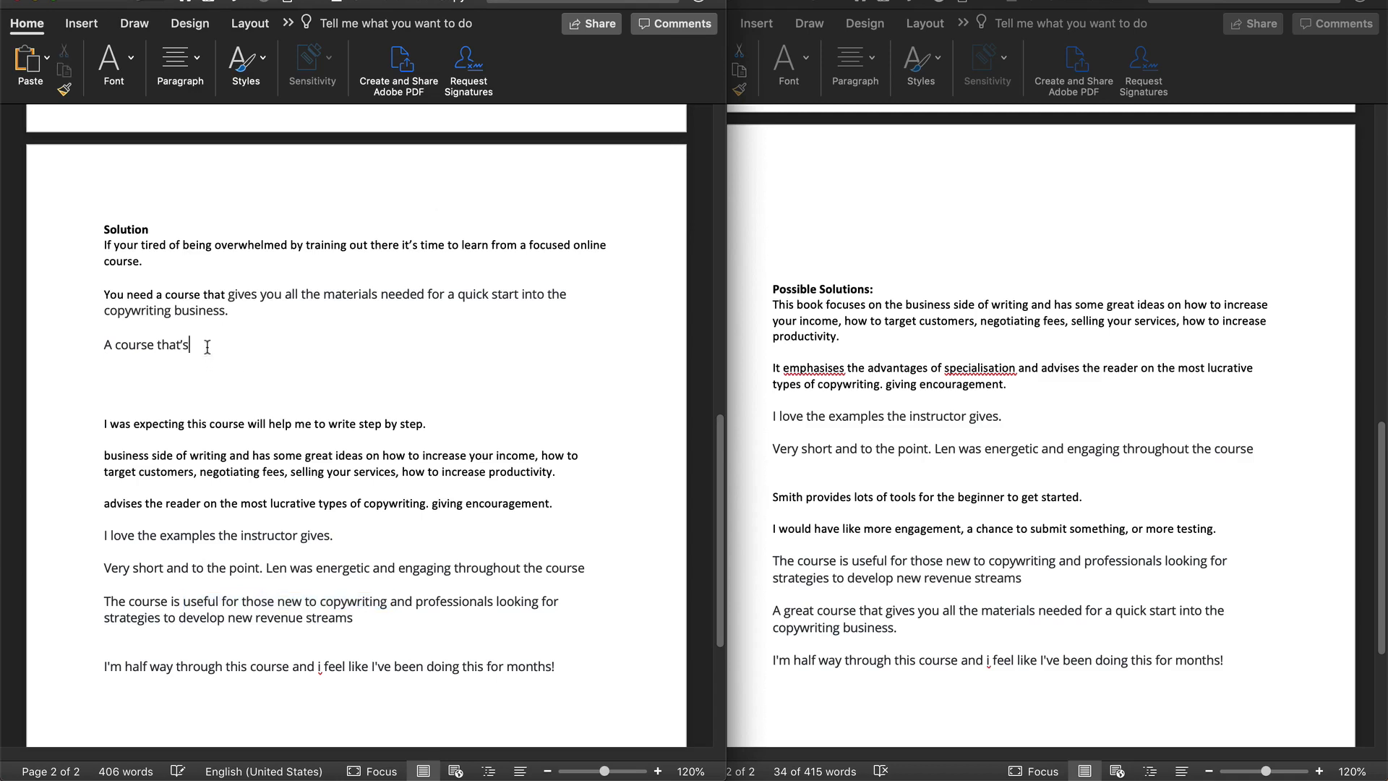
{"action": "key", "text": "super+v"}
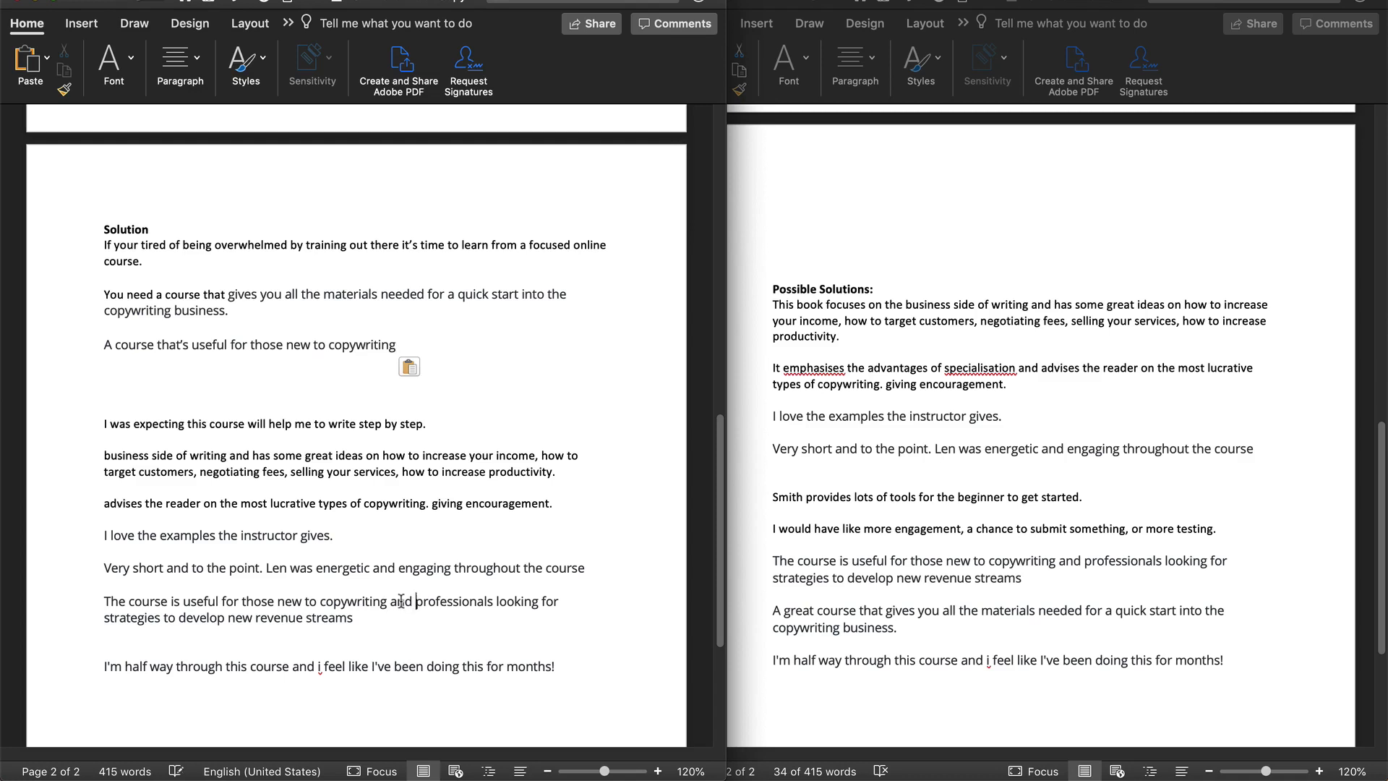
{"action": "left_click_drag", "start_coordinate": [391, 601], "coordinate": [462, 626]}
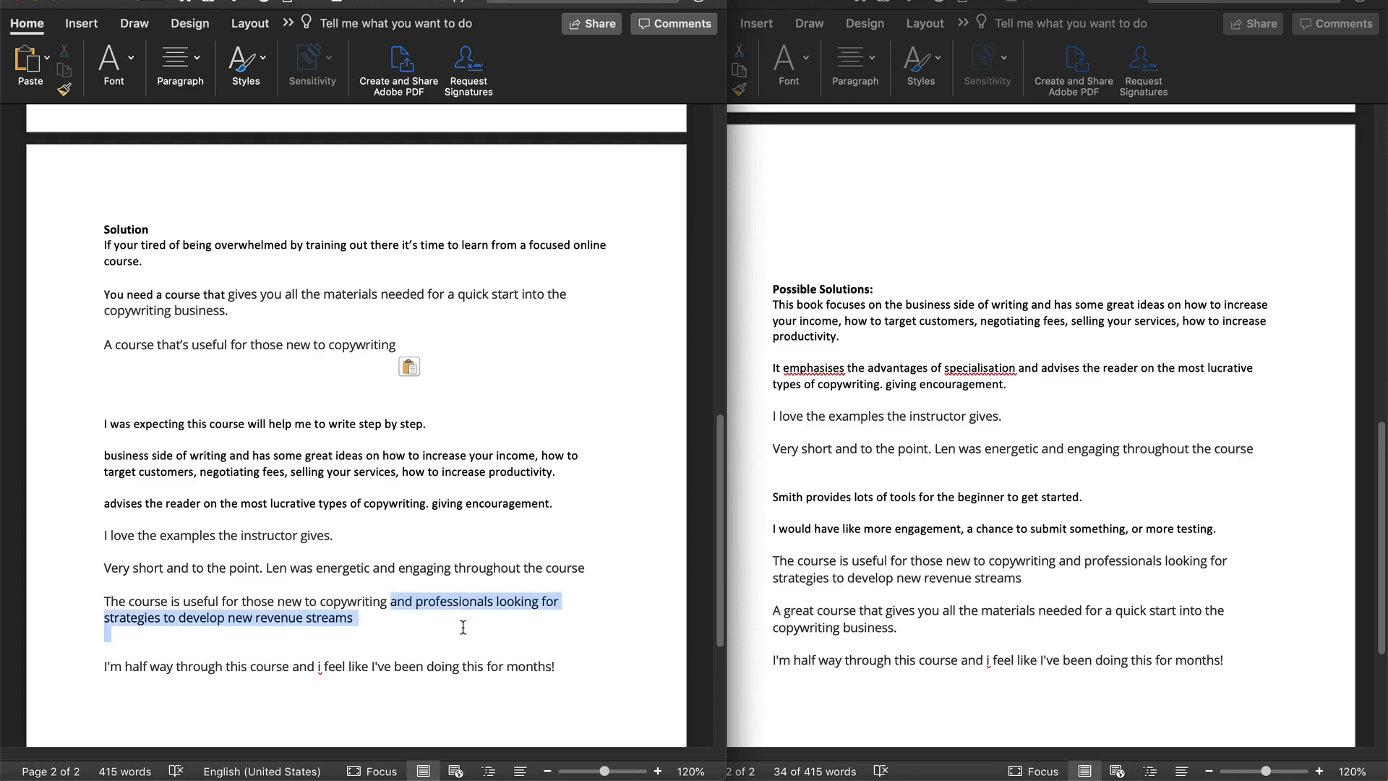
{"action": "left_click", "coordinate": [463, 627]}
{"action": "left_click_drag", "start_coordinate": [359, 618], "coordinate": [60, 604]}
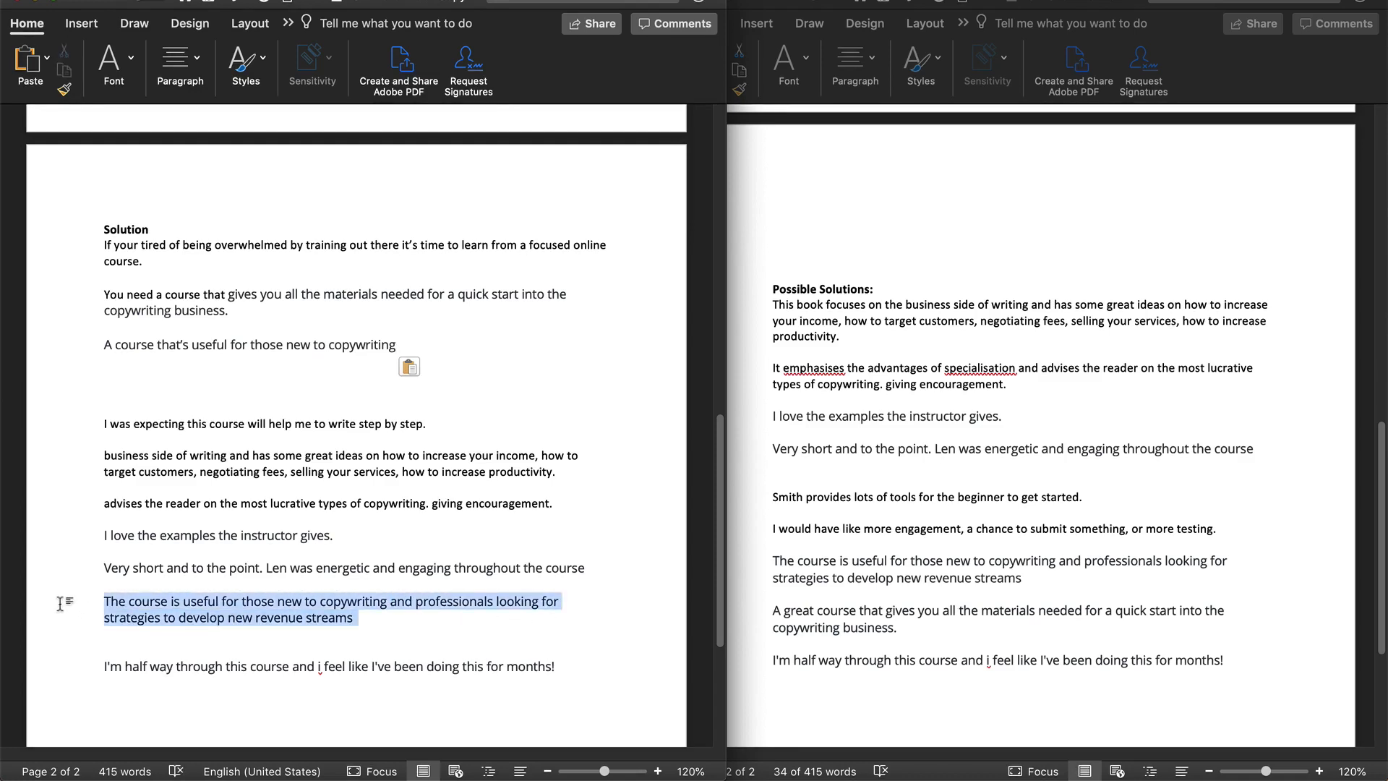
{"action": "key", "text": "BackSpace"}
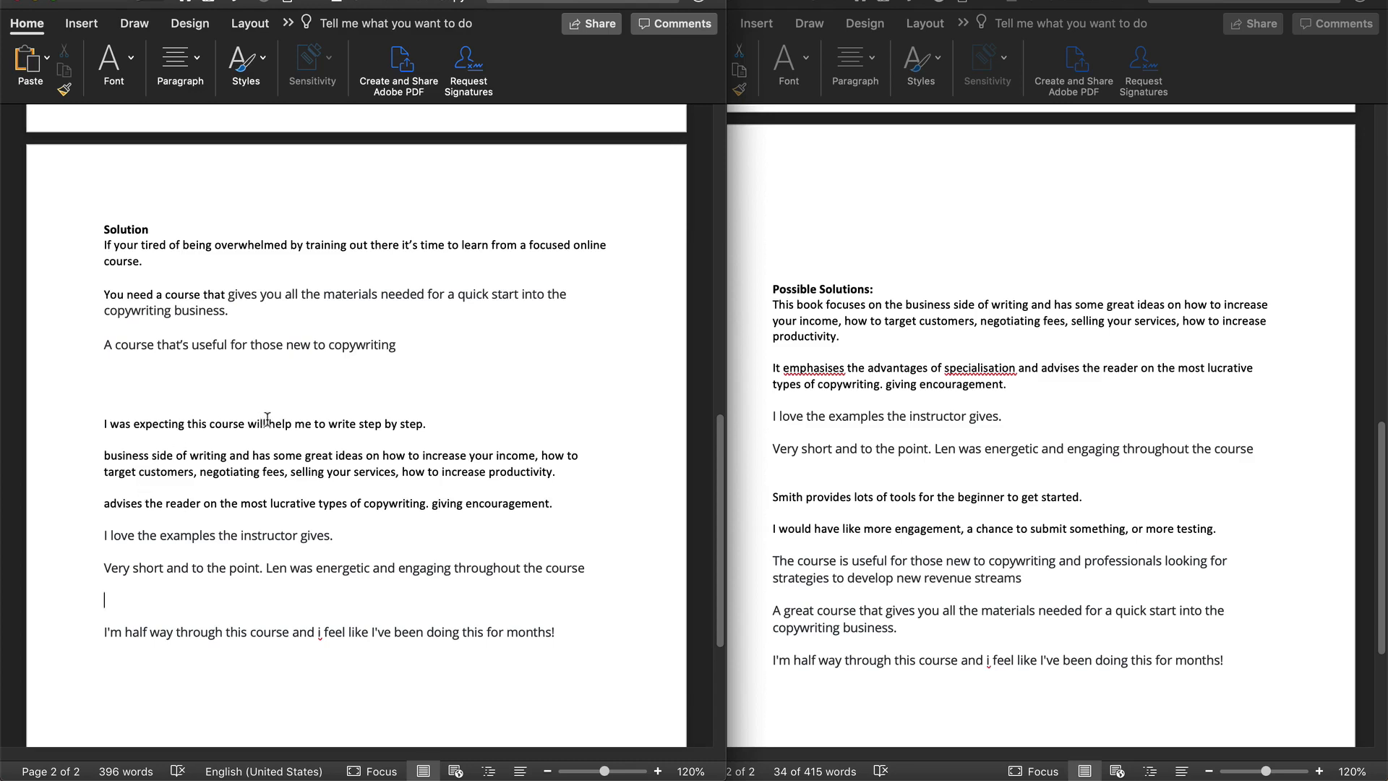
Extend the sentence after "copywriting" with "and teaches you everything you need to know".
{"action": "left_click", "coordinate": [396, 345]}
{"action": "type", "text": "and helps you write"}
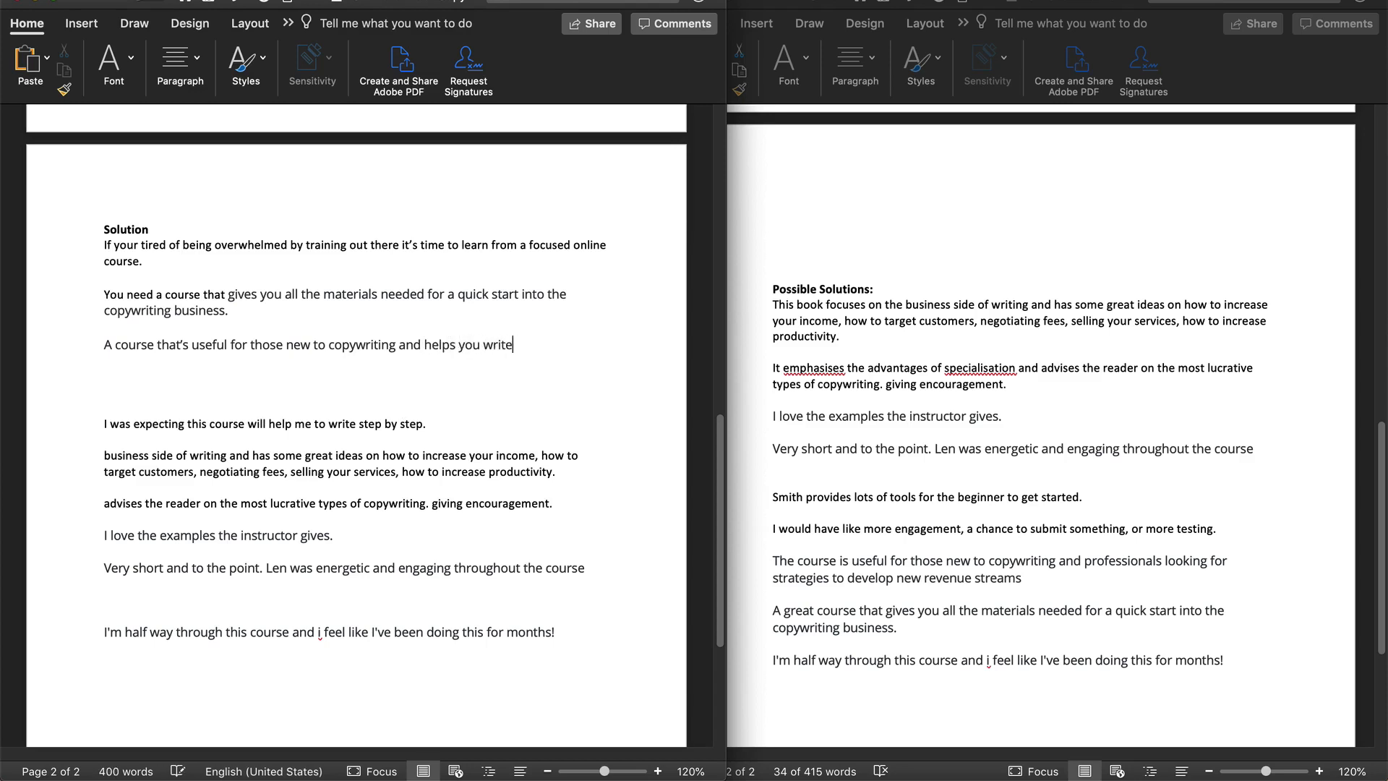
{"action": "key", "text": "BackSpace"}
{"action": "key", "text": "BackSpace"}
{"action": "key", "text": "BackSpace"}
{"action": "key", "text": "BackSpace"}
{"action": "key", "text": "BackSpace"}
{"action": "key", "text": "BackSpace"}
{"action": "key", "text": "BackSpace"}
{"action": "key", "text": "BackSpace"}
{"action": "key", "text": "BackSpace"}
{"action": "key", "text": "BackSpace"}
{"action": "key", "text": "BackSpace"}
{"action": "key", "text": "BackSpace"}
{"action": "key", "text": "BackSpace"}
{"action": "key", "text": "BackSpace"}
{"action": "key", "text": "BackSpace"}
{"action": "type", "text": "teac"}
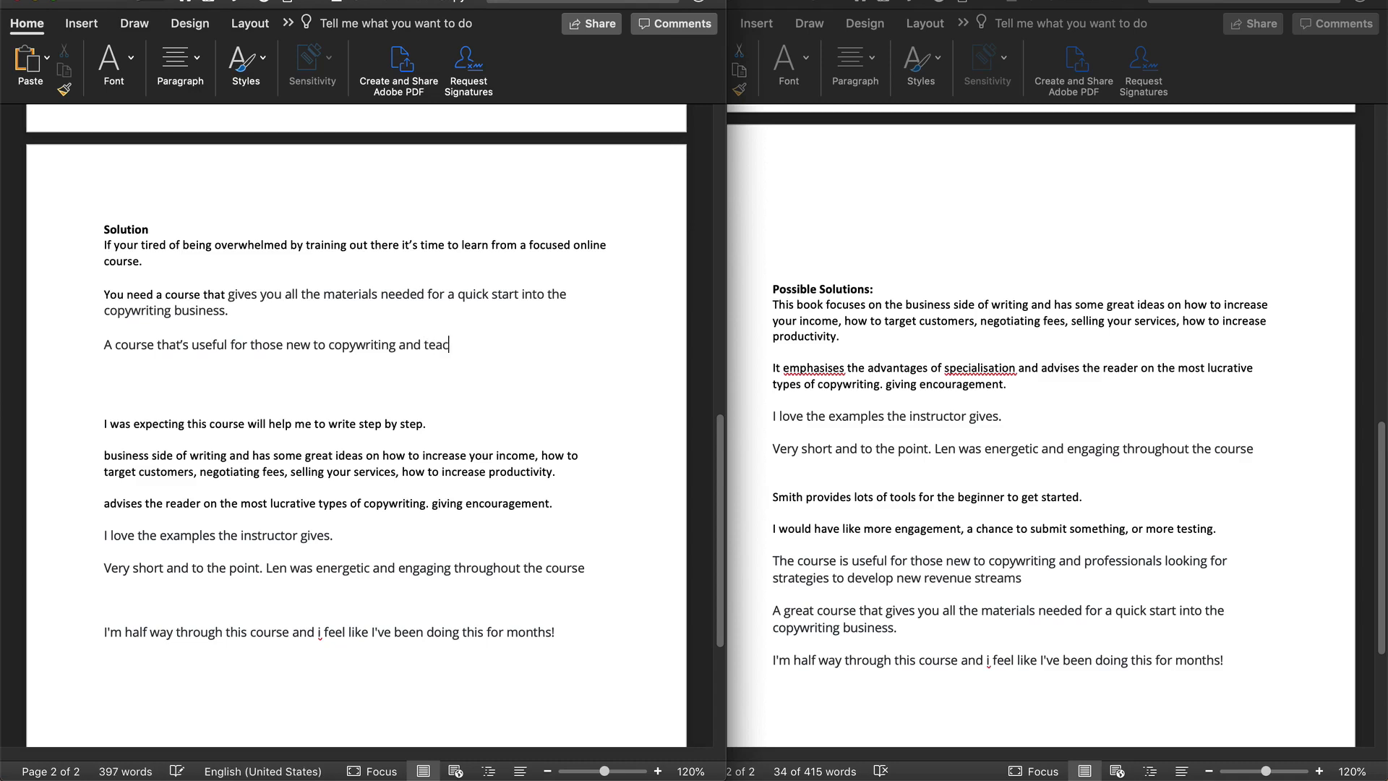
{"action": "type", "text": "hes you everything you ne"}
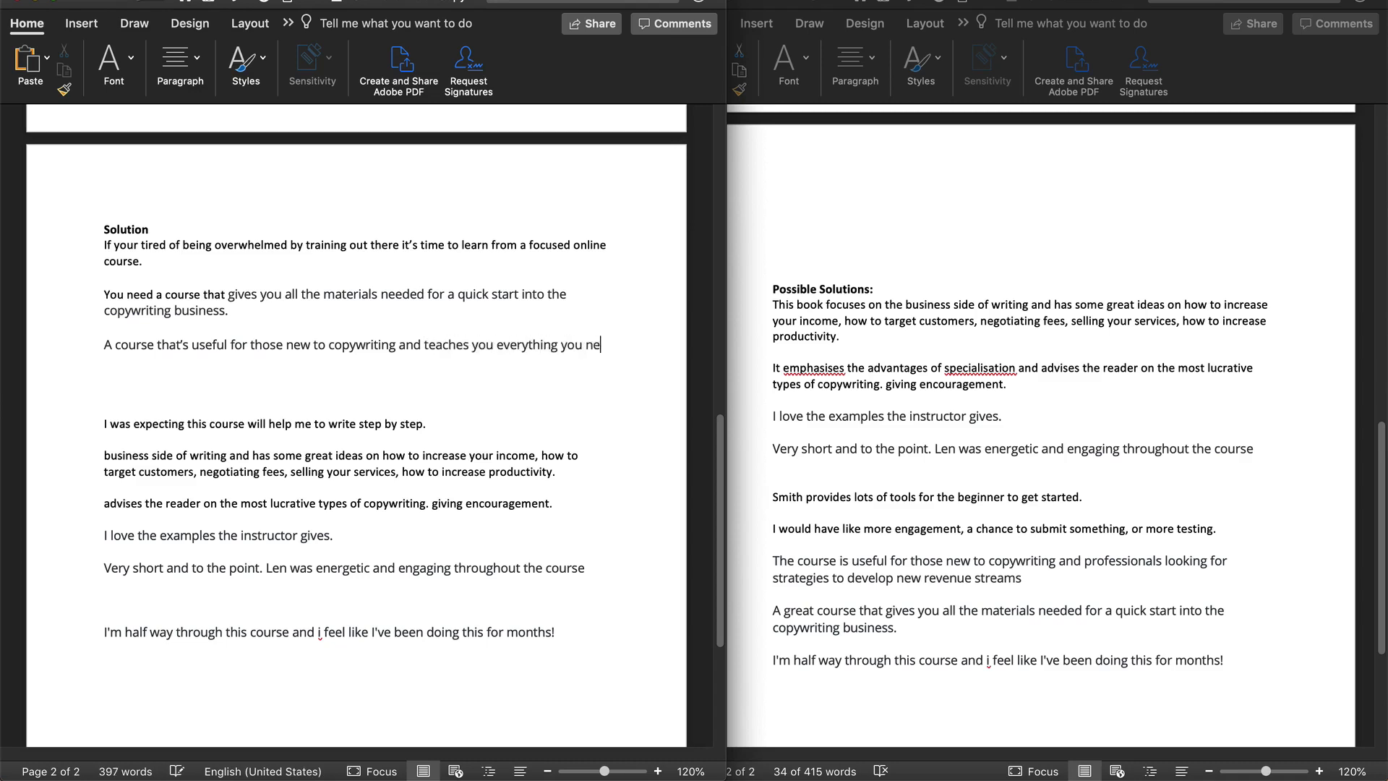
{"action": "type", "text": "ed to know"}
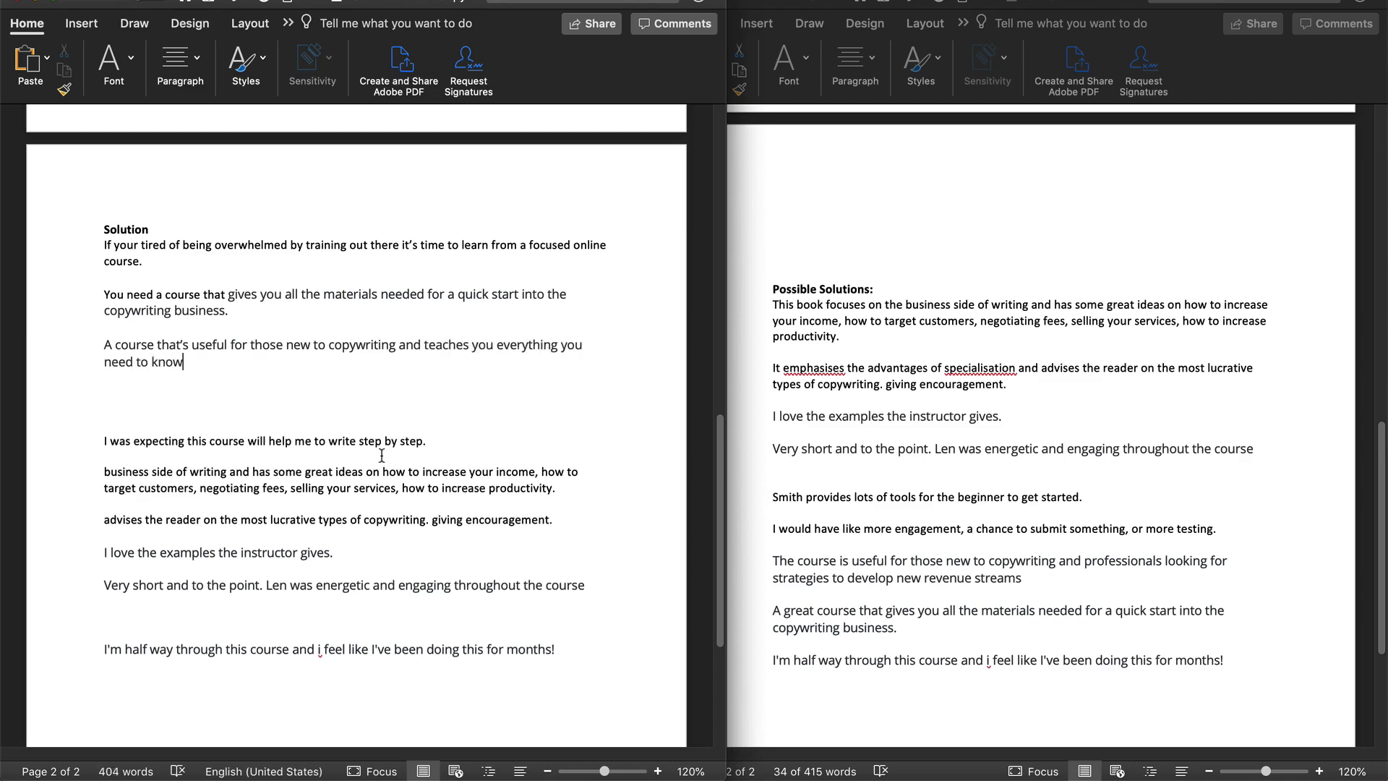
Append "step-by-step" to the sentence and delete the note "I was expecting this course will help me to write step by step.".
{"action": "type", "text": " step="}
{"action": "type", "text": "by"}
{"action": "key", "text": "BackSpace"}
{"action": "key", "text": "BackSpace"}
{"action": "key", "text": "BackSpace"}
{"action": "type", "text": "-by="}
{"action": "type", "text": "step"}
{"action": "left_click_drag", "start_coordinate": [454, 445], "coordinate": [101, 443]}
{"action": "key", "text": "BackSpace"}
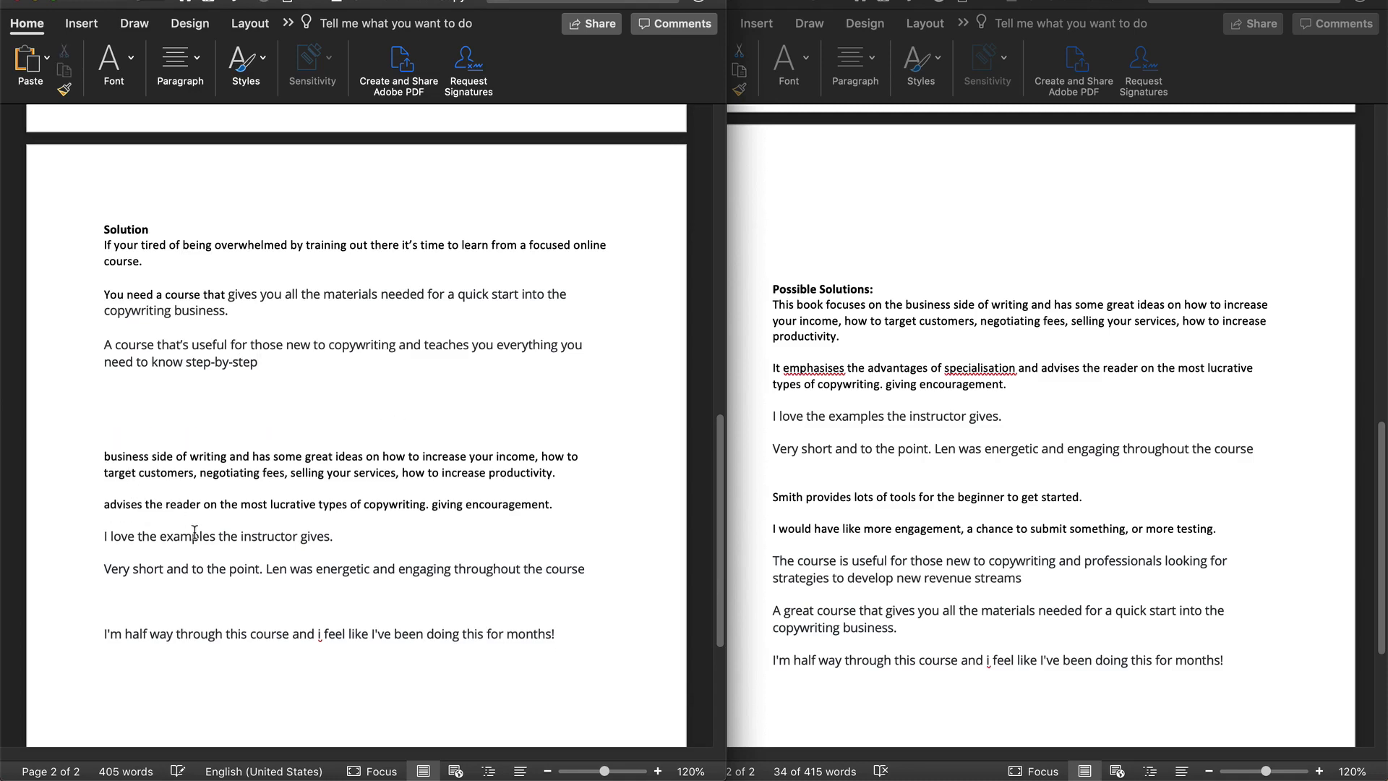
End the "step-by-step" sentence with a period and start a new paragraph below it.
{"action": "left_click", "coordinate": [261, 375]}
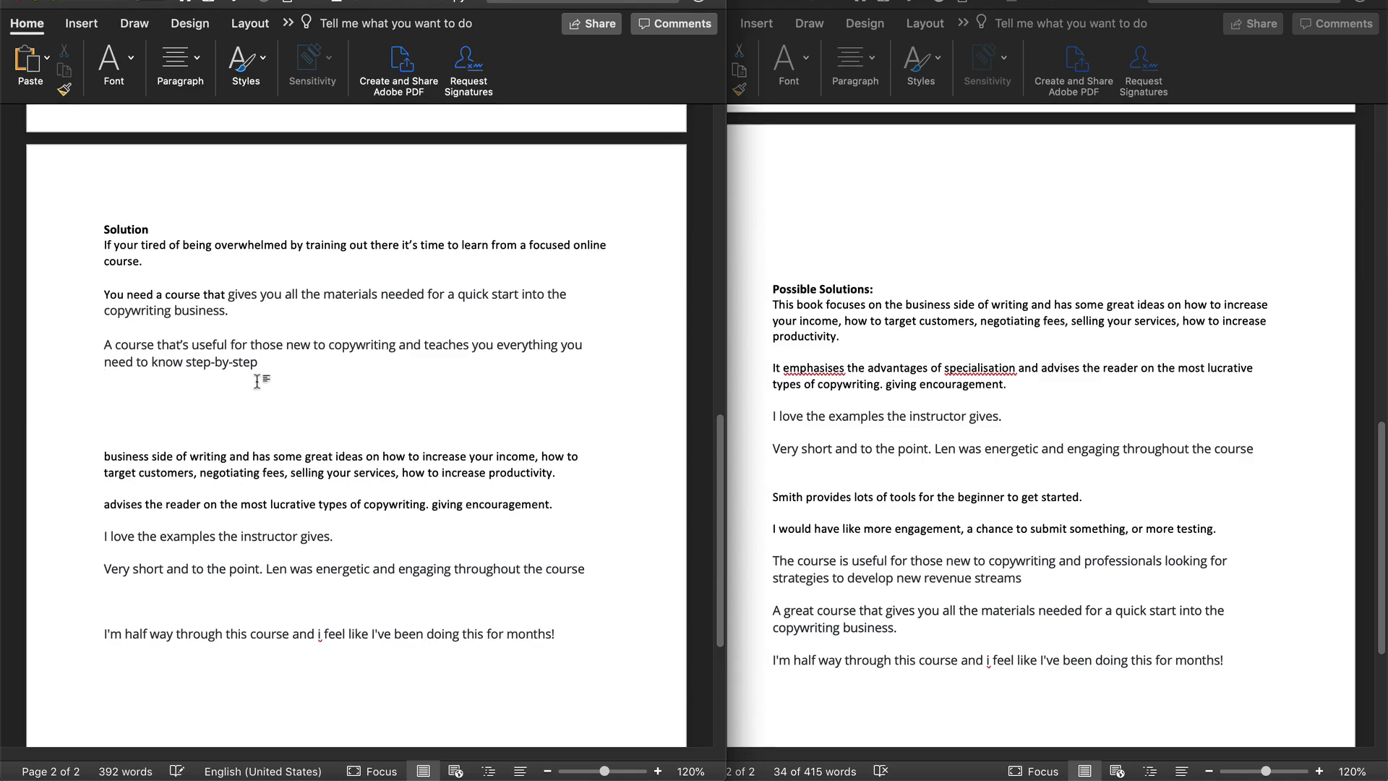
{"action": "left_click", "coordinate": [265, 368]}
{"action": "type", "text": "."}
{"action": "key", "text": "Return"}
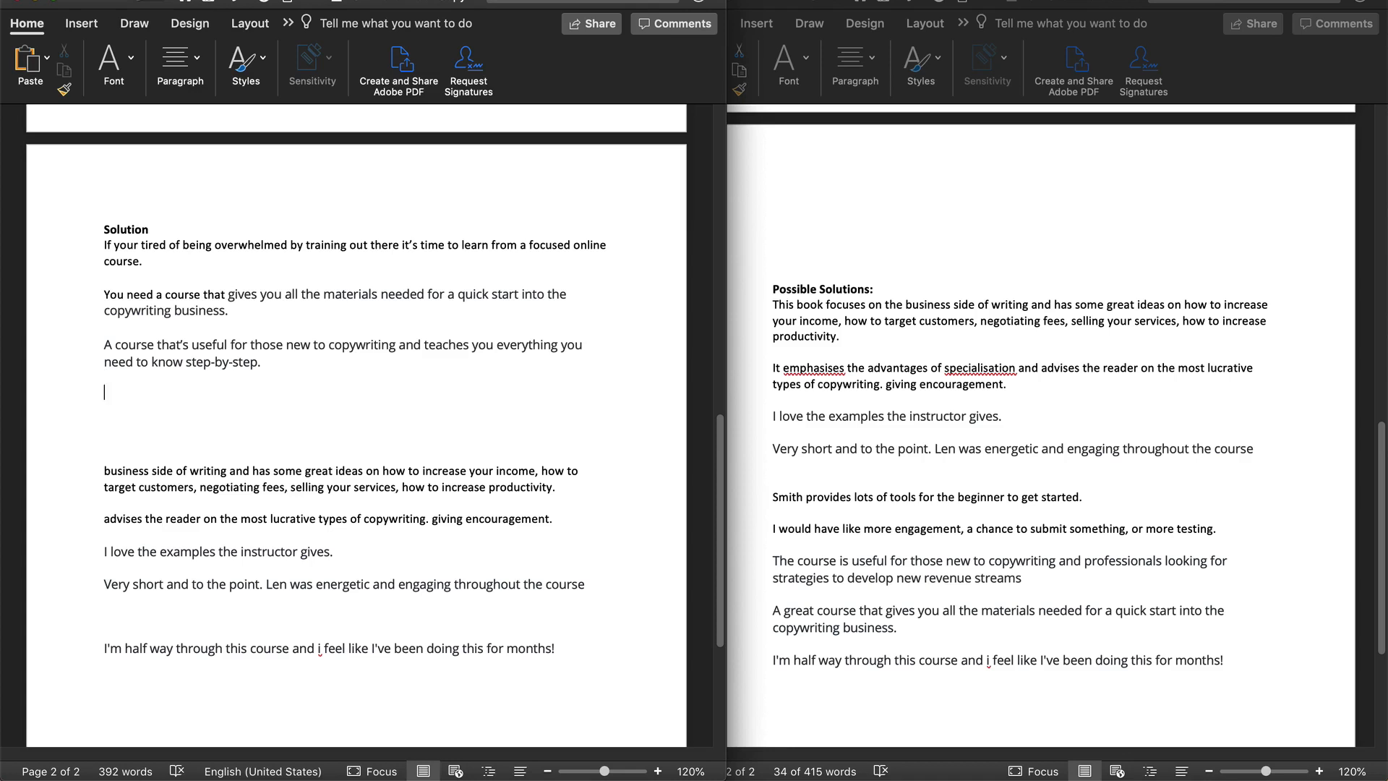
{"action": "type", "text": "When "}
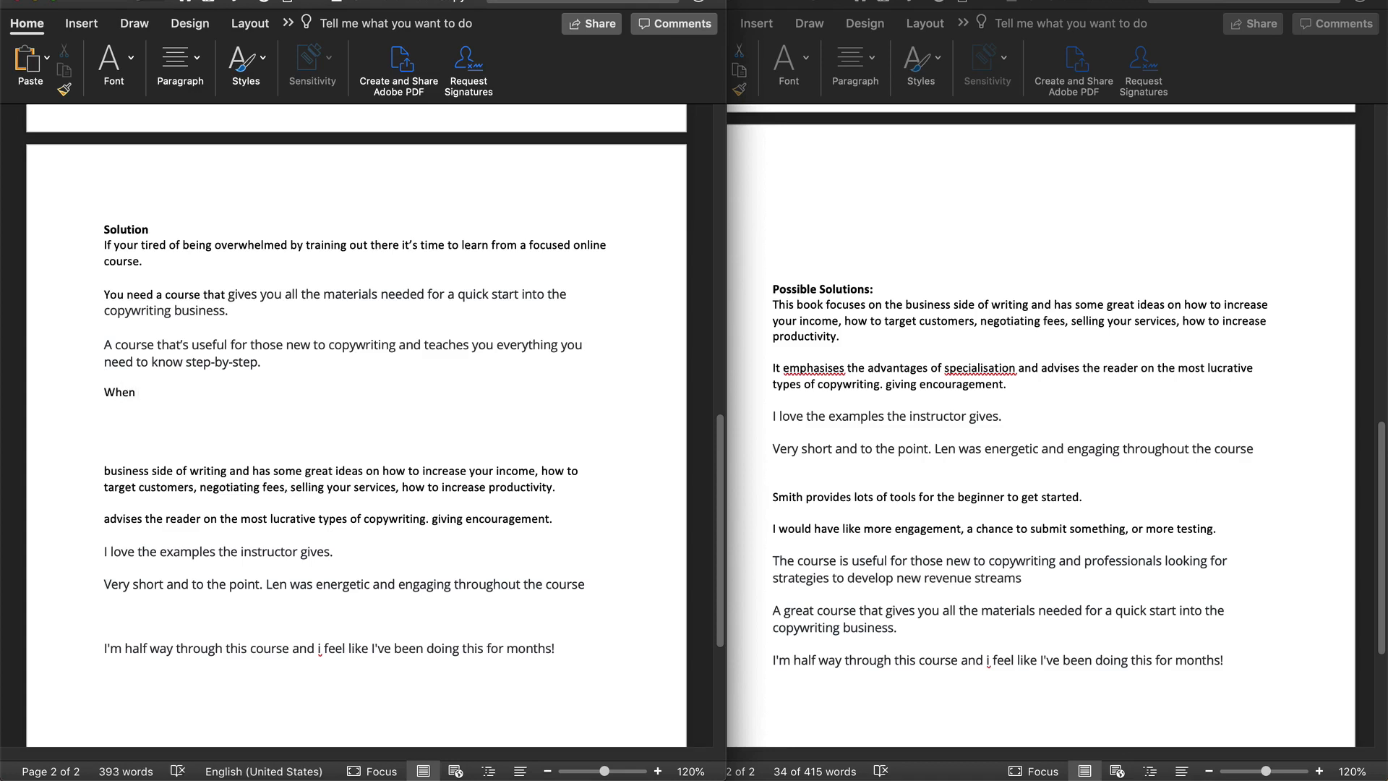
{"action": "type", "text": "you"}
{"action": "key", "text": "BackSpace"}
{"action": "key", "text": "BackSpace"}
{"action": "key", "text": "BackSpace"}
{"action": "key", "text": "BackSpace"}
{"action": "key", "text": "BackSpace"}
{"action": "key", "text": "BackSpace"}
{"action": "key", "text": "BackSpace"}
Write "Learning about freelance copywriting shouldn't be tedious & boring." as the new paragraph's opening sentence.
{"action": "type", "text": "Learning about freelance cop"}
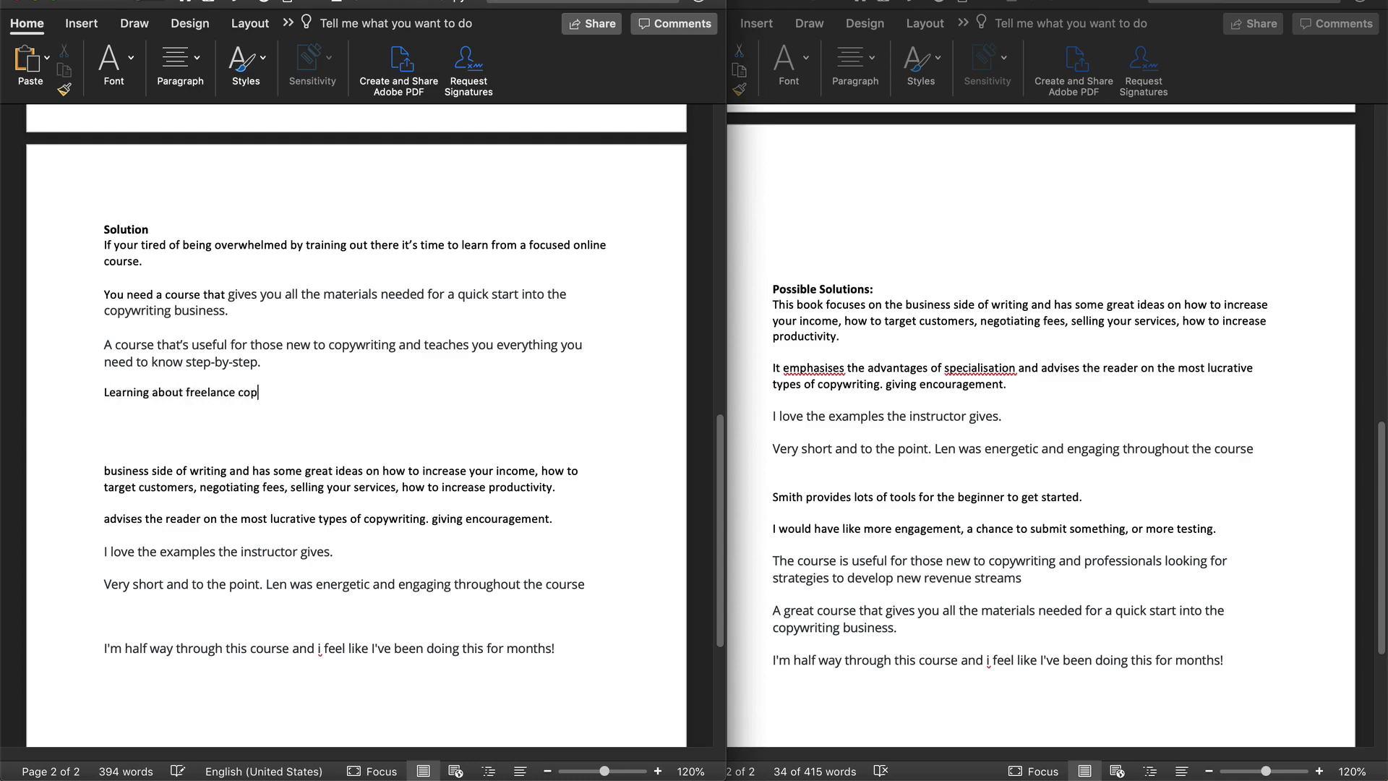
{"action": "type", "text": "ywriting shouldn't be tedious "}
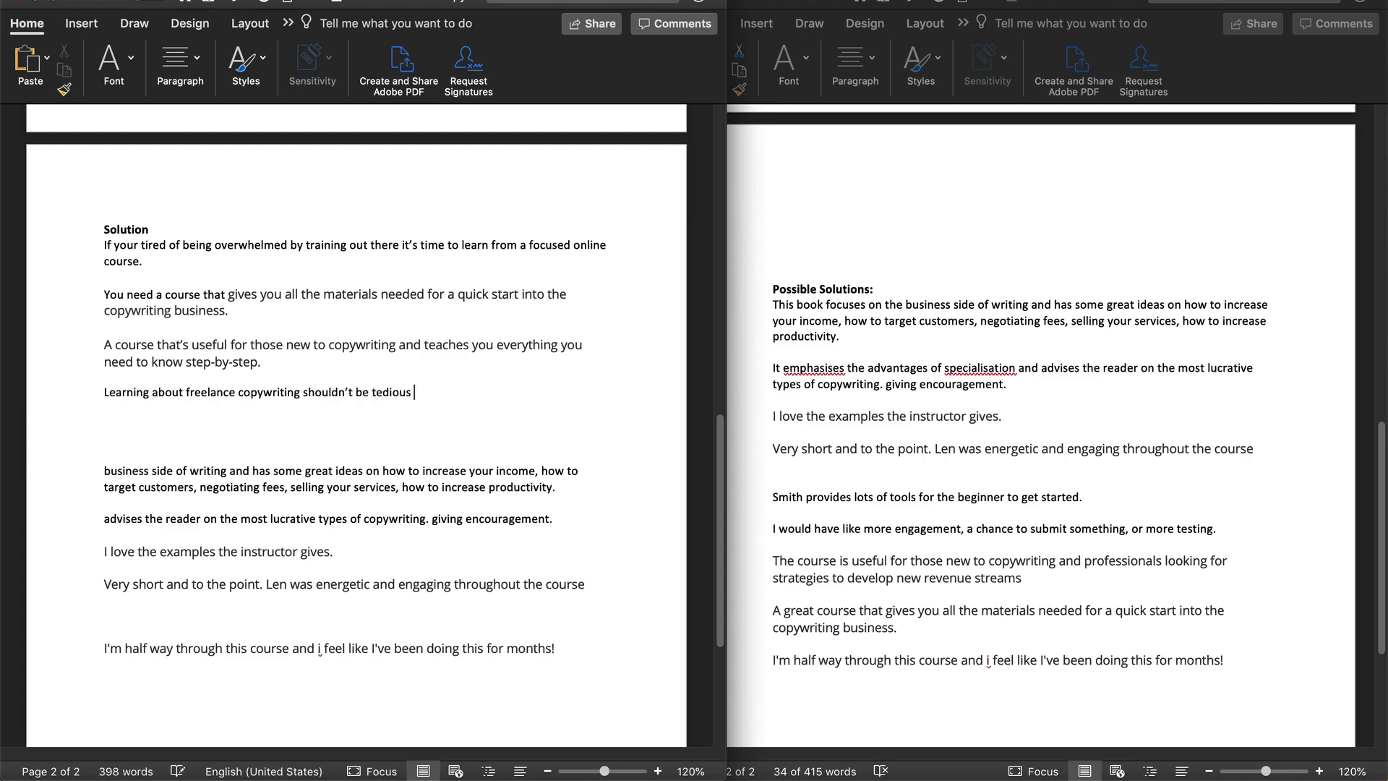
{"action": "type", "text": "& boring."}
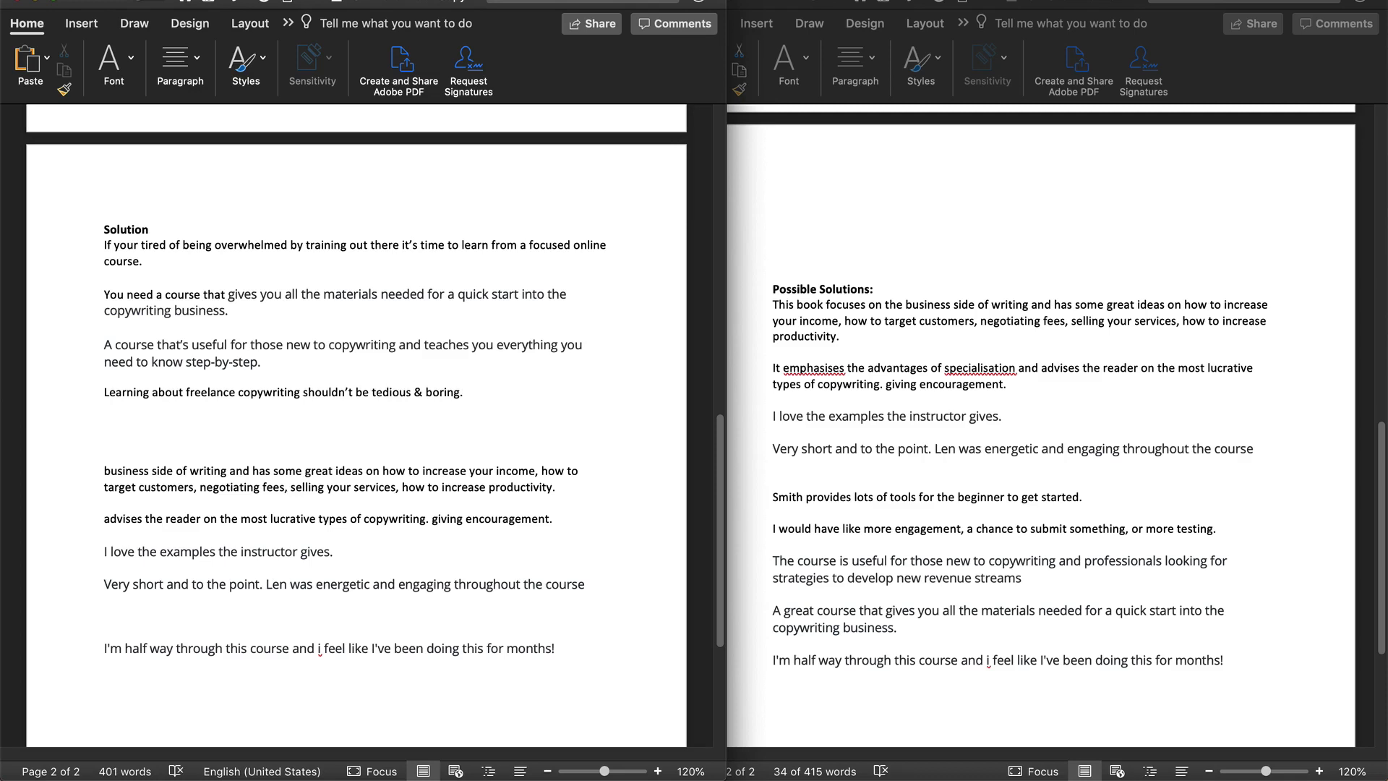
Begin the paragraph's second sentence with "The instructor in this course is".
{"action": "type", "text": " This course"}
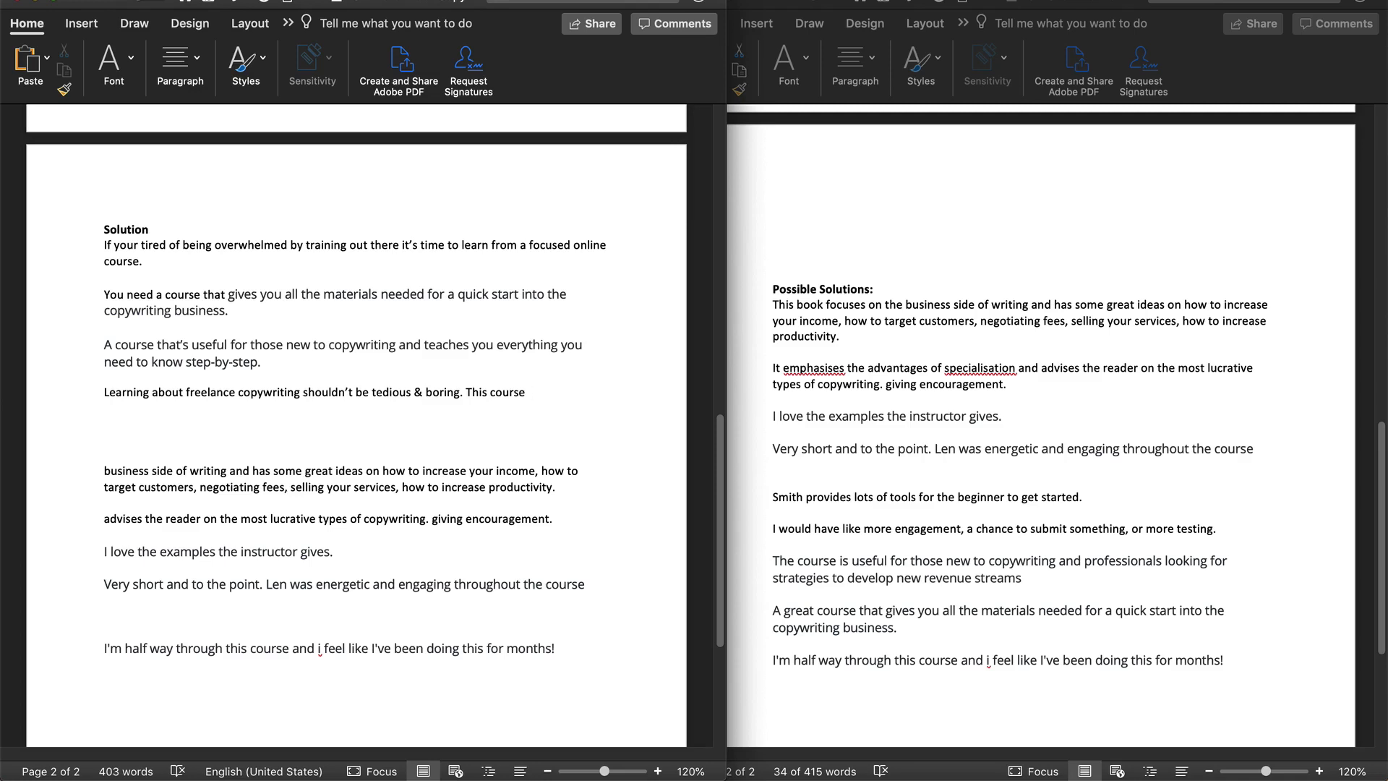
{"action": "key", "text": "BackSpace"}
{"action": "key", "text": "BackSpace"}
{"action": "key", "text": "BackSpace"}
{"action": "key", "text": "BackSpace"}
{"action": "key", "text": "BackSpace"}
{"action": "key", "text": "BackSpace"}
{"action": "type", "text": "instructor in this course is energet"}
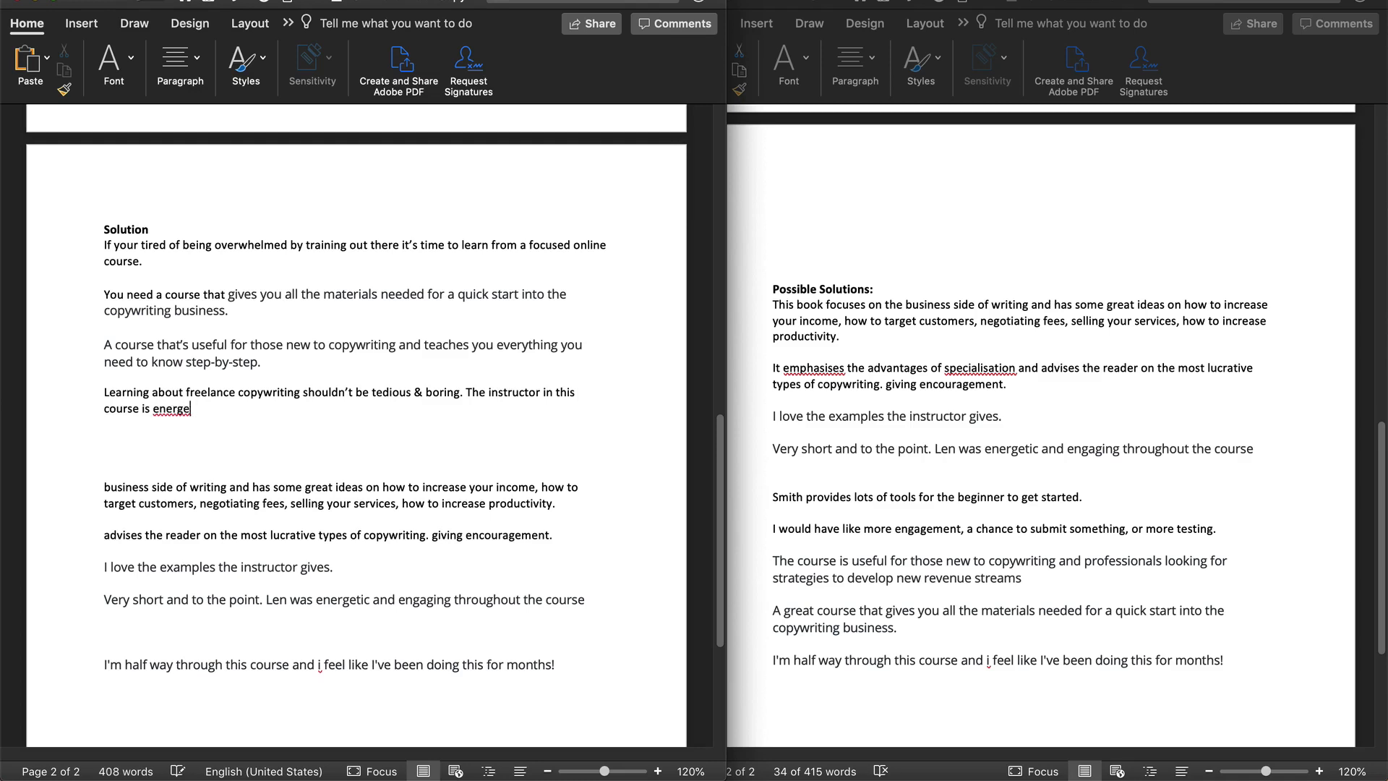
Complete the instructor sentence with "energetic and engaging throughout the course" copied from the notes, and delete the source sentence there.
{"action": "left_click_drag", "start_coordinate": [316, 599], "coordinate": [607, 600]}
{"action": "key", "text": "super+c"}
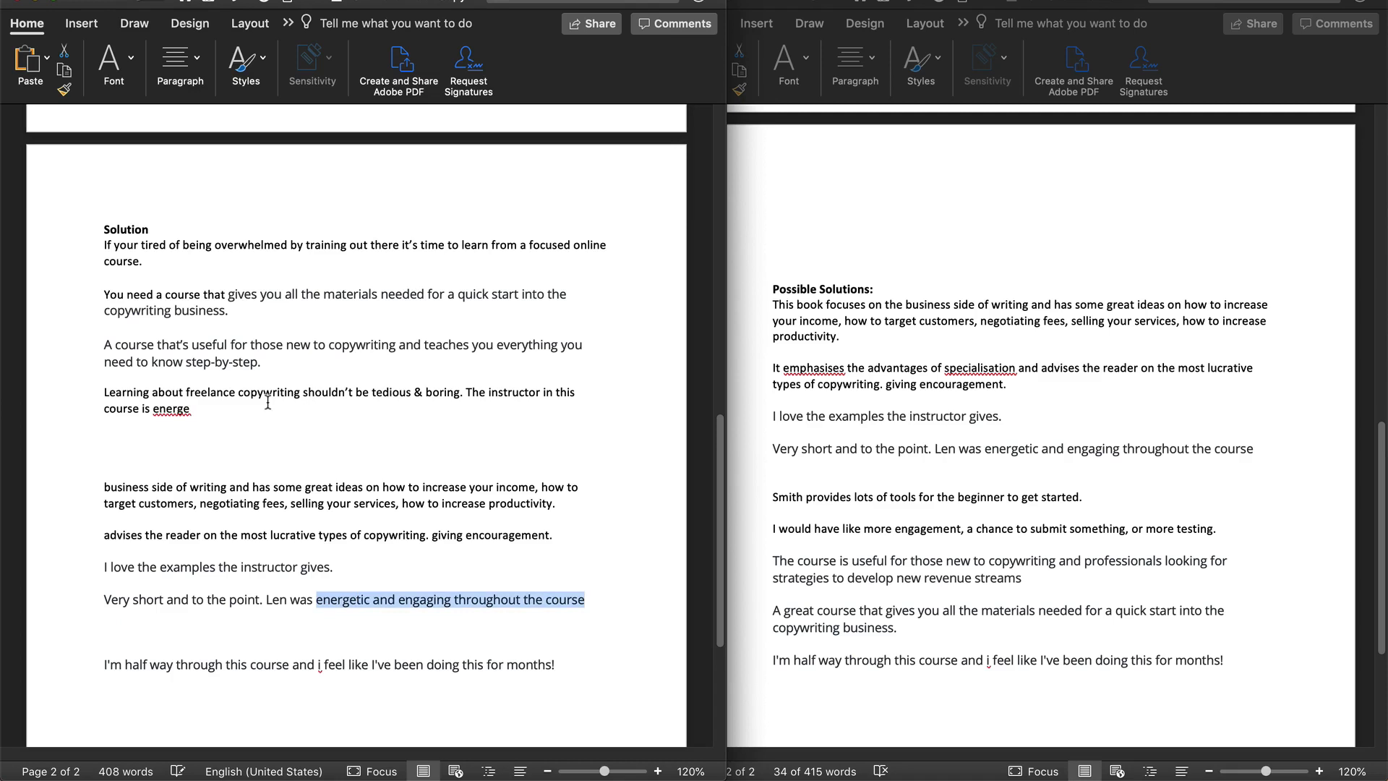
{"action": "left_click", "coordinate": [258, 405]}
{"action": "key", "text": "shift+Left"}
{"action": "key", "text": "shift+Left"}
{"action": "key", "text": "shift+Left"}
{"action": "key", "text": "shift+Left"}
{"action": "key", "text": "shift+Left"}
{"action": "key", "text": "shift+Left"}
{"action": "key", "text": "shift+Left"}
{"action": "key", "text": "super+v"}
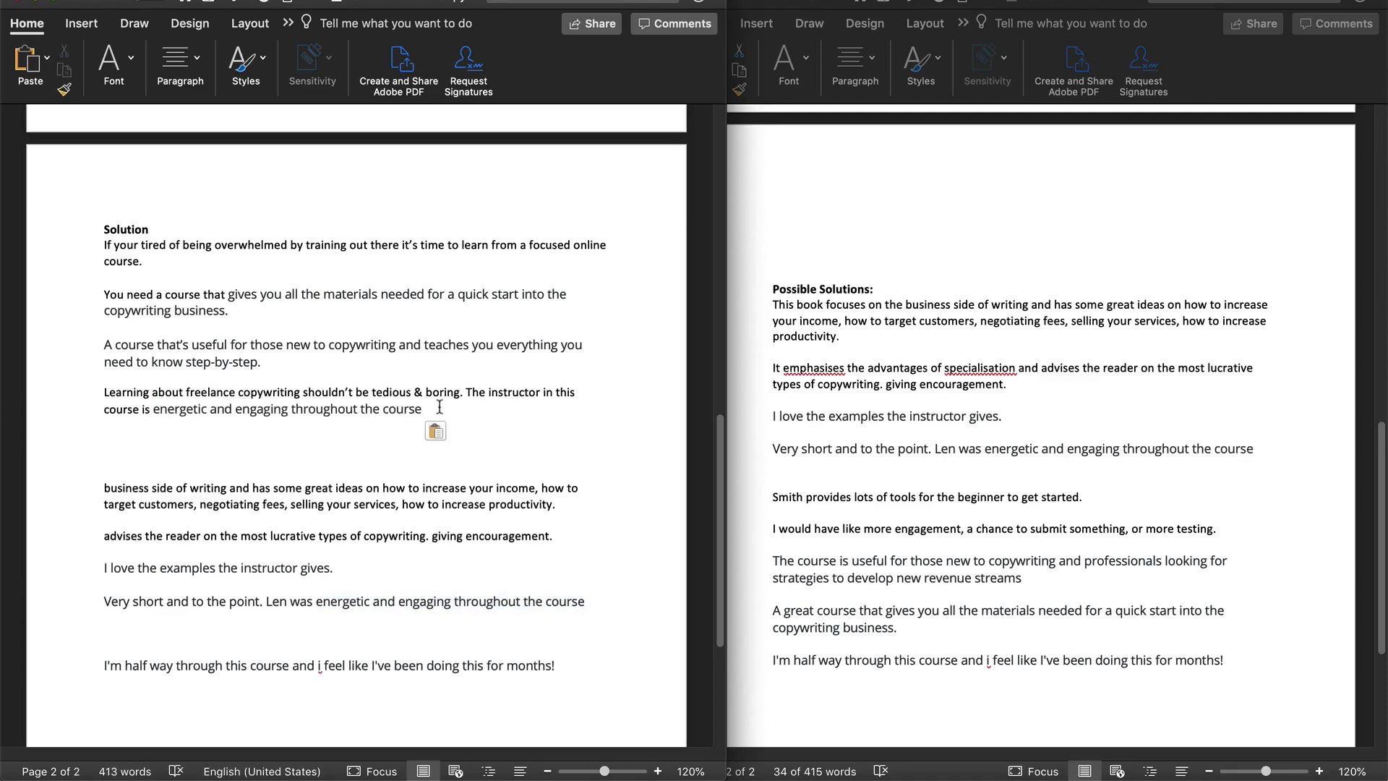
{"action": "left_click_drag", "start_coordinate": [592, 601], "coordinate": [265, 602]}
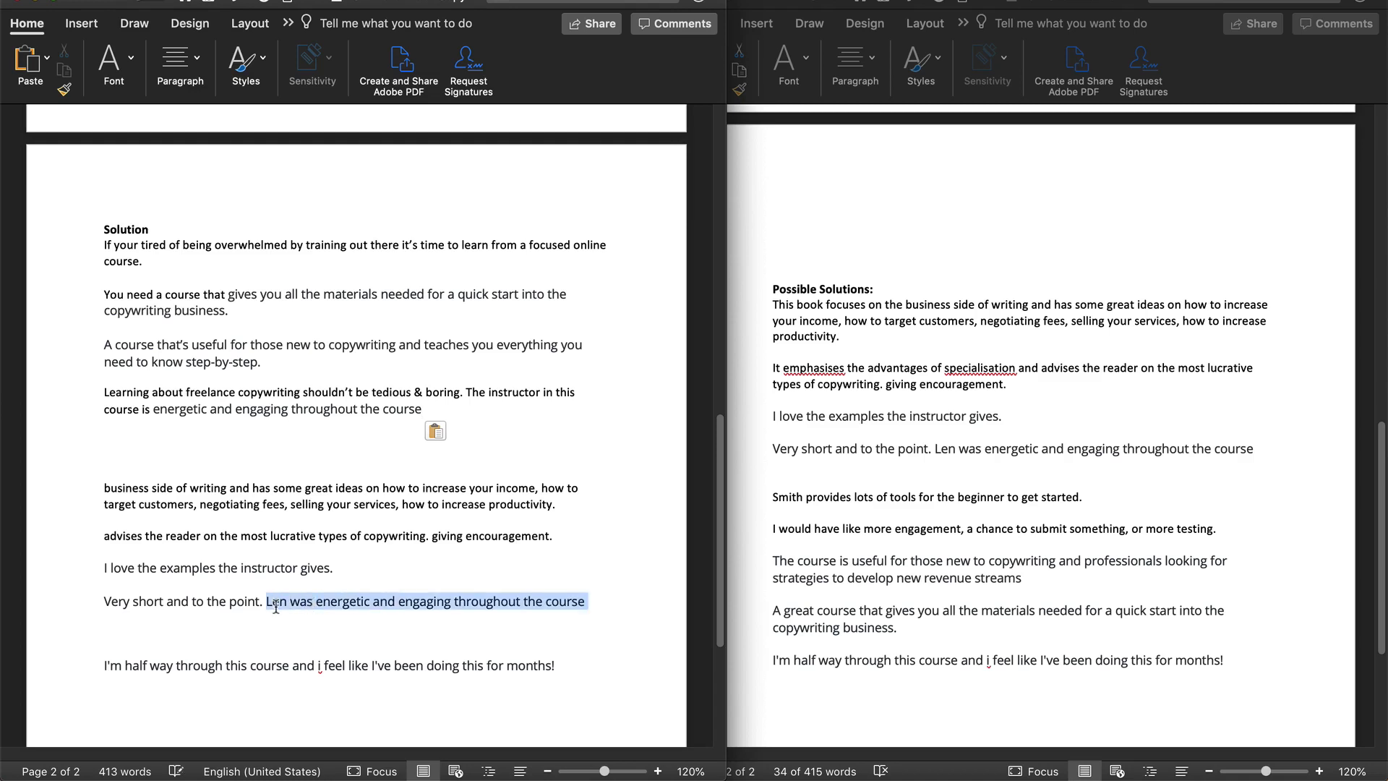
{"action": "key", "text": "BackSpace"}
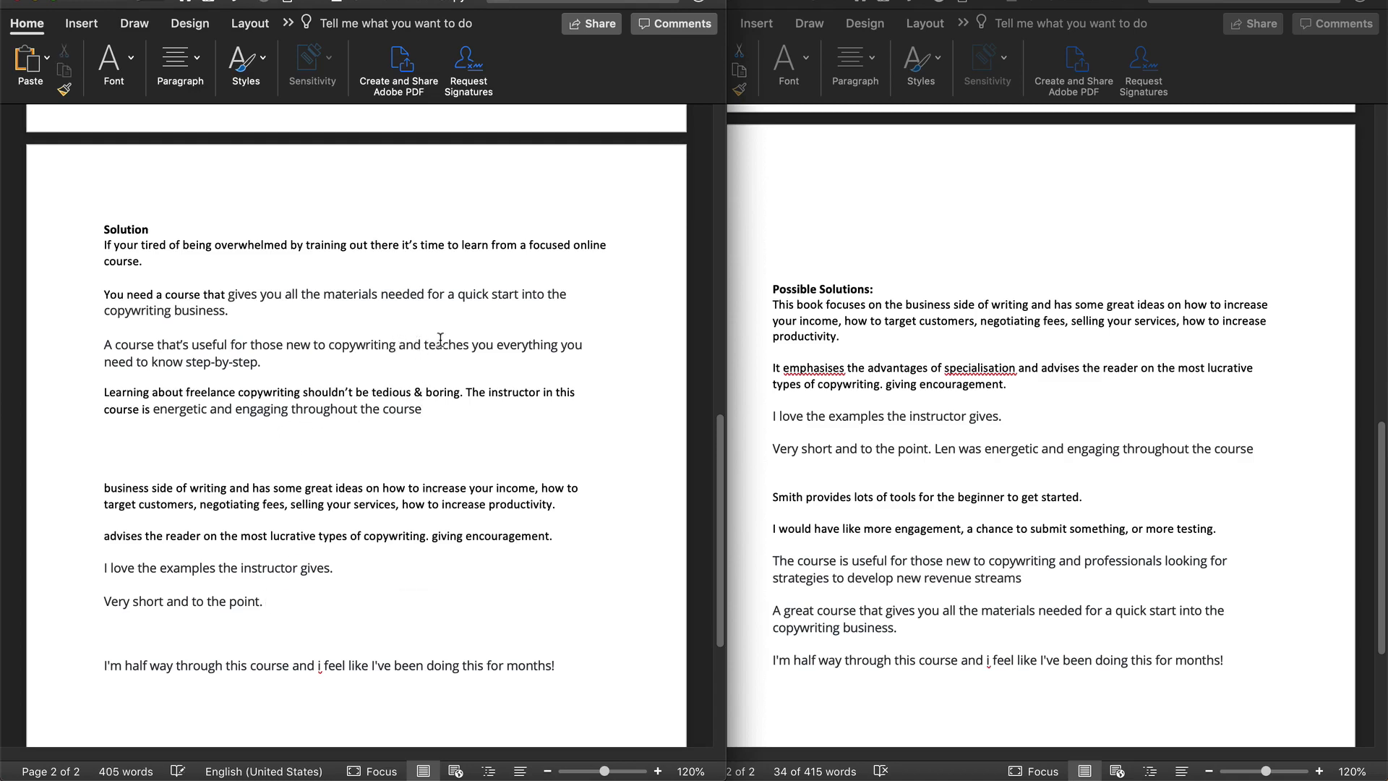
Insert ", very short and to the point," after "those new to copywriting" and delete the note "Very short and to the point.".
{"action": "type", "text": ", very short"}
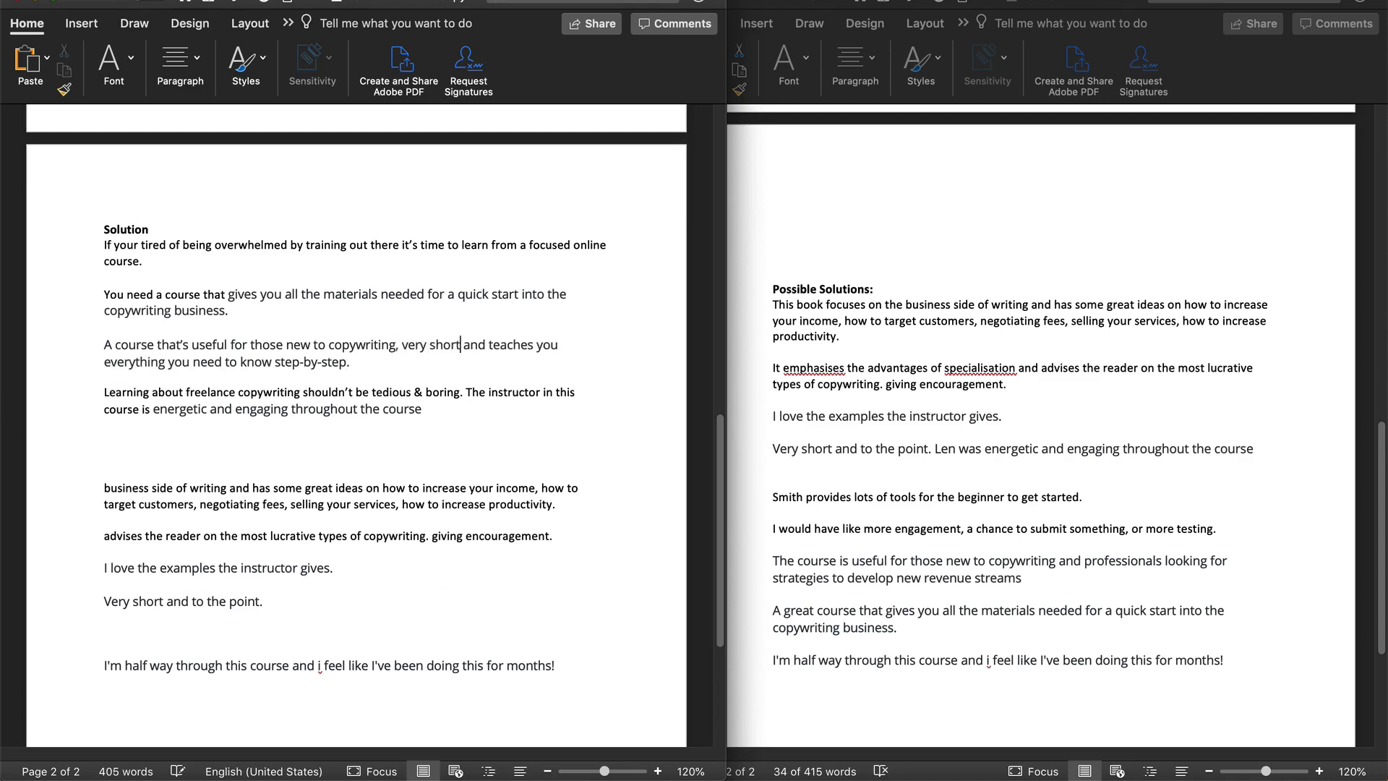
{"action": "type", "text": " and to the point, and"}
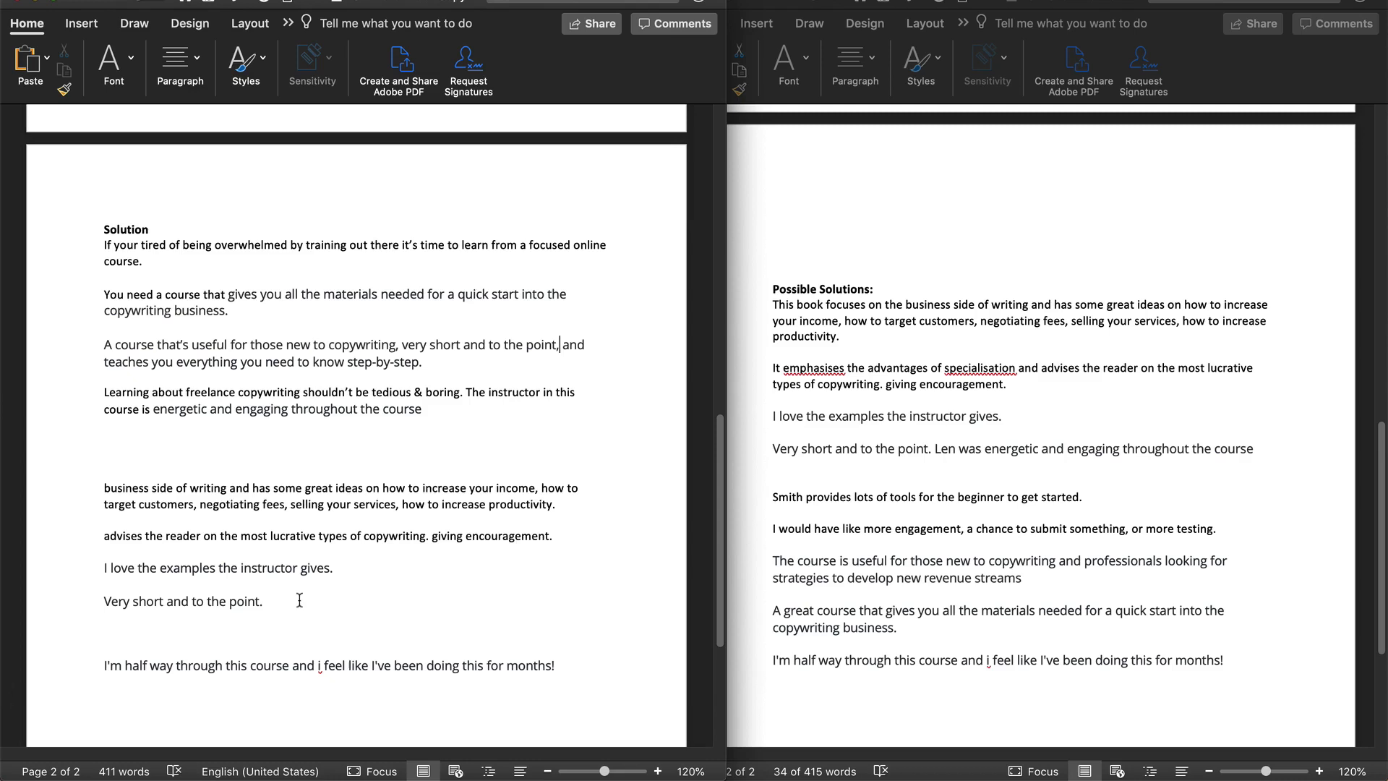
{"action": "left_click_drag", "start_coordinate": [299, 601], "coordinate": [96, 599]}
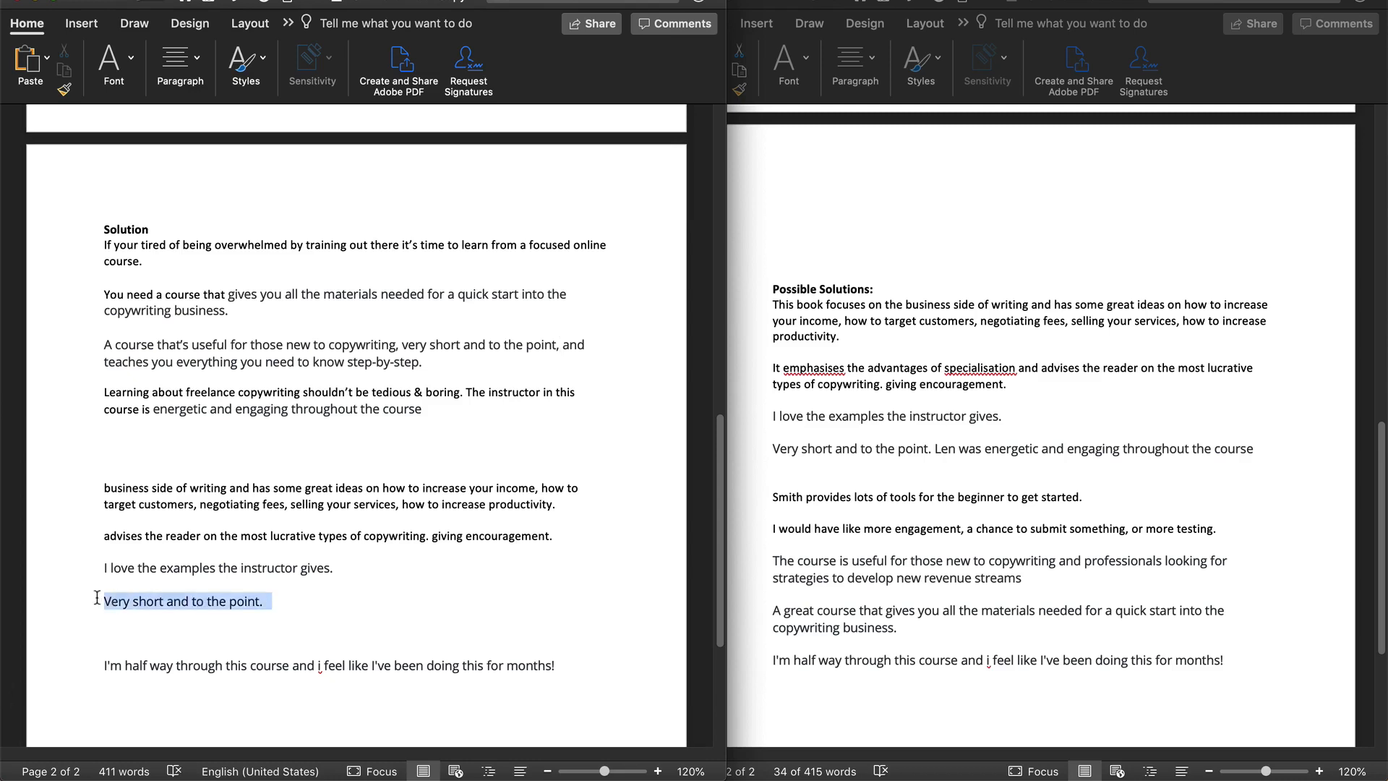
{"action": "key", "text": "BackSpace"}
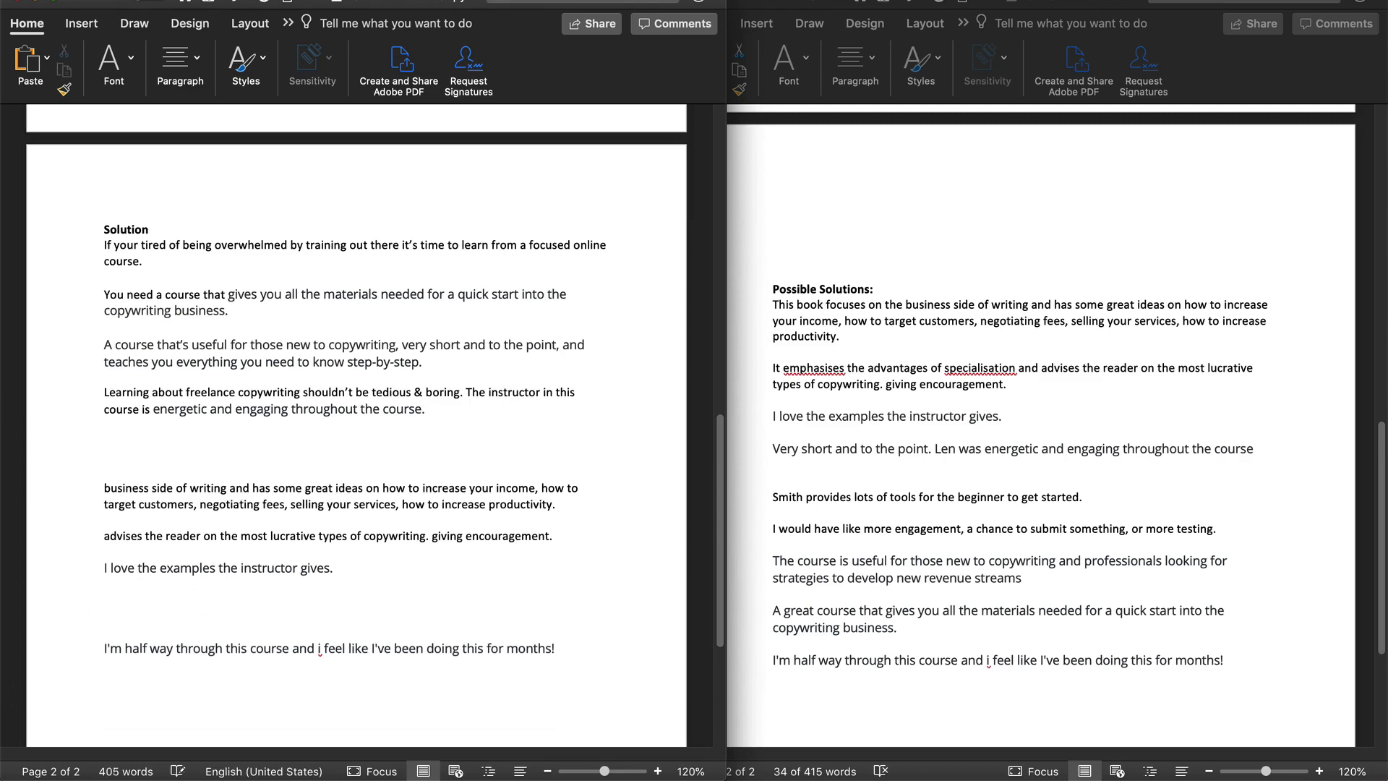
Add "The course is also filled with examples that the instructor gives" after the instructor sentence and delete the matching note about examples.
{"action": "type", "text": "he course is also fille"}
{"action": "type", "text": "d "}
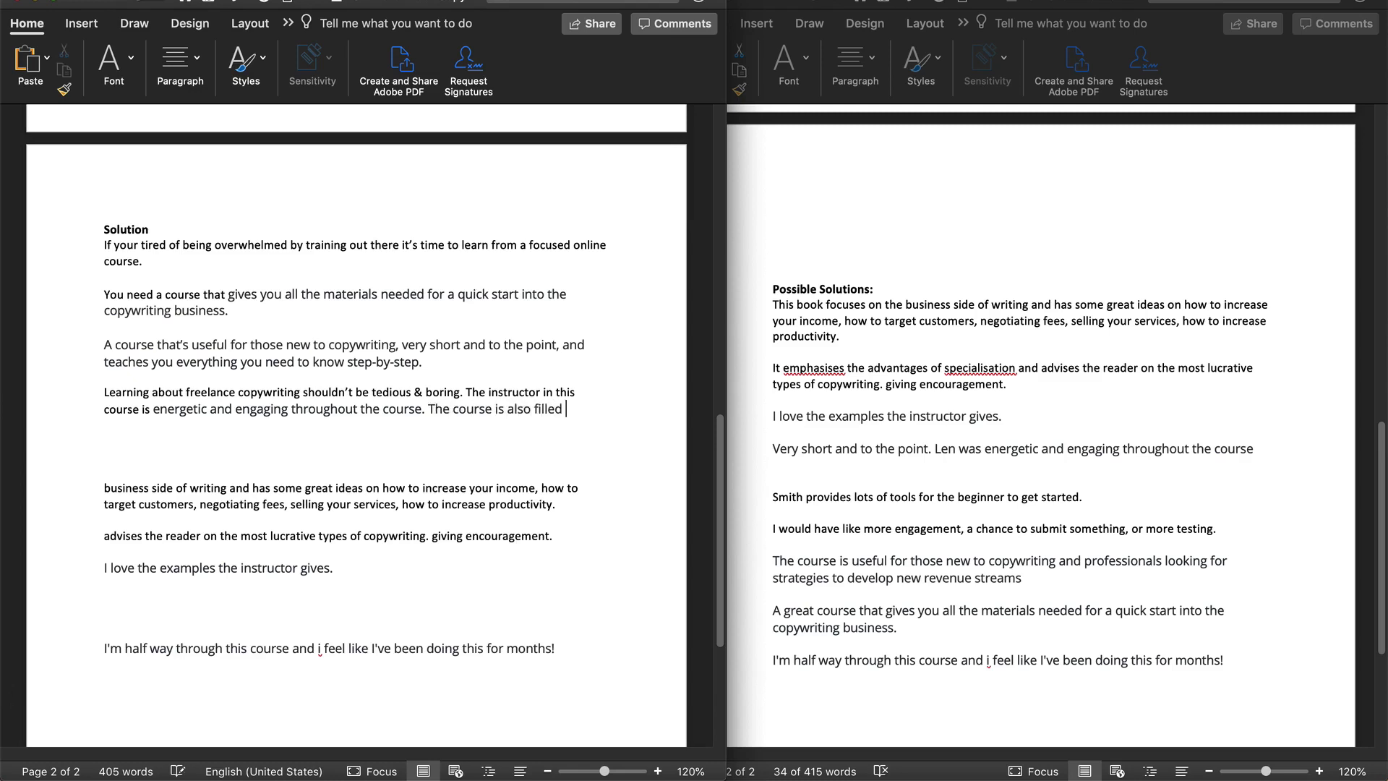
{"action": "type", "text": "with examples that"}
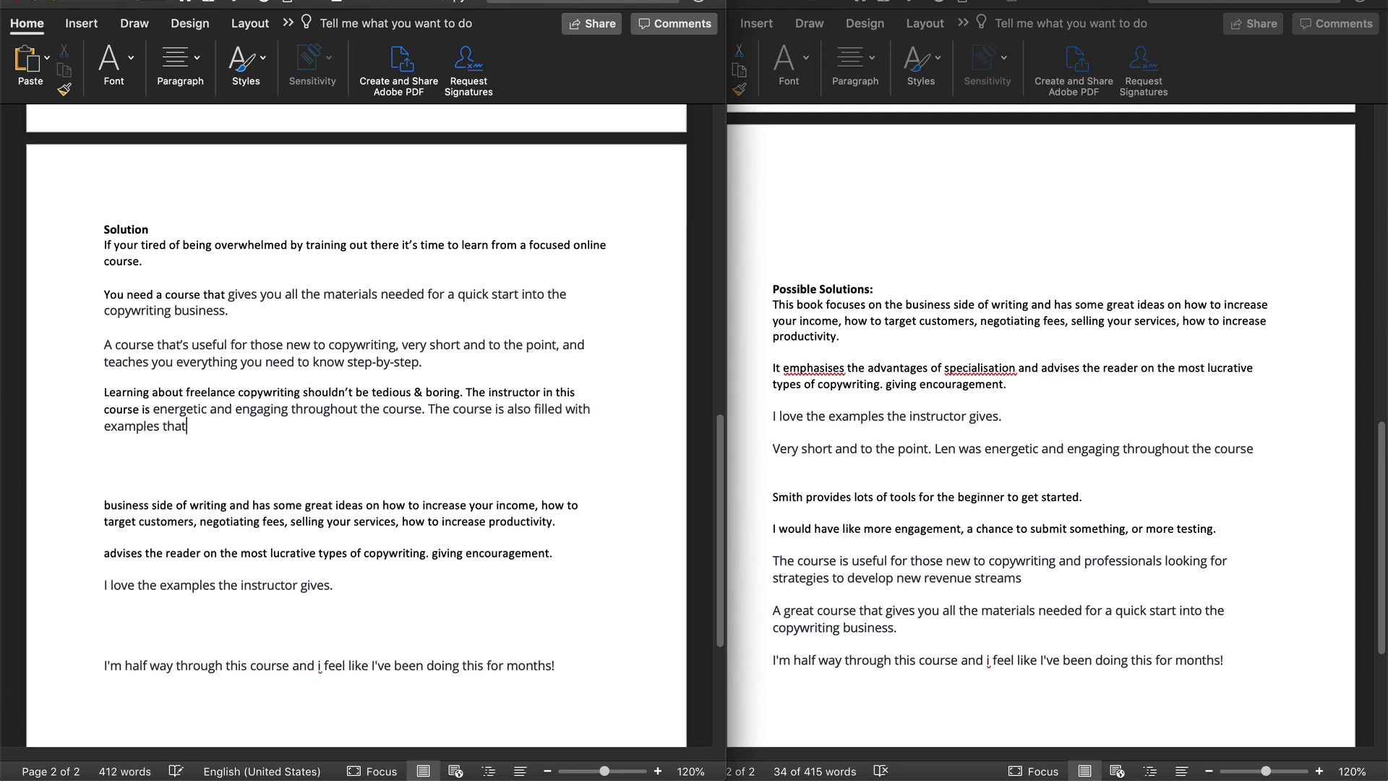
{"action": "type", "text": " the instructor gives"}
{"action": "left_click_drag", "start_coordinate": [310, 583], "coordinate": [126, 572]}
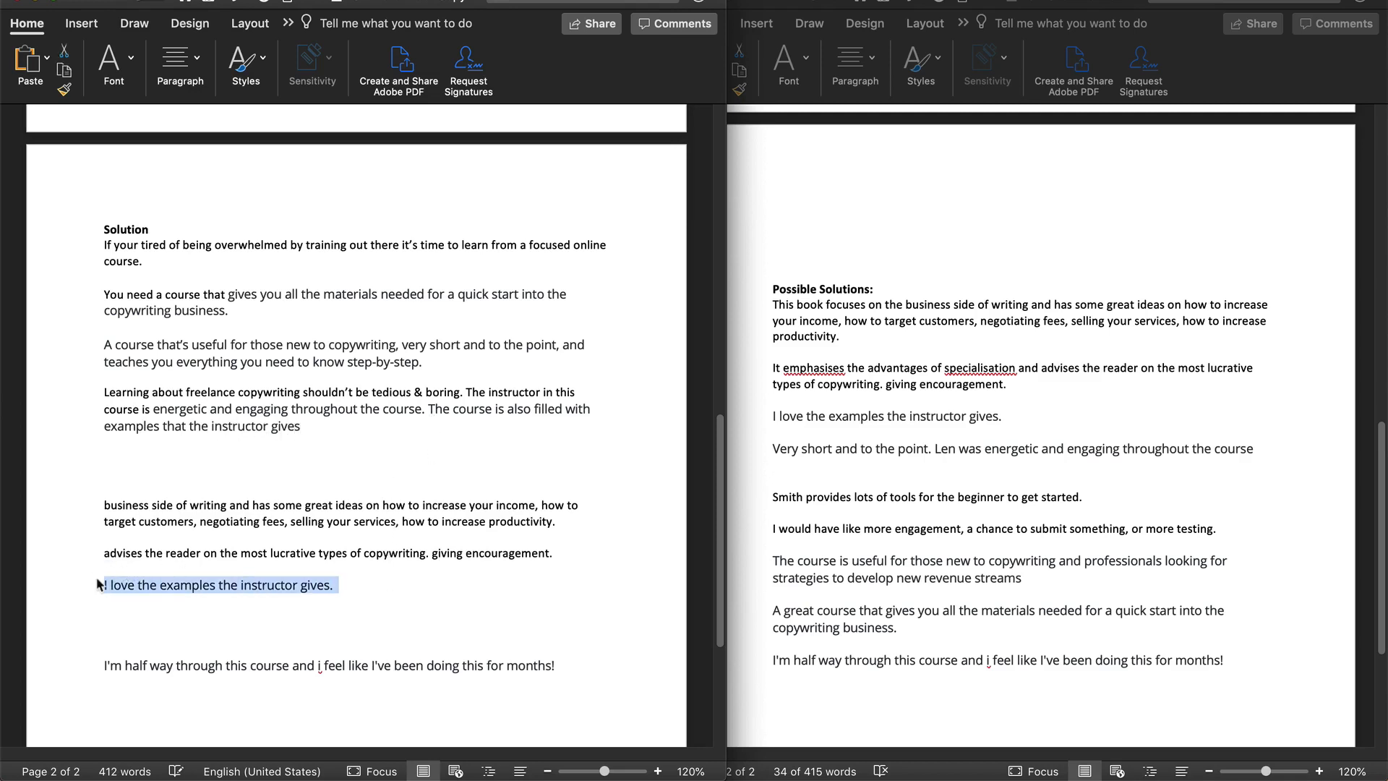
{"action": "key", "text": "BackSpace"}
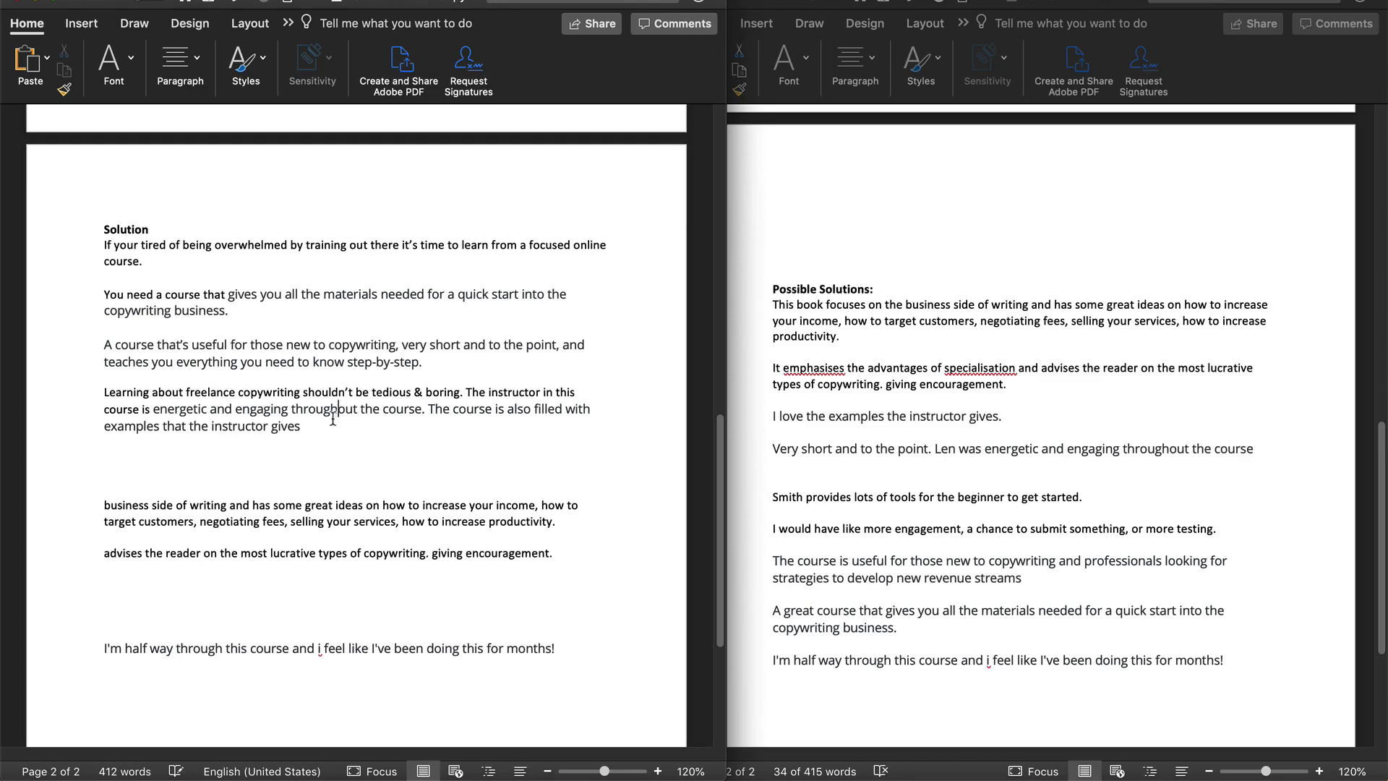
Move the note "I'm half way through this course and i feel like I've been doing this for months!" into a new paragraph below the instructor paragraph.
{"action": "left_click", "coordinate": [354, 440]}
{"action": "key", "text": "Return"}
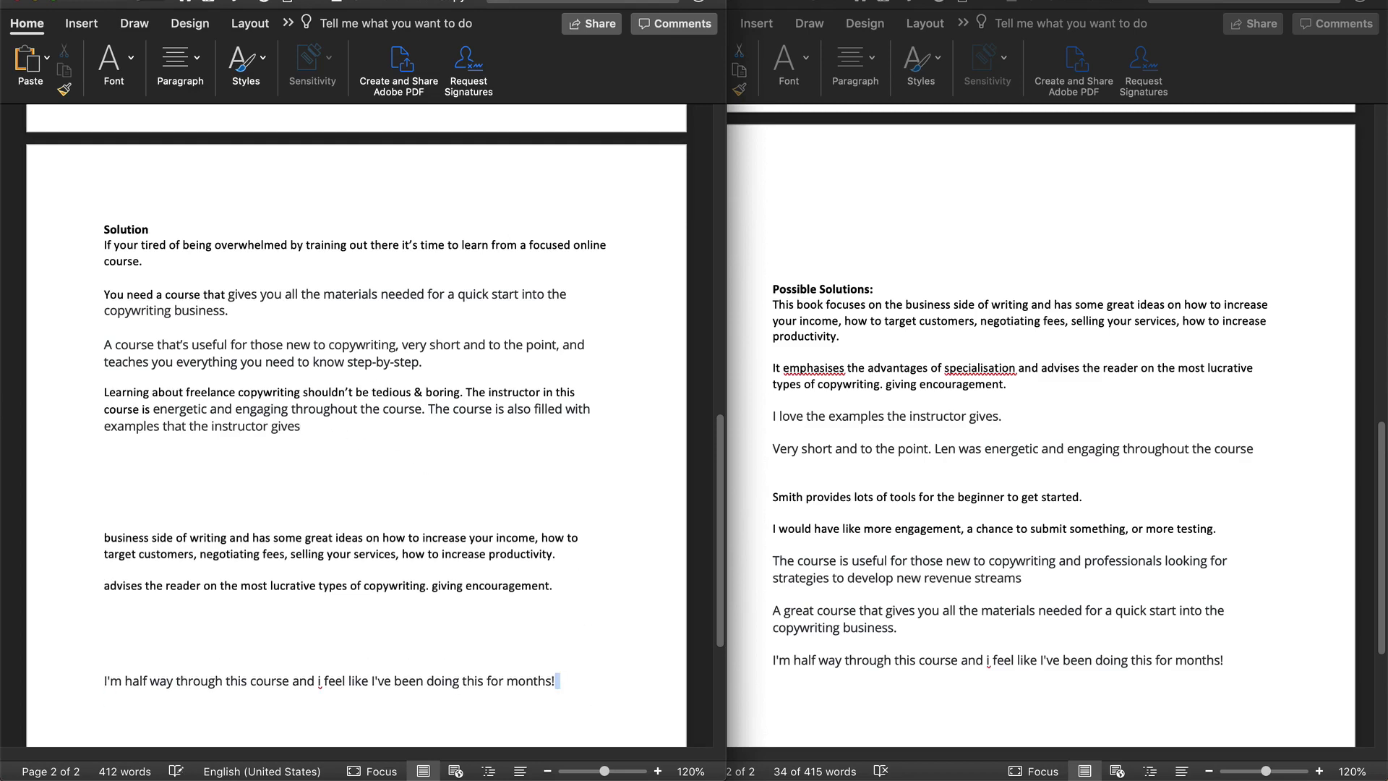
{"action": "left_click", "coordinate": [68, 680]}
{"action": "key", "text": "super+c"}
{"action": "key", "text": "BackSpace"}
{"action": "left_click", "coordinate": [213, 470]}
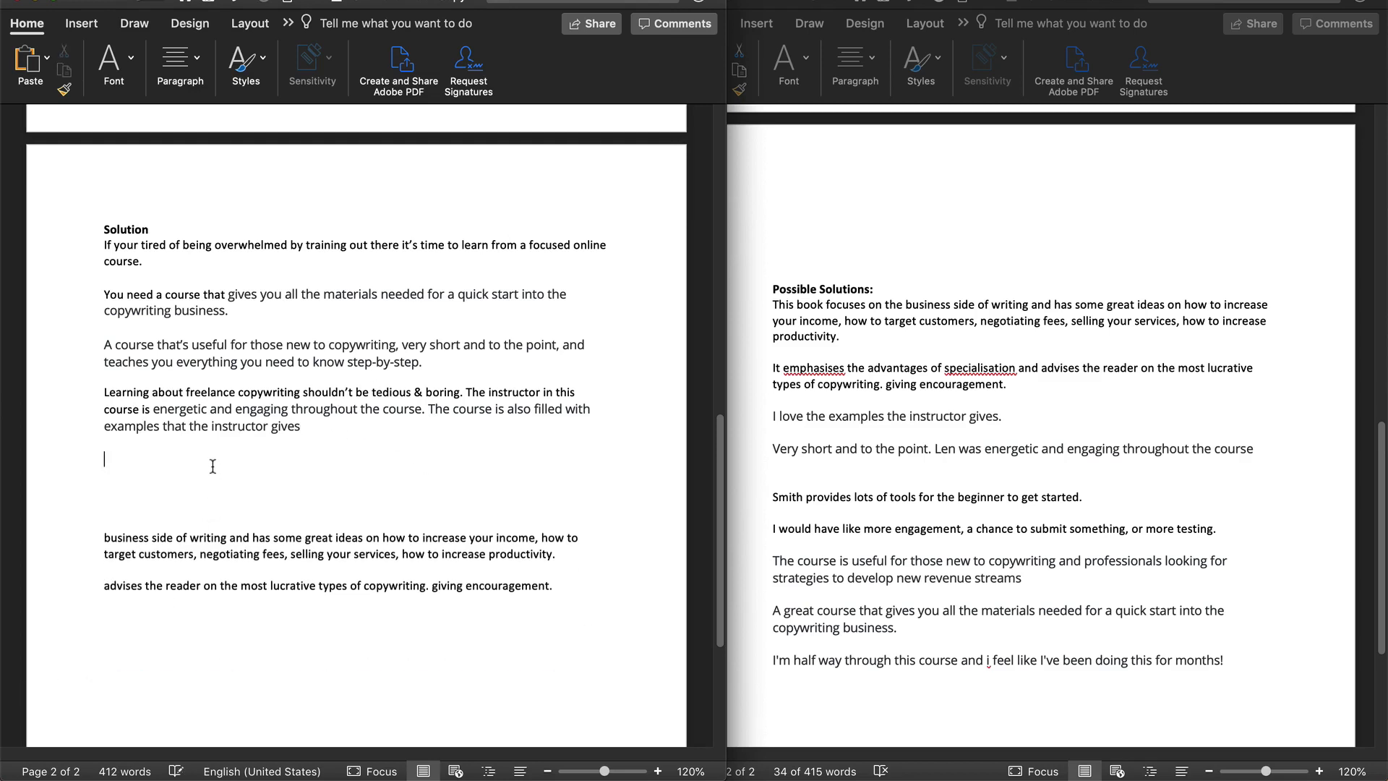
{"action": "key", "text": "super+v"}
Reword the moved line as "By the time you make it half way through this course you'll feel like you've been doing this for months!".
{"action": "double_click", "coordinate": [115, 461]}
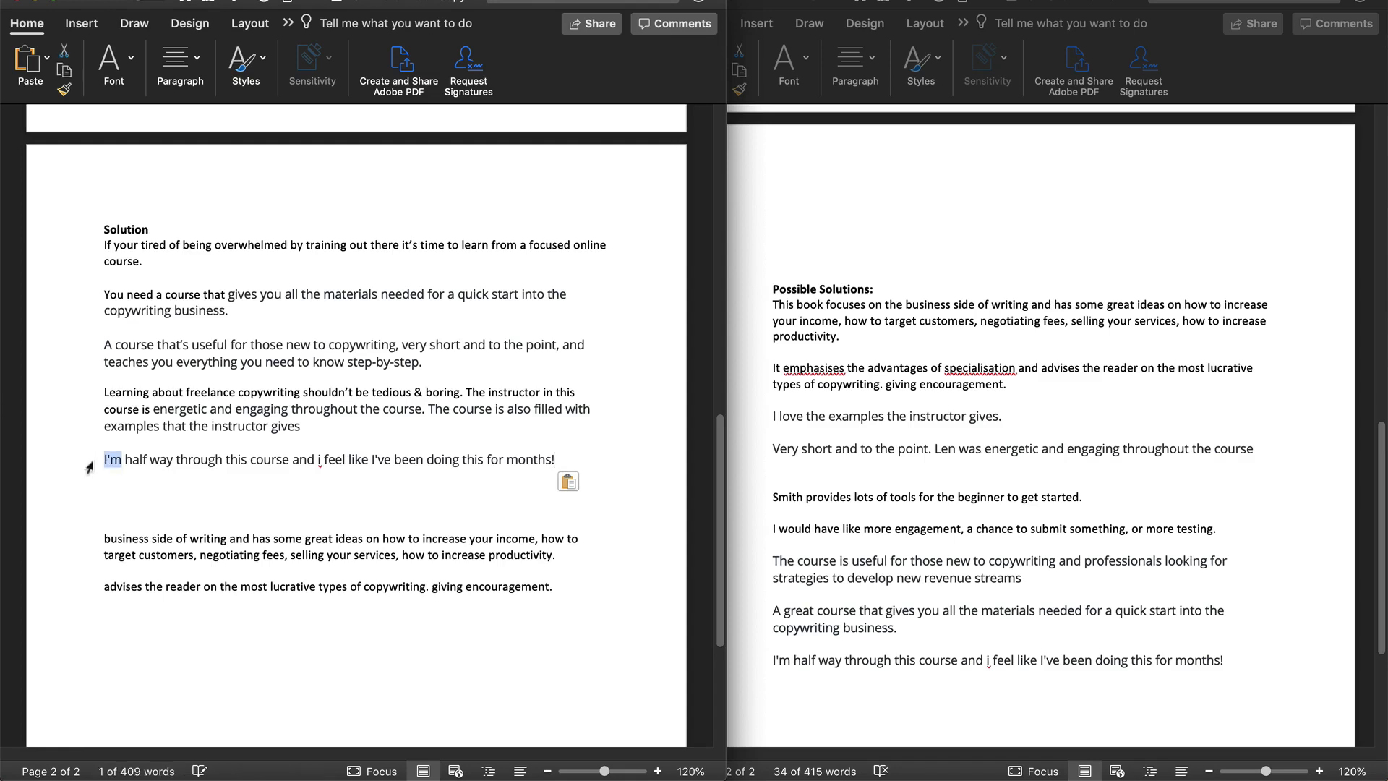
{"action": "type", "text": "By the time you make it"}
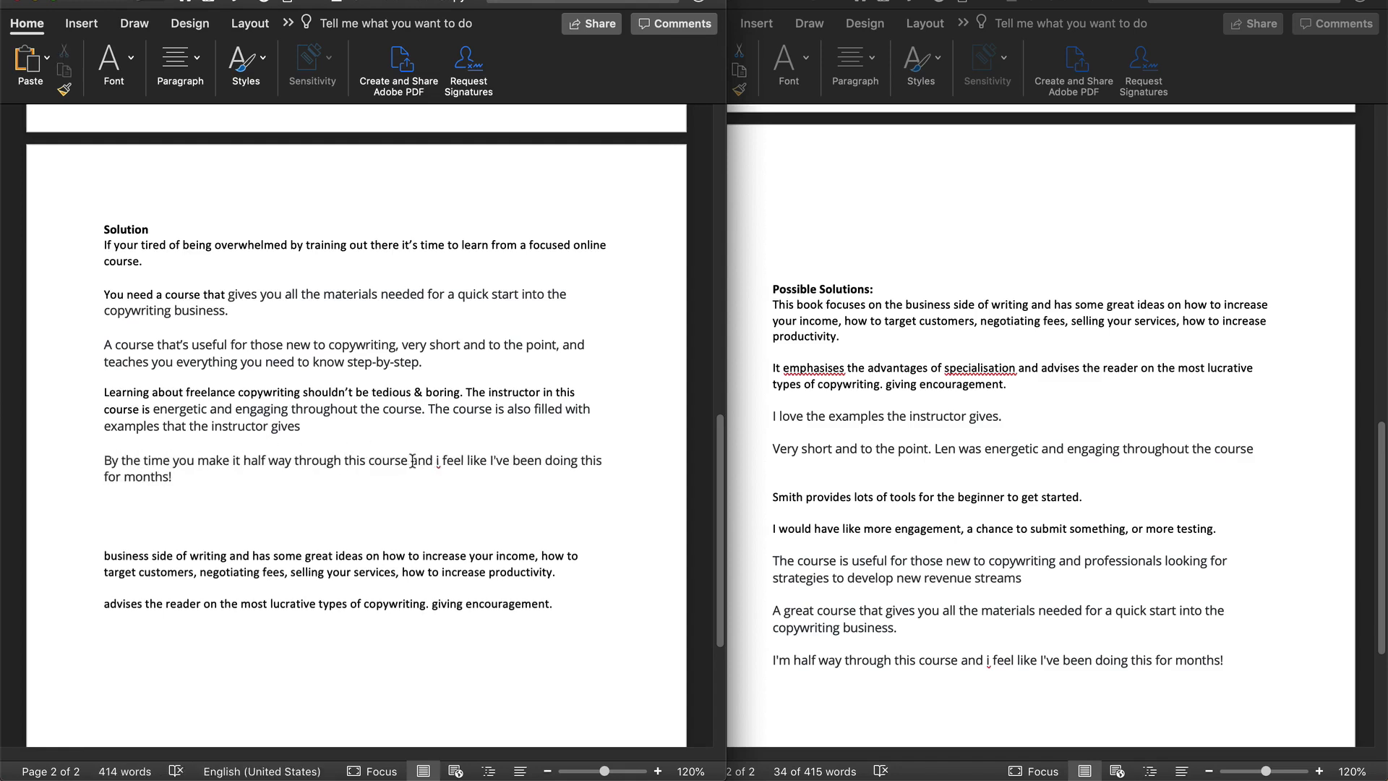
{"action": "left_click_drag", "start_coordinate": [414, 461], "coordinate": [448, 461]}
{"action": "type", "text": "you'l"}
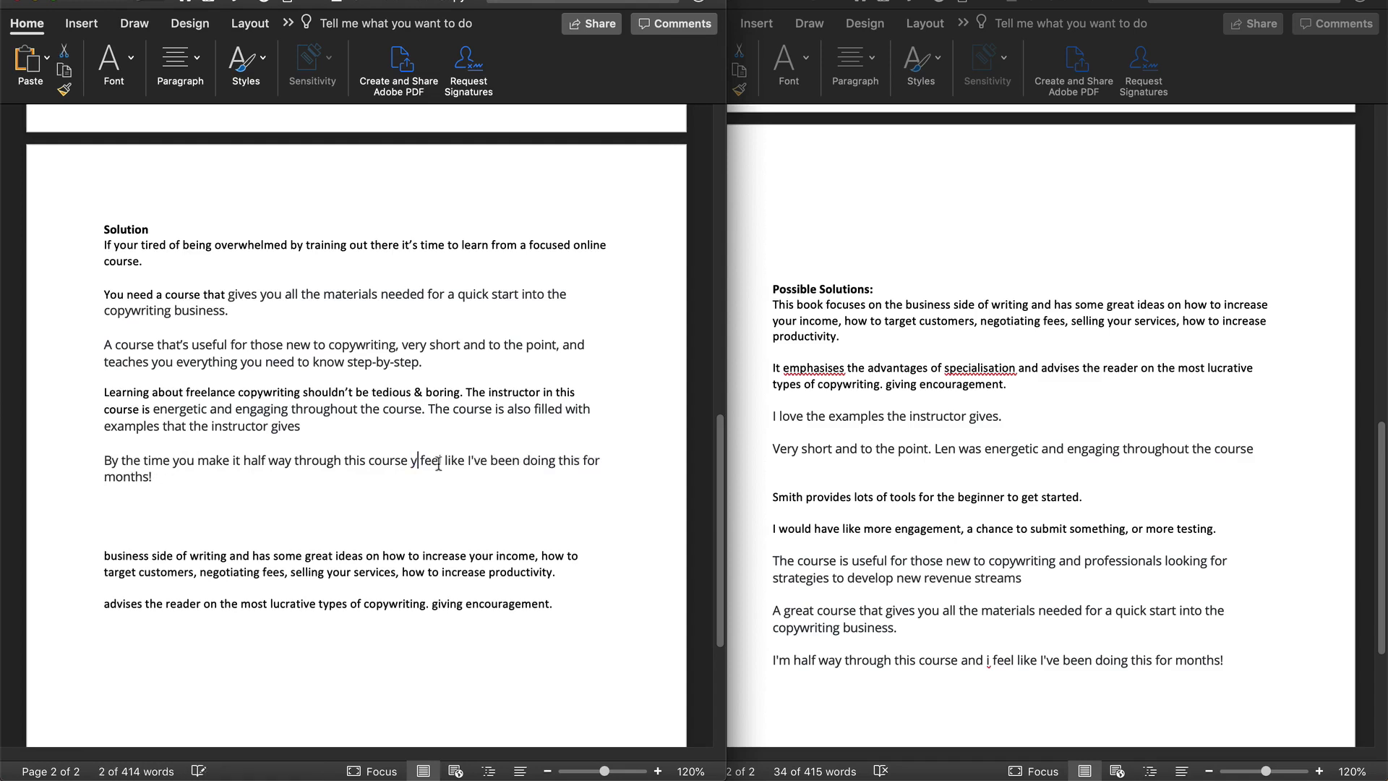
{"action": "type", "text": "l"}
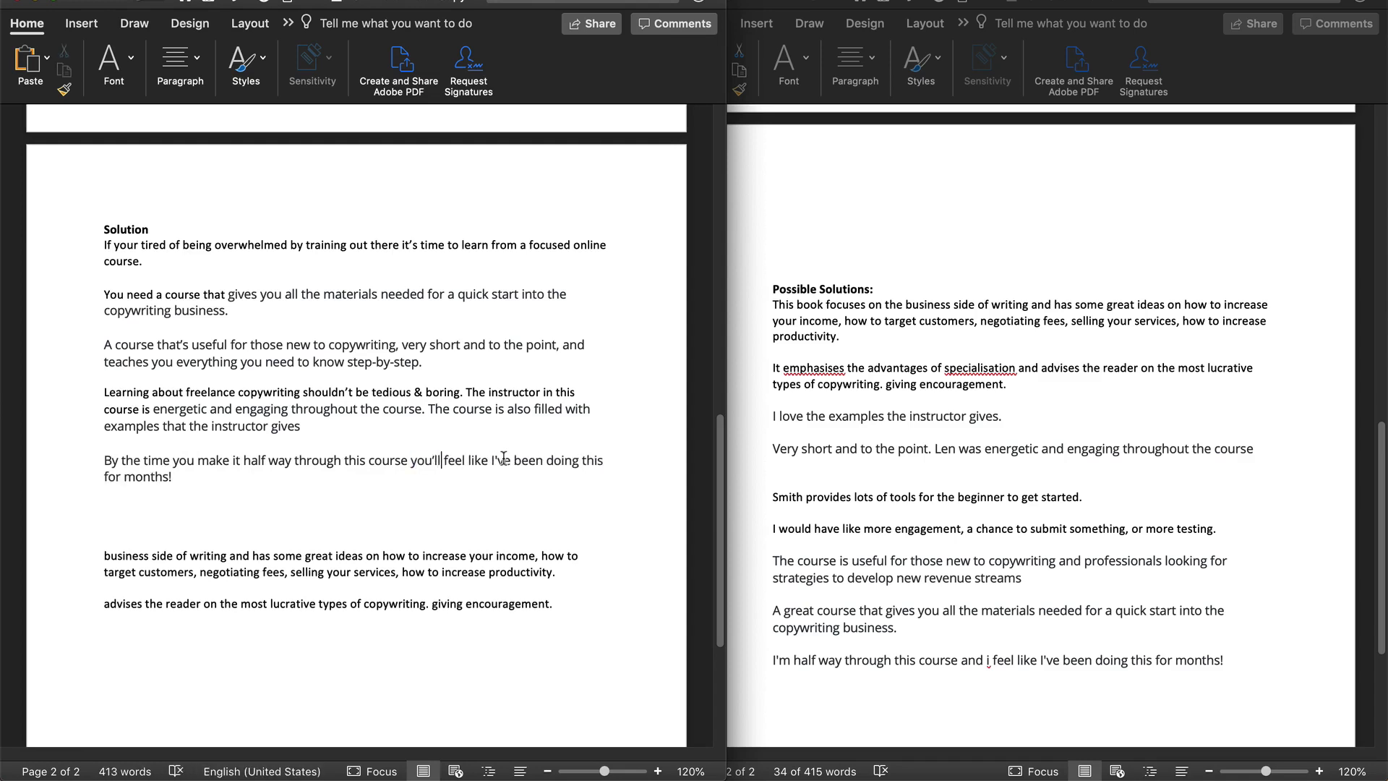
{"action": "left_click", "coordinate": [499, 460]}
{"action": "key", "text": "BackSpace"}
{"action": "type", "text": "you"}
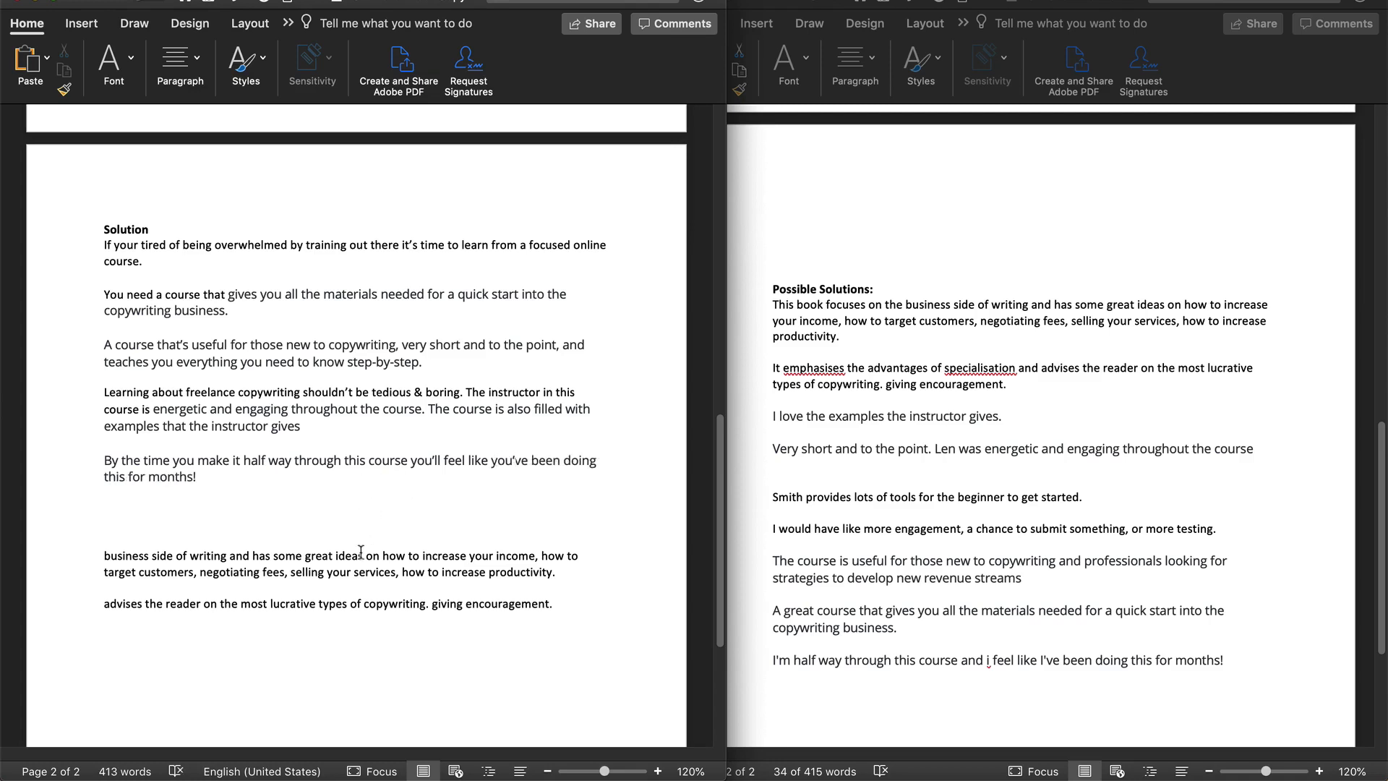
Remove the leftover notes about the business side of writing and the most lucrative types of copywriting from below the Solution copy.
{"action": "left_click", "coordinate": [348, 479]}
{"action": "left_click_drag", "start_coordinate": [242, 477], "coordinate": [103, 461]}
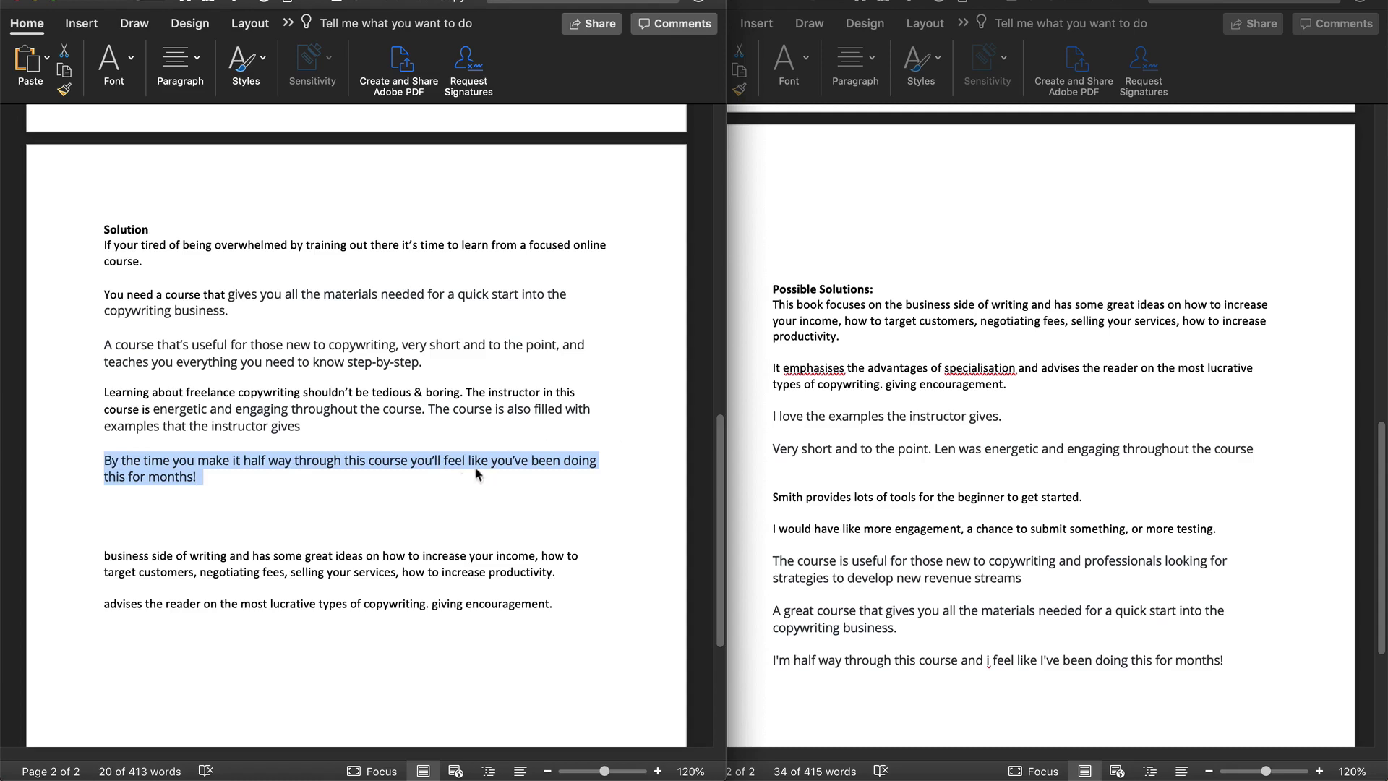
{"action": "left_click", "coordinate": [375, 489]}
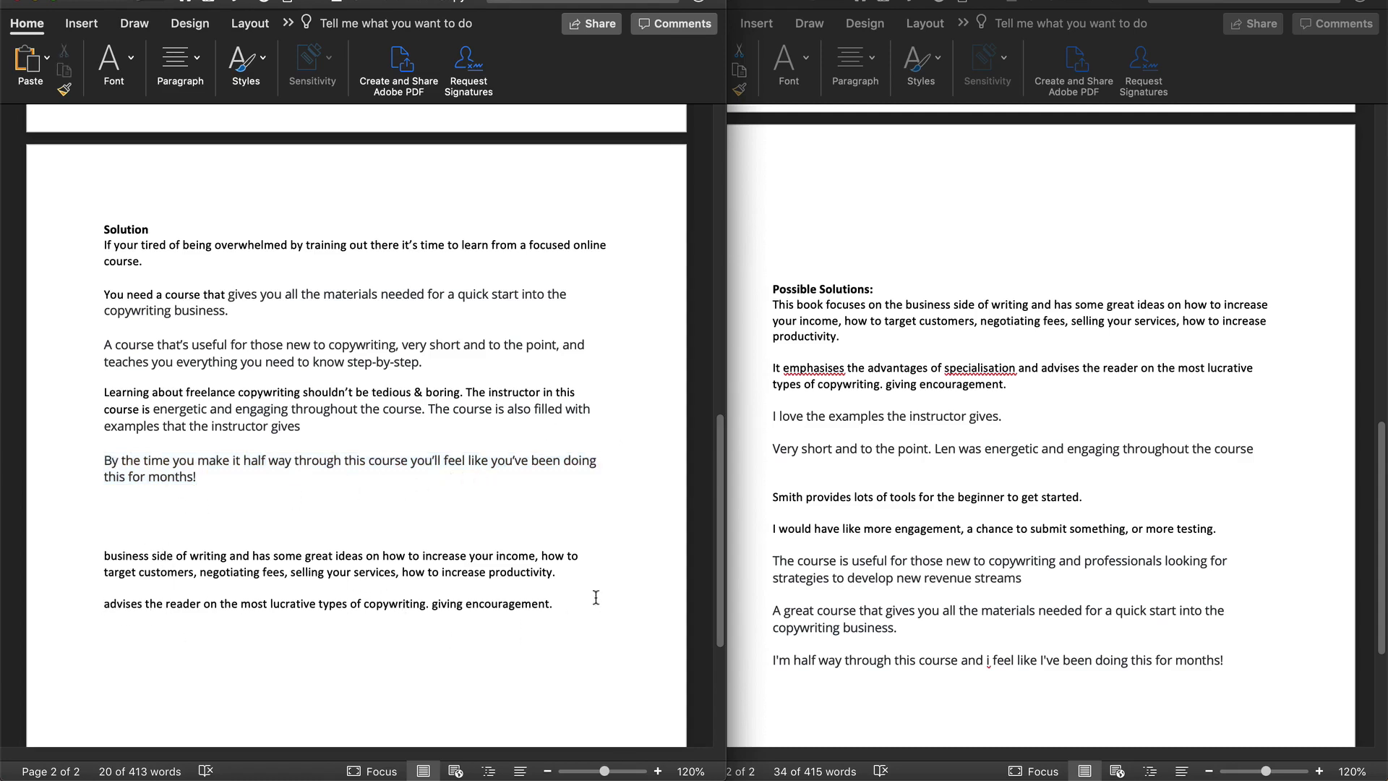
{"action": "left_click_drag", "start_coordinate": [590, 603], "coordinate": [104, 555]}
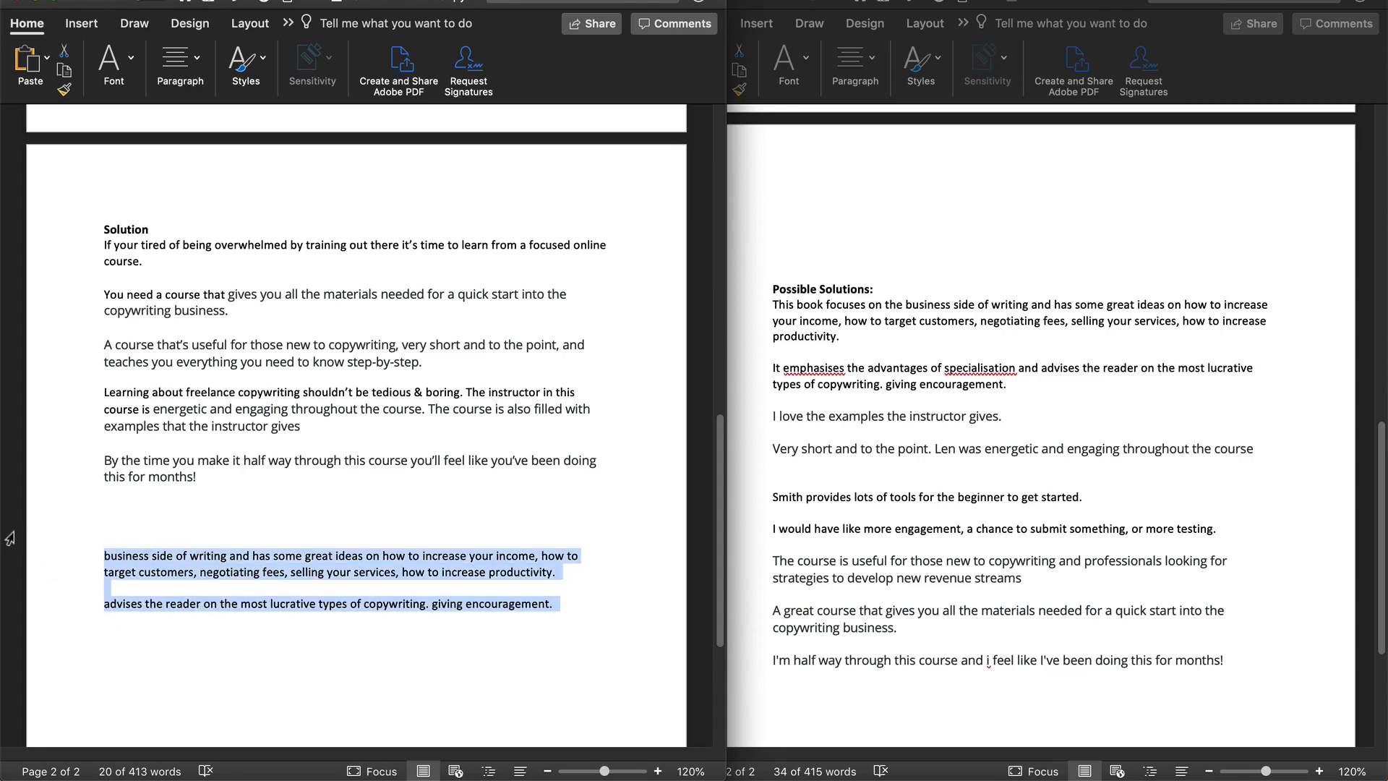
{"action": "key", "text": "ctrl+x"}
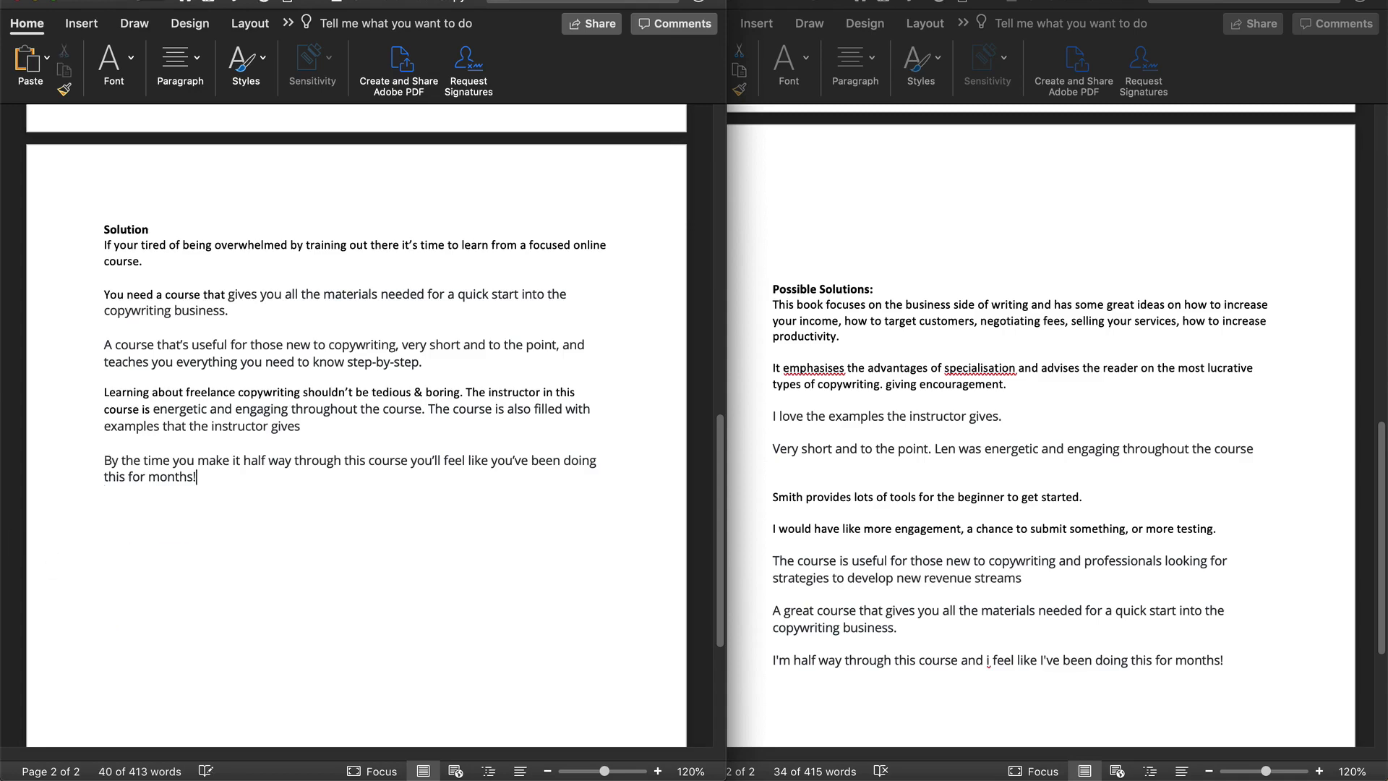
Review the draft's Pain, Agitate and Solution sections alongside the target market and pain points in the research notes.
{"action": "scroll", "coordinate": [225, 512], "scroll_direction": "up", "scroll_amount": 10}
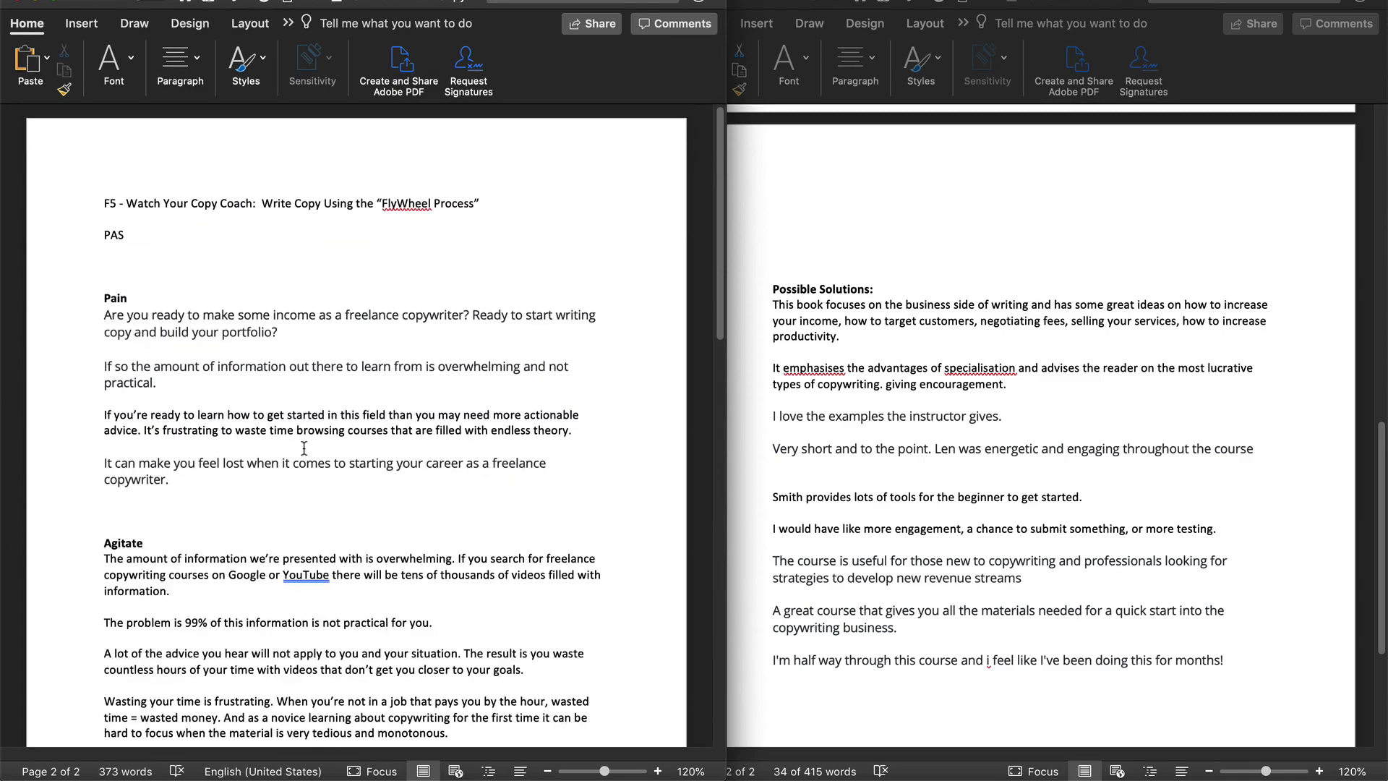
{"action": "scroll", "coordinate": [188, 419], "scroll_direction": "down", "scroll_amount": 8}
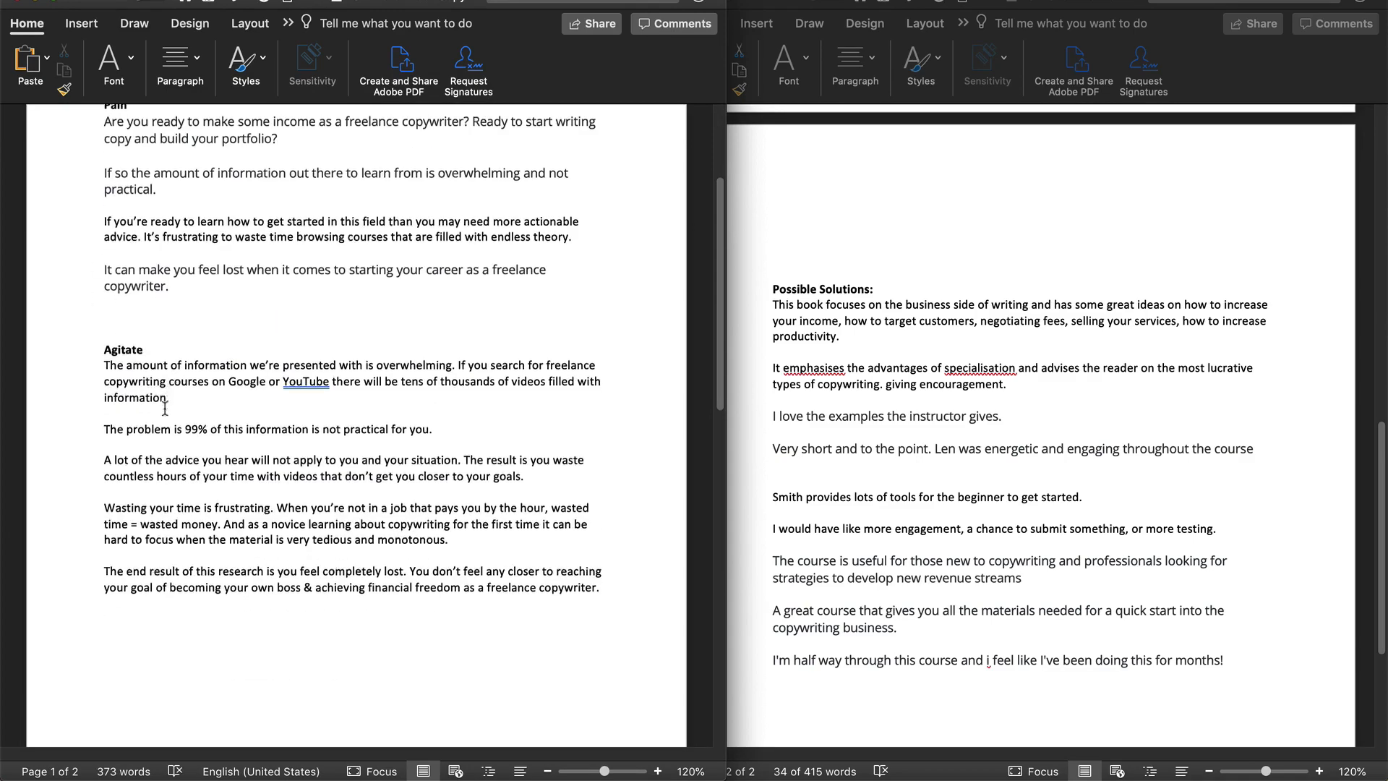
{"action": "scroll", "coordinate": [188, 419], "scroll_direction": "down", "scroll_amount": 5}
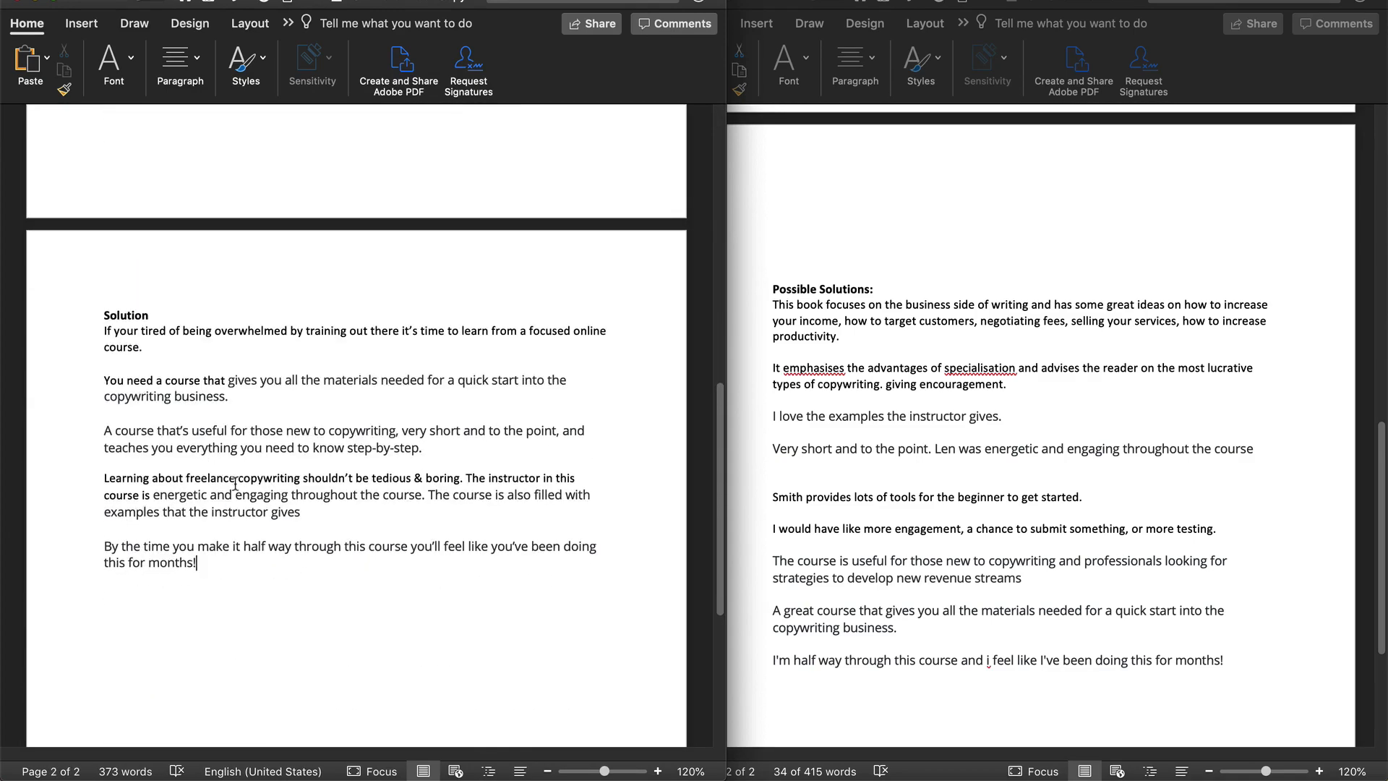
{"action": "scroll", "coordinate": [236, 486], "scroll_direction": "up", "scroll_amount": 12}
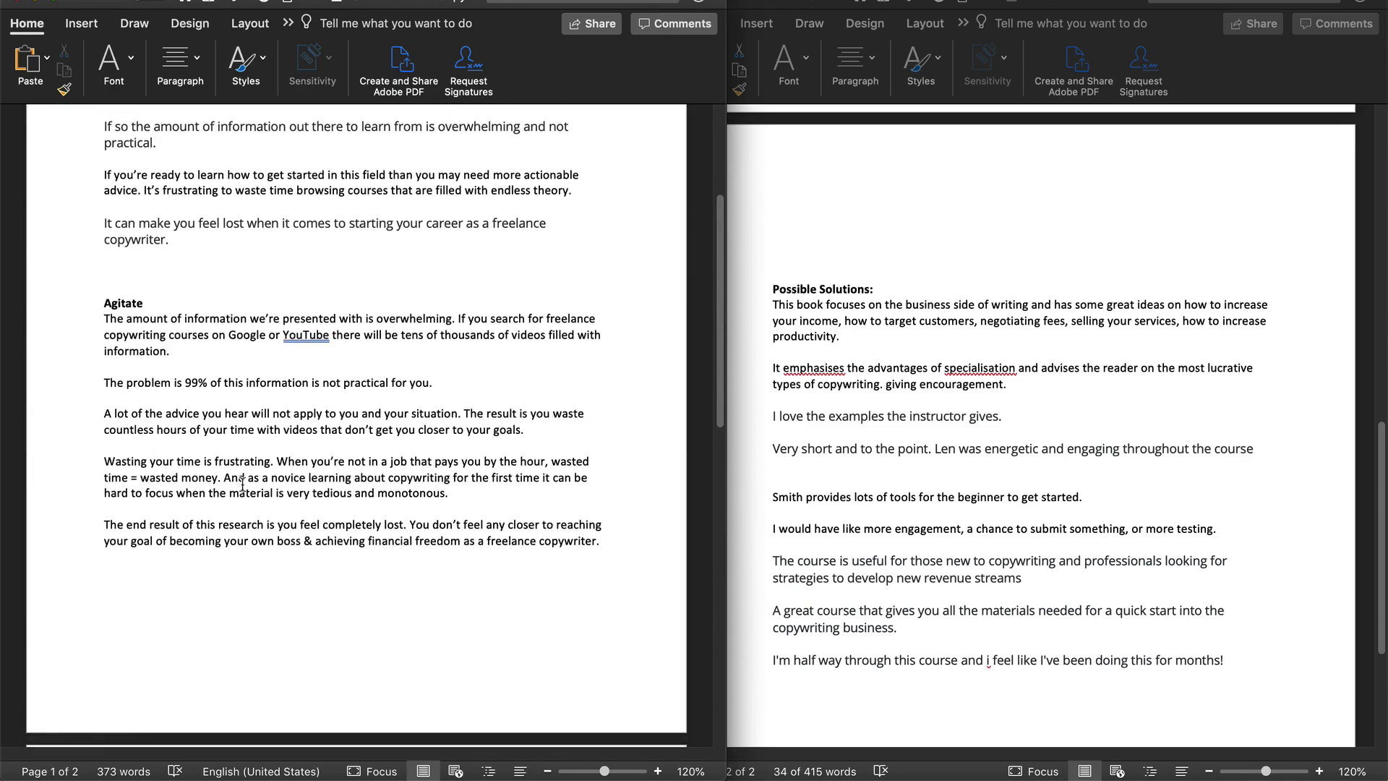
{"action": "scroll", "coordinate": [246, 482], "scroll_direction": "up", "scroll_amount": 3}
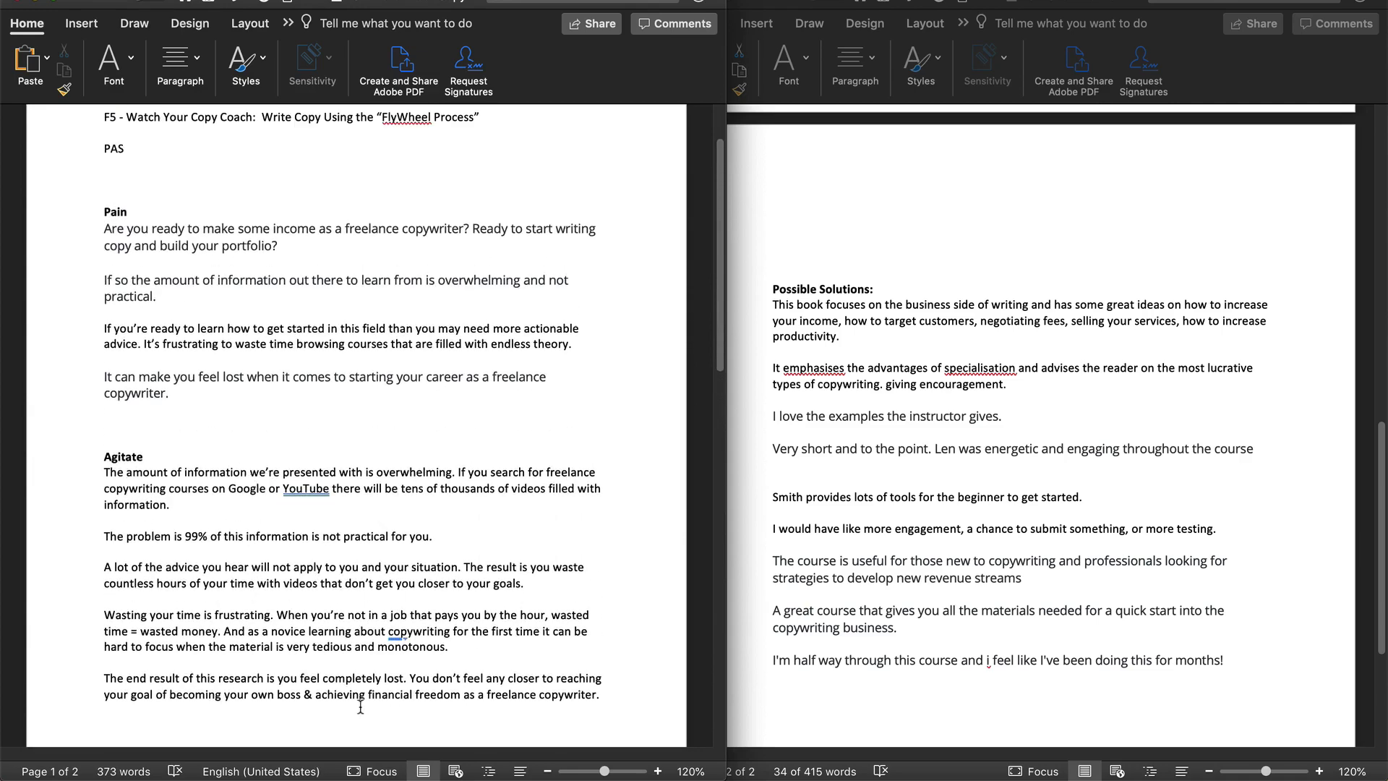
{"action": "scroll", "coordinate": [614, 390], "scroll_direction": "up", "scroll_amount": 3}
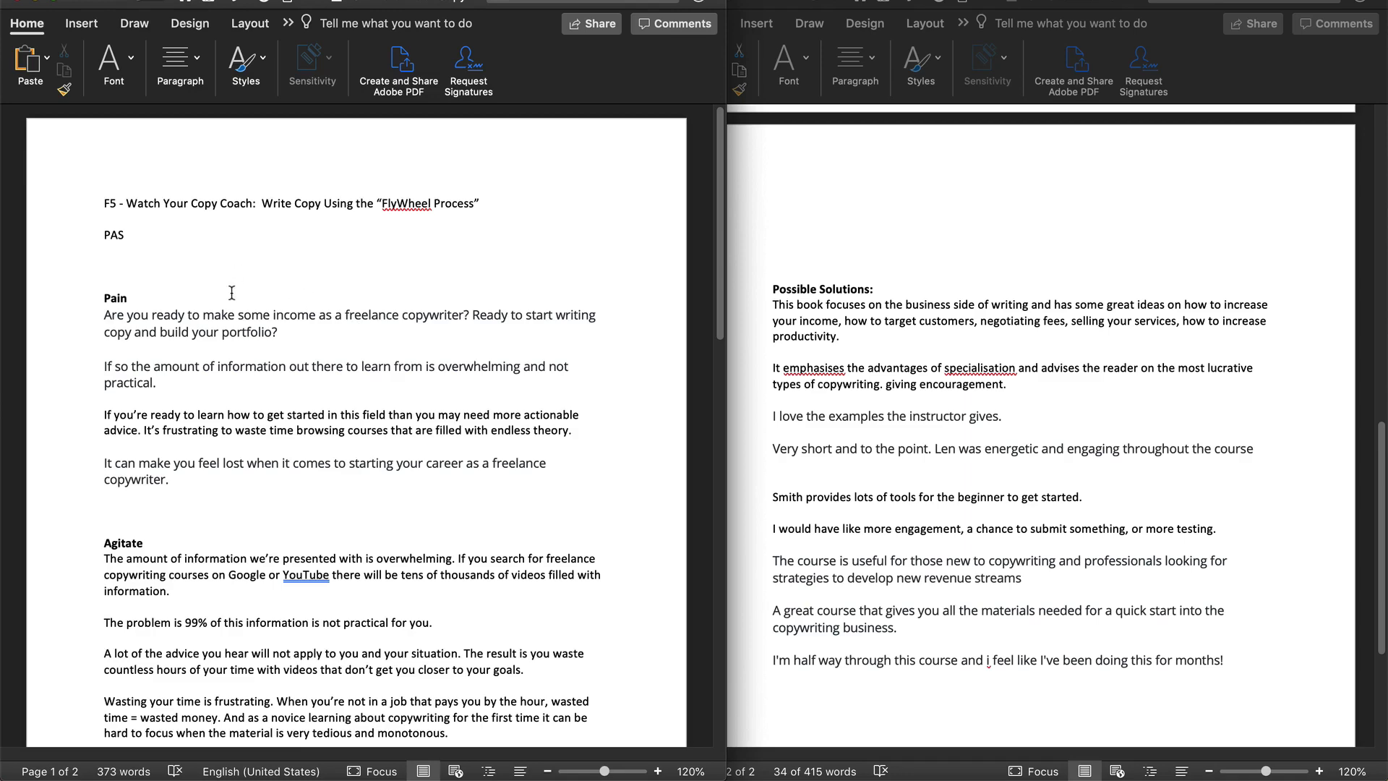
{"action": "scroll", "coordinate": [232, 292], "scroll_direction": "down", "scroll_amount": 15}
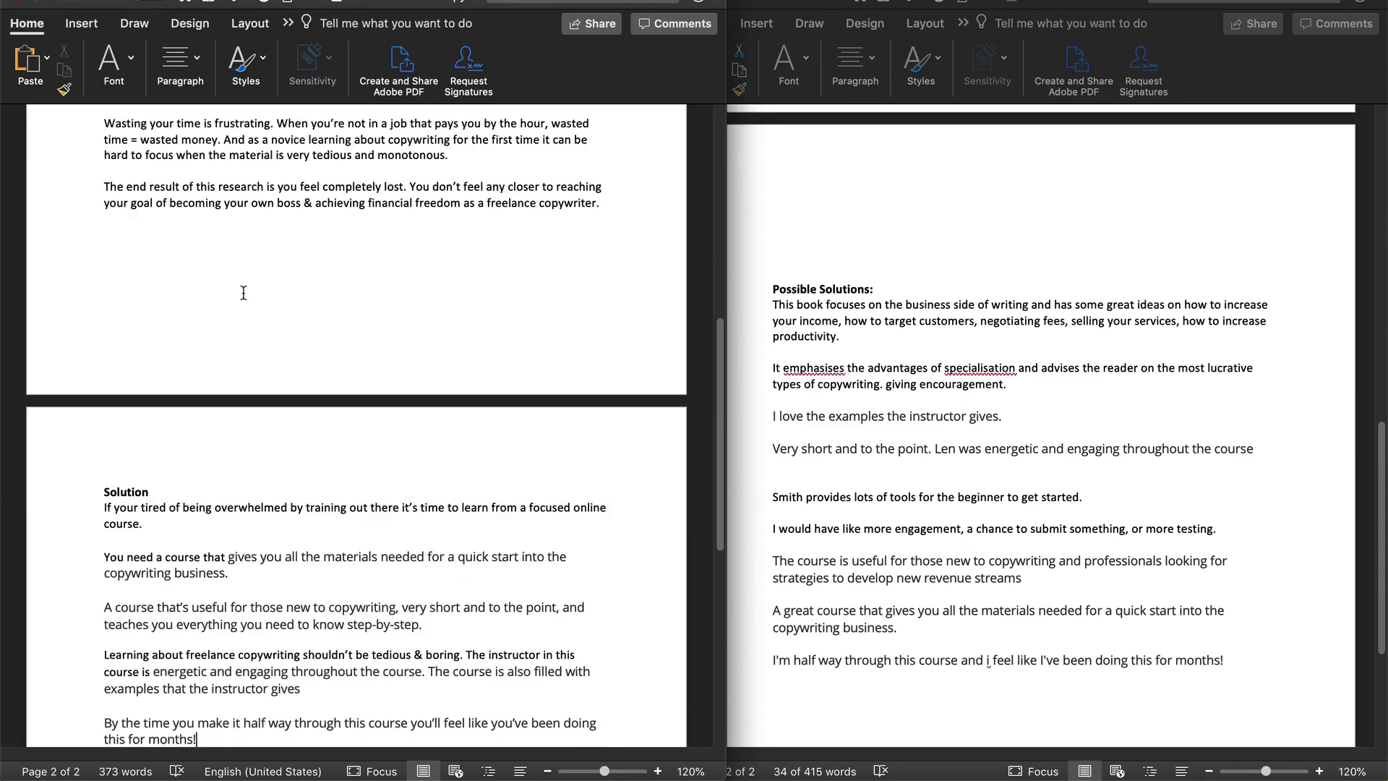
{"action": "scroll", "coordinate": [244, 292], "scroll_direction": "down", "scroll_amount": 6}
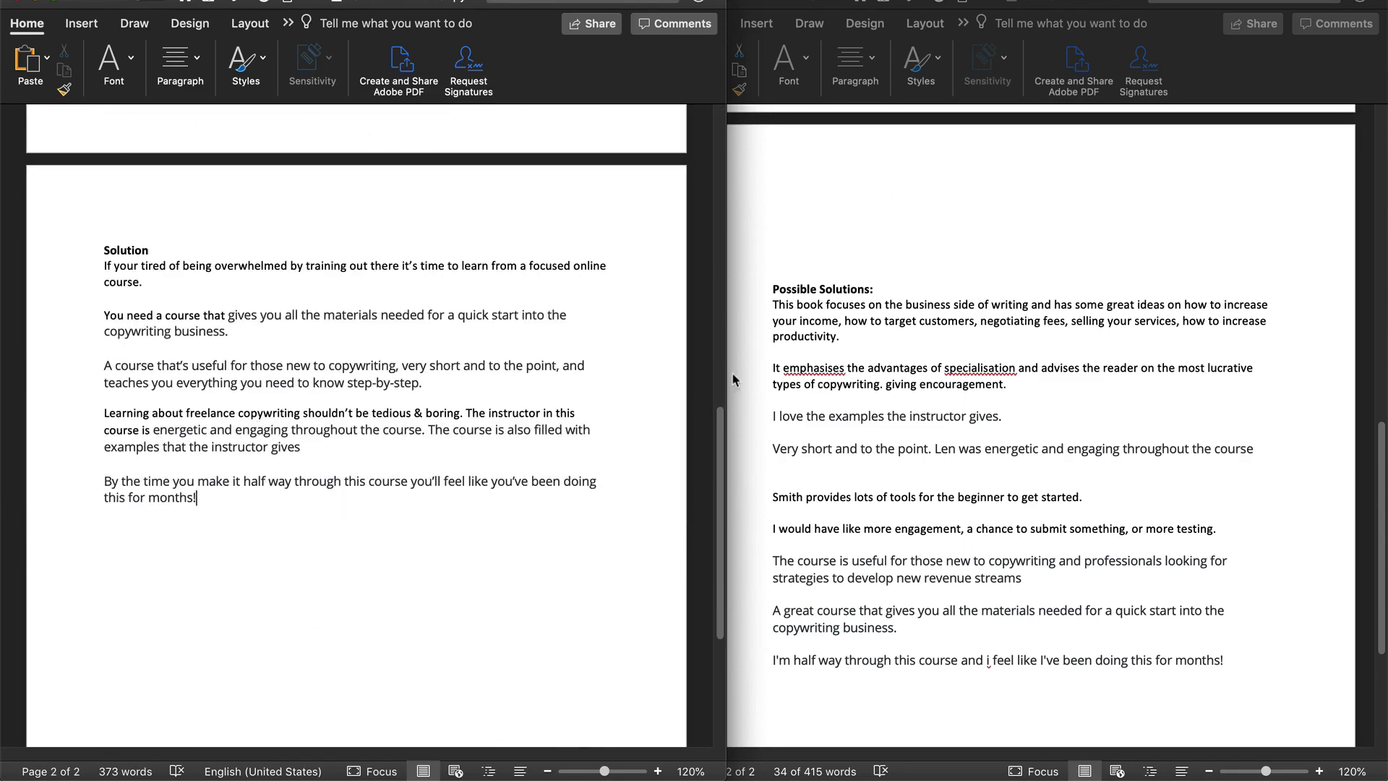
{"action": "scroll", "coordinate": [369, 229], "scroll_direction": "up", "scroll_amount": 20}
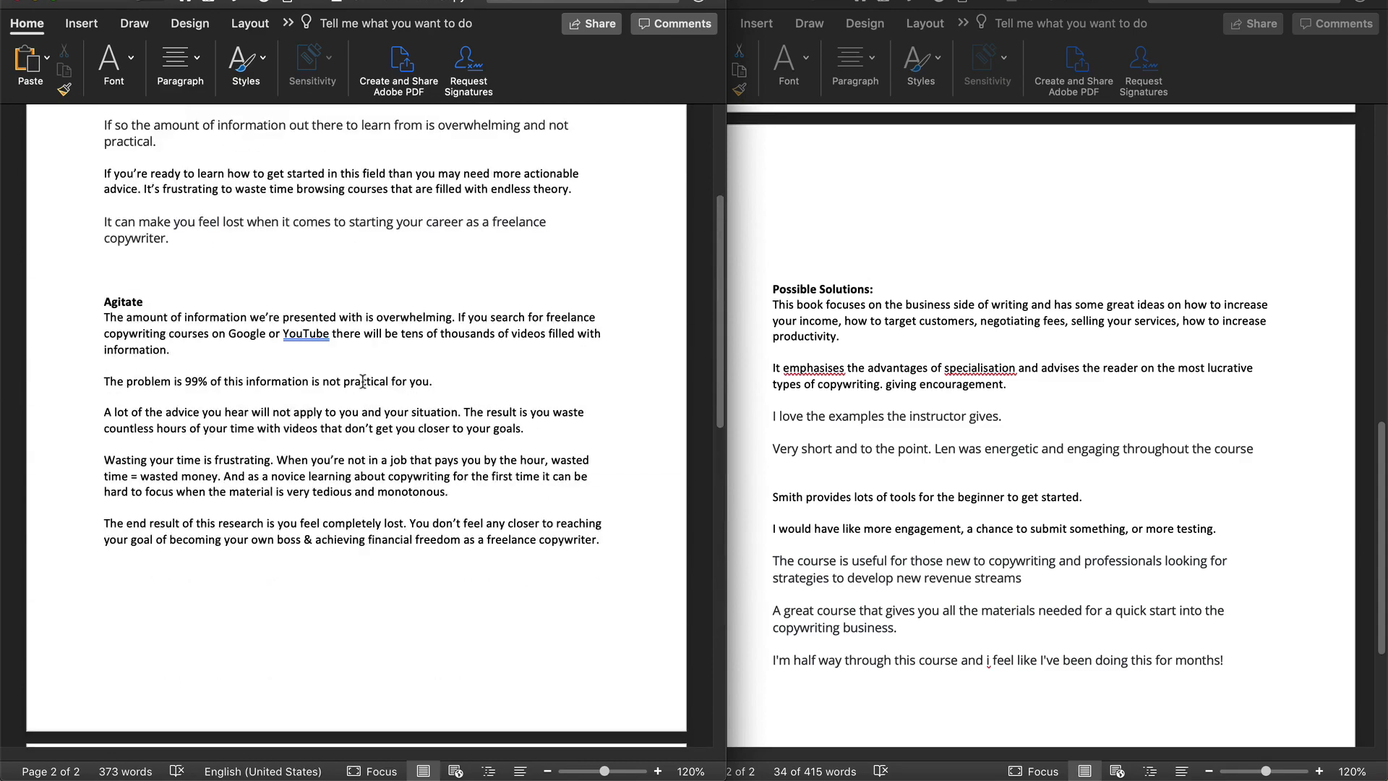
{"action": "scroll", "coordinate": [402, 470], "scroll_direction": "down", "scroll_amount": 3}
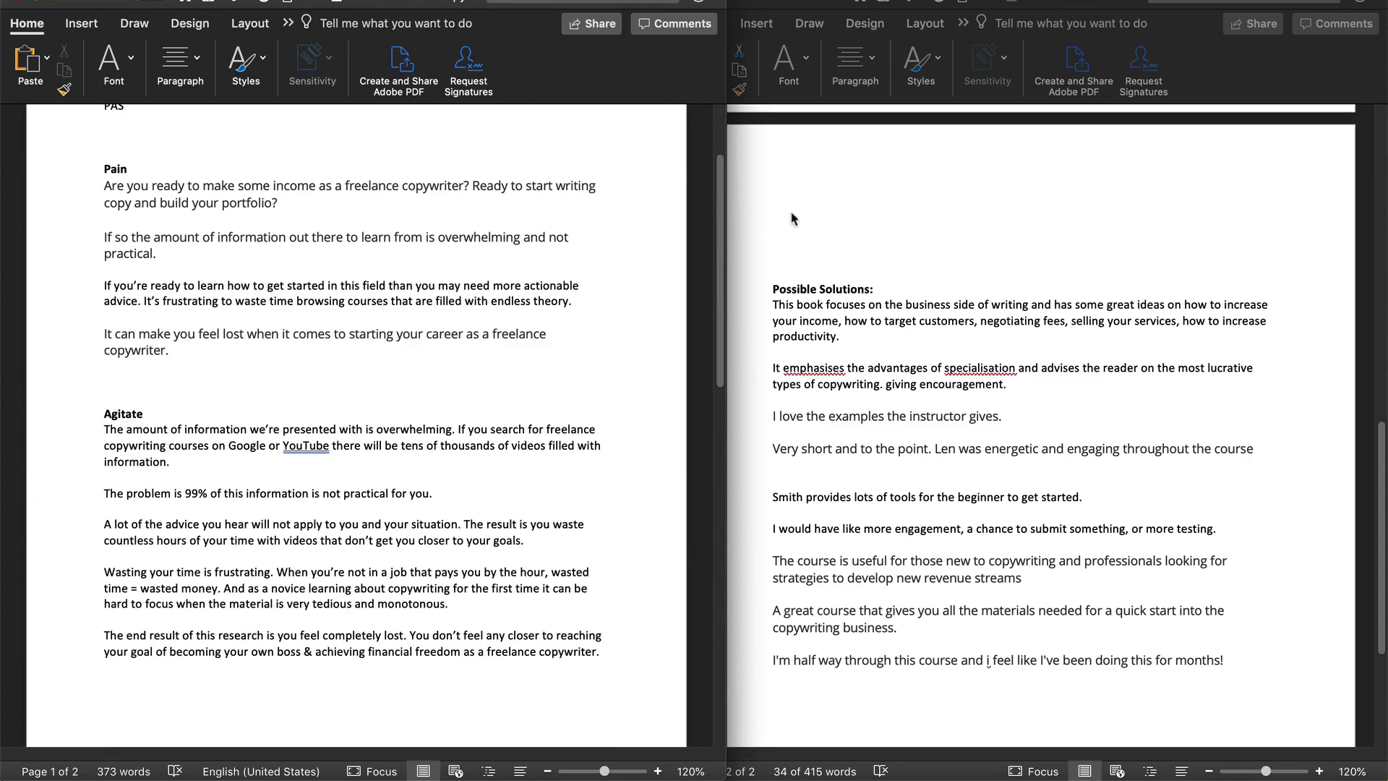
{"action": "scroll", "coordinate": [950, 296], "scroll_direction": "up", "scroll_amount": 15}
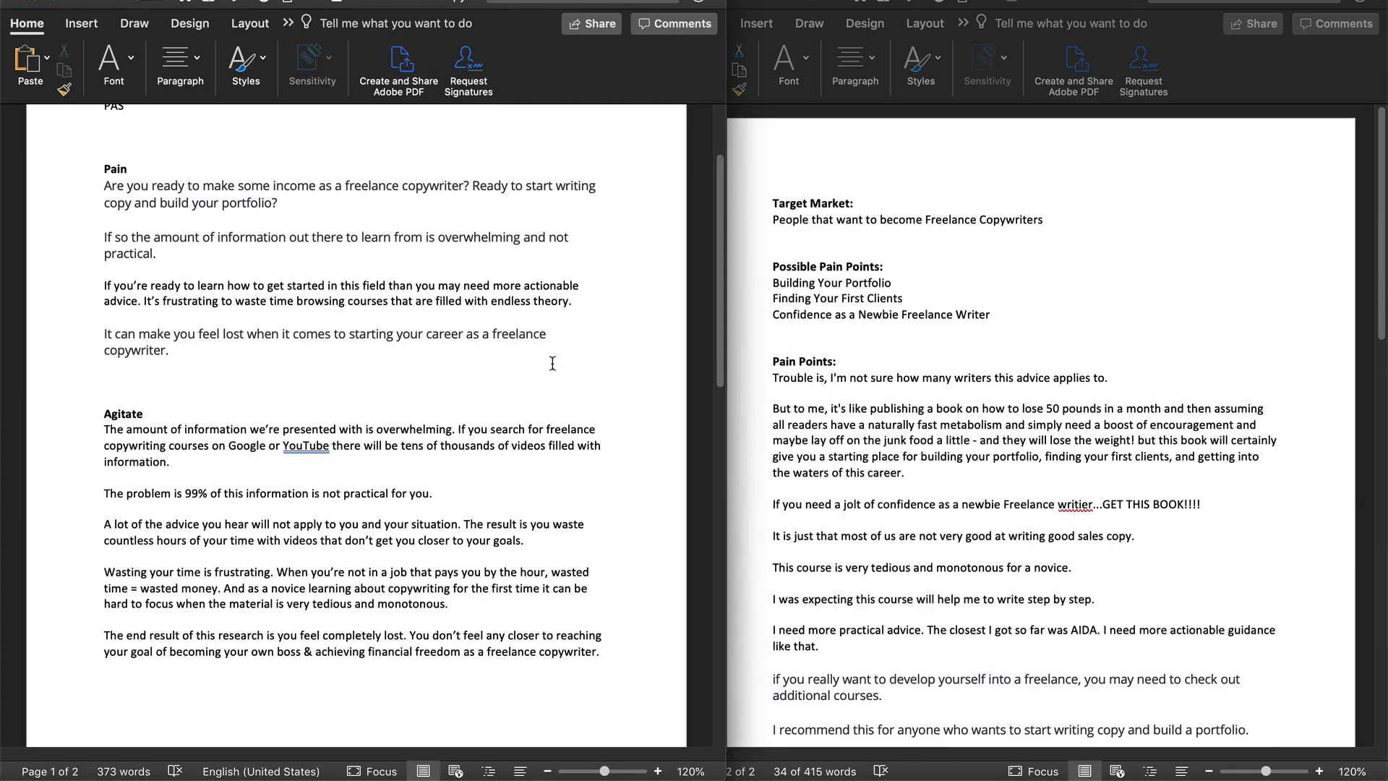
{"action": "scroll", "coordinate": [552, 363], "scroll_direction": "up", "scroll_amount": 3}
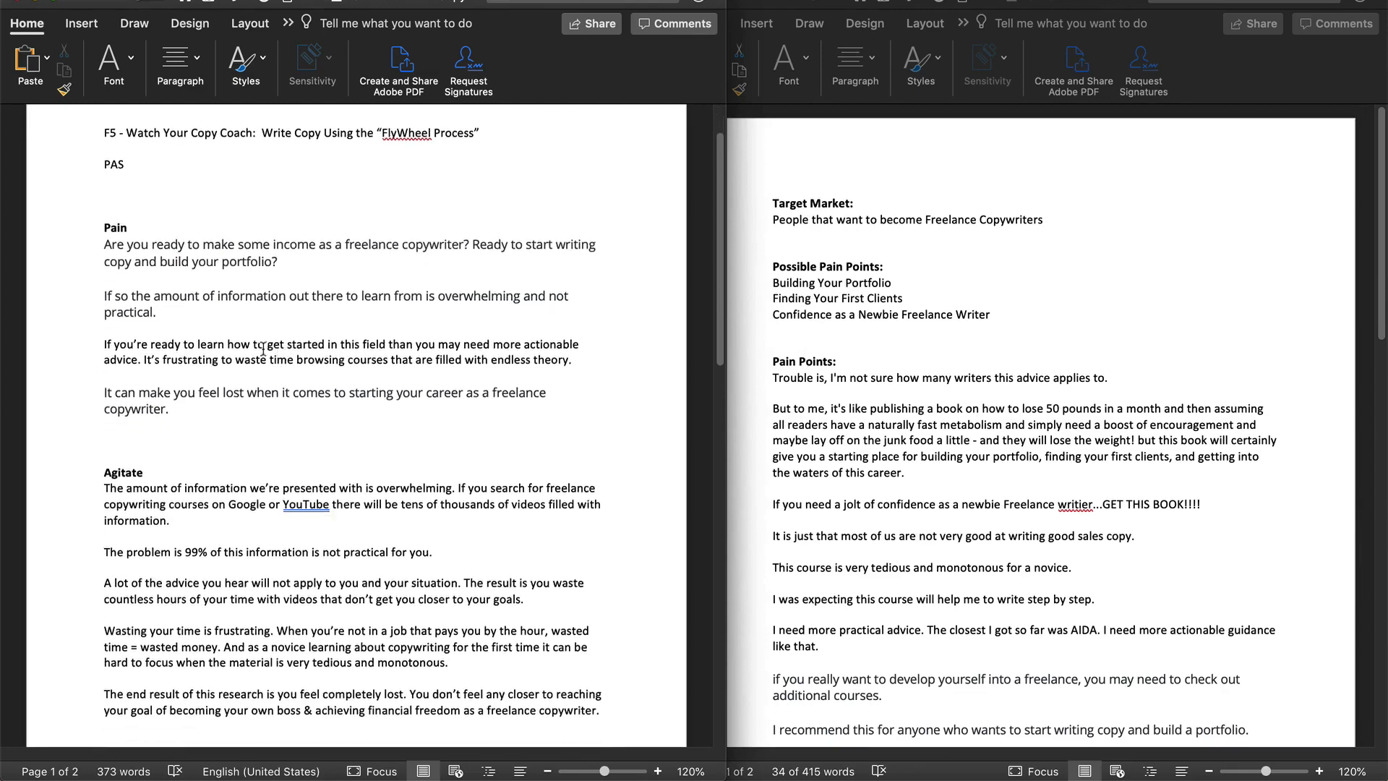
{"action": "scroll", "coordinate": [264, 349], "scroll_direction": "down", "scroll_amount": 10}
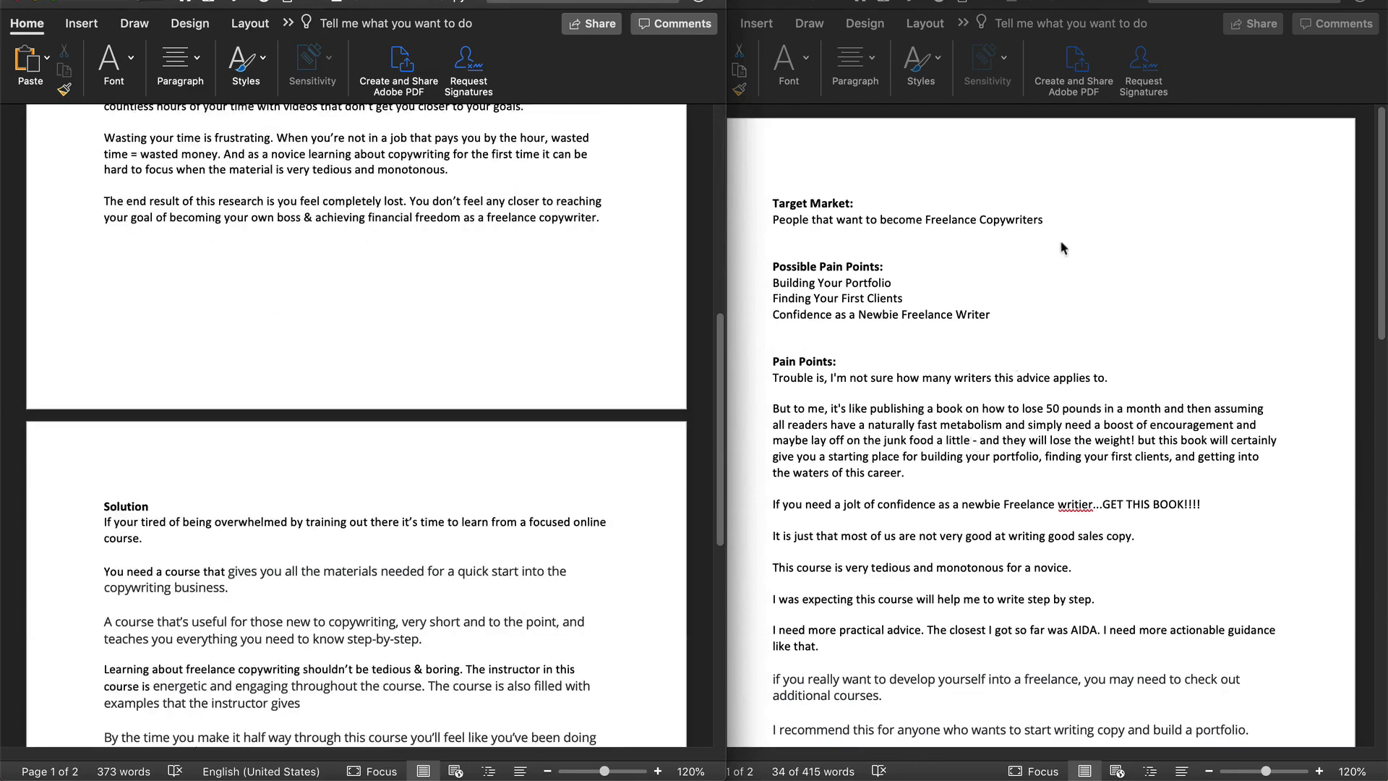
{"action": "scroll", "coordinate": [302, 557], "scroll_direction": "down", "scroll_amount": 1}
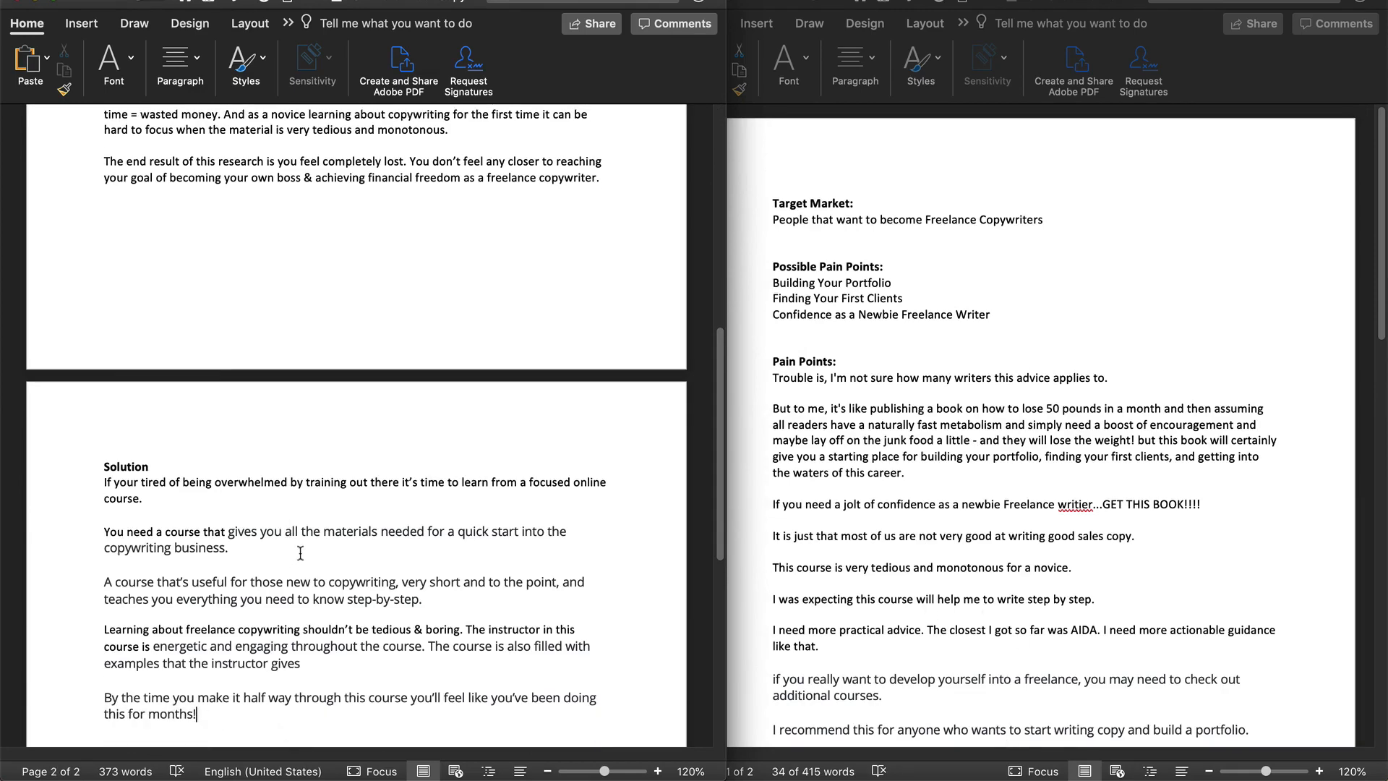
{"action": "scroll", "coordinate": [301, 552], "scroll_direction": "down", "scroll_amount": 4}
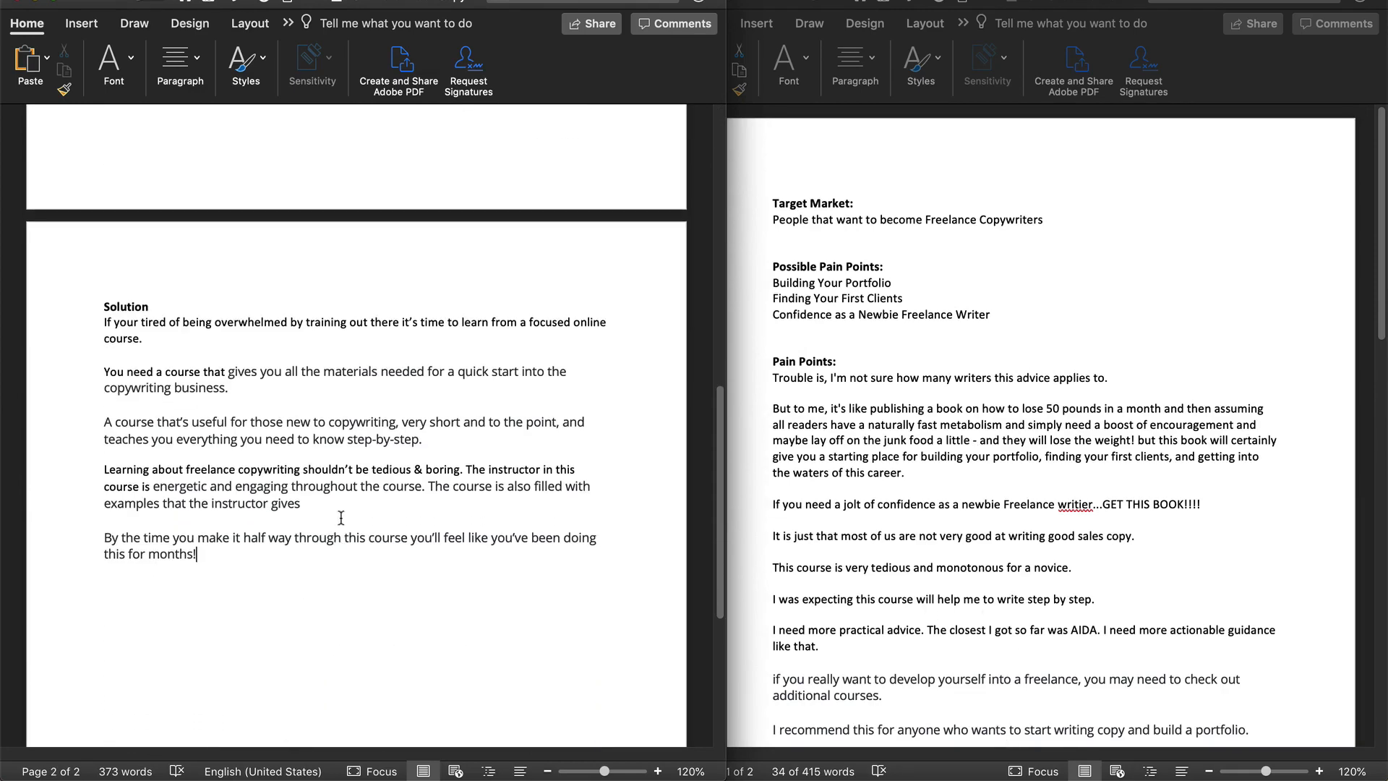
{"action": "scroll", "coordinate": [323, 517], "scroll_direction": "up", "scroll_amount": 1}
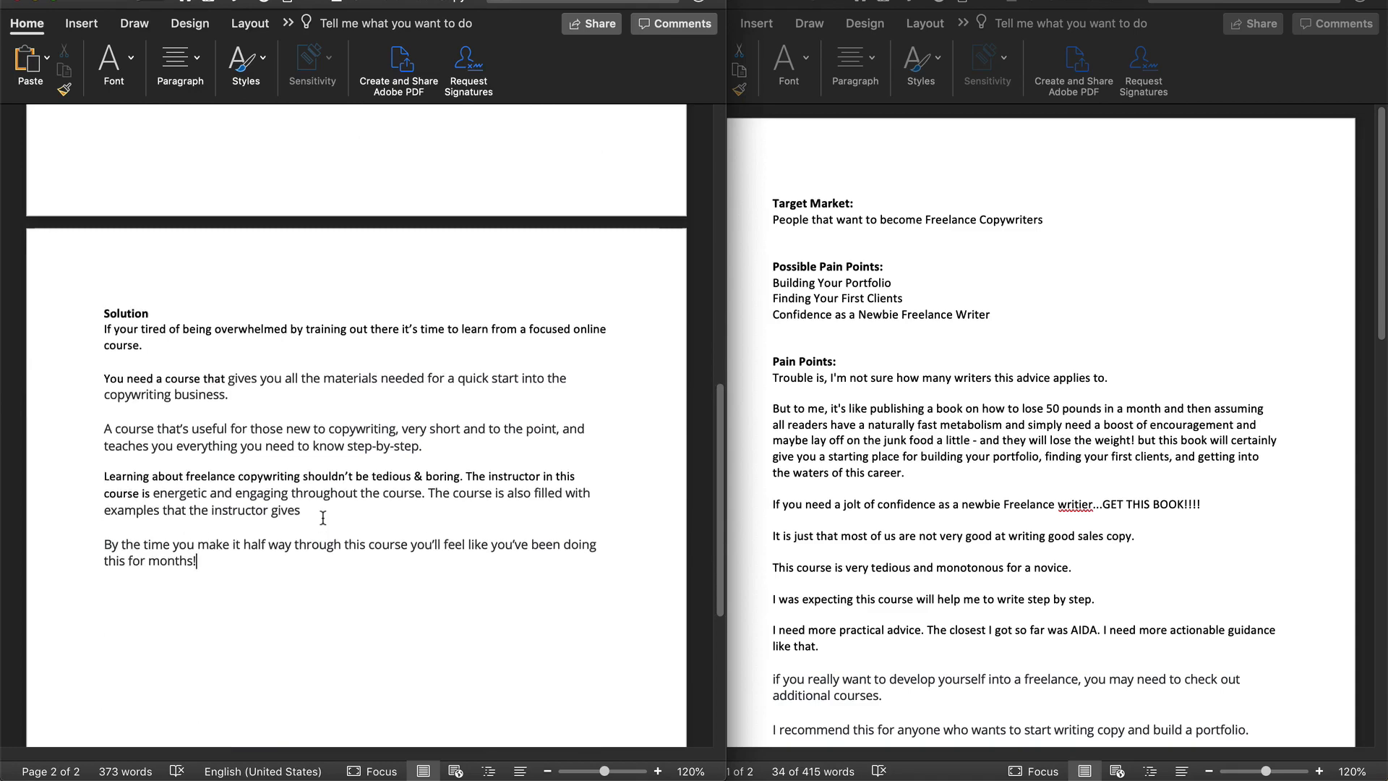
{"action": "scroll", "coordinate": [322, 518], "scroll_direction": "up", "scroll_amount": 15}
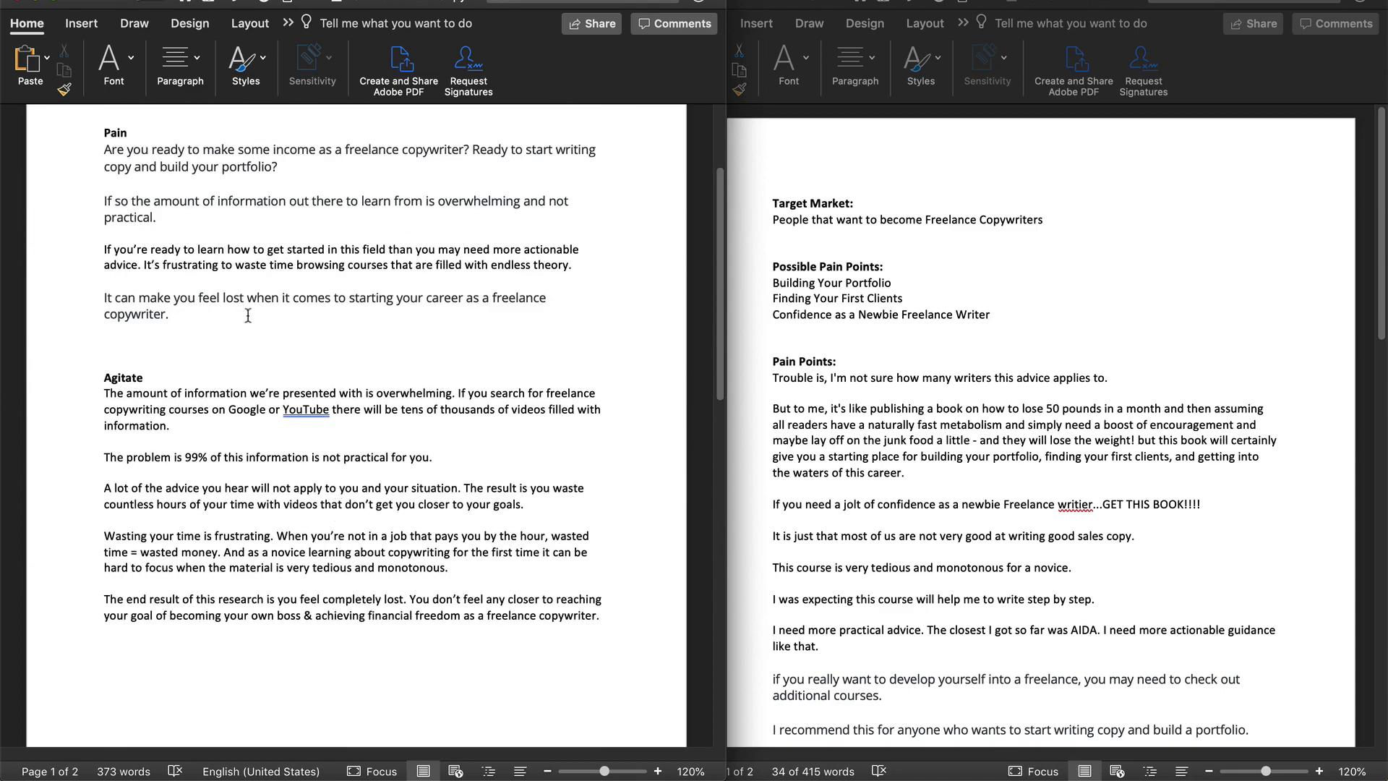